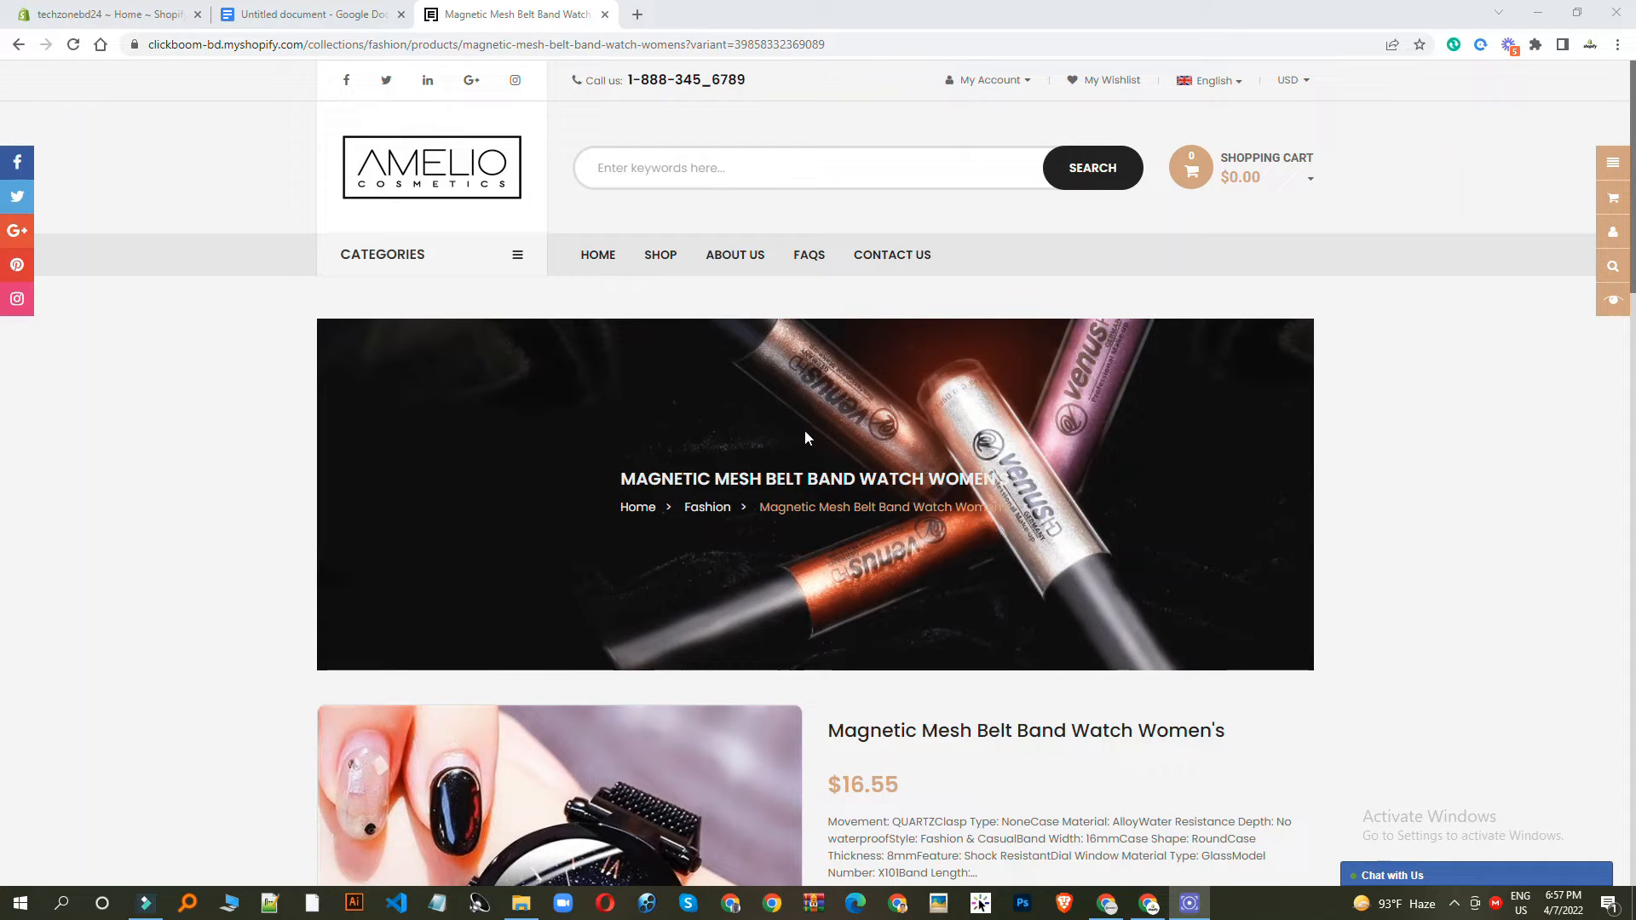
Step: Examine the sample watch product page, including its images, price, short description and Details section
scroll(688, 380, down, 5)
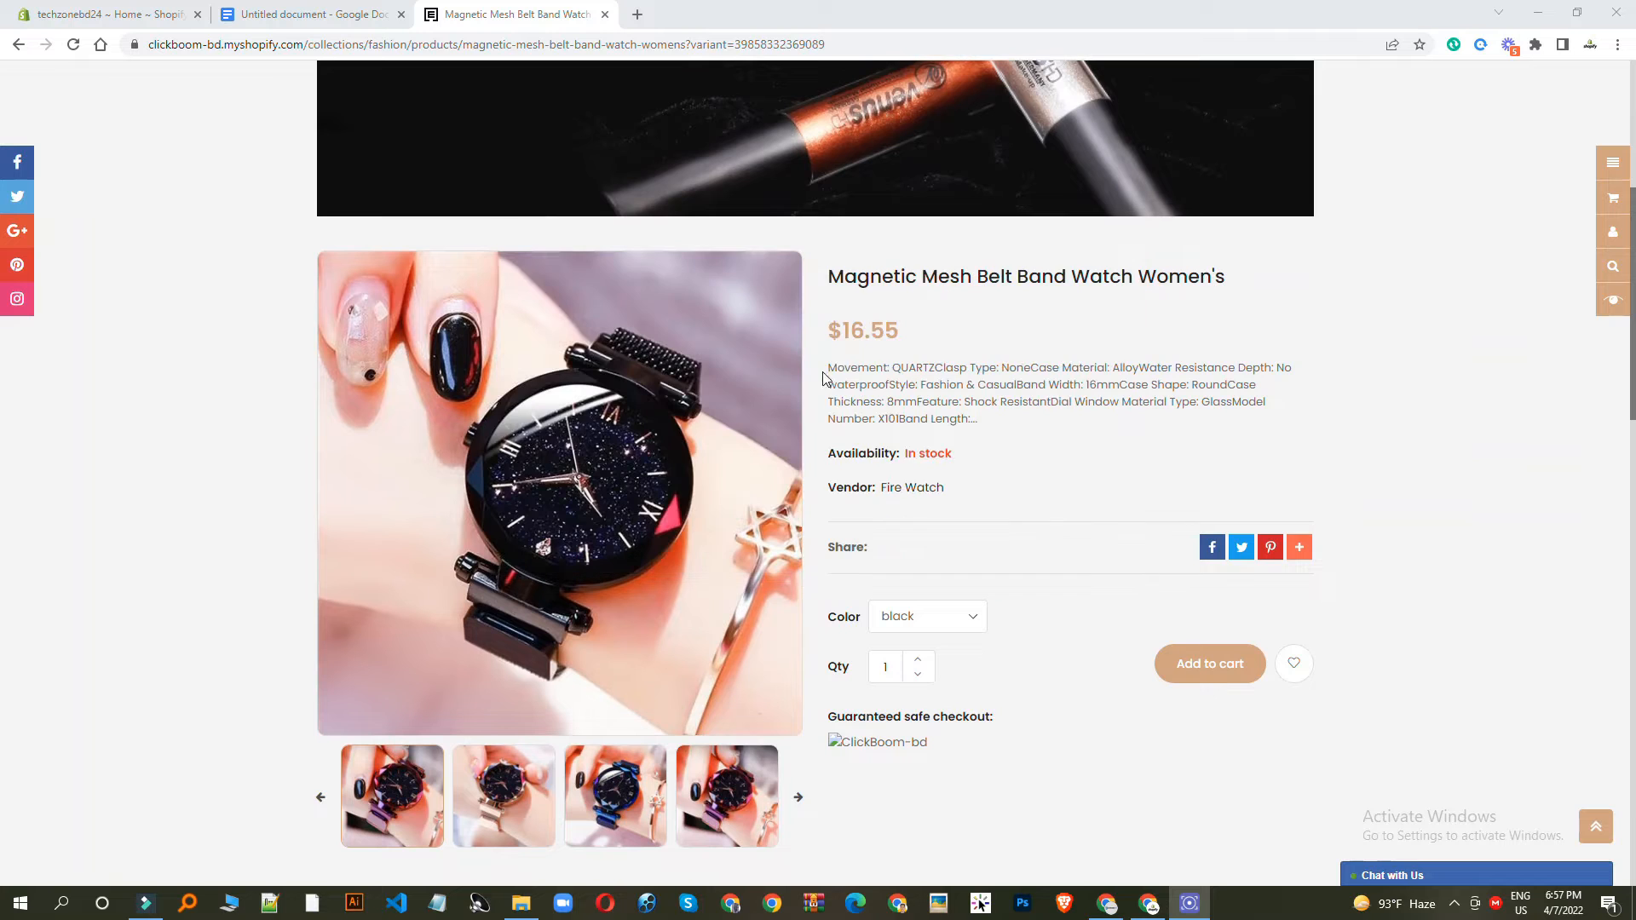
scroll(986, 306, down, 1)
scroll(859, 354, down, 6)
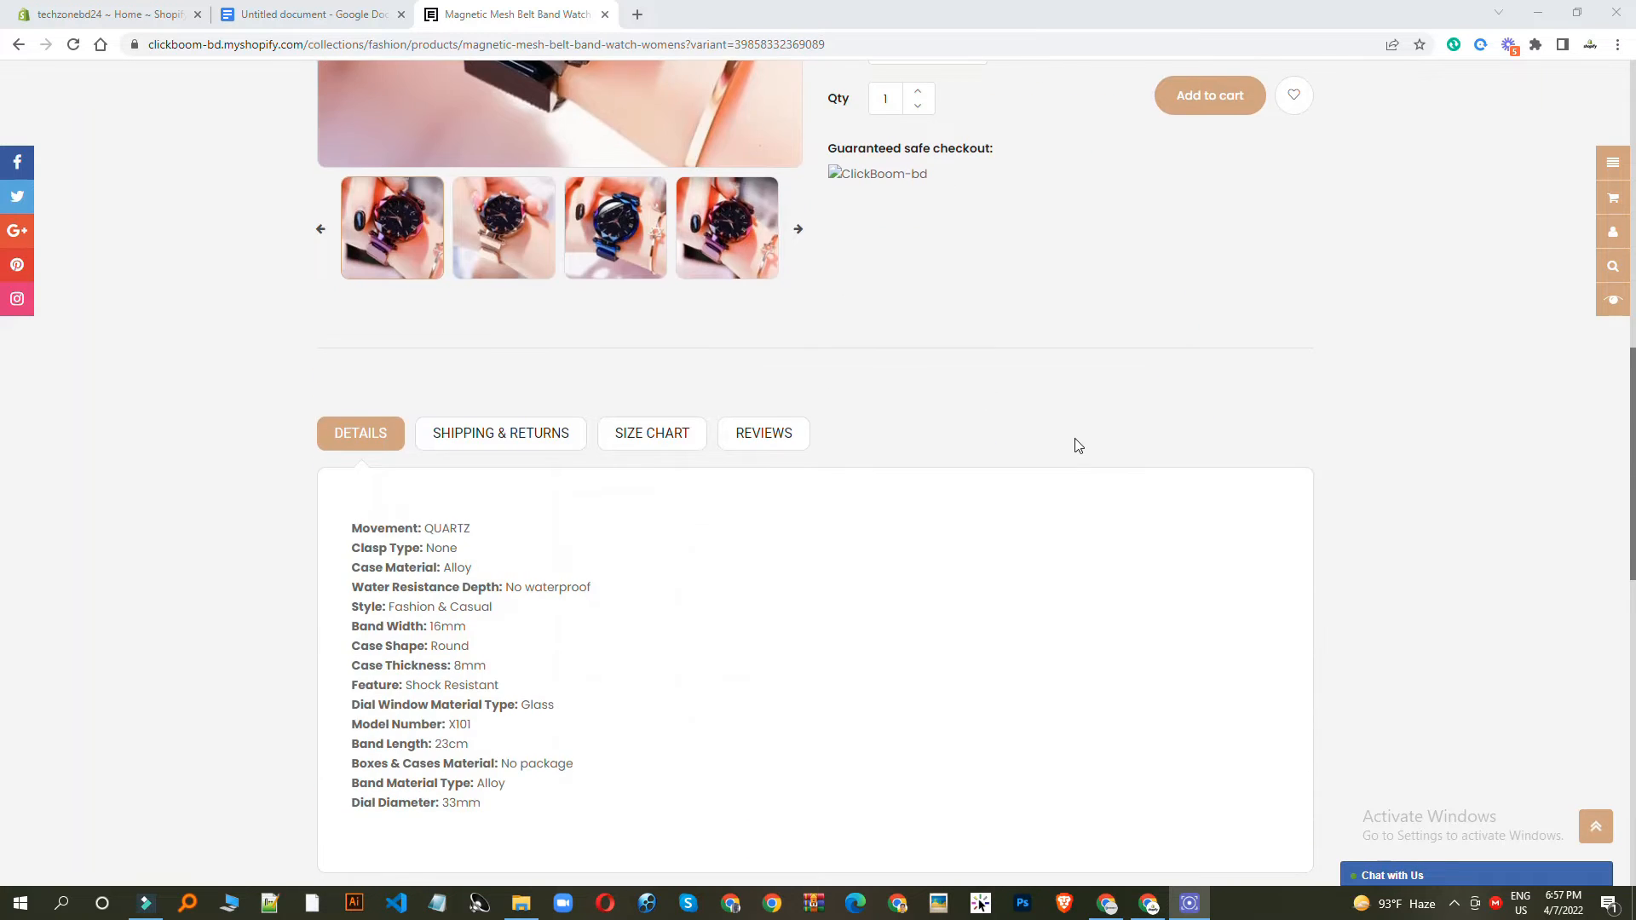
scroll(1083, 452, up, 8)
scroll(1079, 300, up, 2)
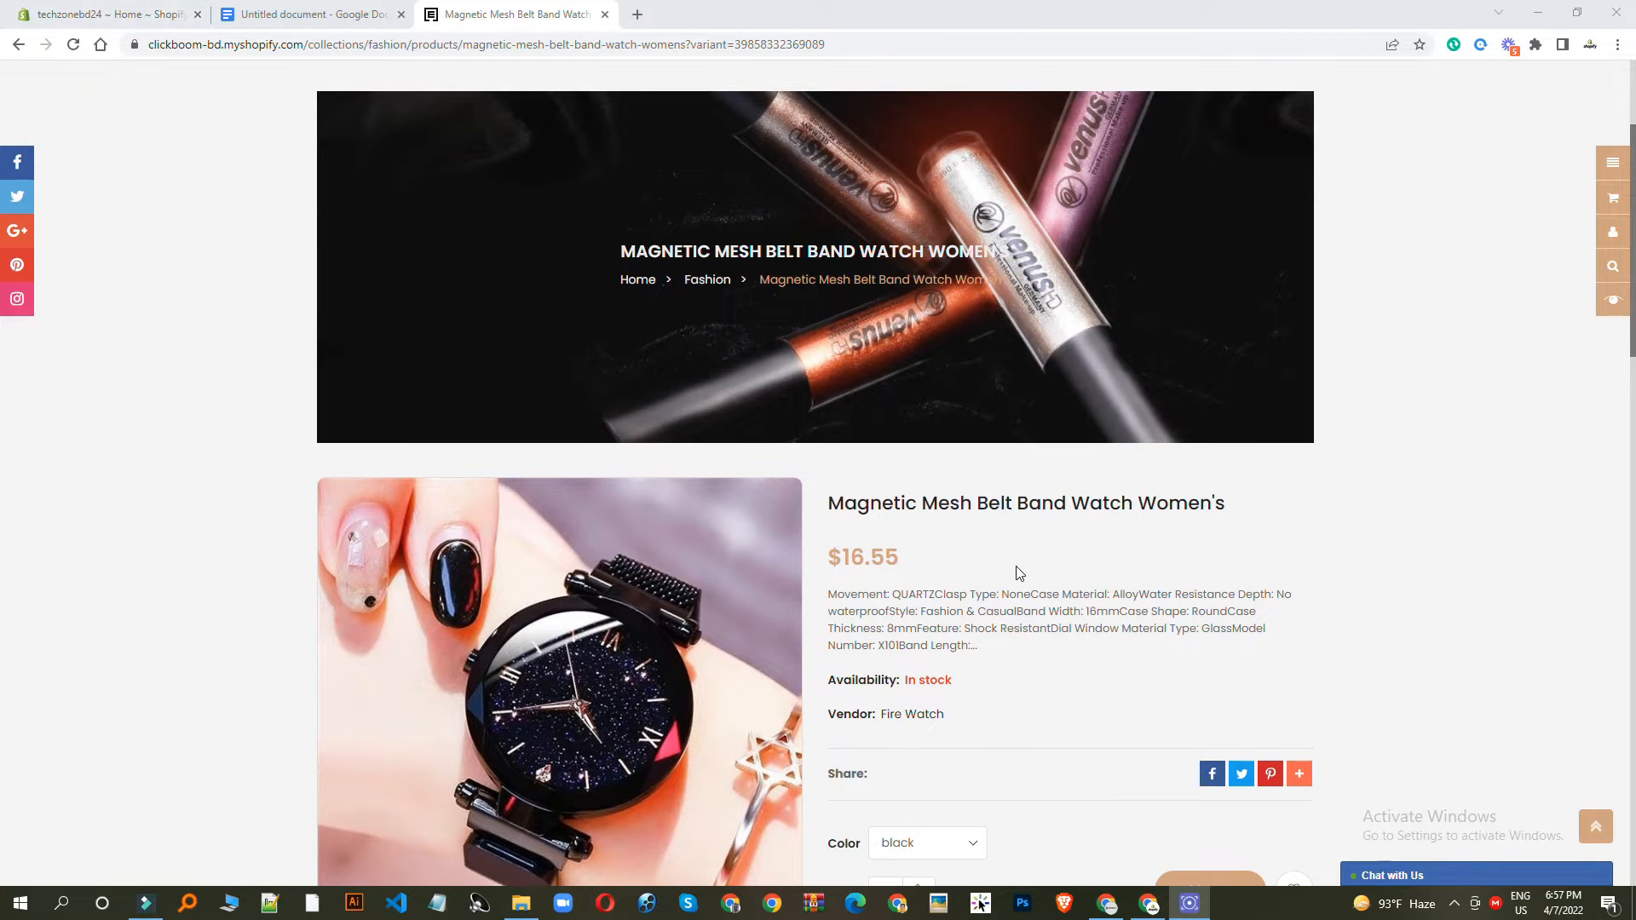
Step: Switch to the Shopify admin, start adding a new product and dismiss the setup guide
click(111, 13)
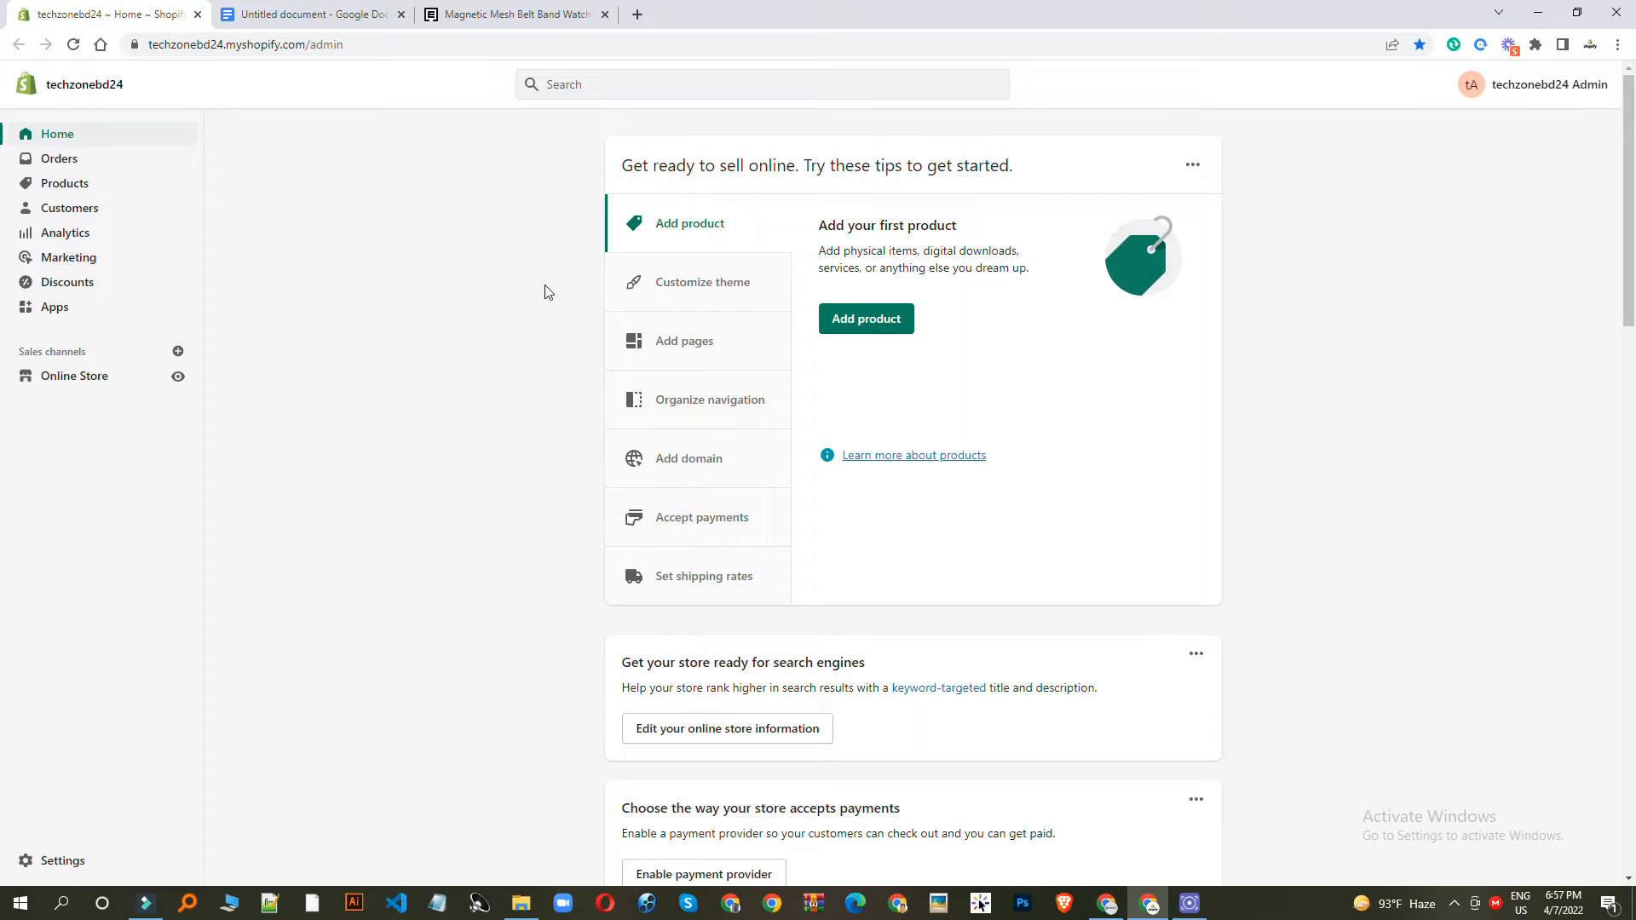
click(871, 334)
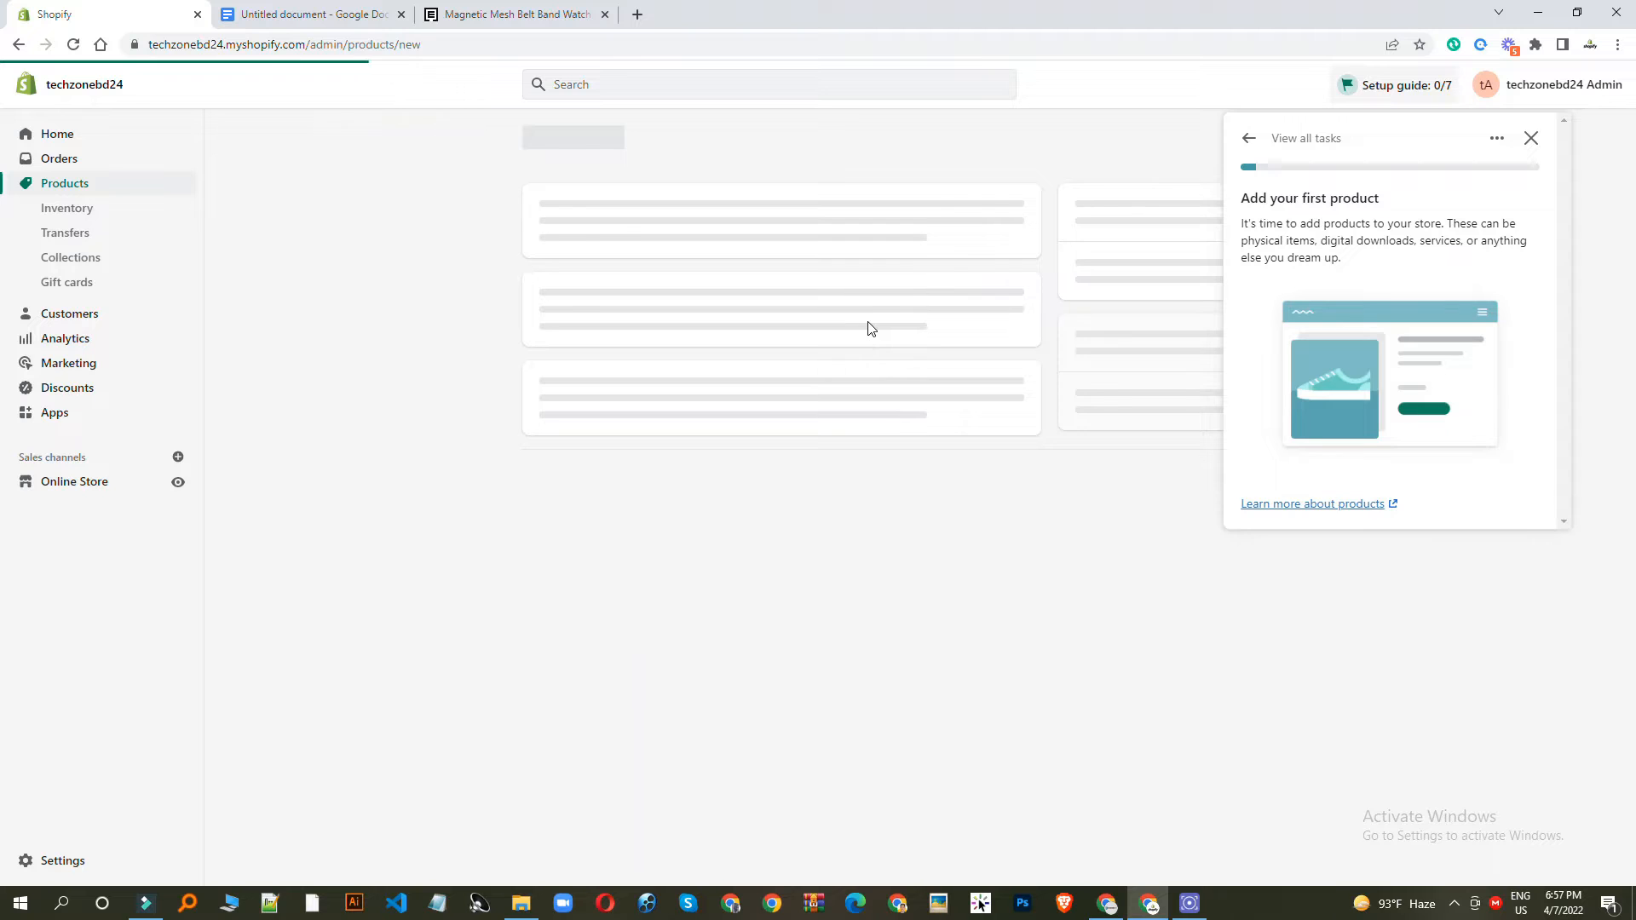
click(580, 226)
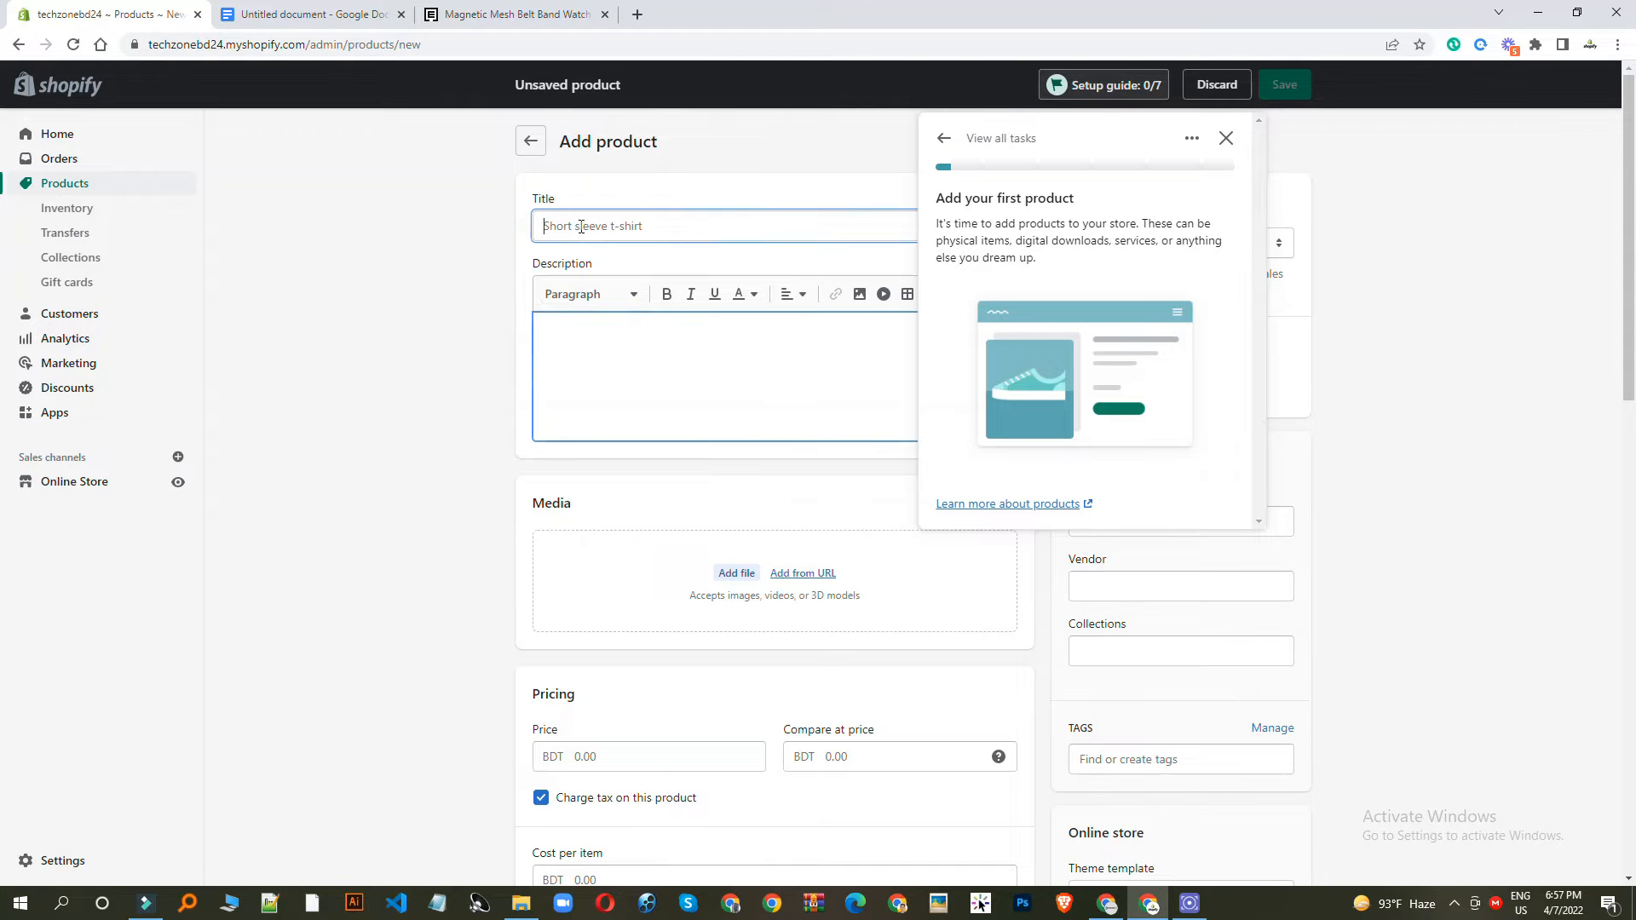
click(1226, 138)
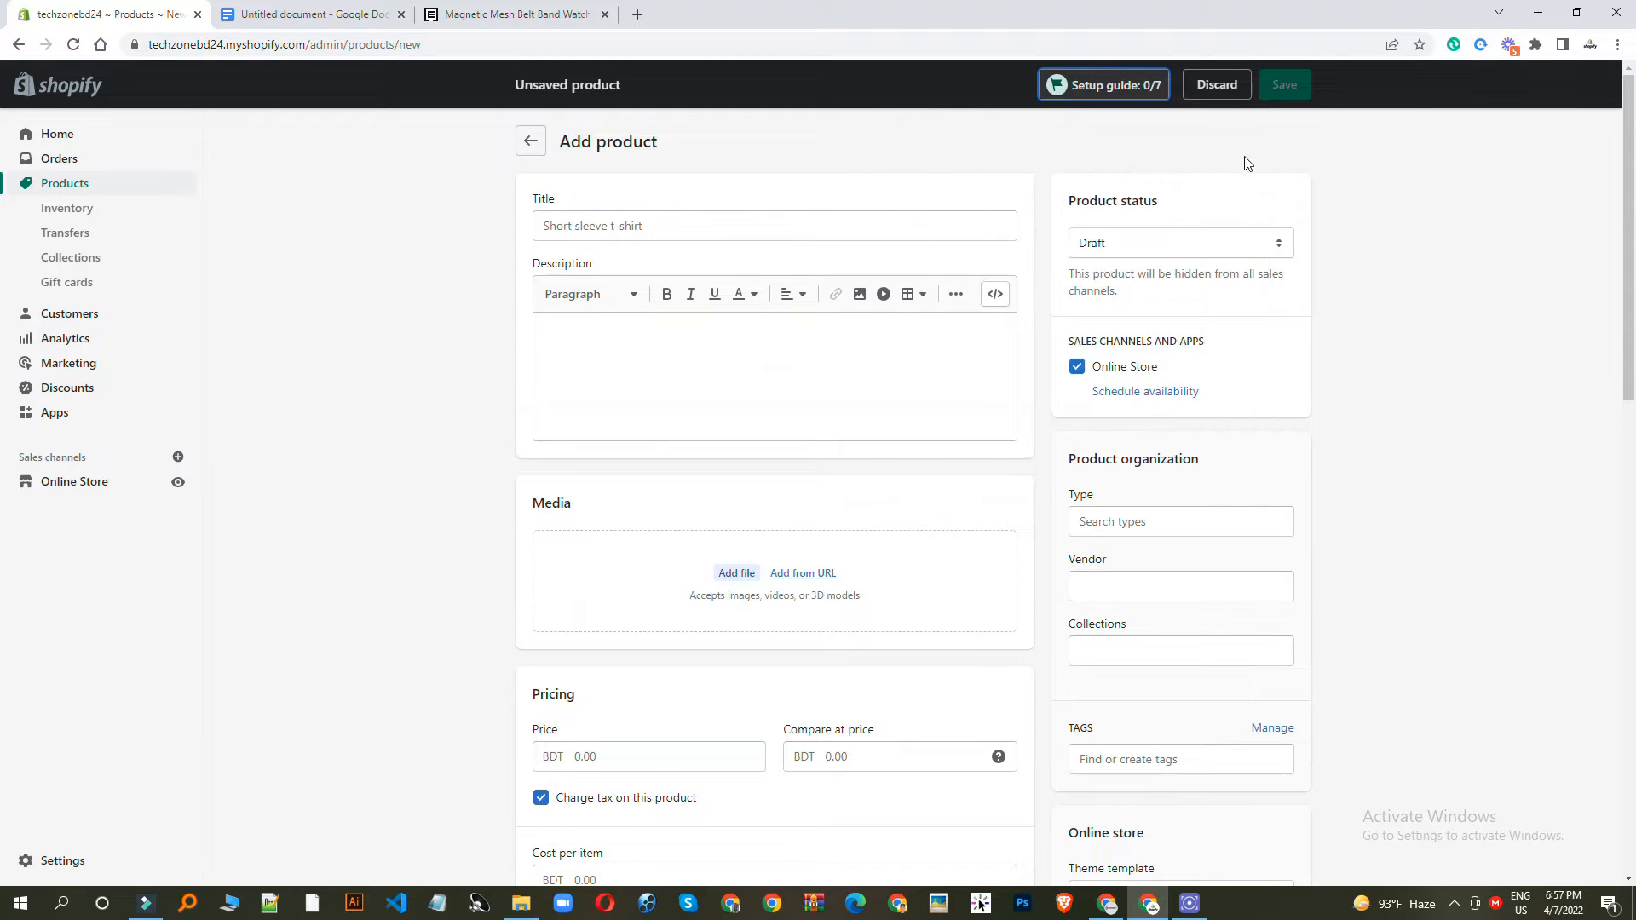
Step: Copy the title "Magnetic Mesh Belt Band Watch Women's" from the sample product page into the new product's title
click(695, 237)
click(516, 12)
triple_click(983, 501)
key(ctrl+c)
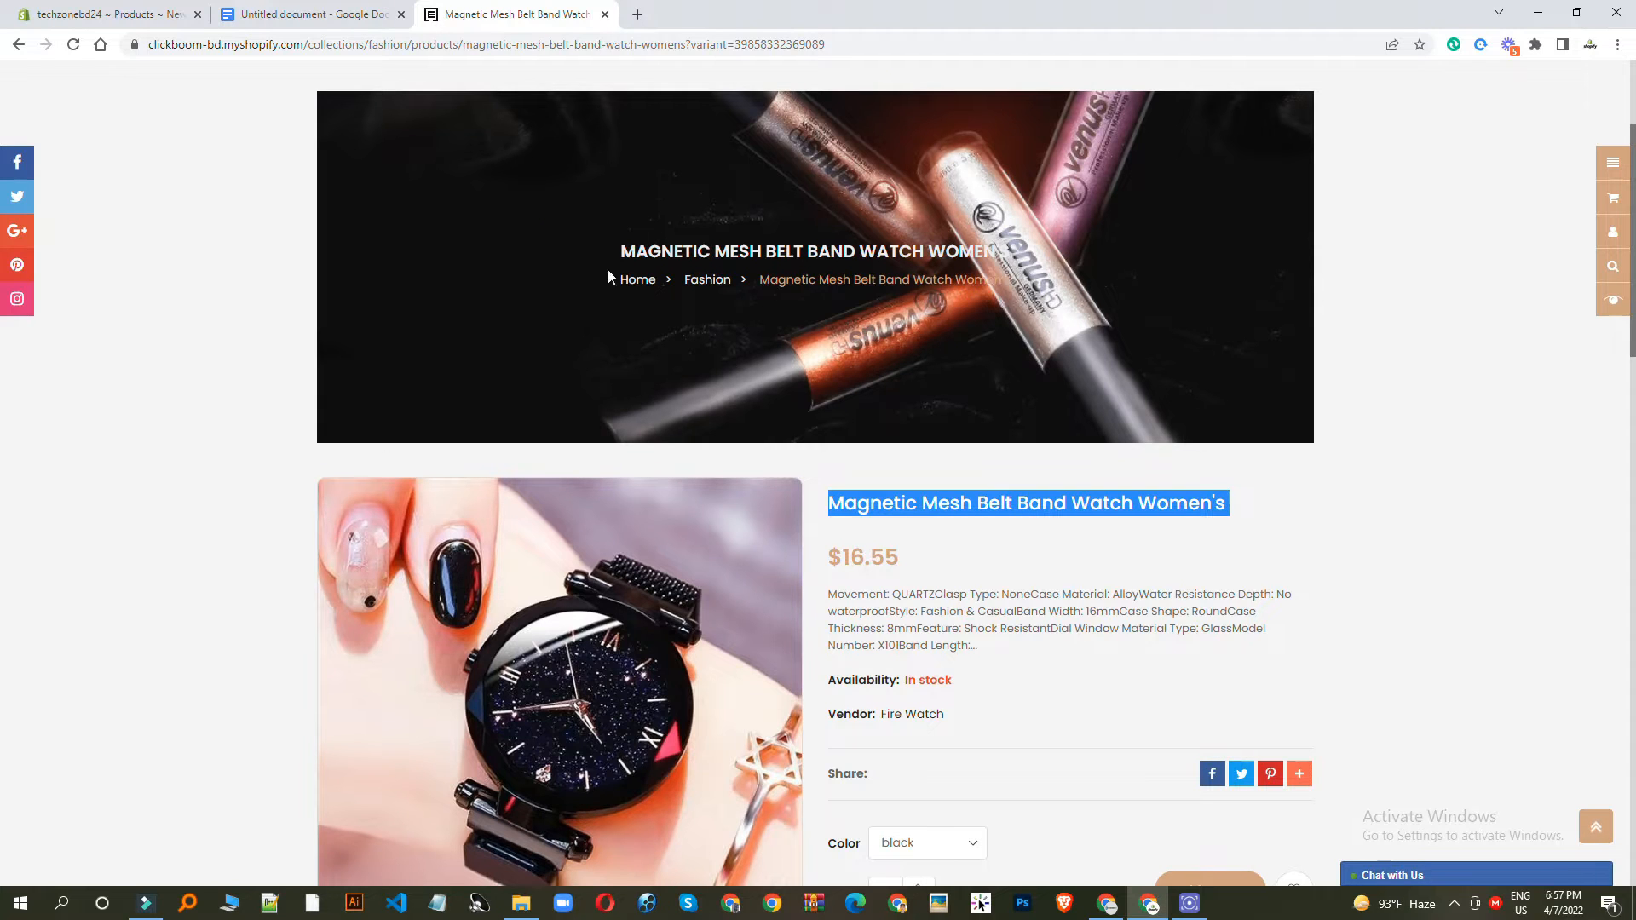
click(306, 13)
click(102, 13)
key(ctrl+v)
Step: Copy the full specification list, from Movement to Dial Diameter, from the sample page's Details section into the product description
click(591, 333)
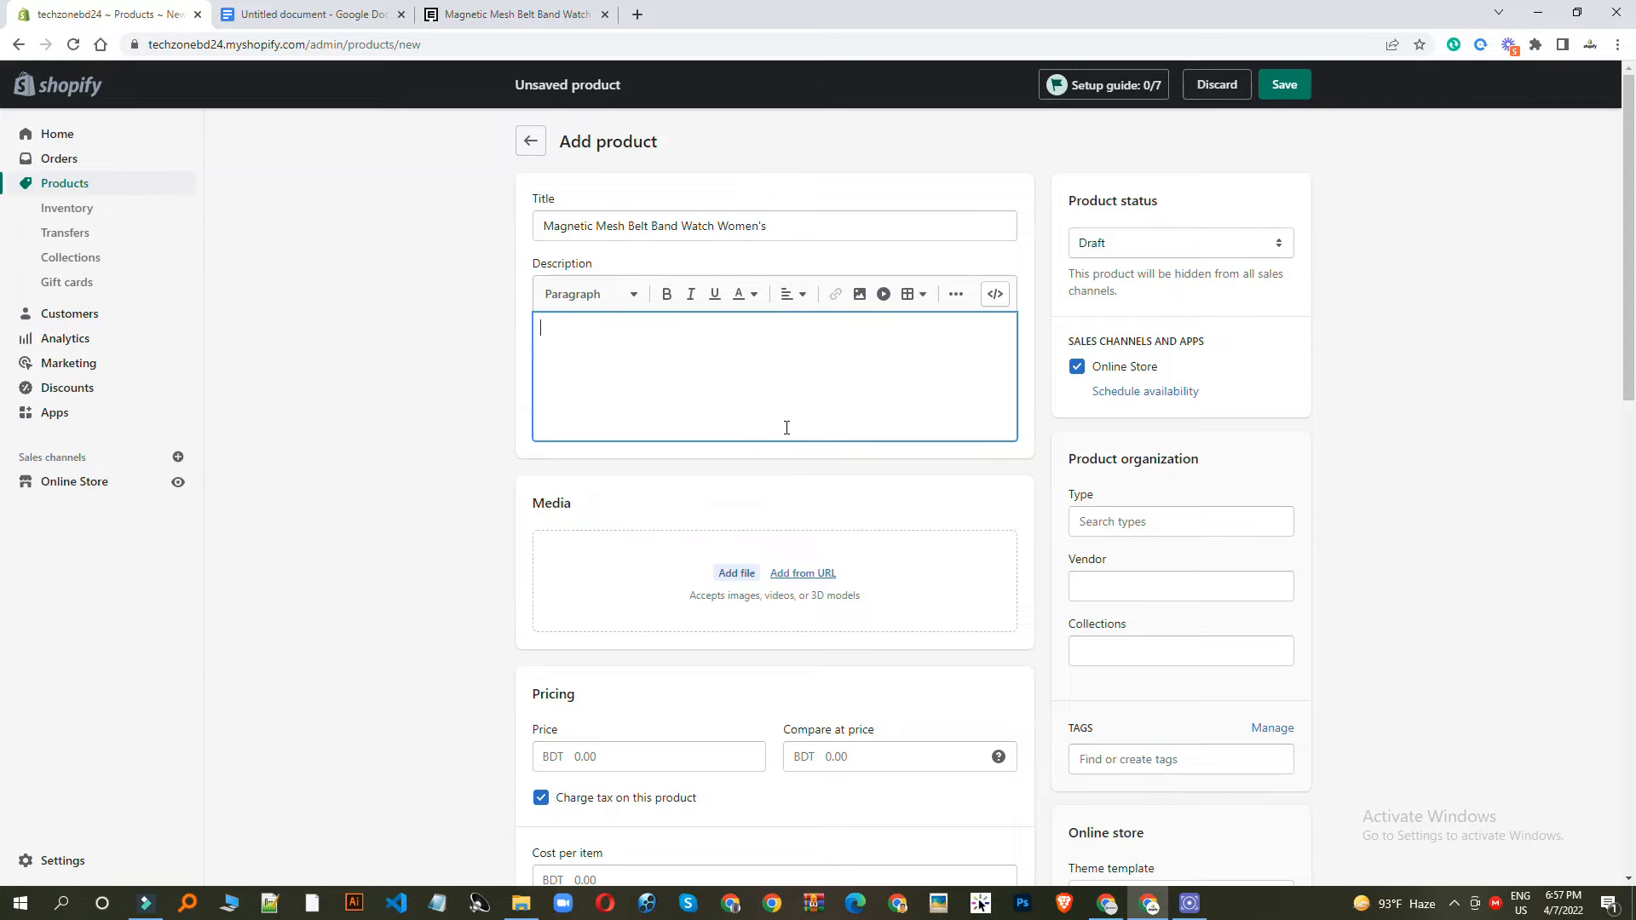
click(577, 8)
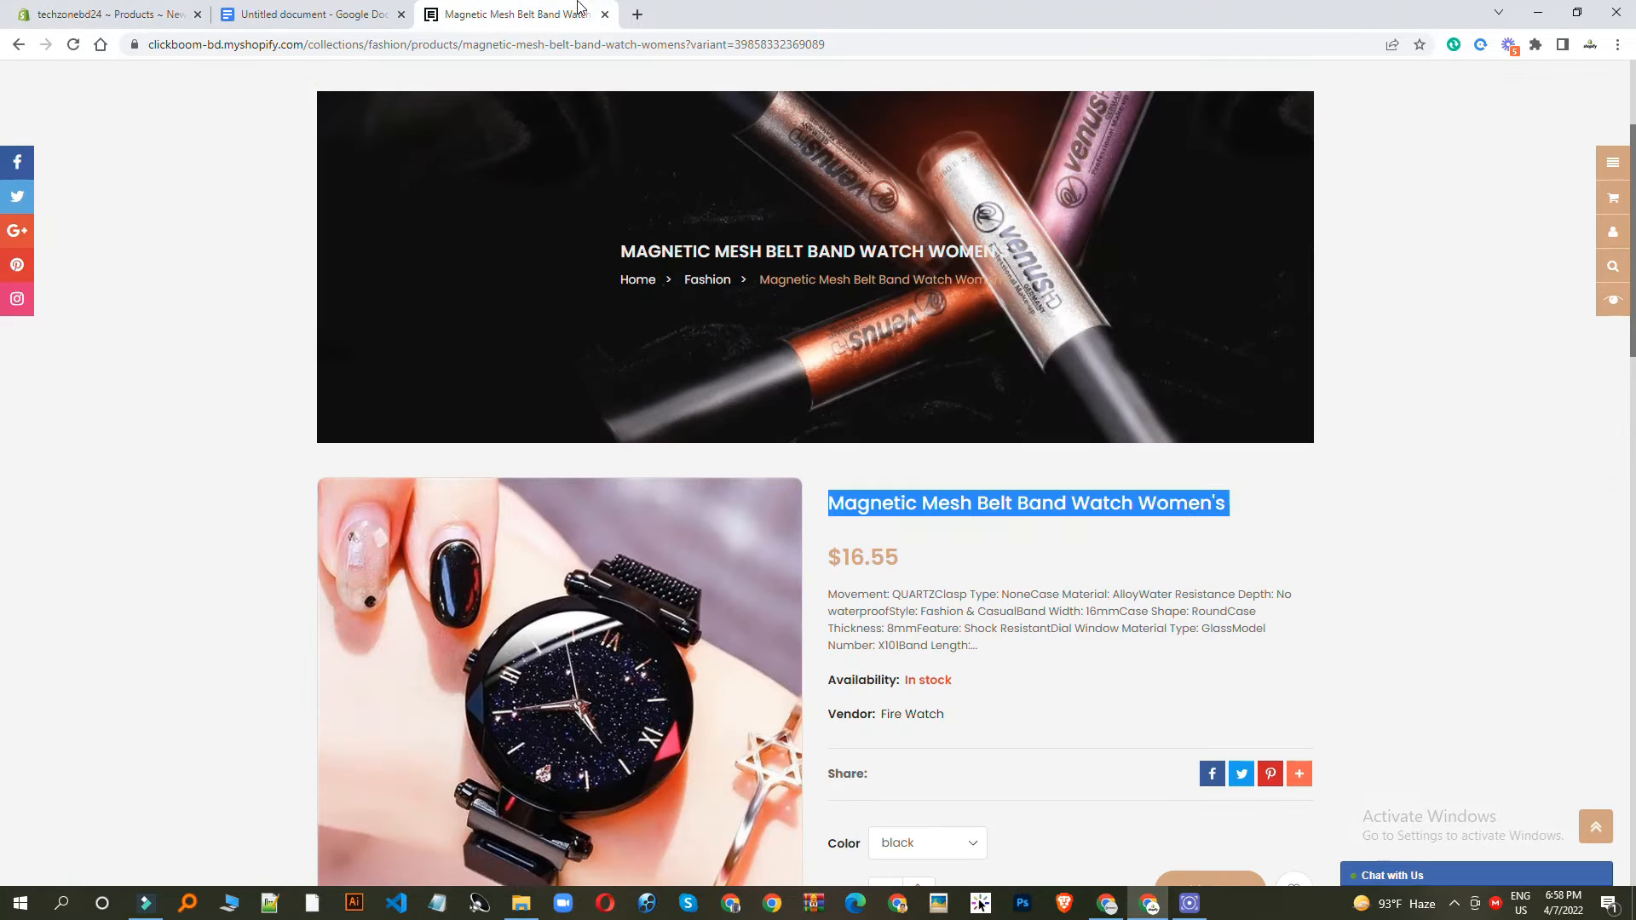
triple_click(891, 607)
right_click(891, 606)
click(920, 619)
scroll(959, 535, down, 3)
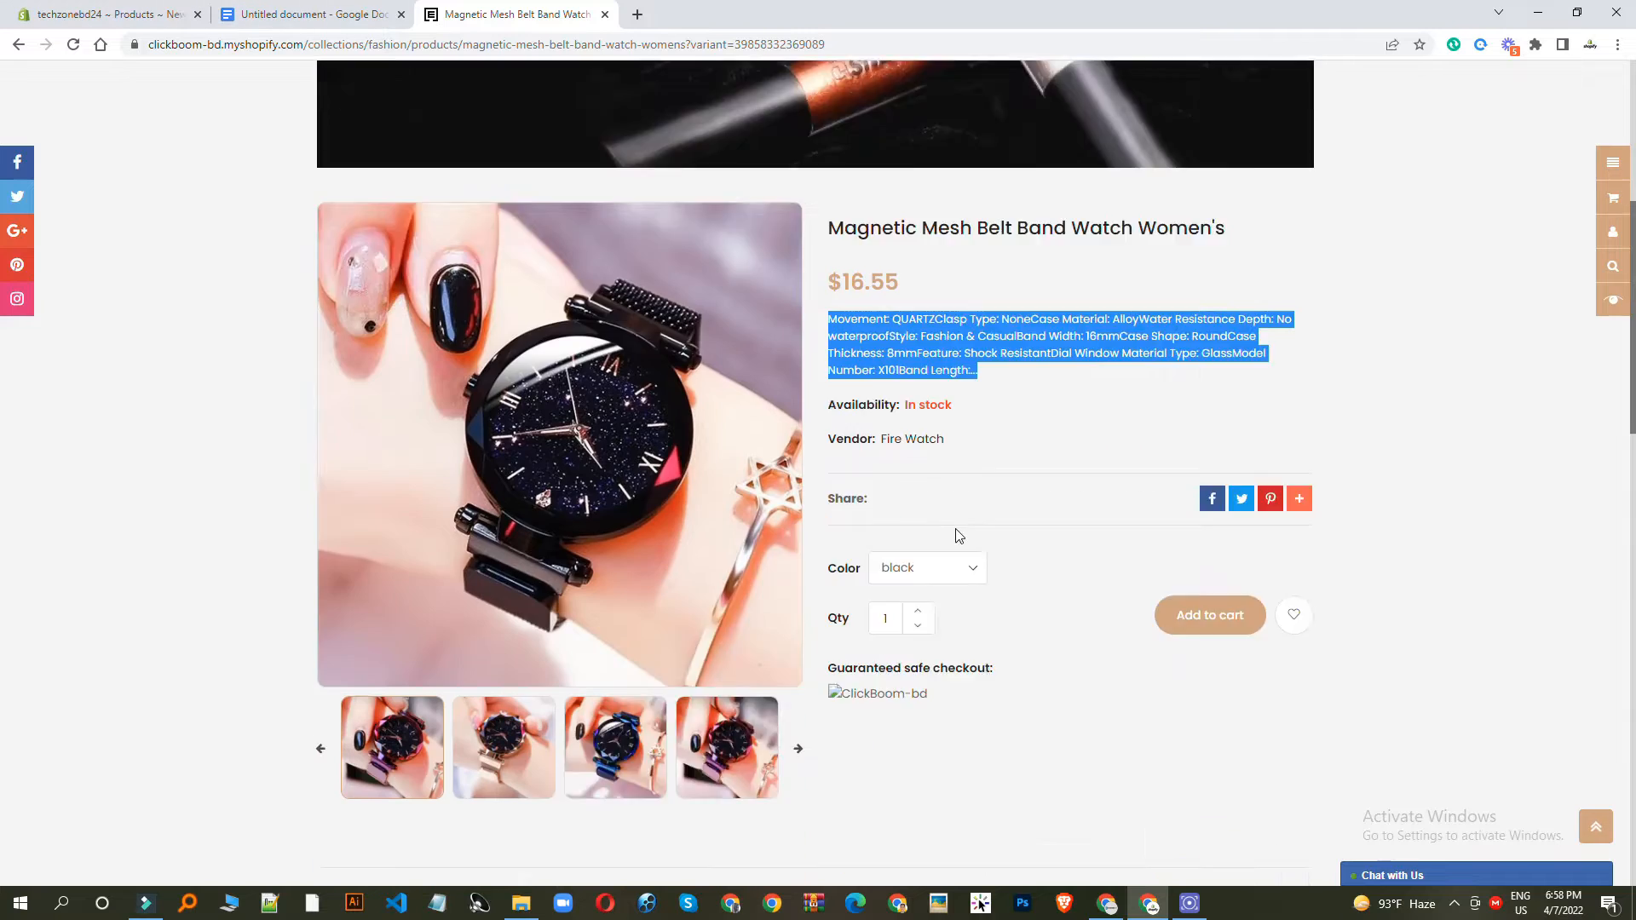
scroll(958, 535, down, 10)
drag(351, 199, 594, 480)
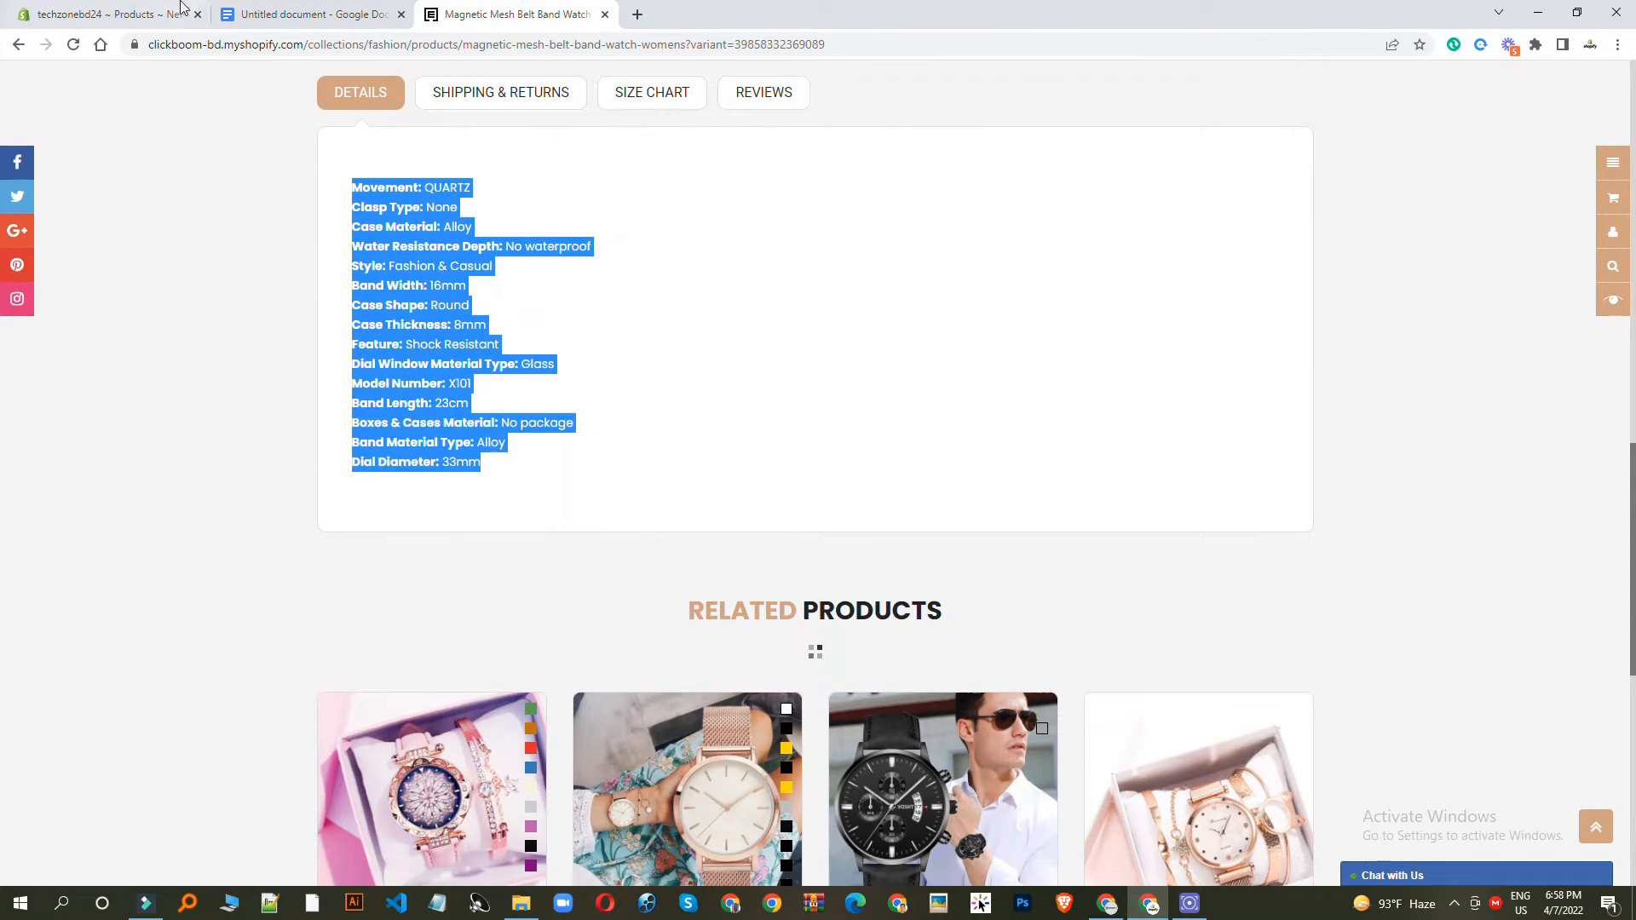
click(119, 14)
key(ctrl+v)
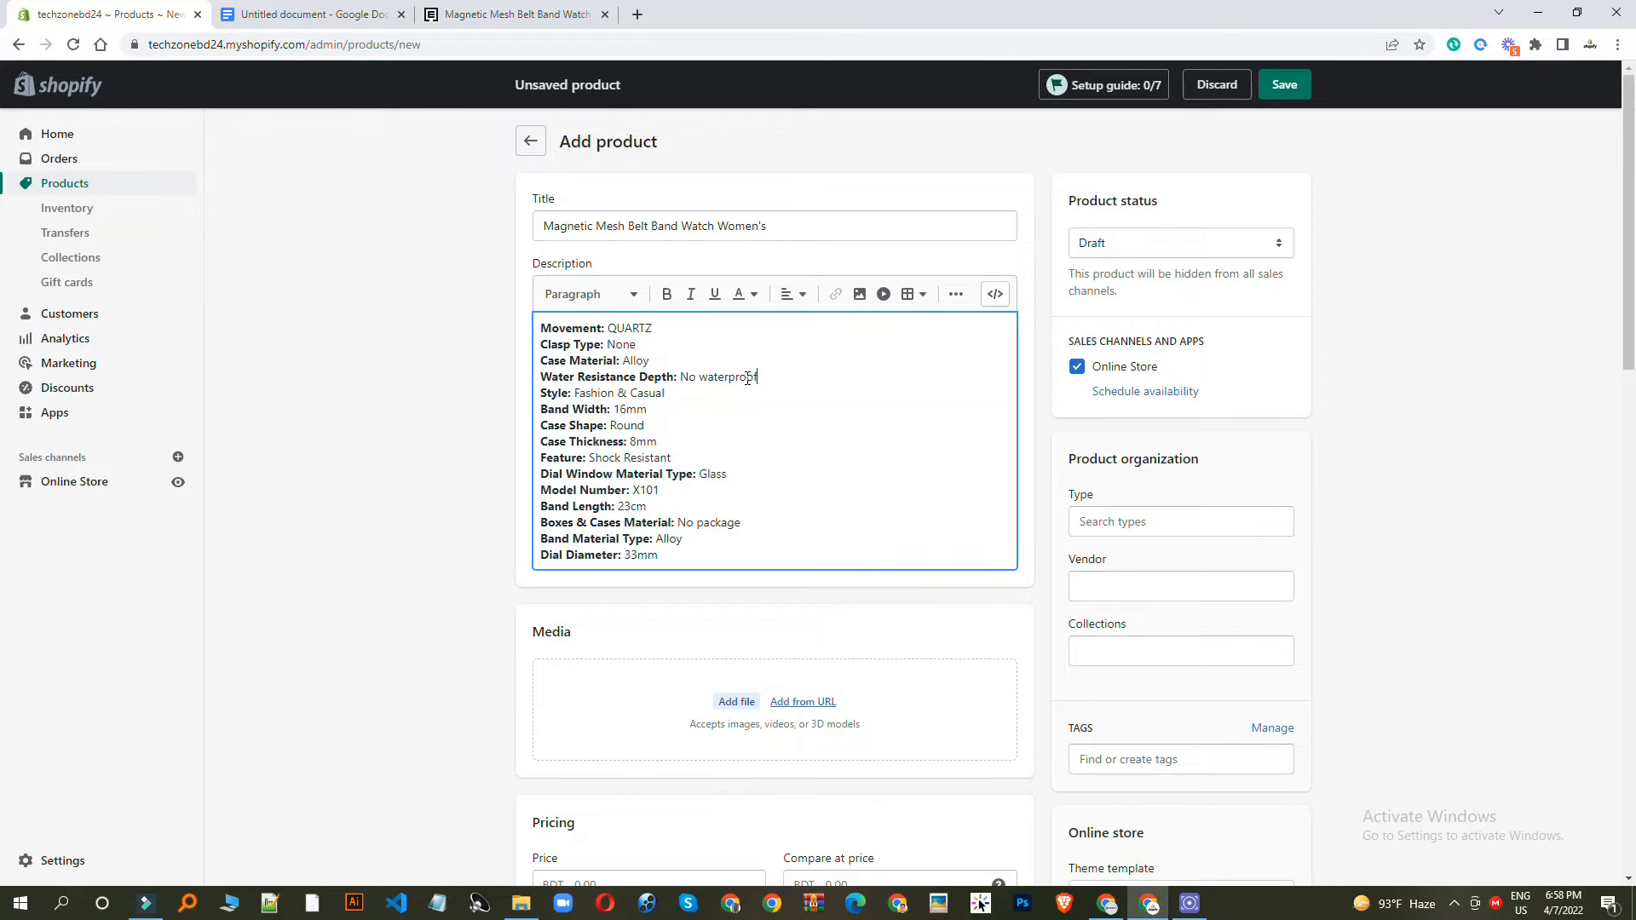
Step: Select the "Water Resistance Depth" label in the product description
click(665, 377)
drag(675, 378, 532, 385)
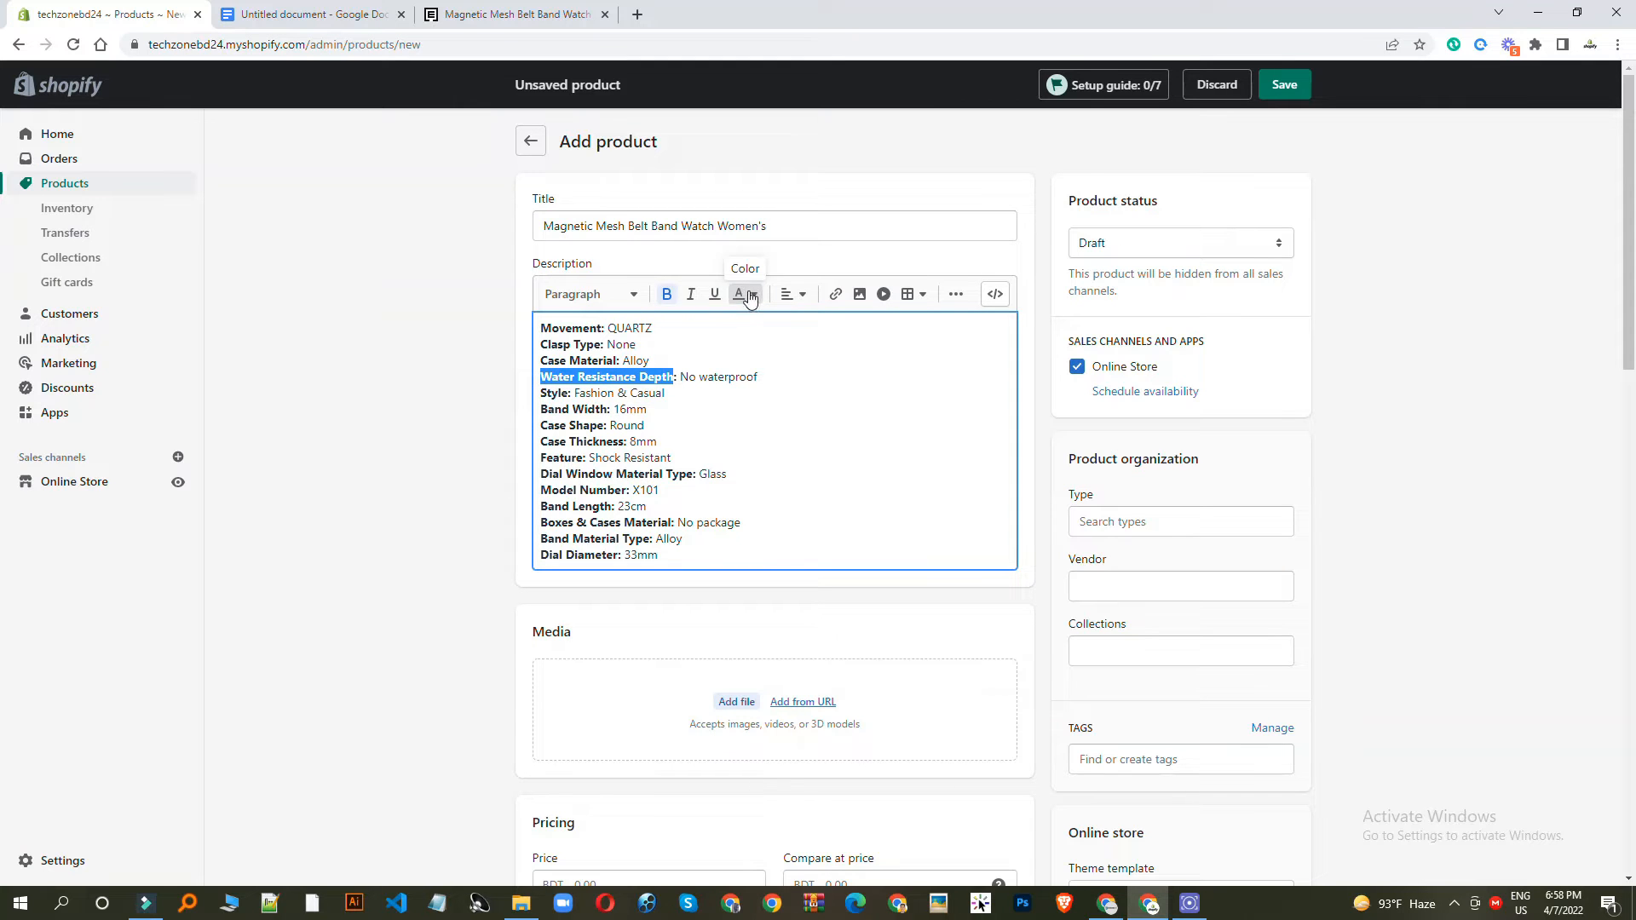
click(836, 294)
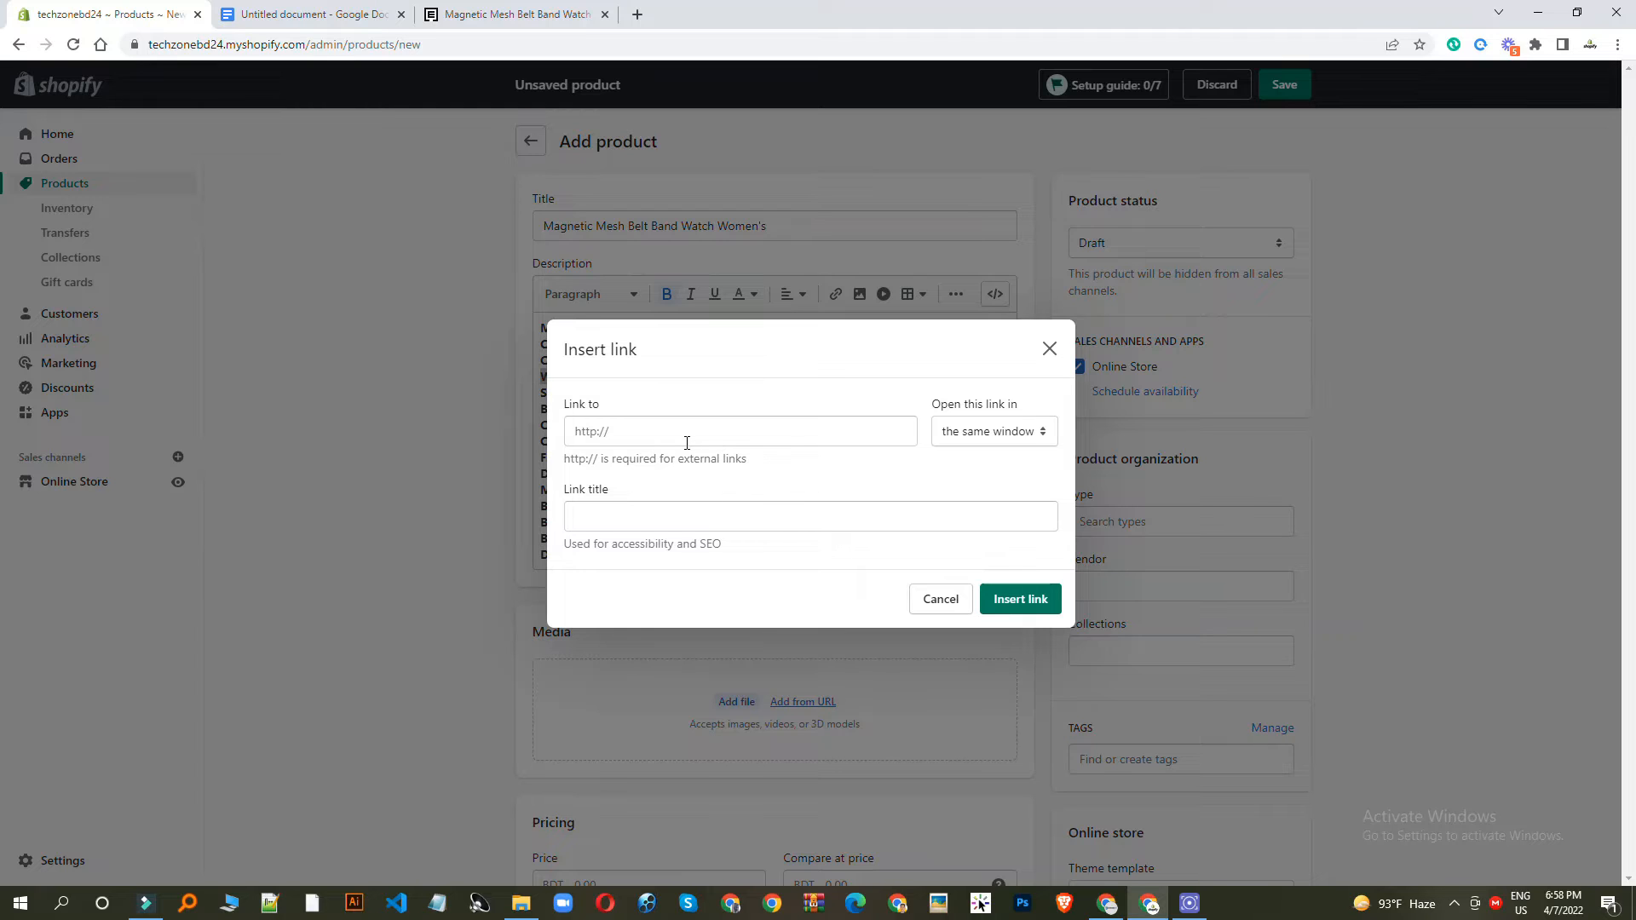
click(991, 434)
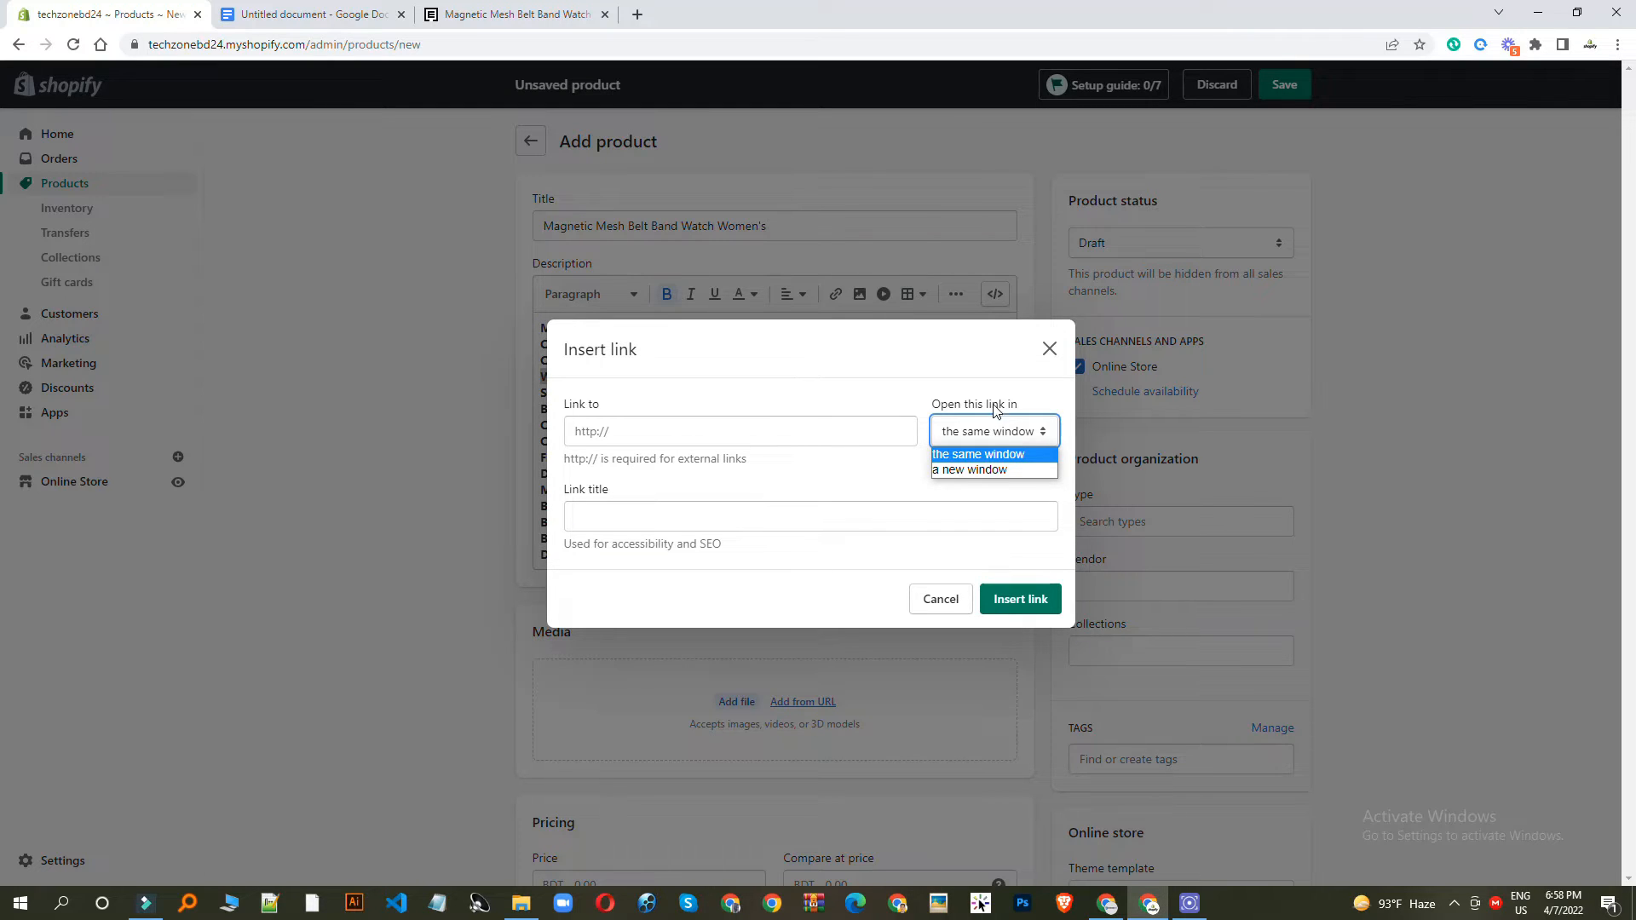
click(1048, 350)
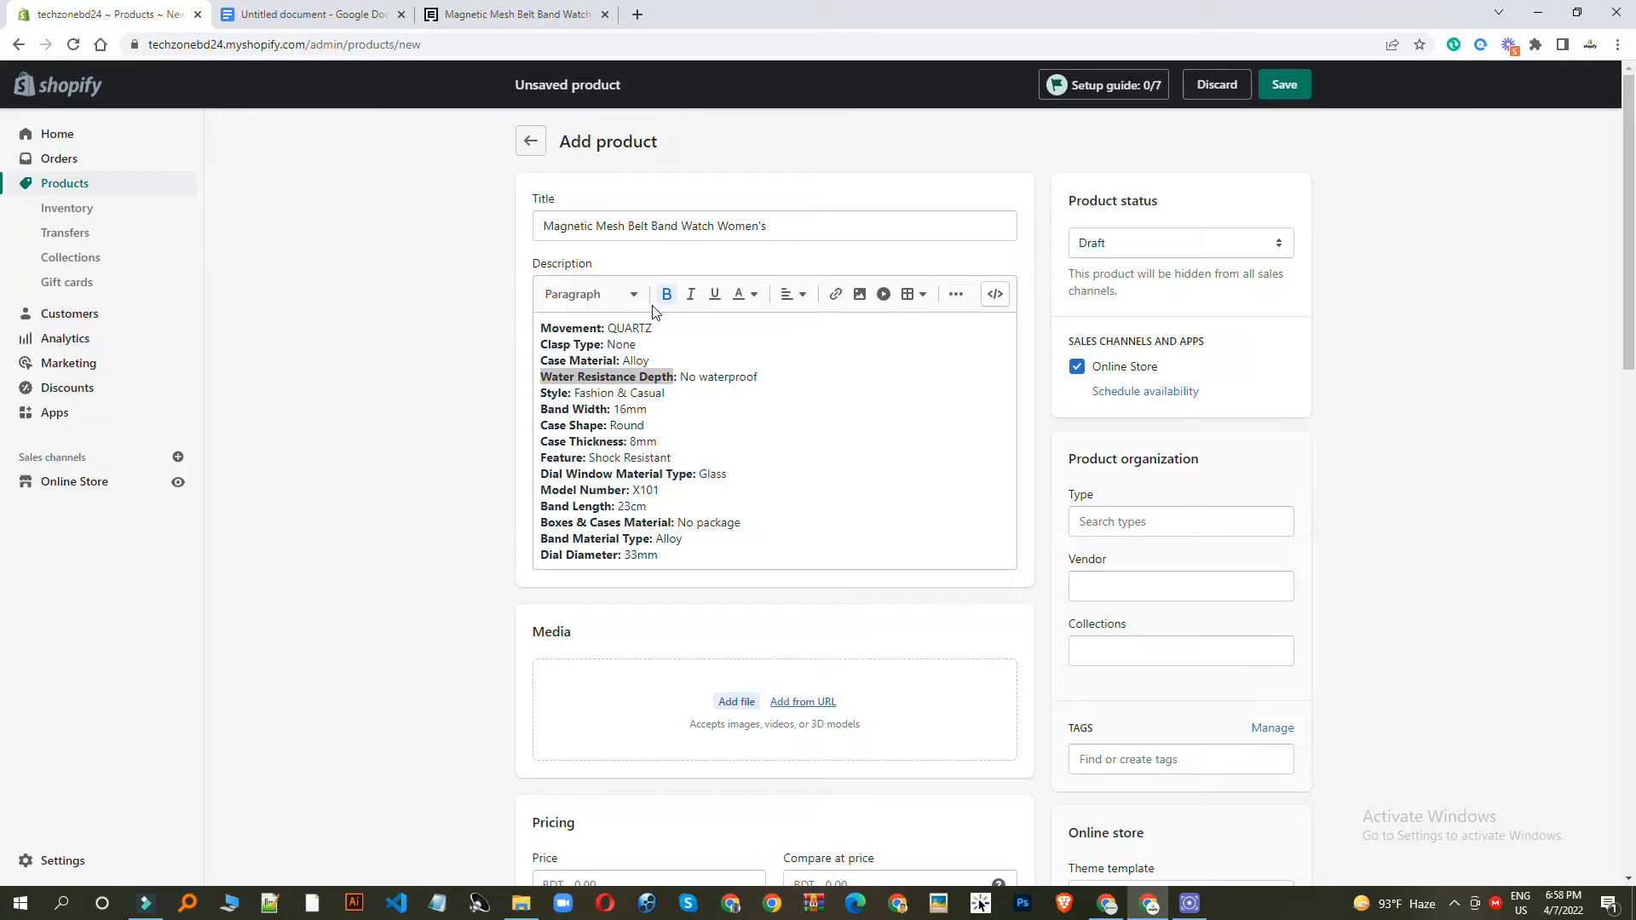
Step: Change the text color of the selected "Water Resistance Depth" label to the red preset
click(753, 295)
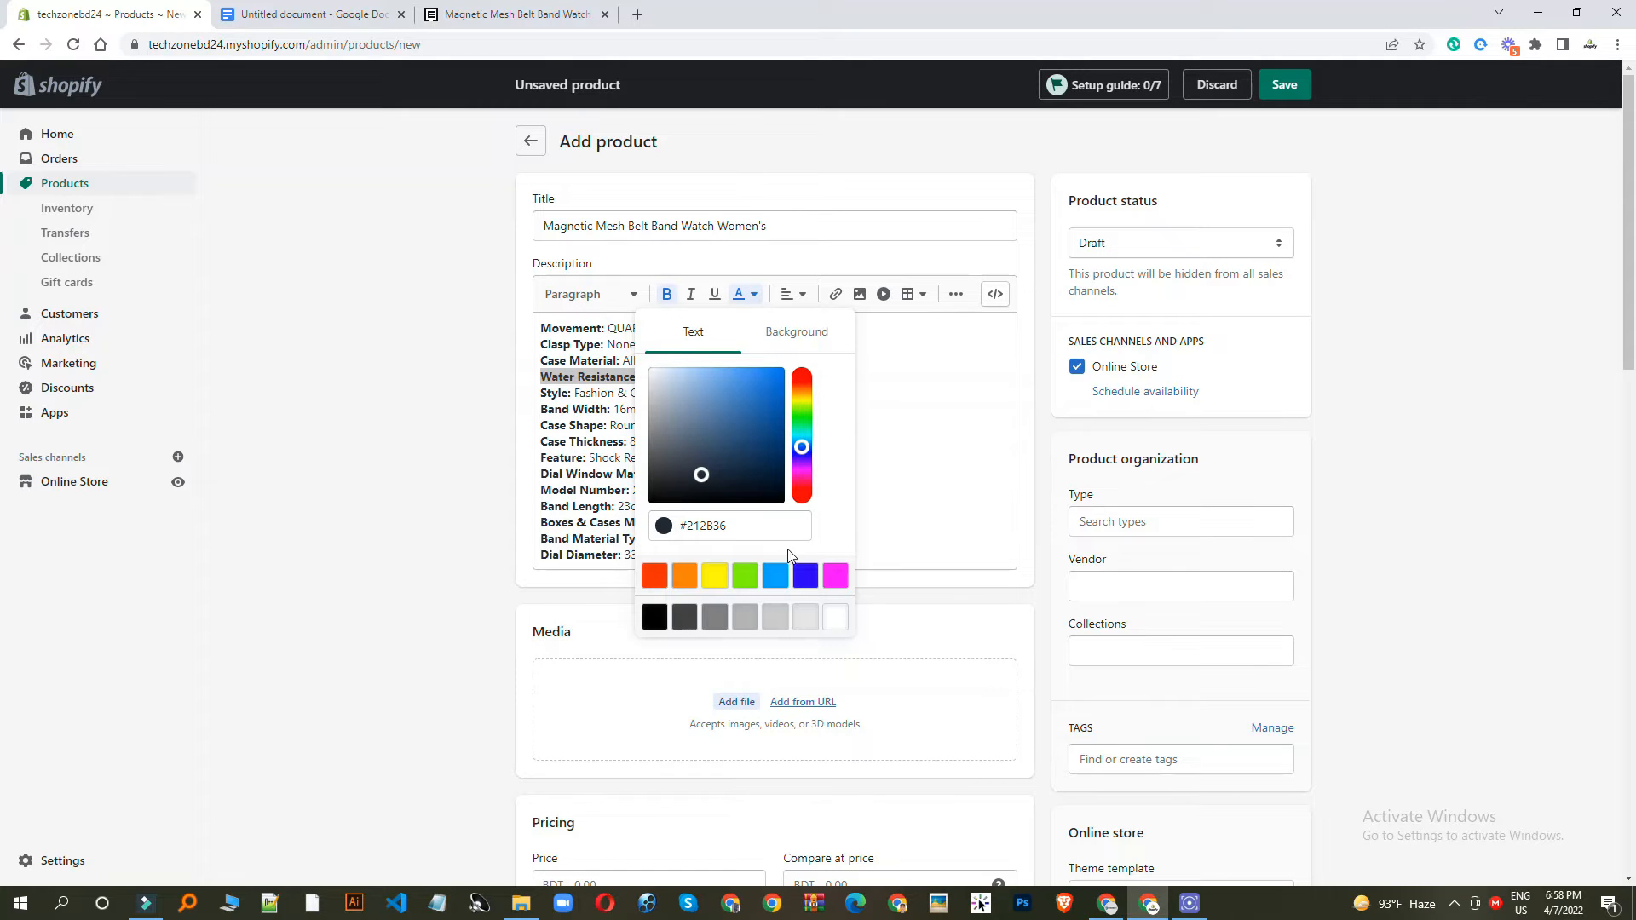
click(661, 581)
click(716, 410)
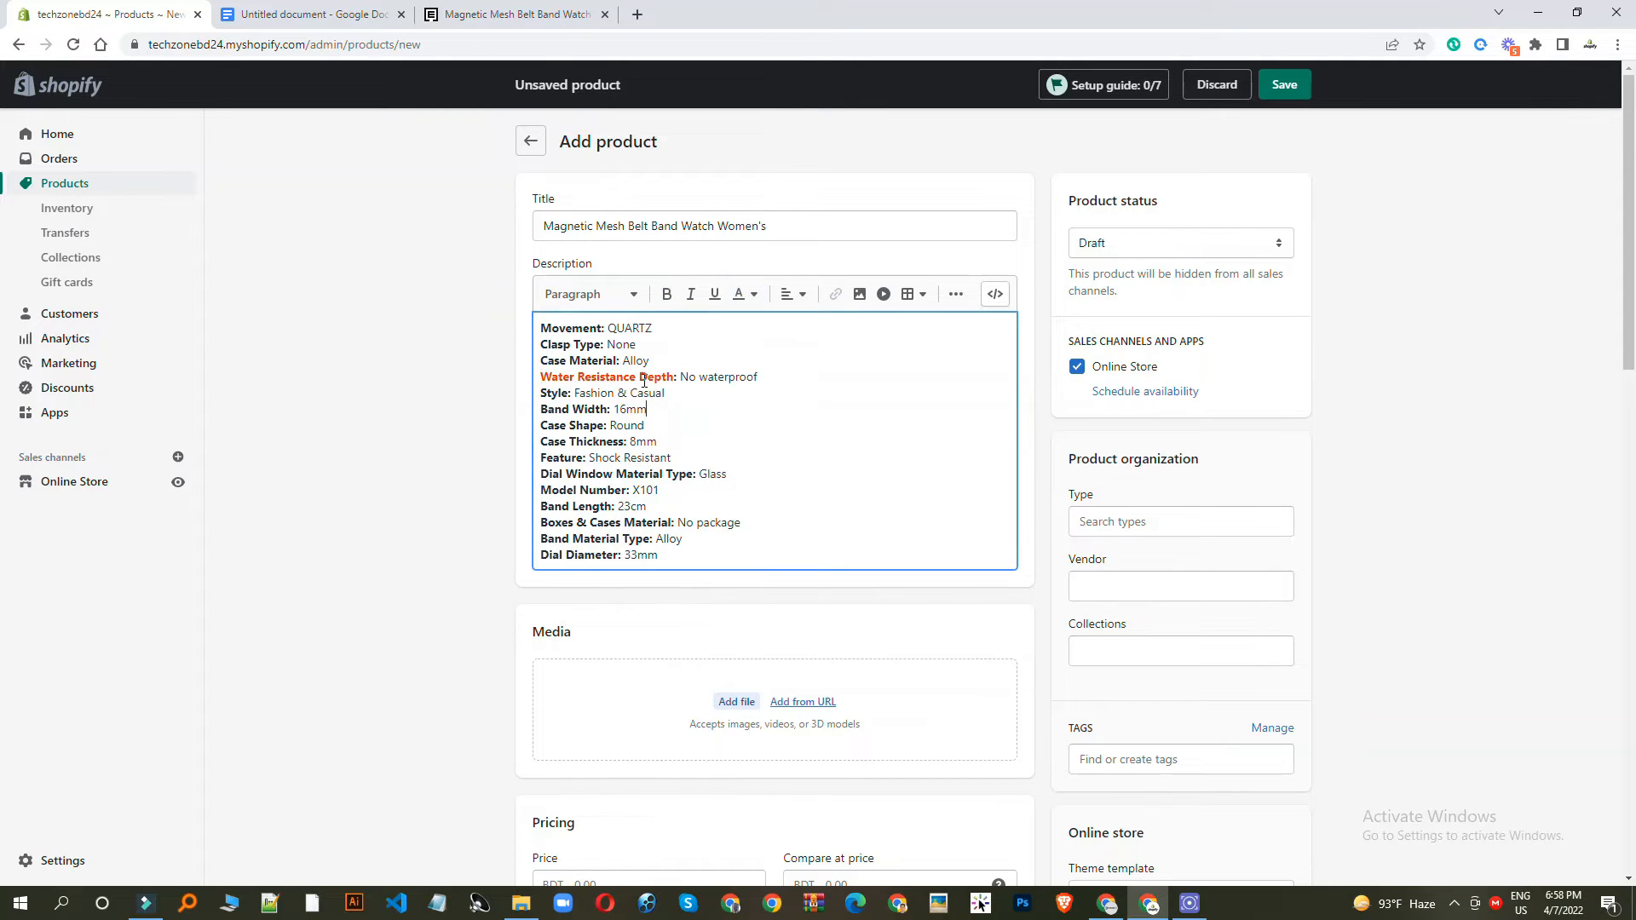
Step: Format the "Movement: QUARTZ" line as Heading 1 and remove the extra blank line above "Clasp Type"
click(579, 295)
click(696, 373)
drag(674, 328, 516, 314)
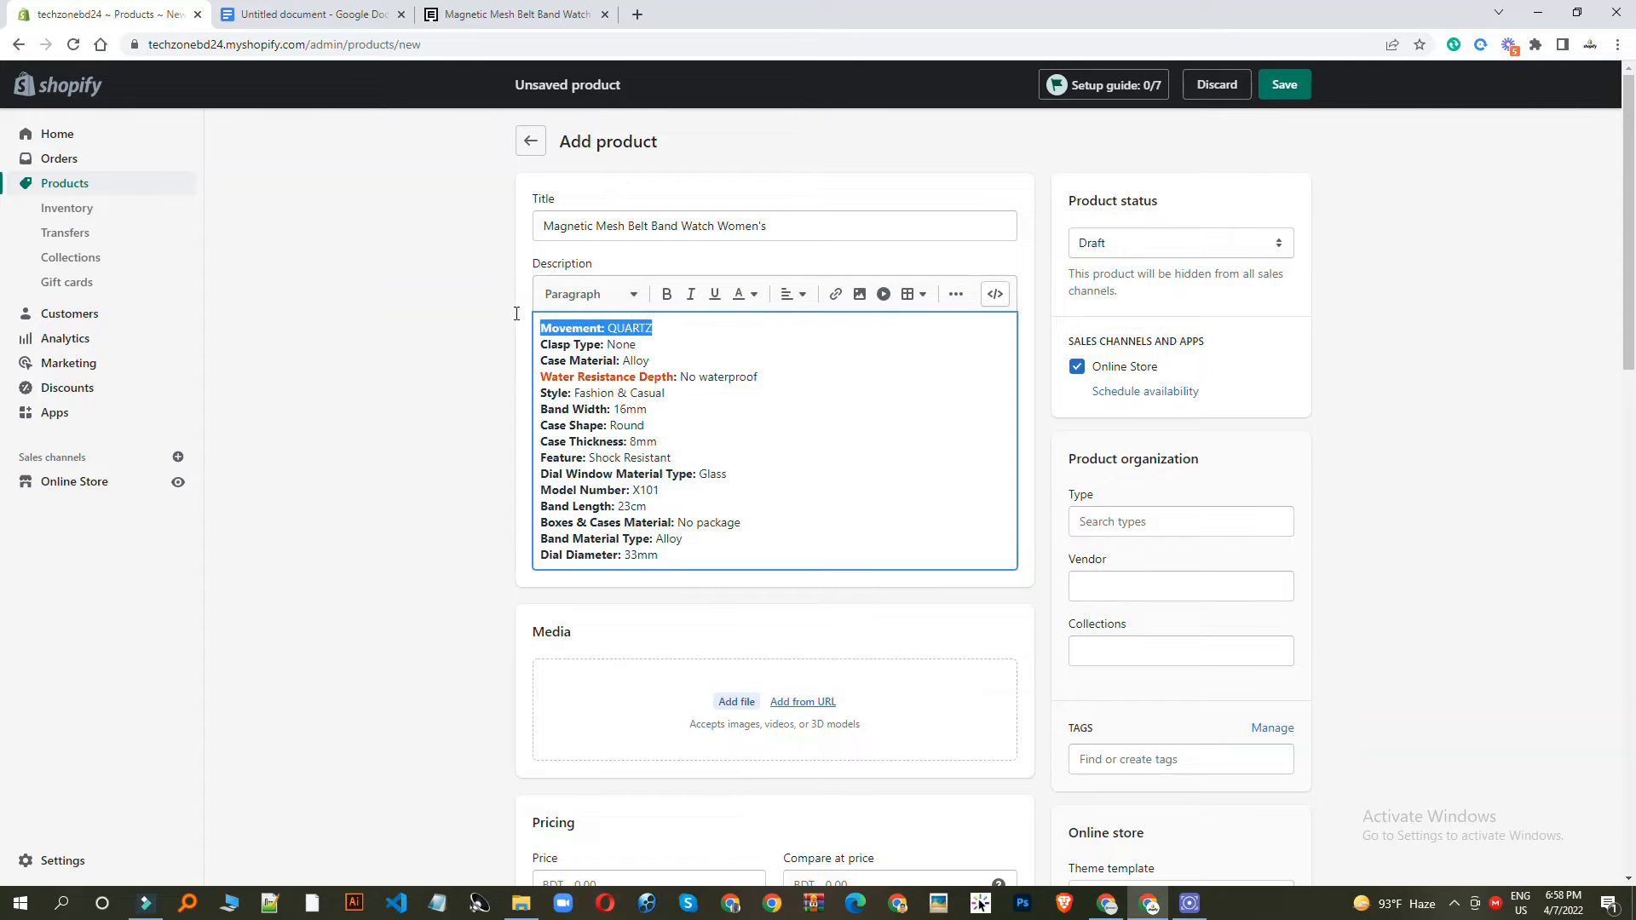
click(579, 294)
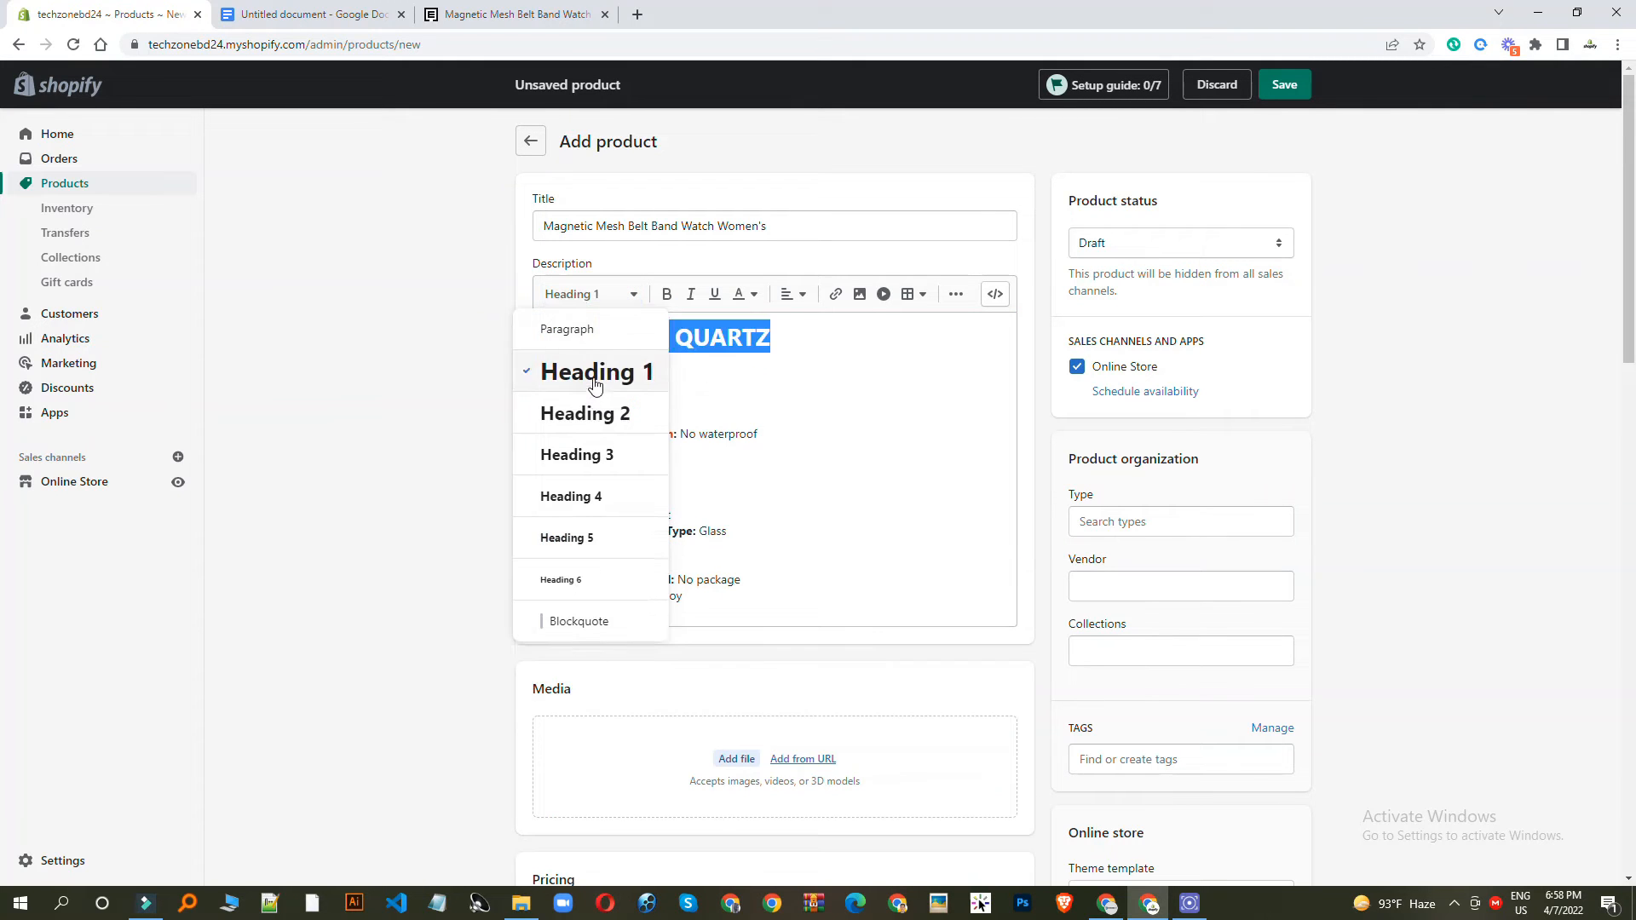
click(596, 376)
click(551, 390)
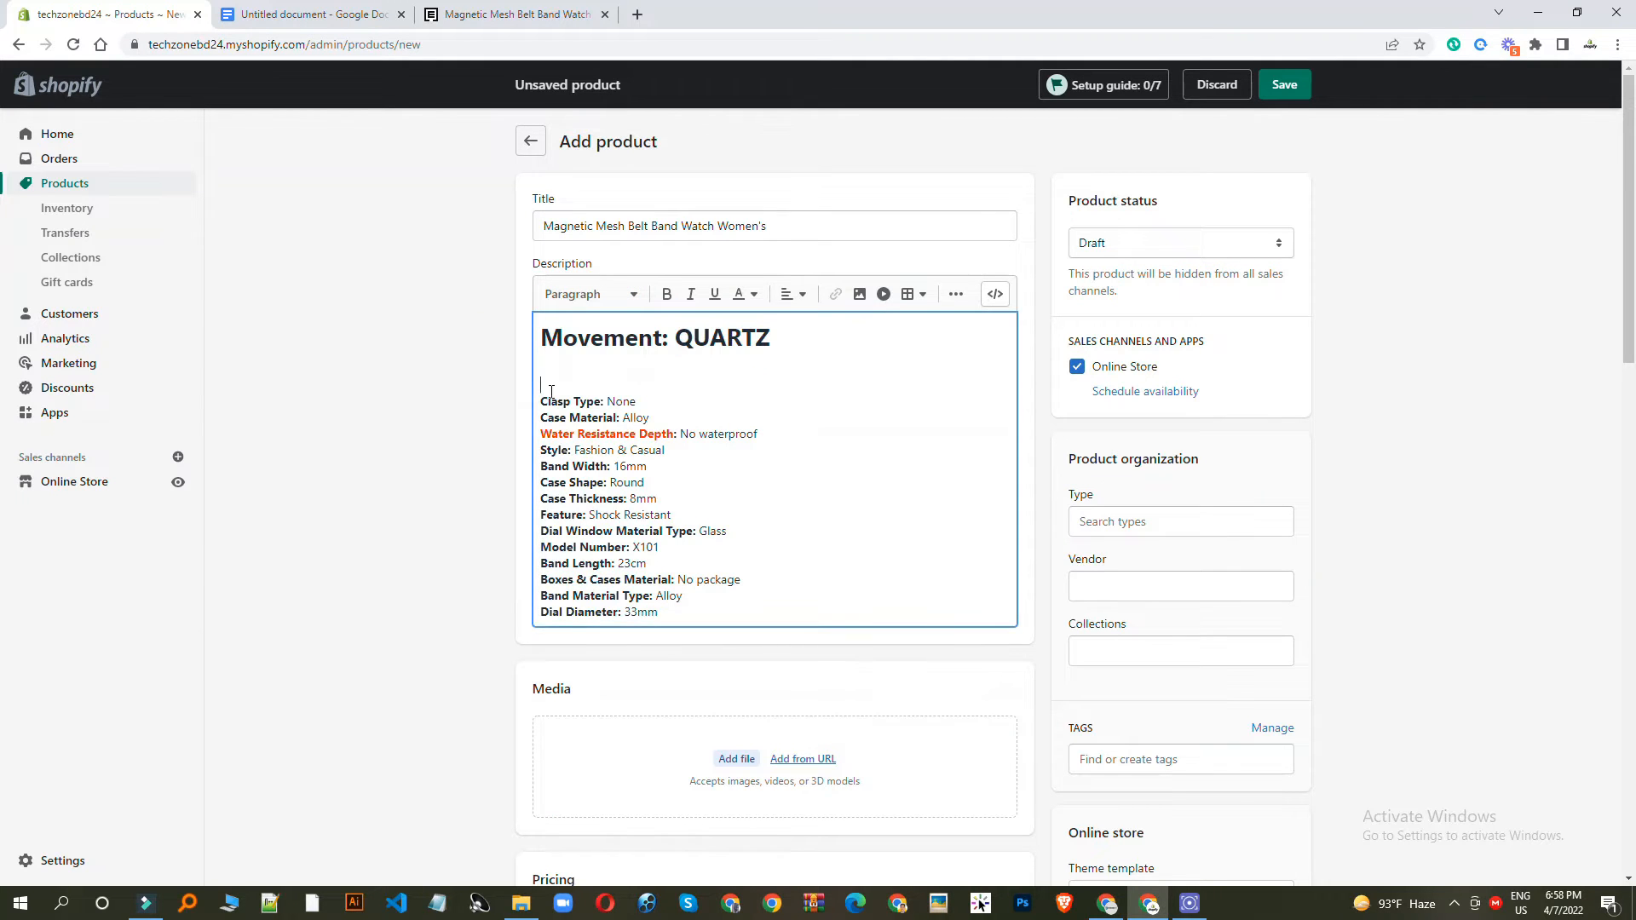
key(BackSpace)
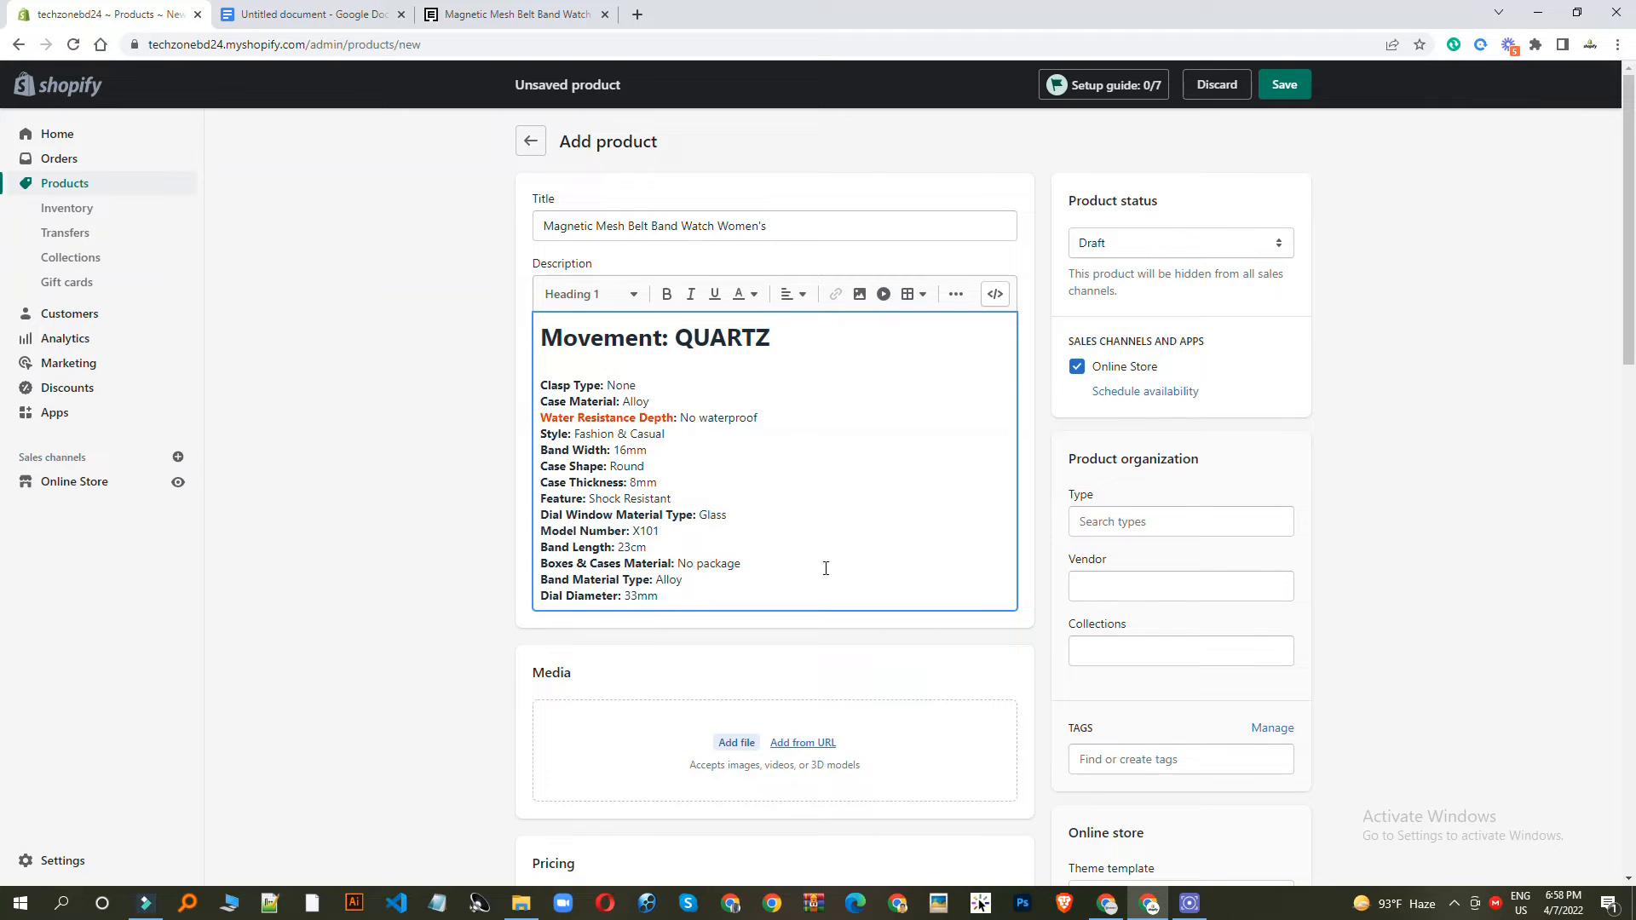
Step: Add blank lines below "Dial Diameter" at the end of the description and open the video embed dialog there
key(Return)
key(Return)
key(Return)
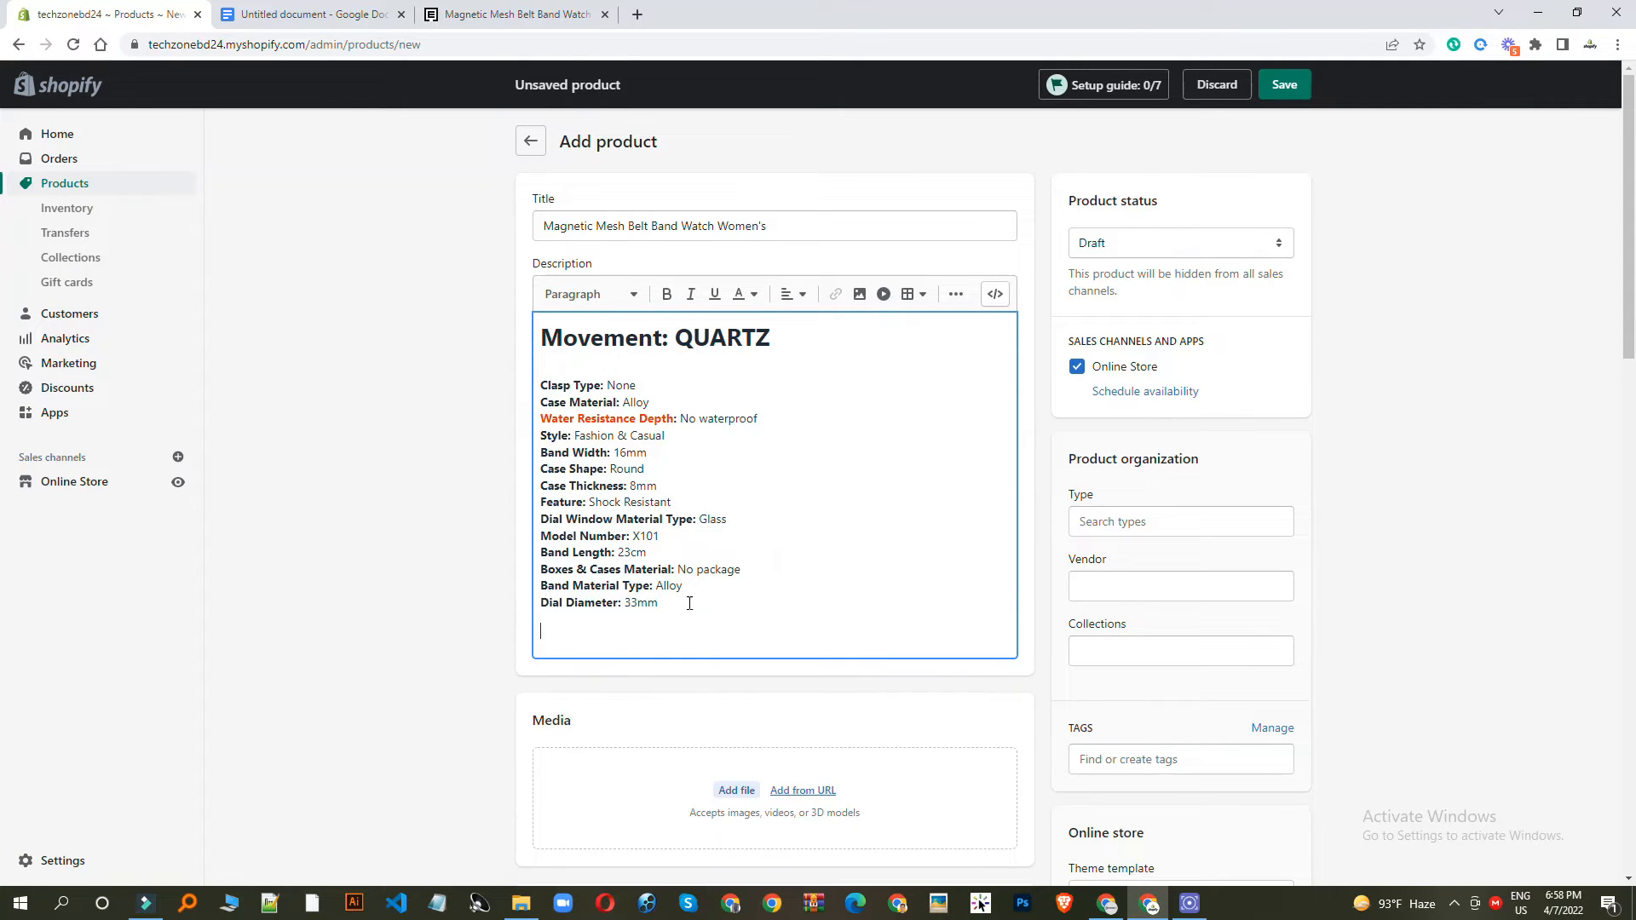
key(BackSpace)
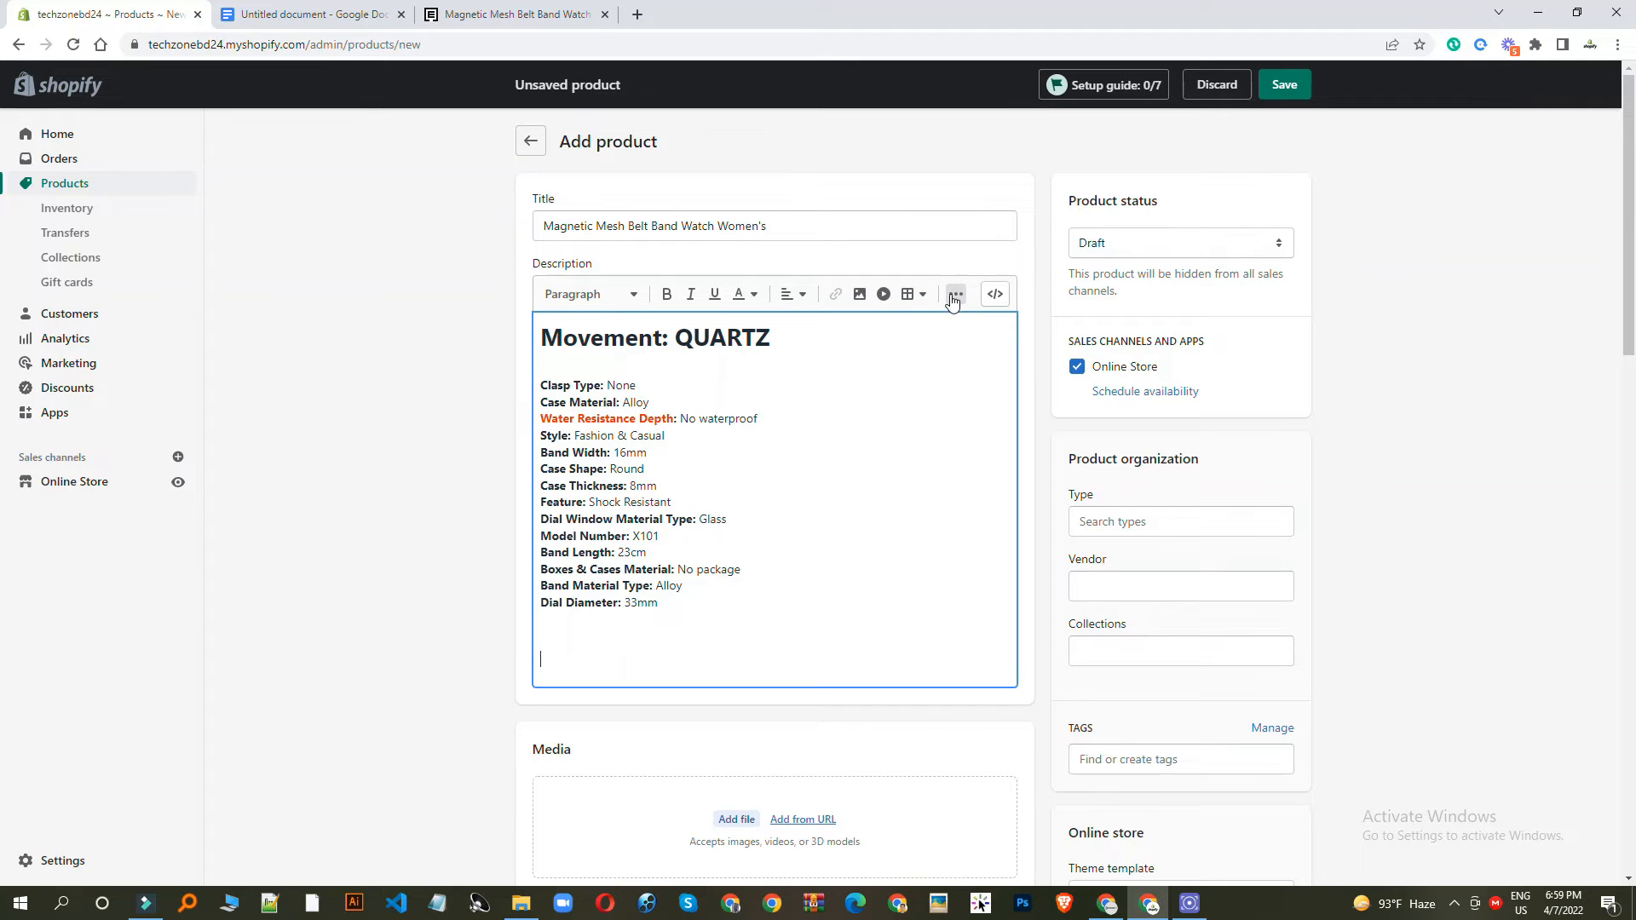
click(888, 294)
click(755, 481)
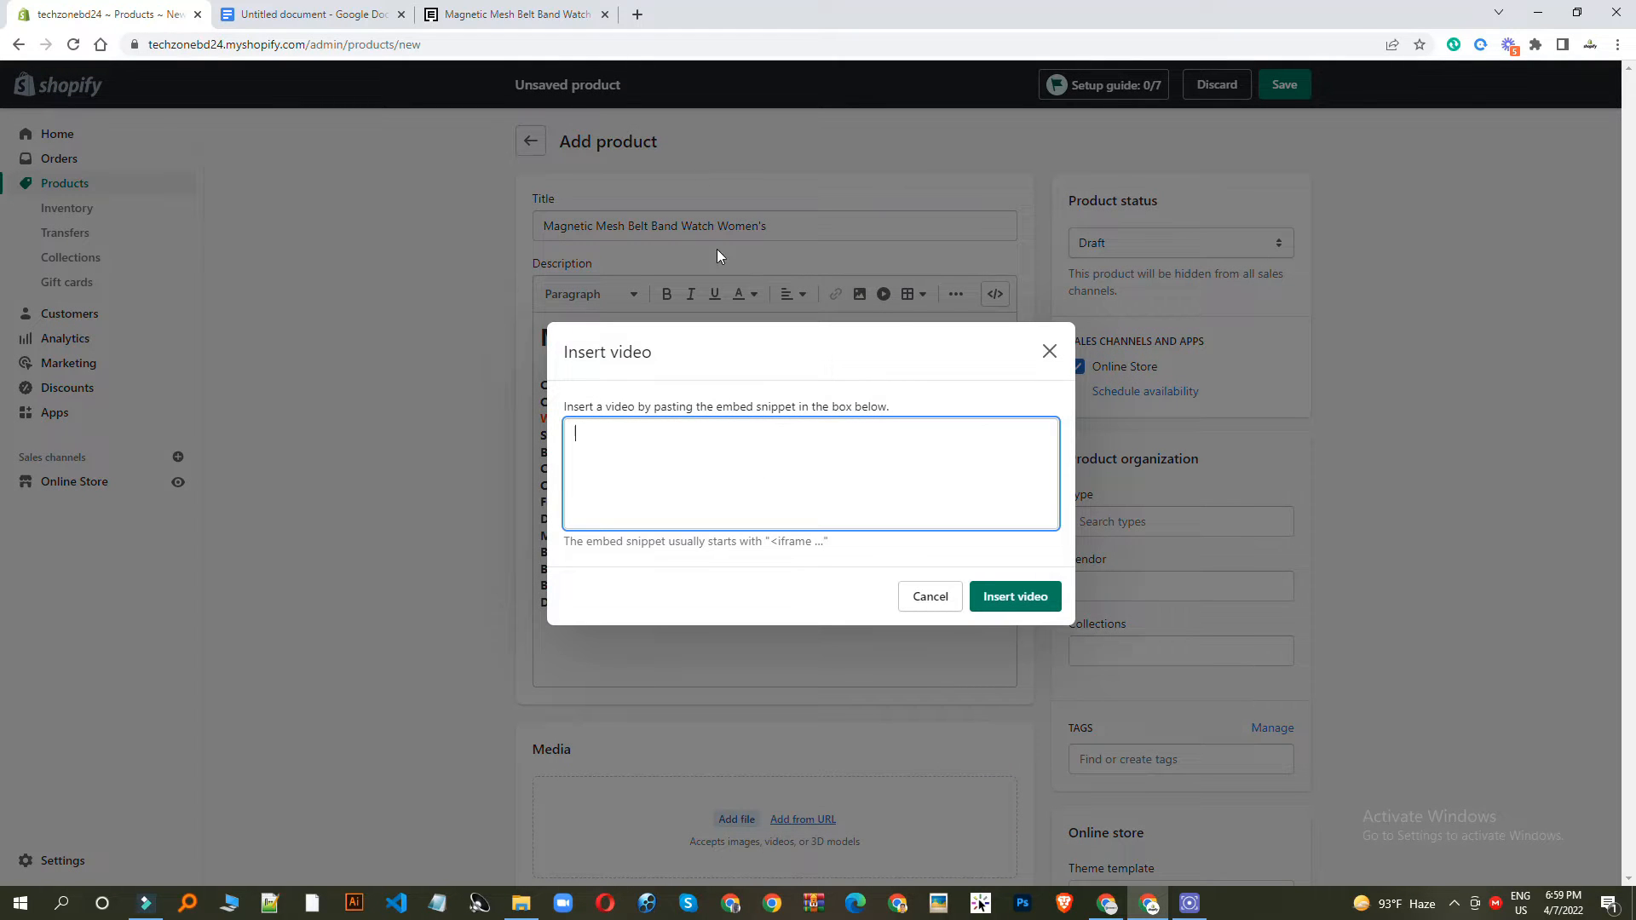
Step: Find YouTube through a Google search in a new browser tab and open its home page
click(638, 14)
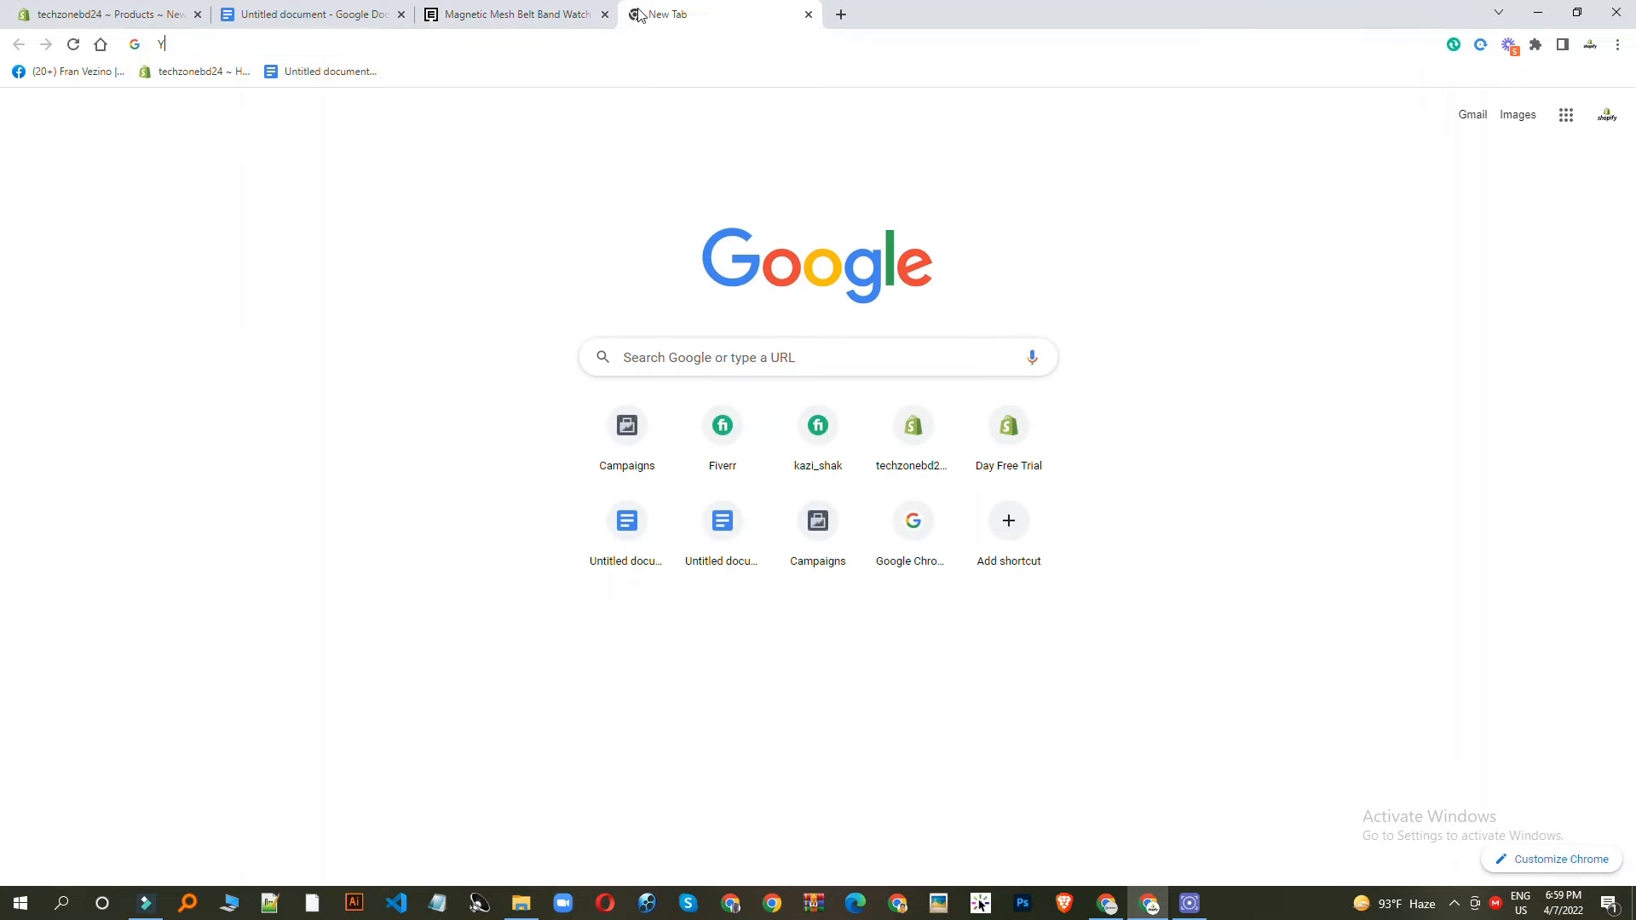
text(YOU)
key(Down)
key(Down)
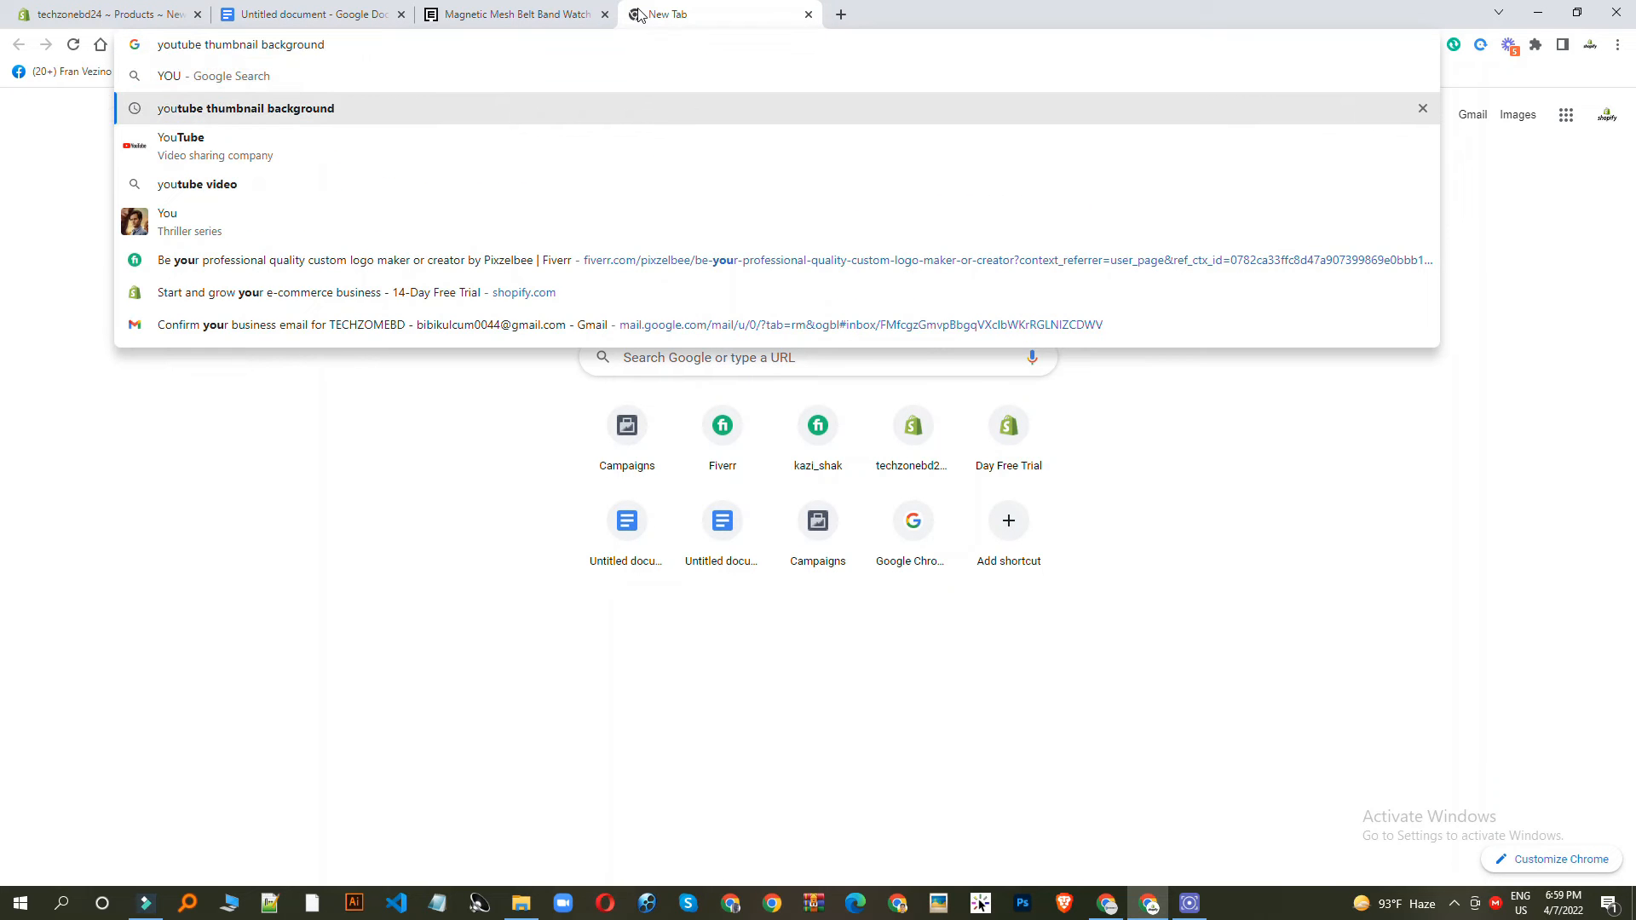
key(Return)
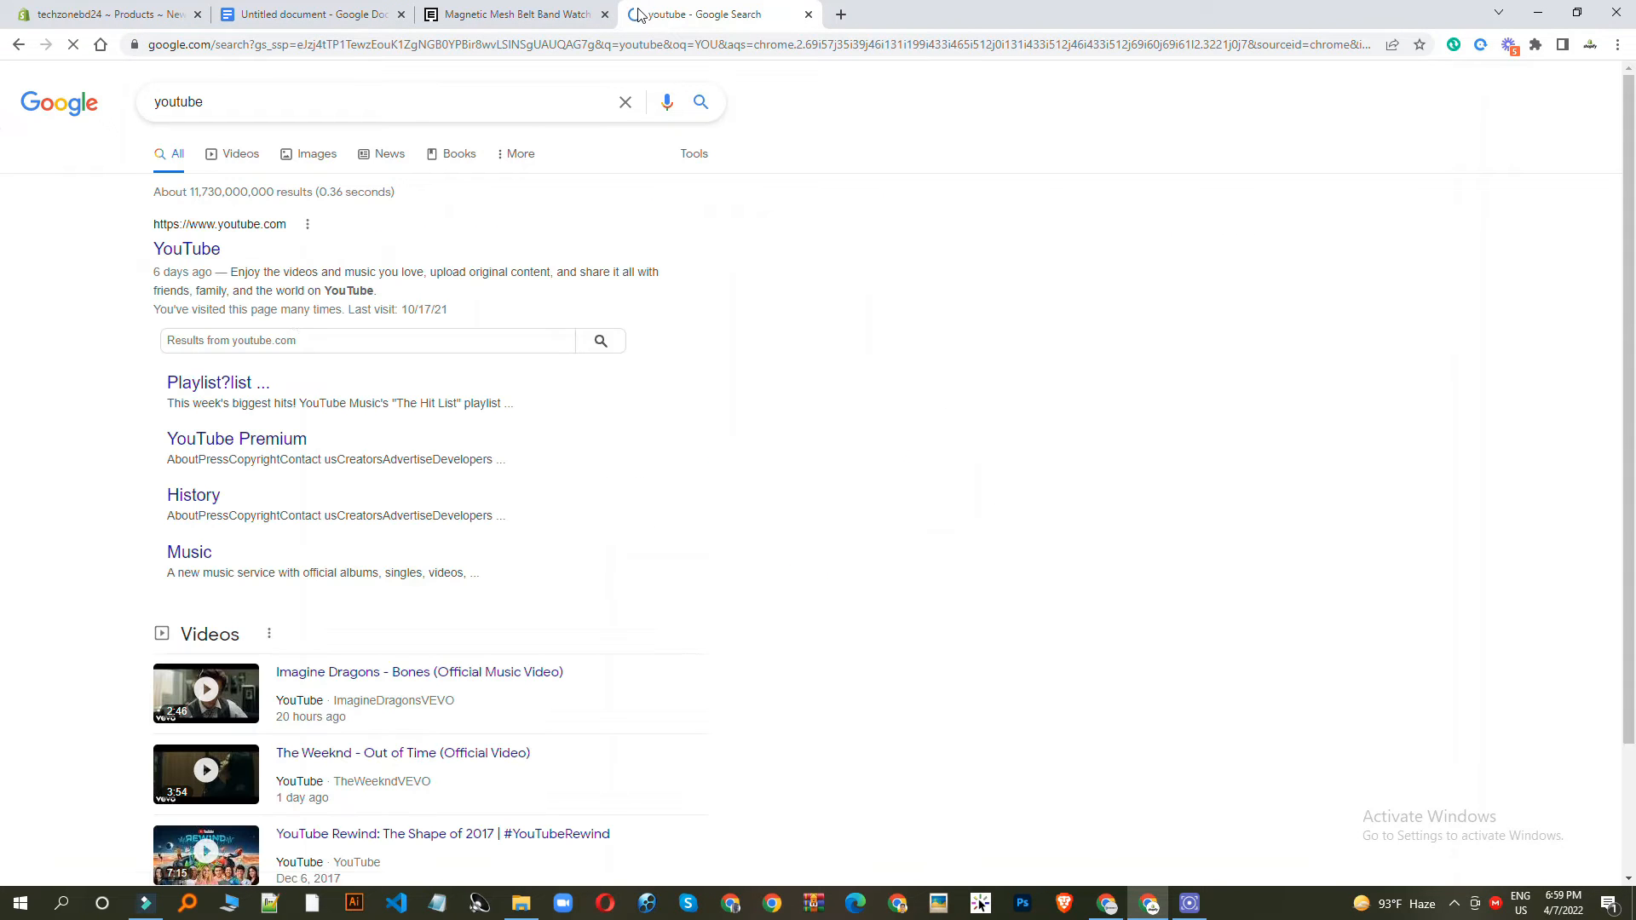
click(179, 249)
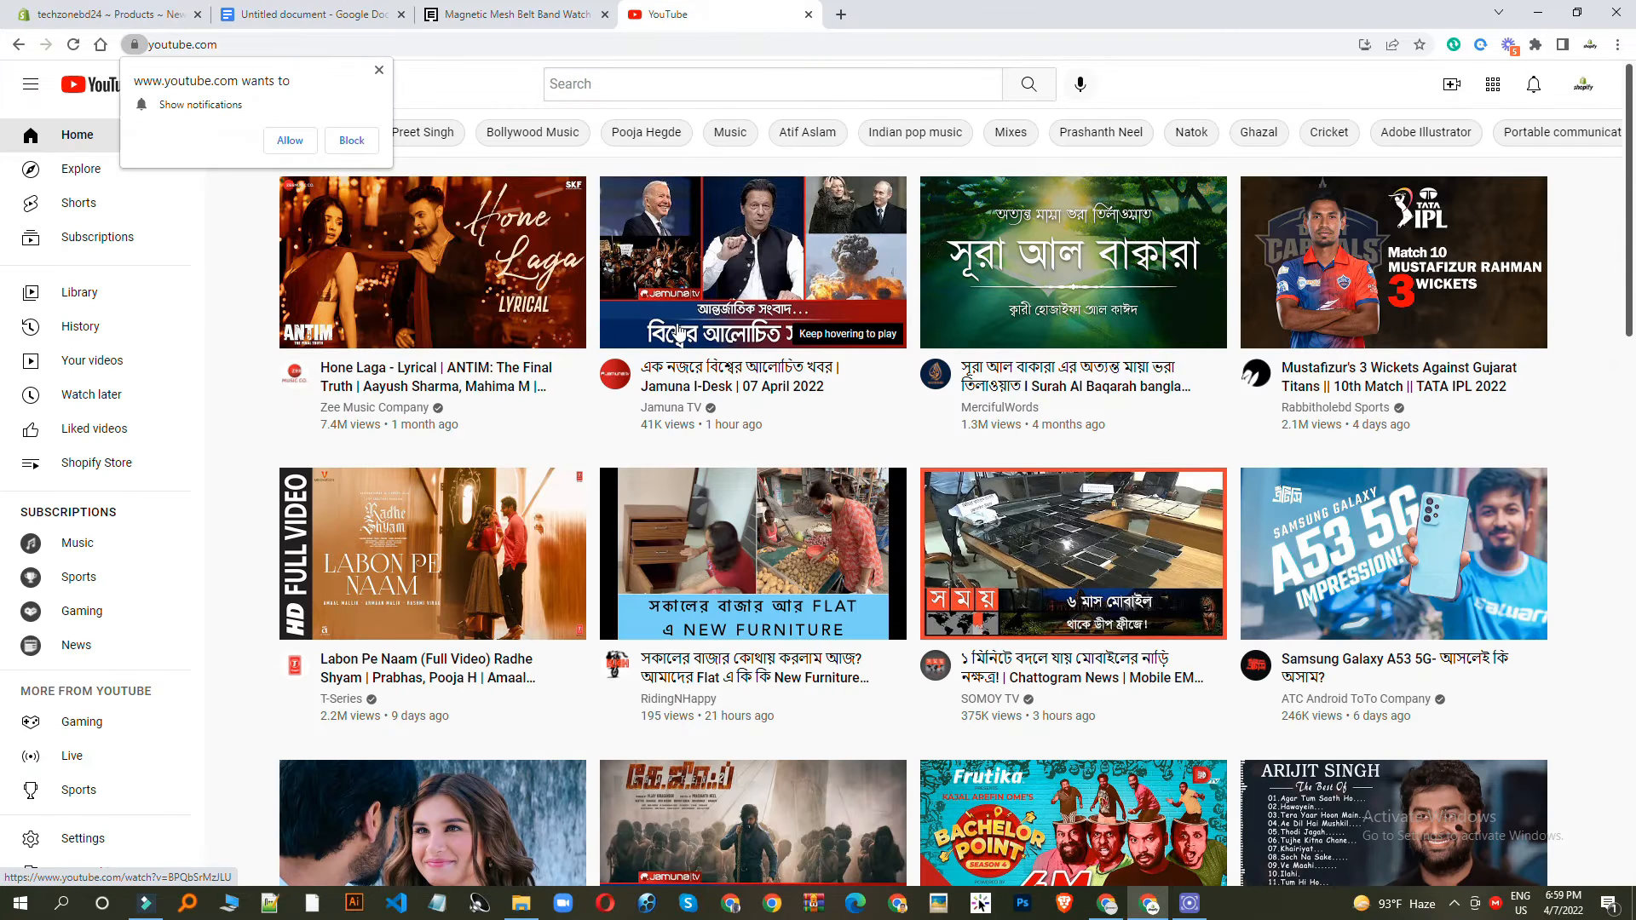
Step: Copy the embed snippet of the "Jamuna I-Desk | 07 April 2022" video and return to the product's video embed dialog
scroll(731, 258, down, 1)
scroll(789, 281, up, 1)
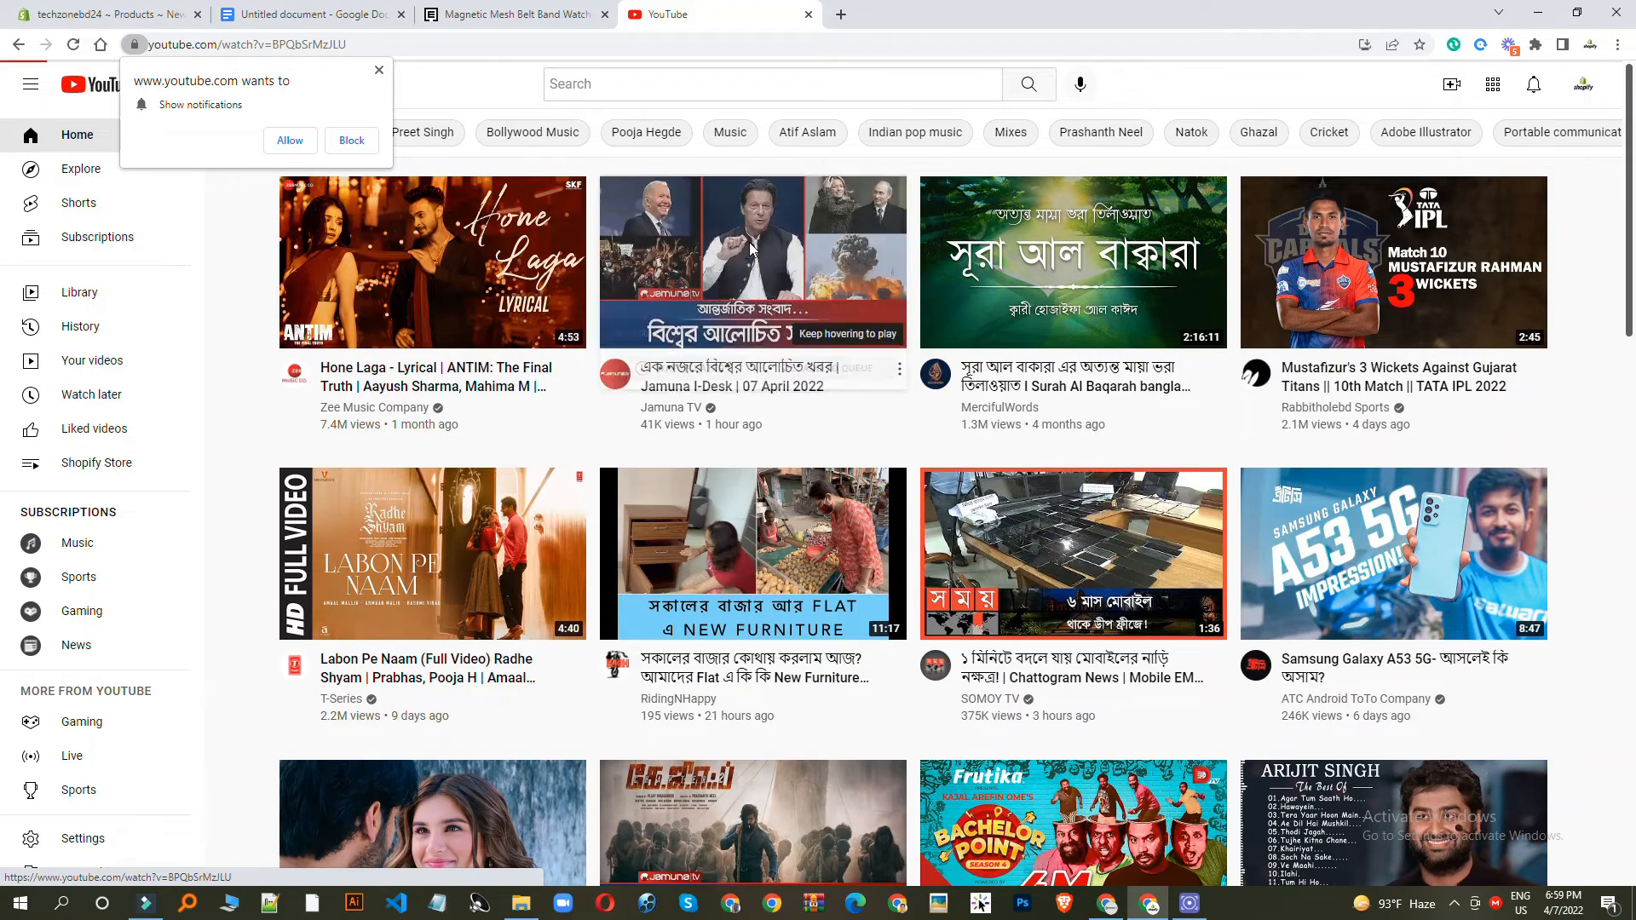
click(751, 249)
click(537, 412)
scroll(927, 639, down, 3)
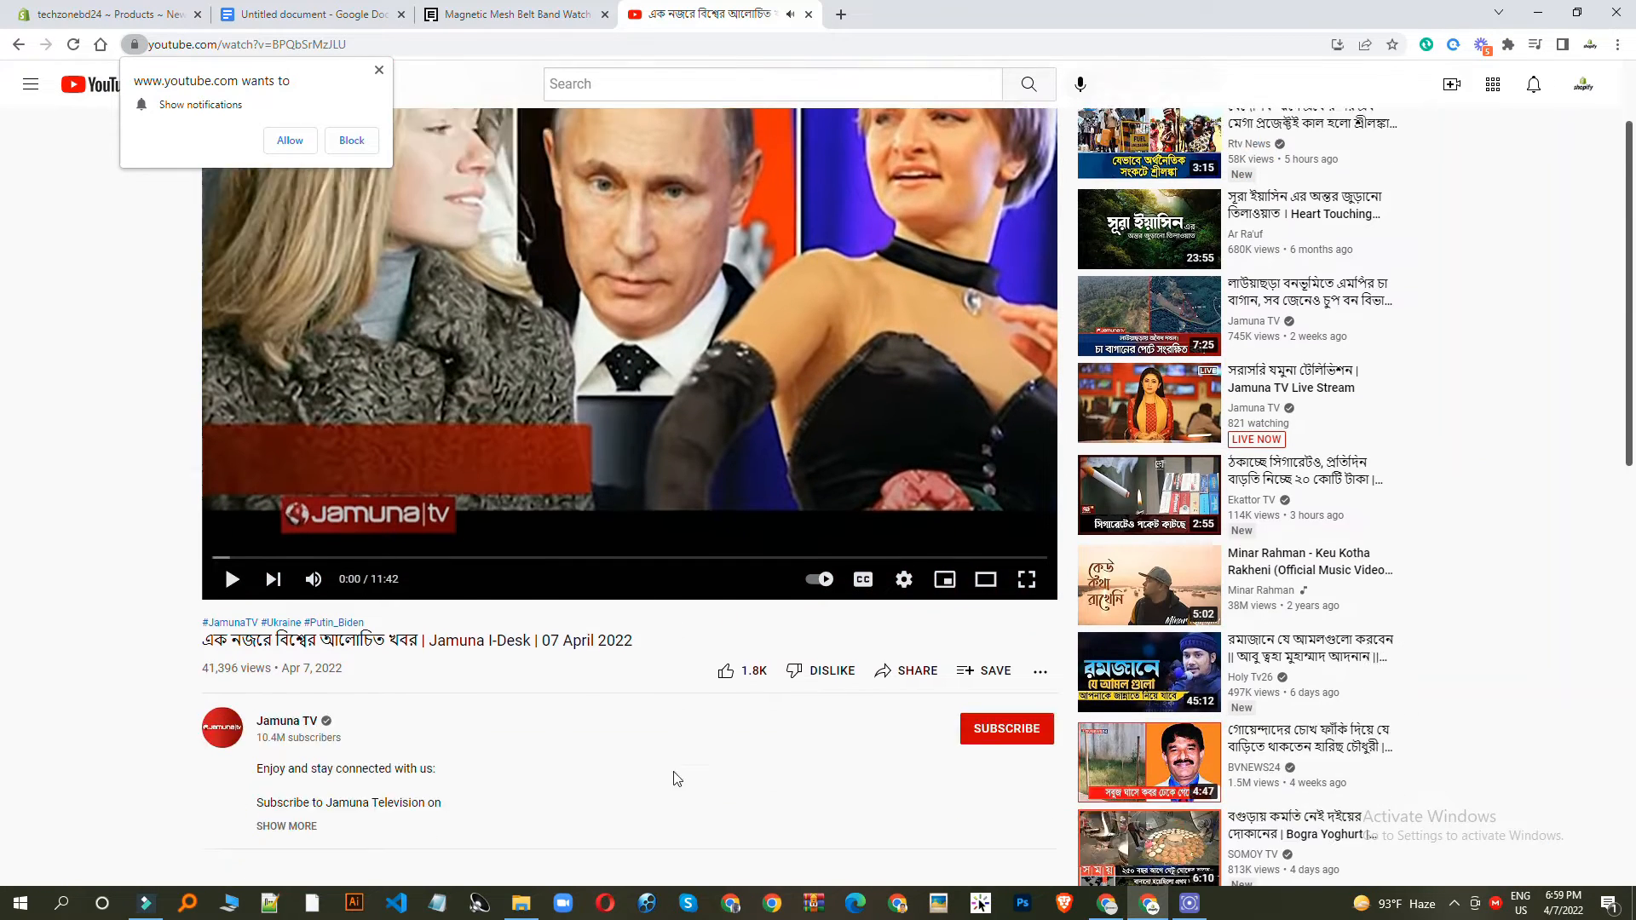
click(916, 619)
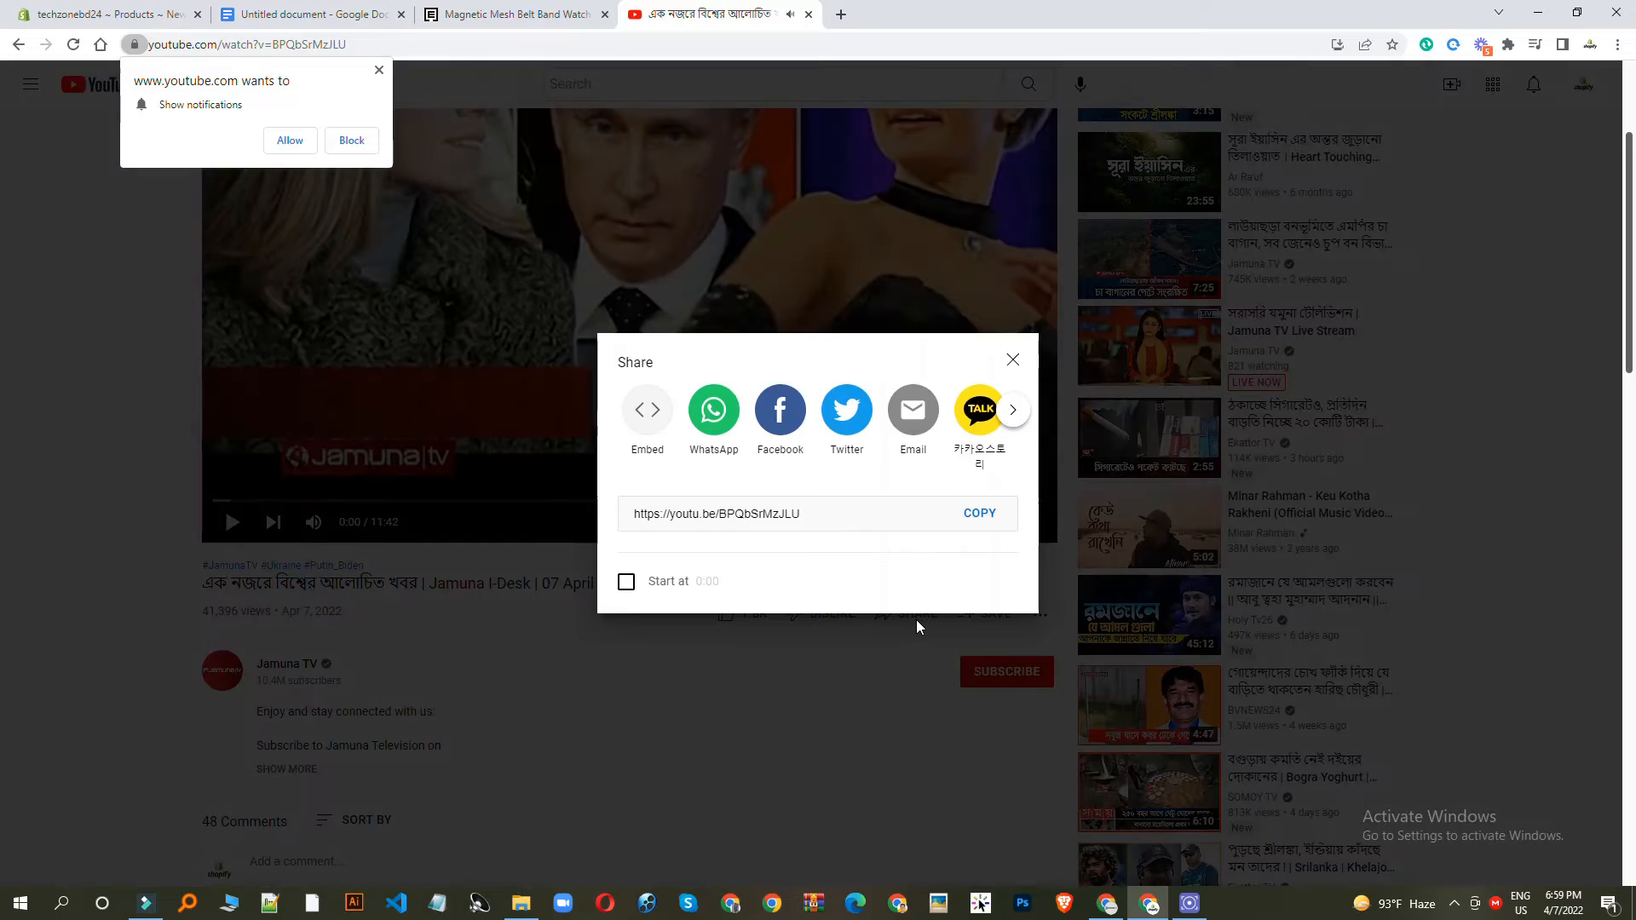
click(659, 416)
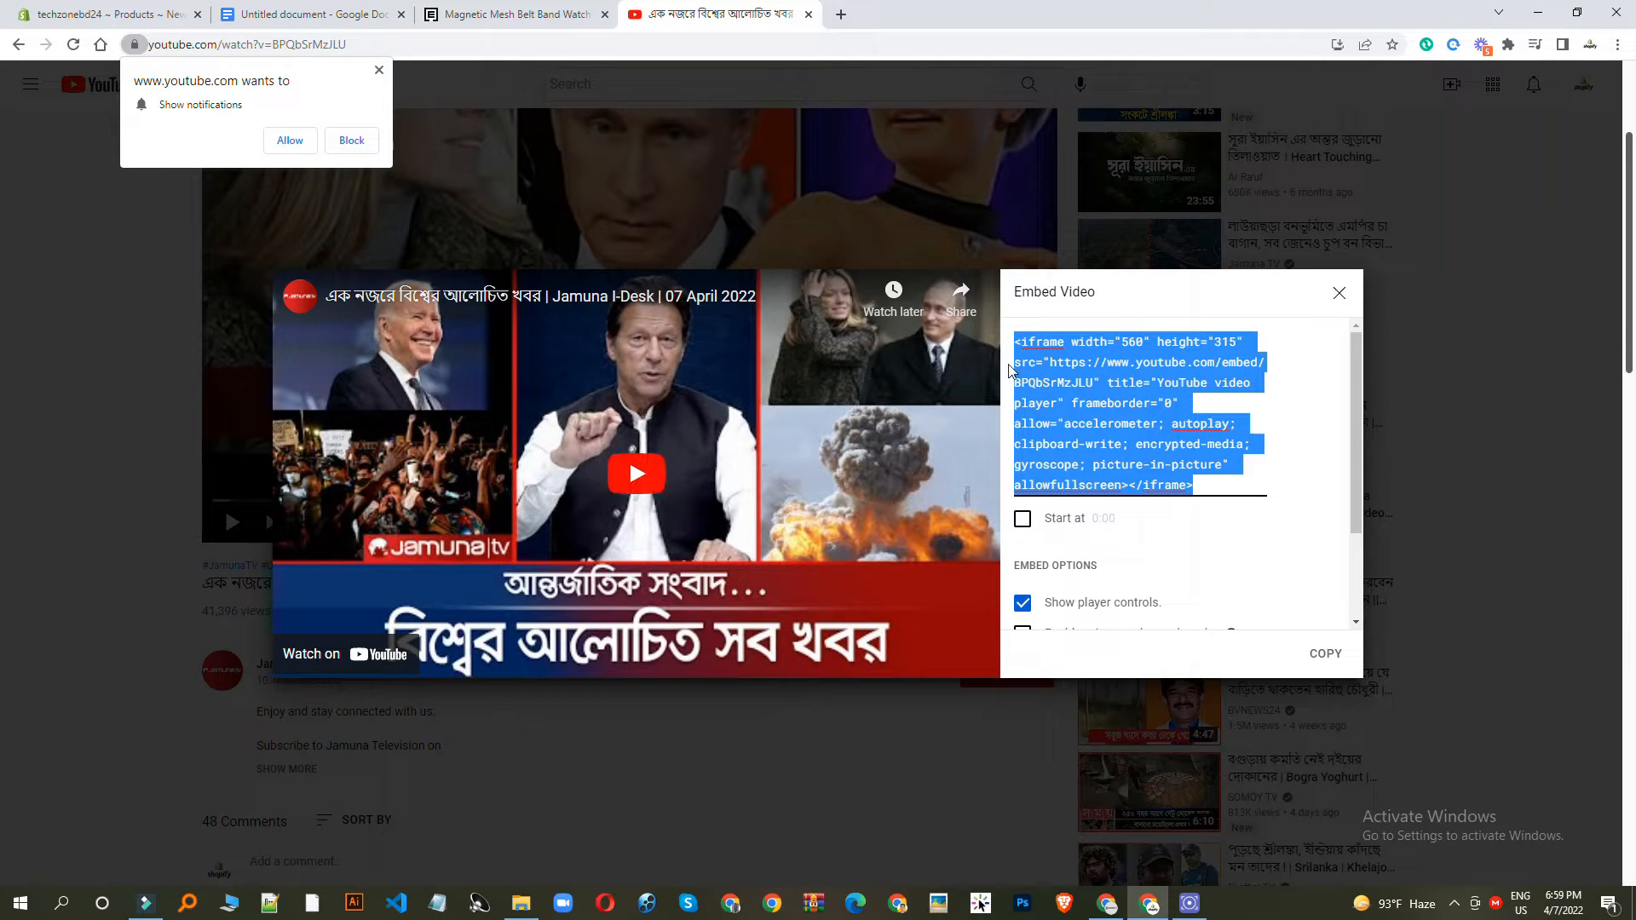
click(103, 14)
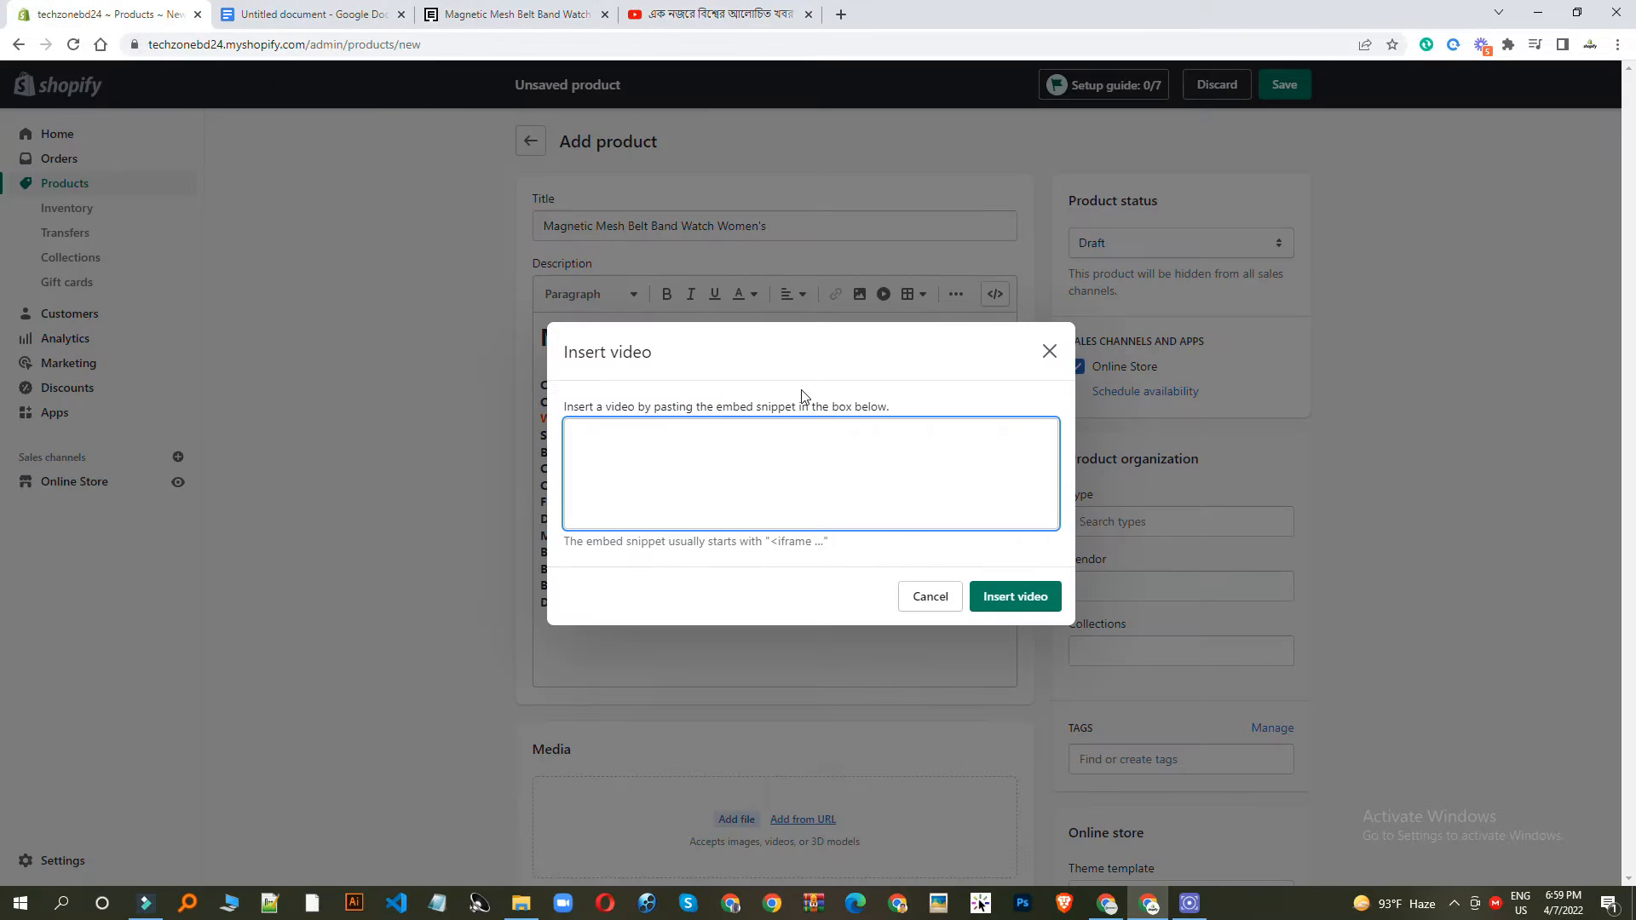
Step: Insert the video into the description from the copied YouTube embed snippet and briefly play it as a test
key(ctrl+v)
click(1010, 597)
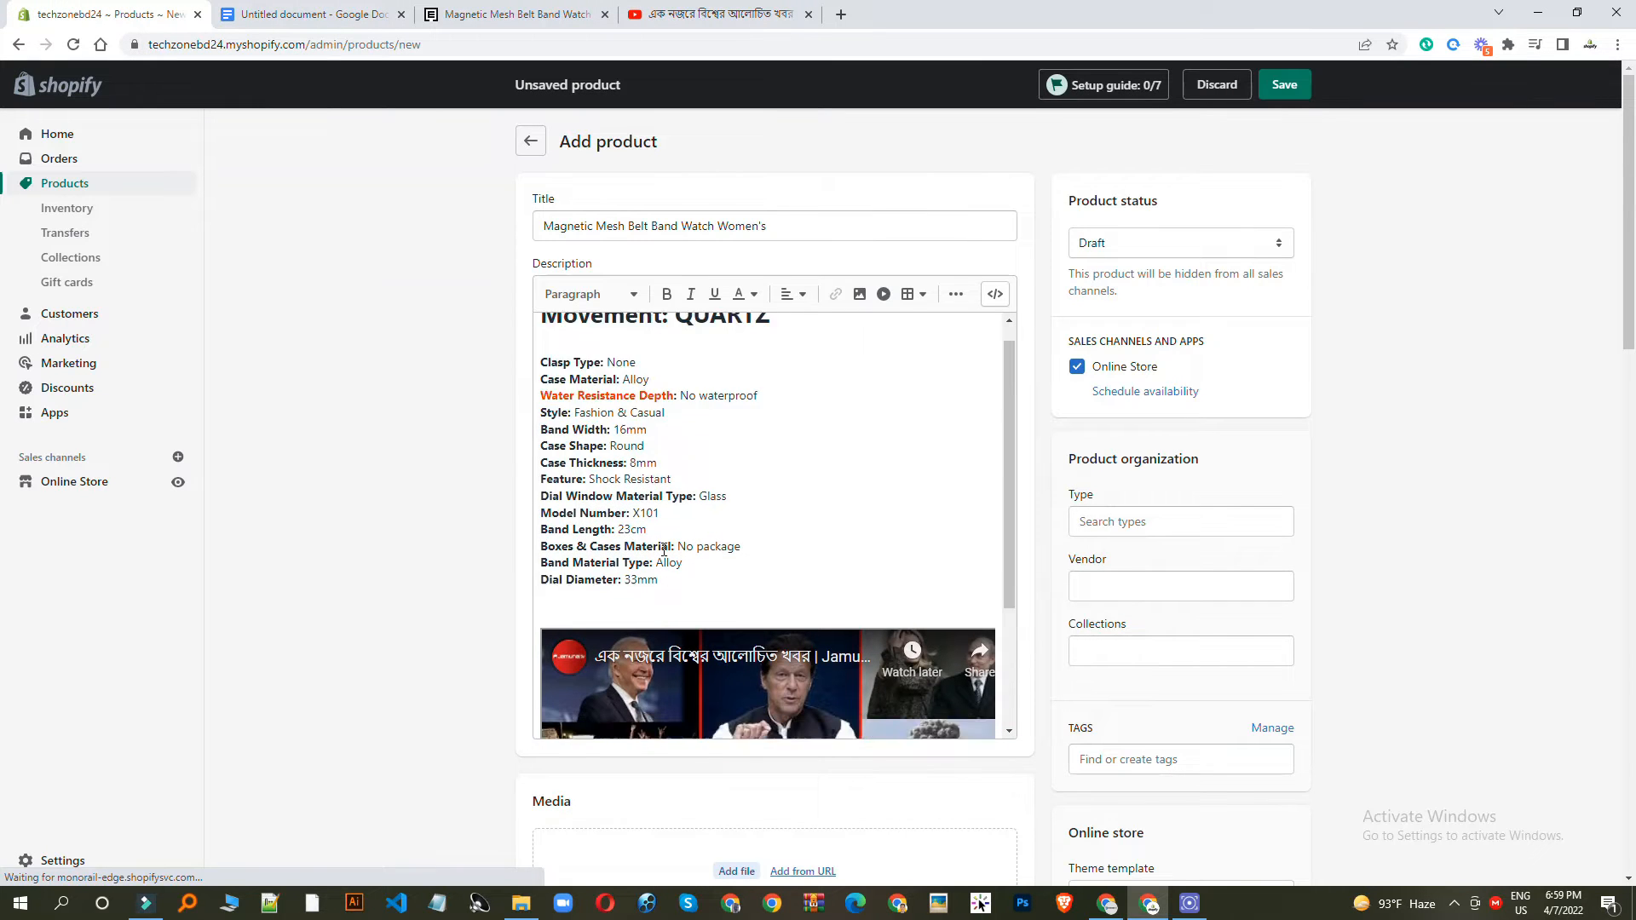
scroll(687, 565, down, 3)
scroll(686, 565, down, 1)
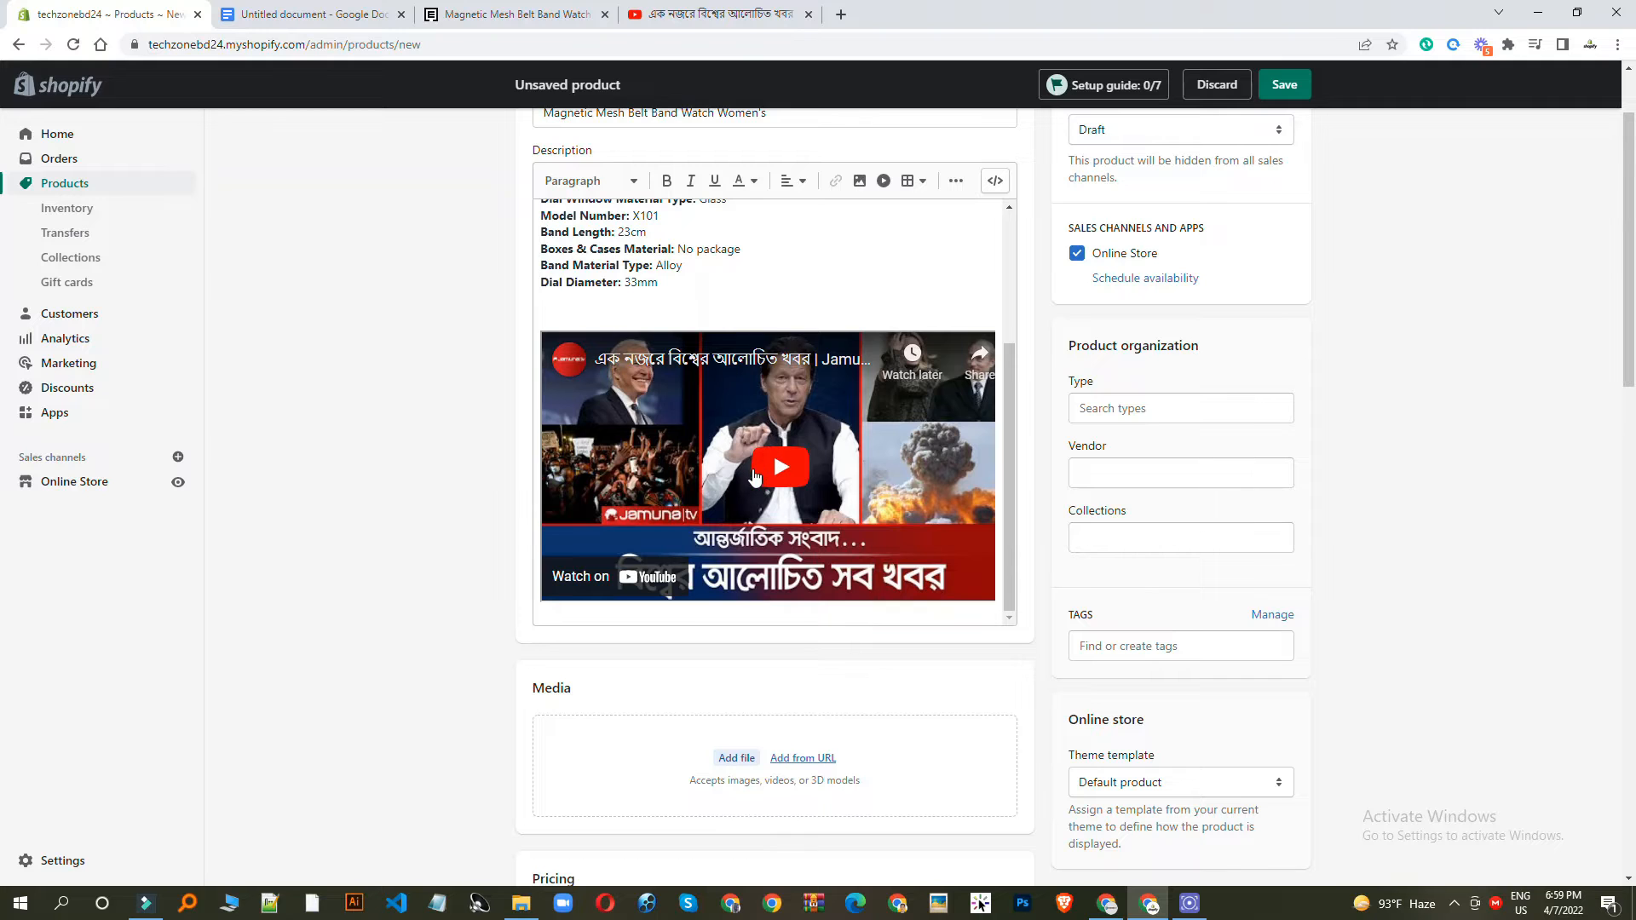
click(755, 475)
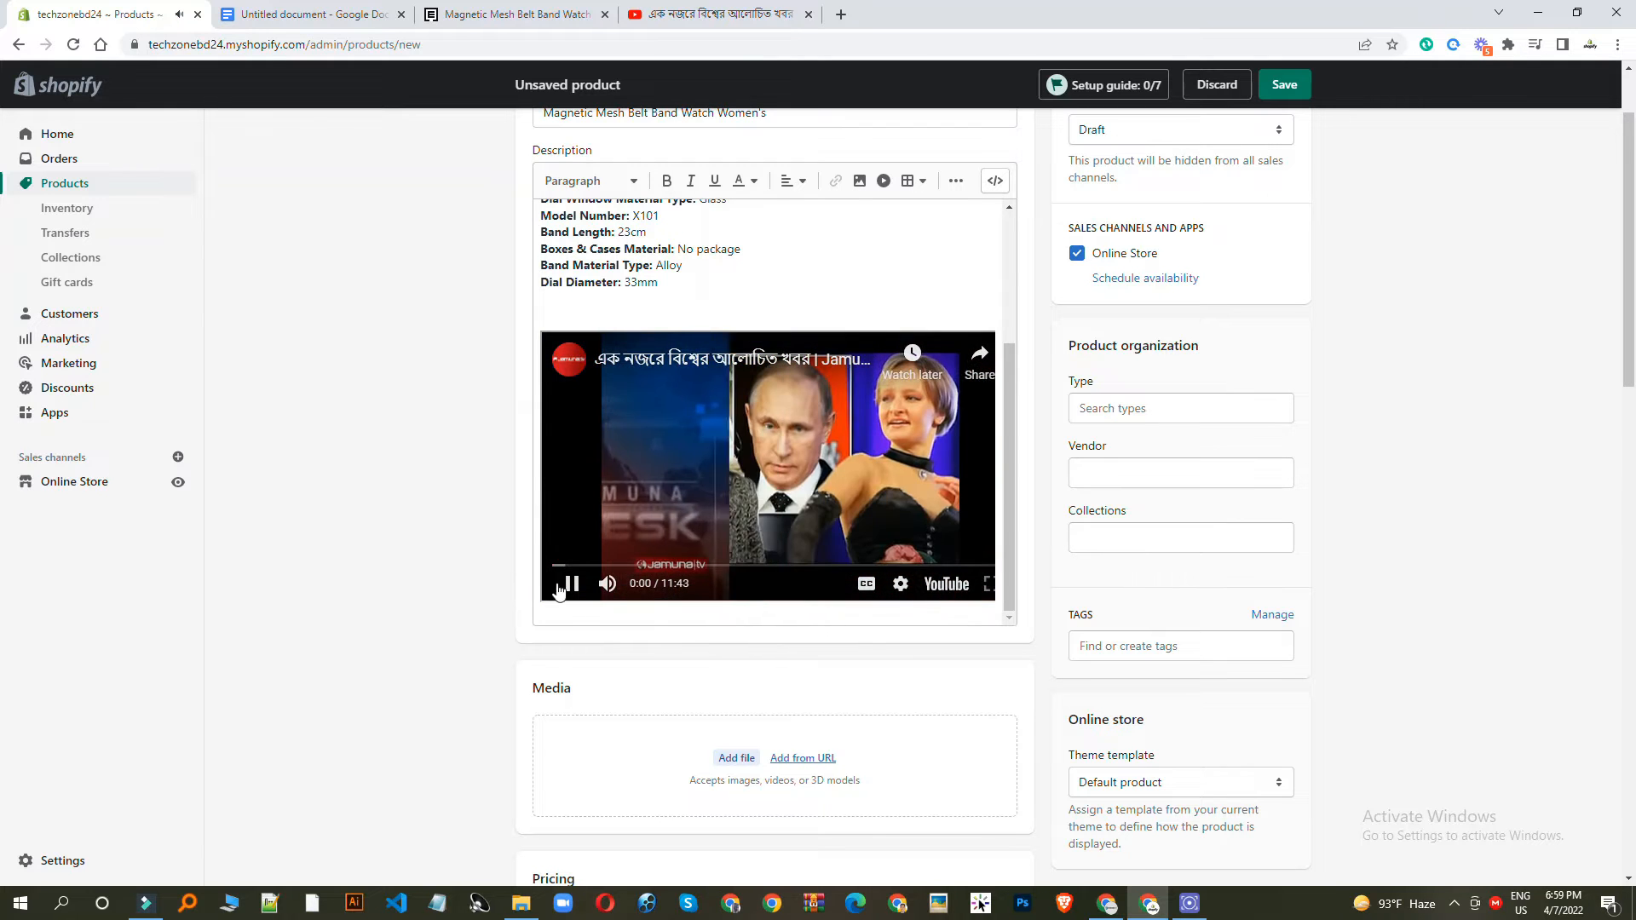
click(572, 583)
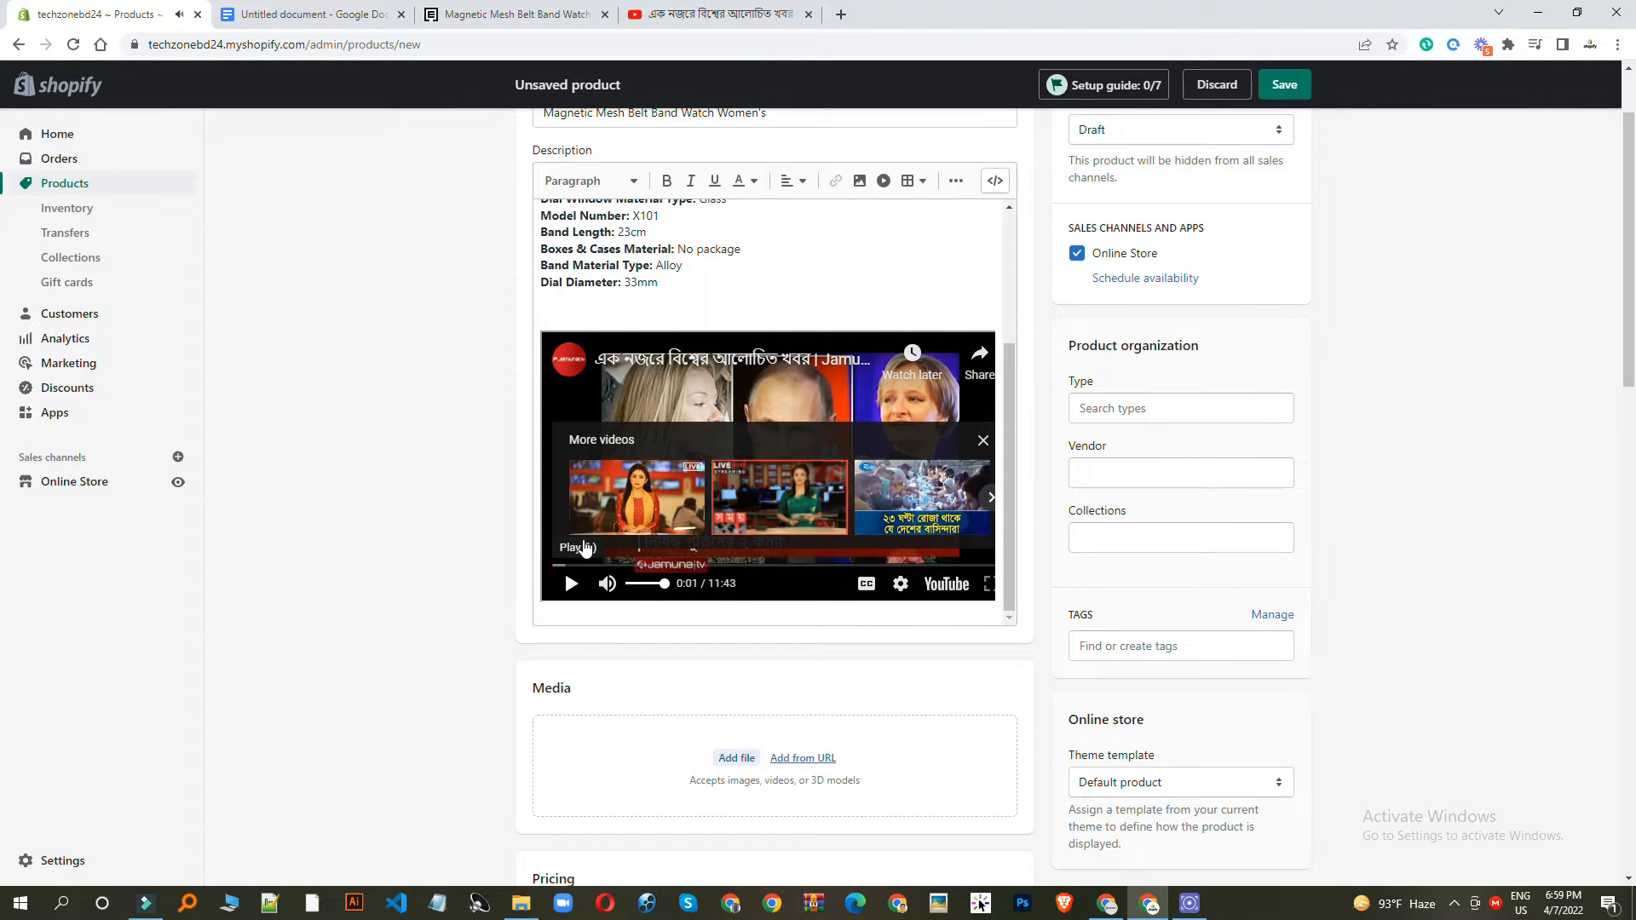
click(650, 313)
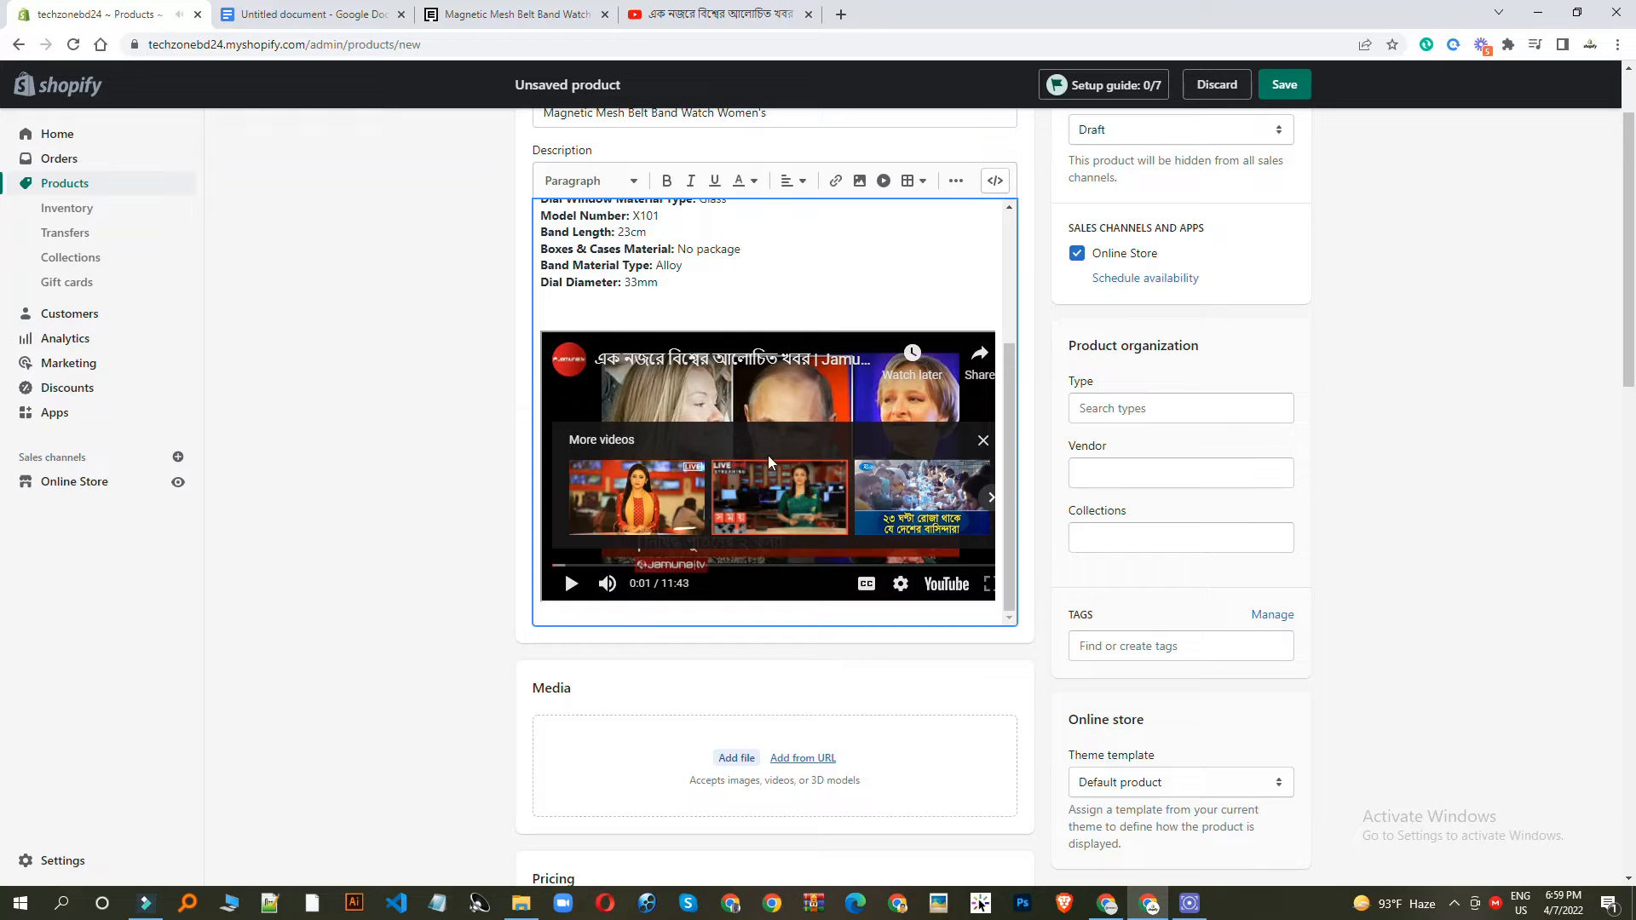
Step: Set the product type to Apparel & Accessories
scroll(1054, 466, down, 2)
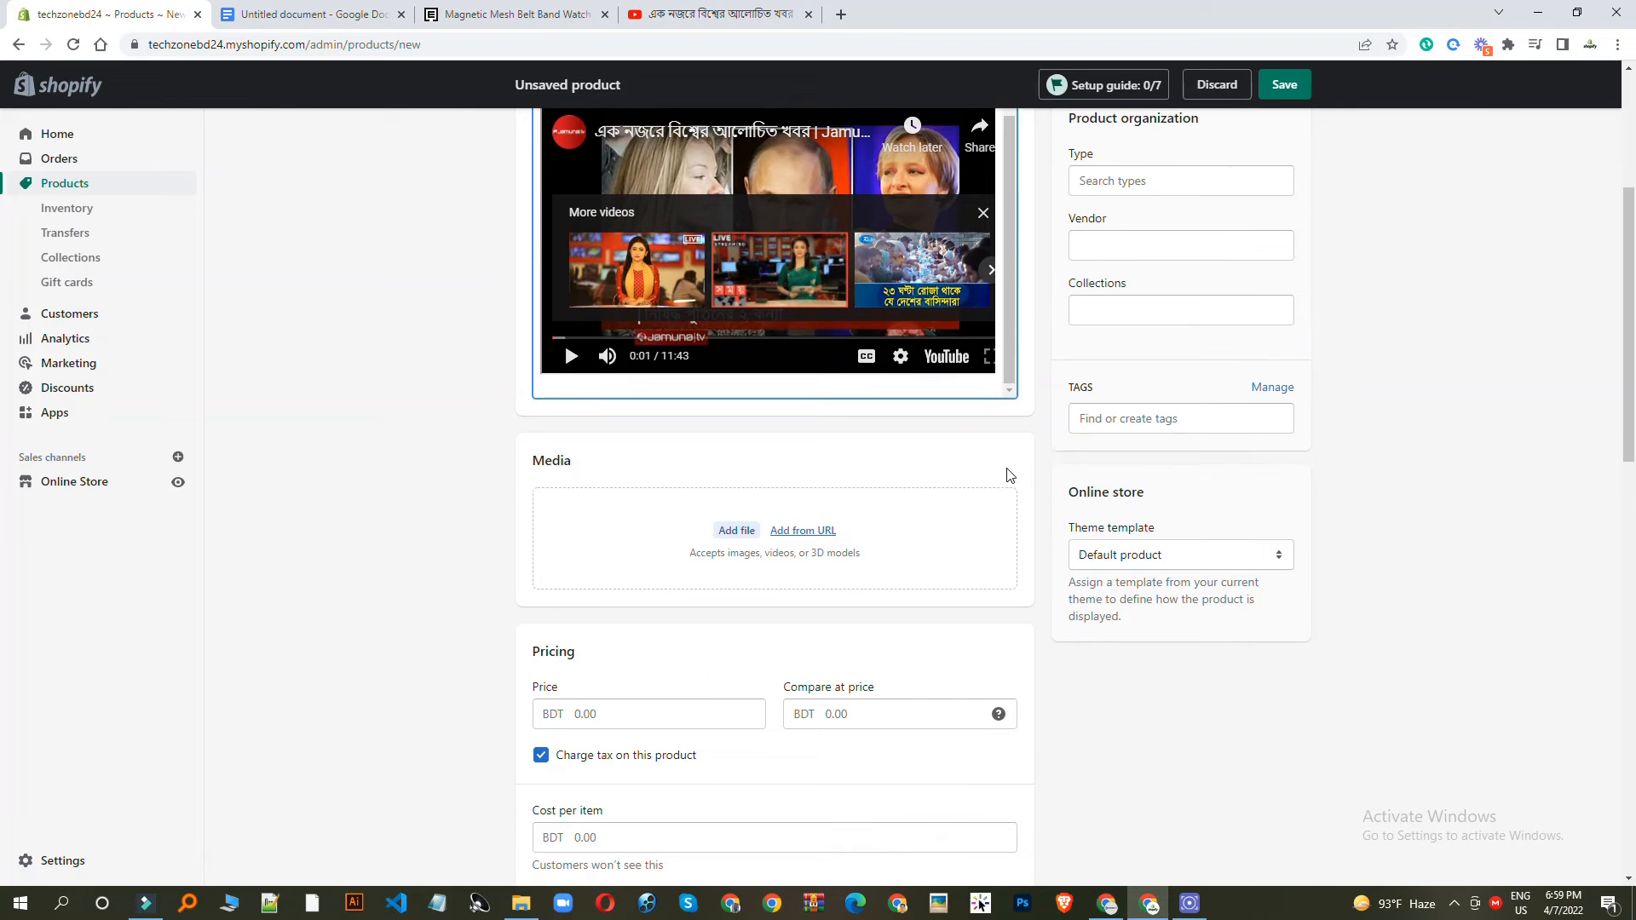
scroll(1209, 274, up, 1)
click(1121, 296)
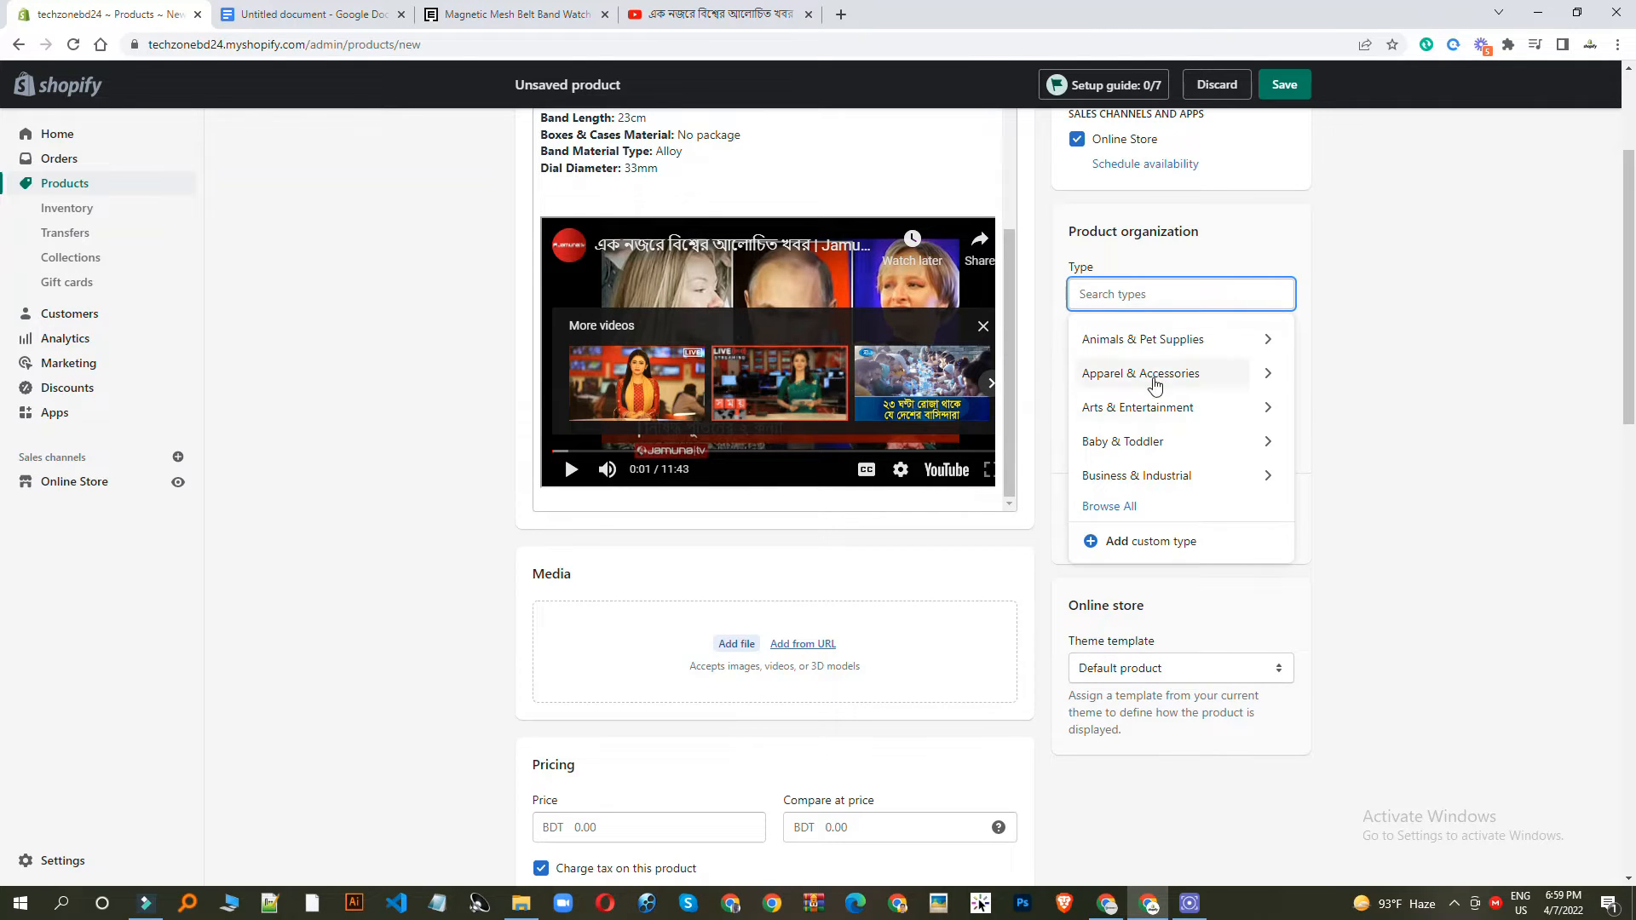
scroll(1190, 424, down, 1)
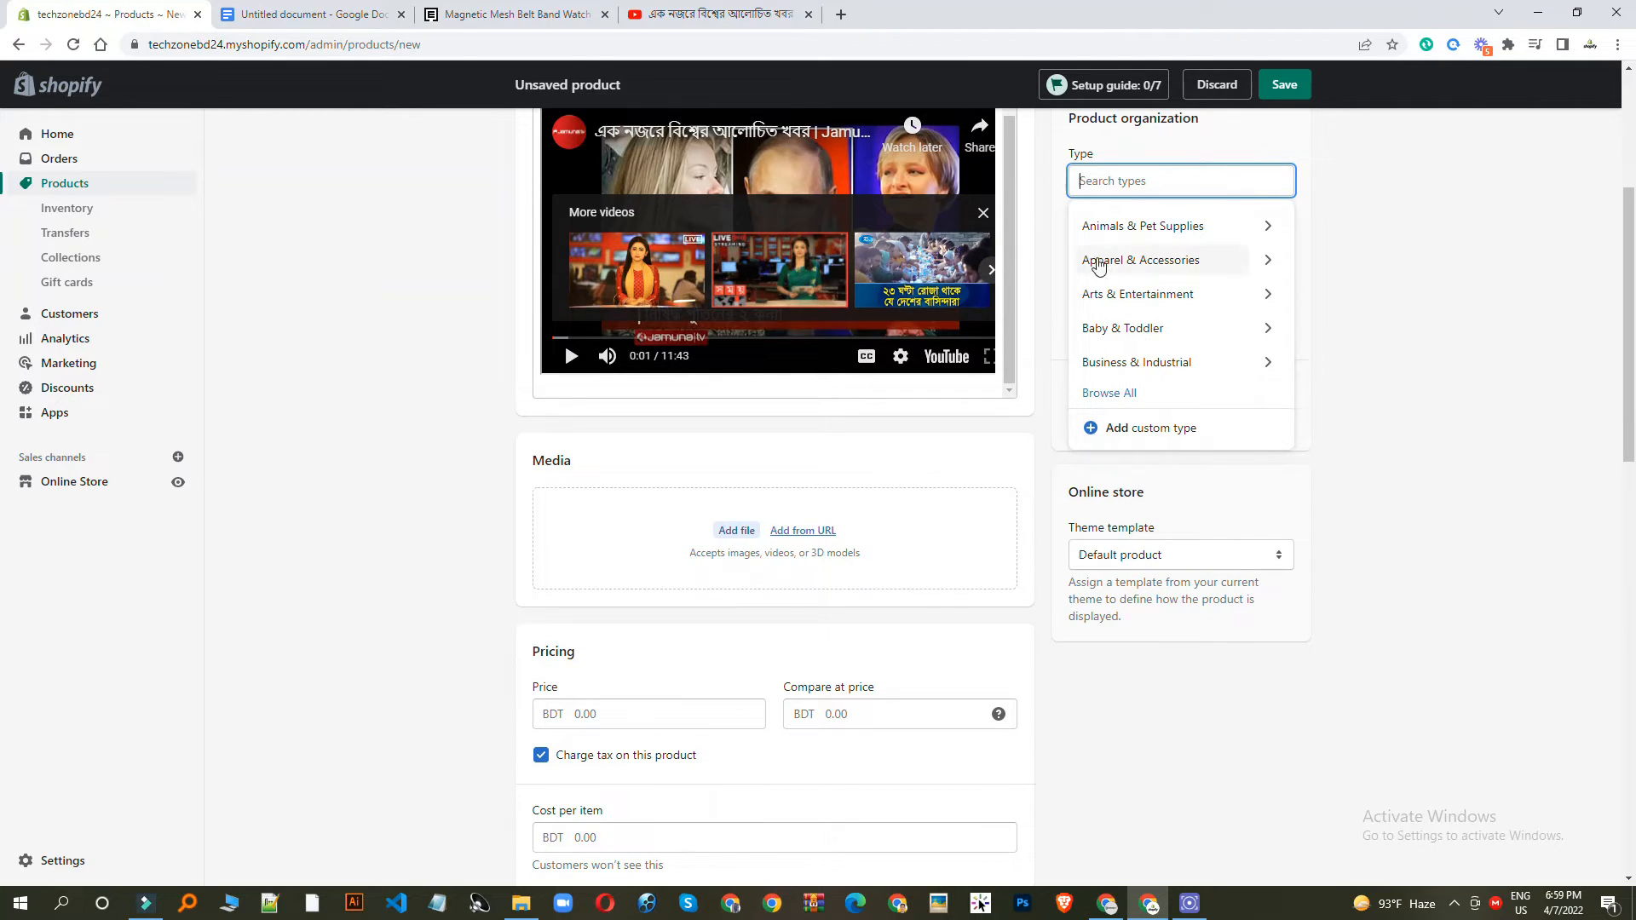
click(1169, 263)
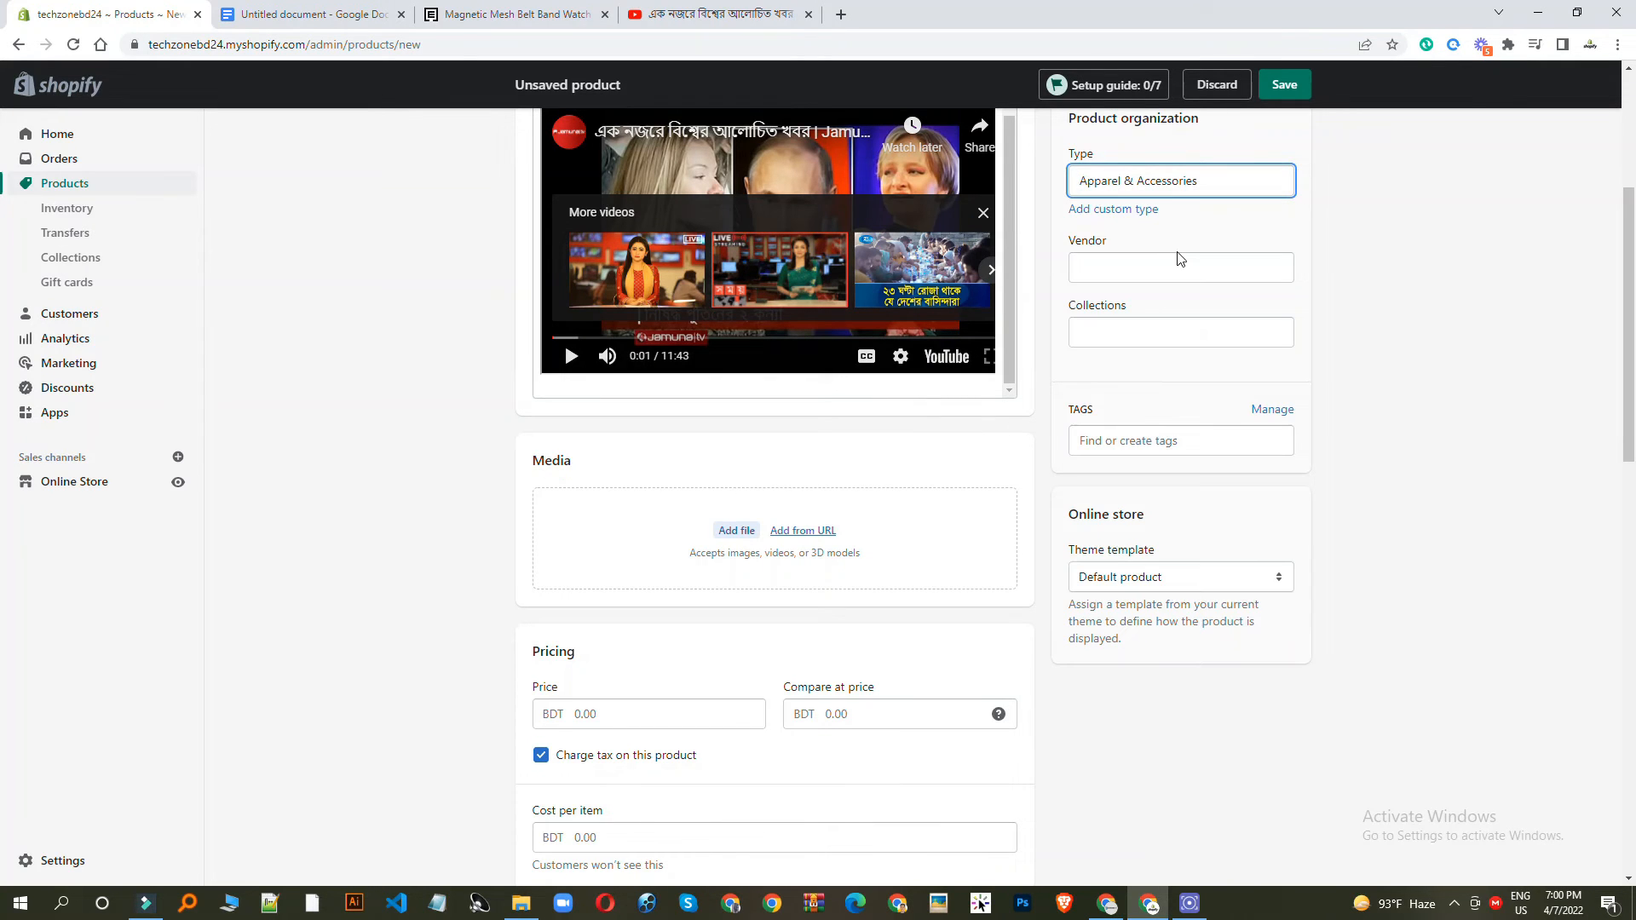
Step: Add "techzonebd" as the product's vendor, based on the store name in the page address
click(1201, 267)
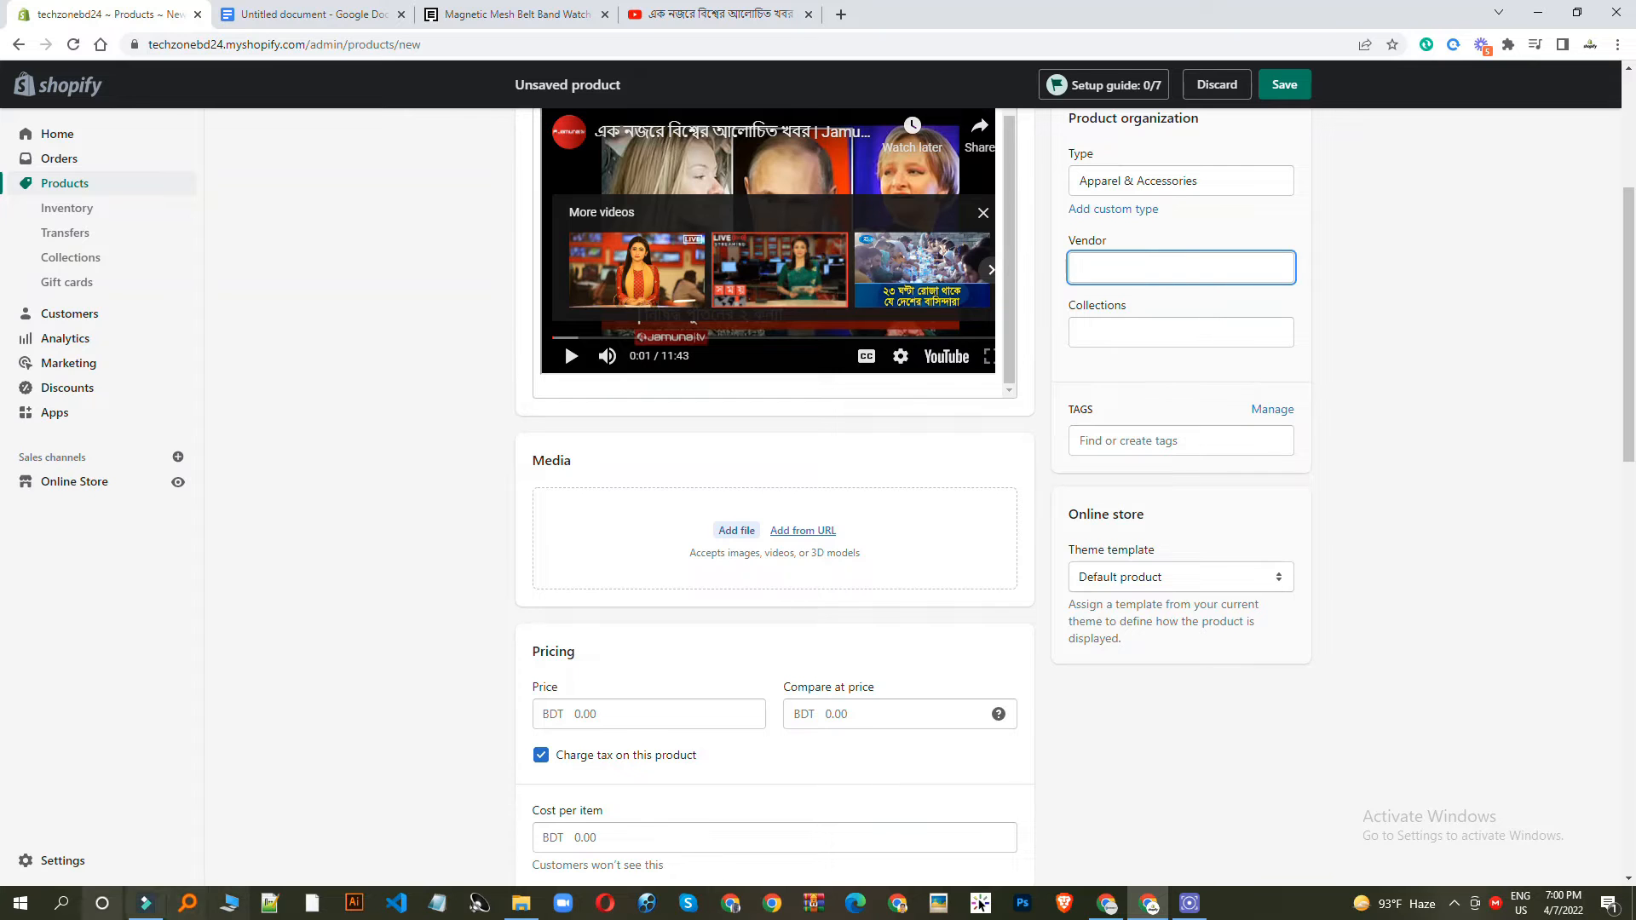
scroll(748, 354, down, 3)
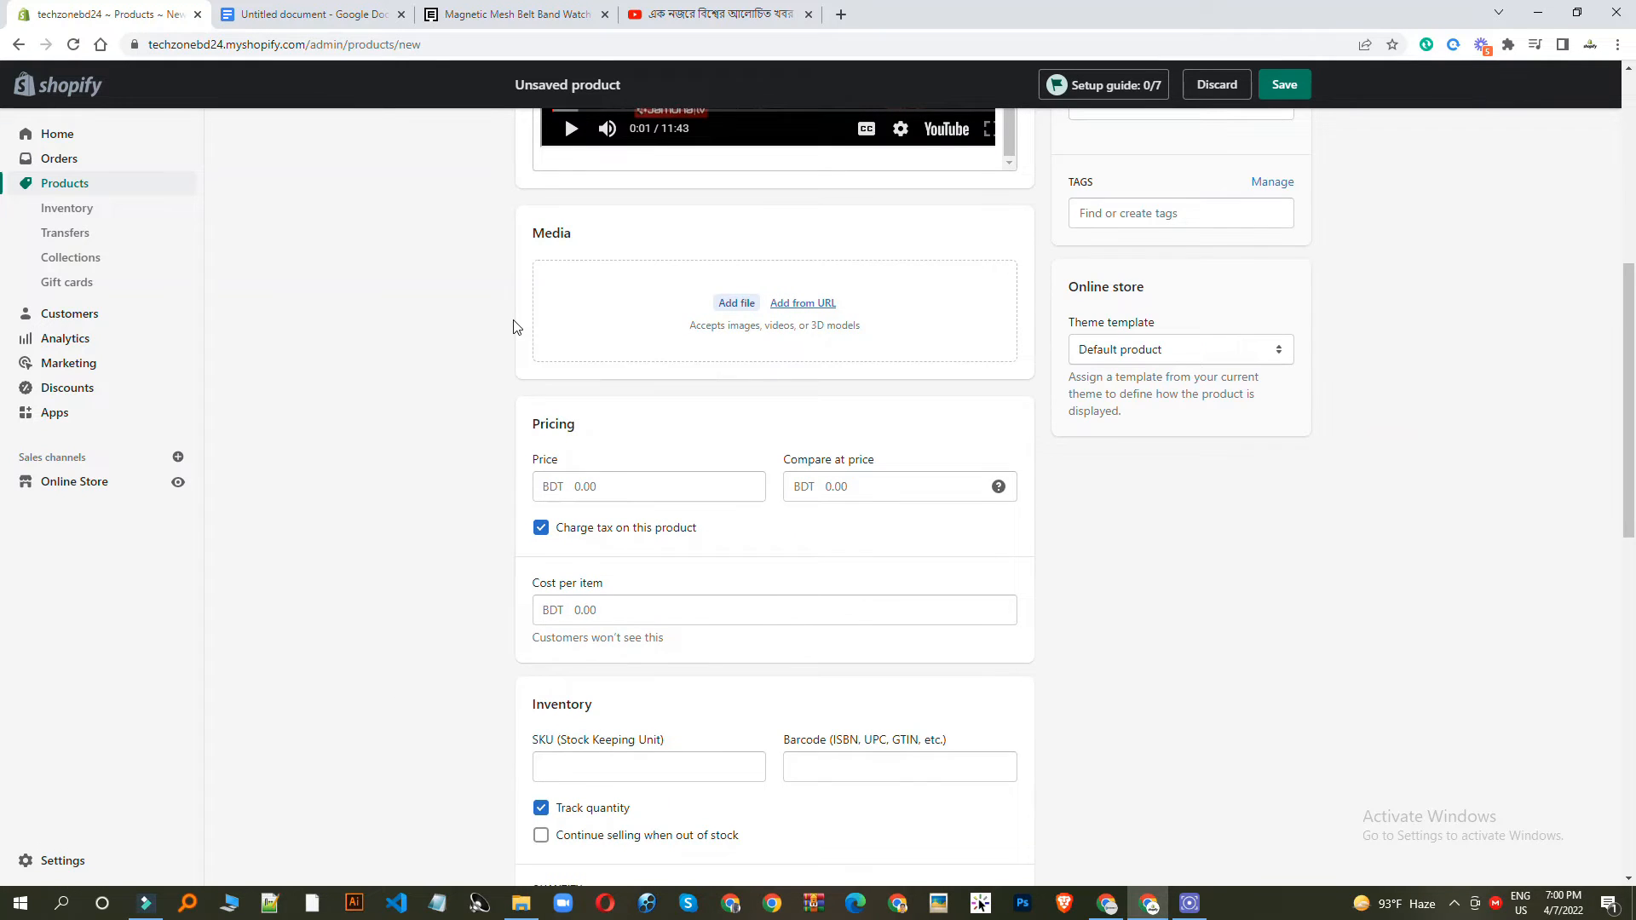
scroll(514, 327, up, 6)
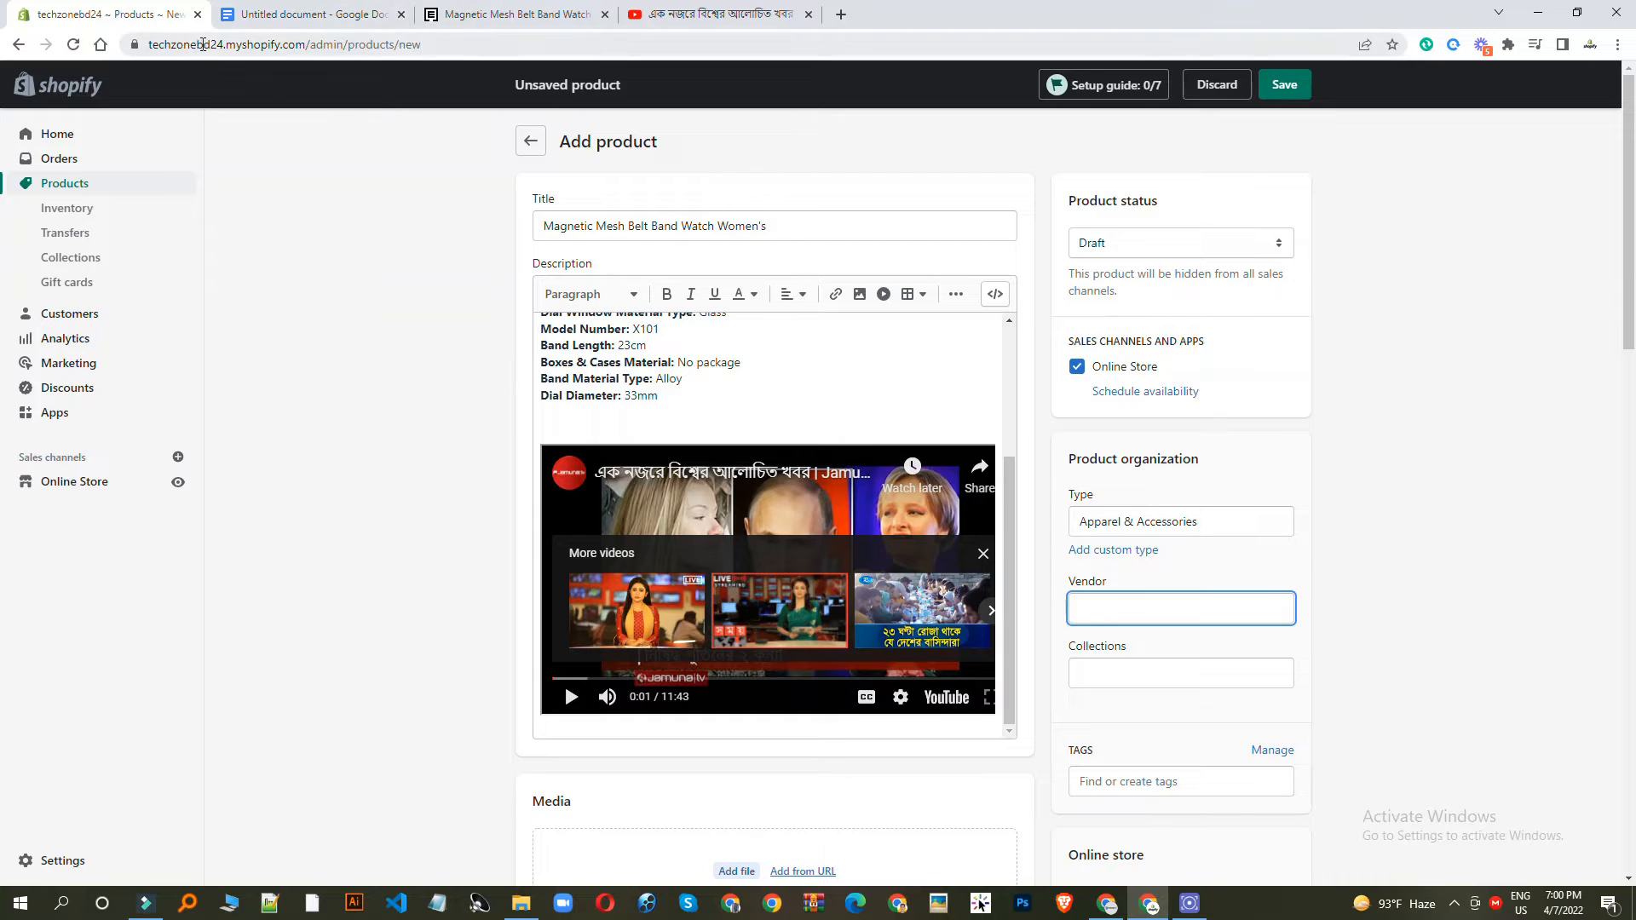
drag(208, 49, 155, 49)
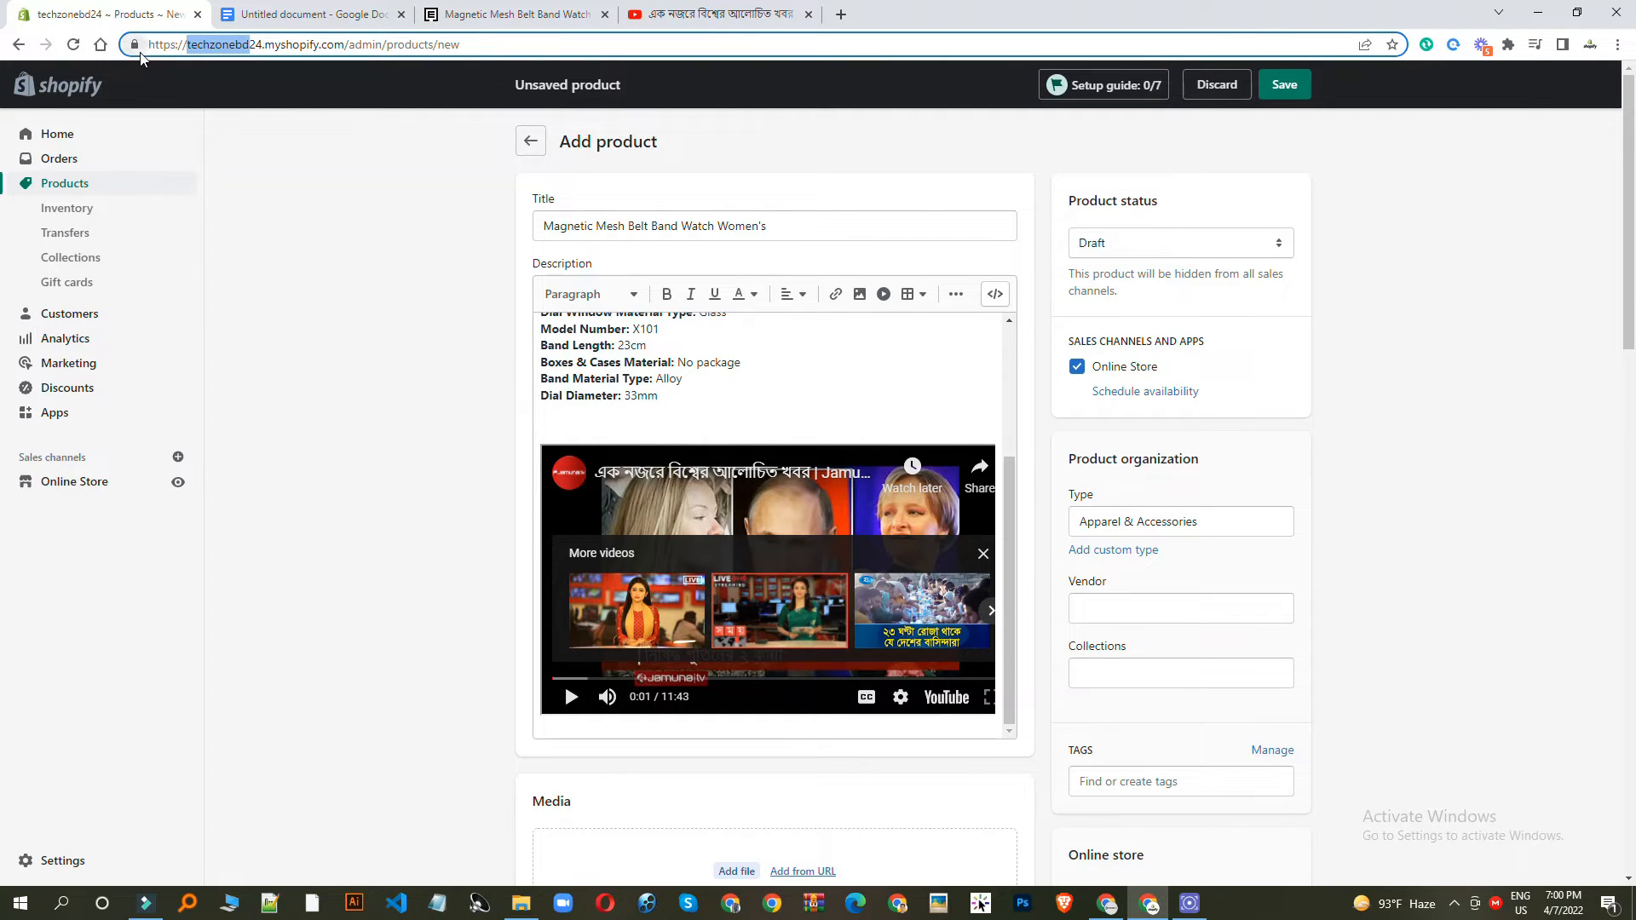
click(1199, 601)
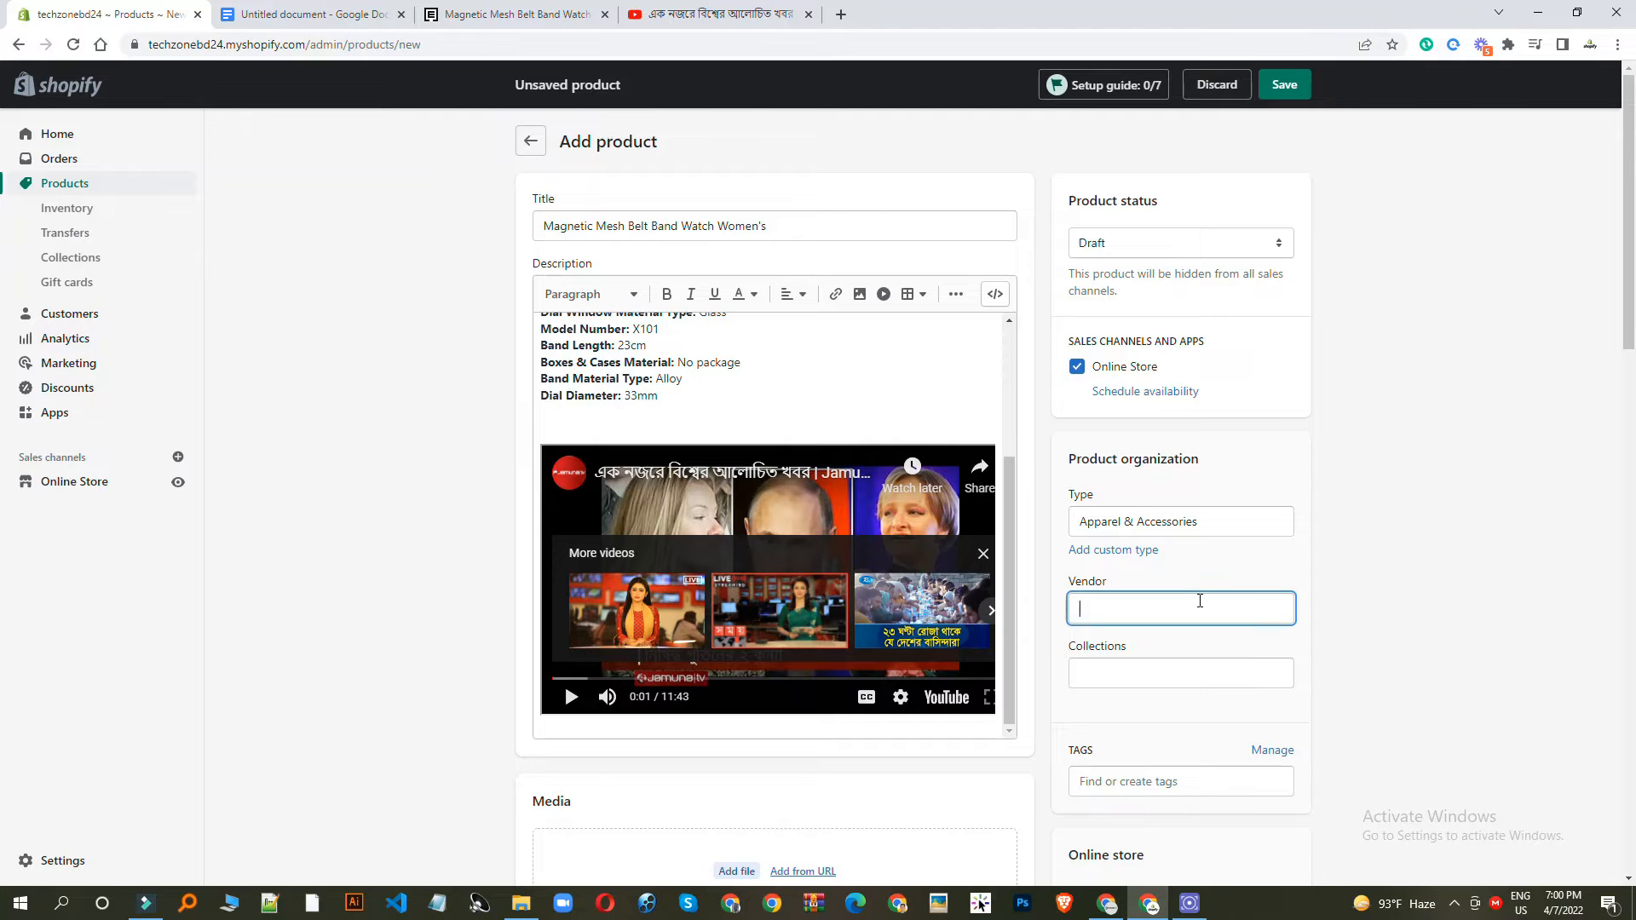
text(techzonebd)
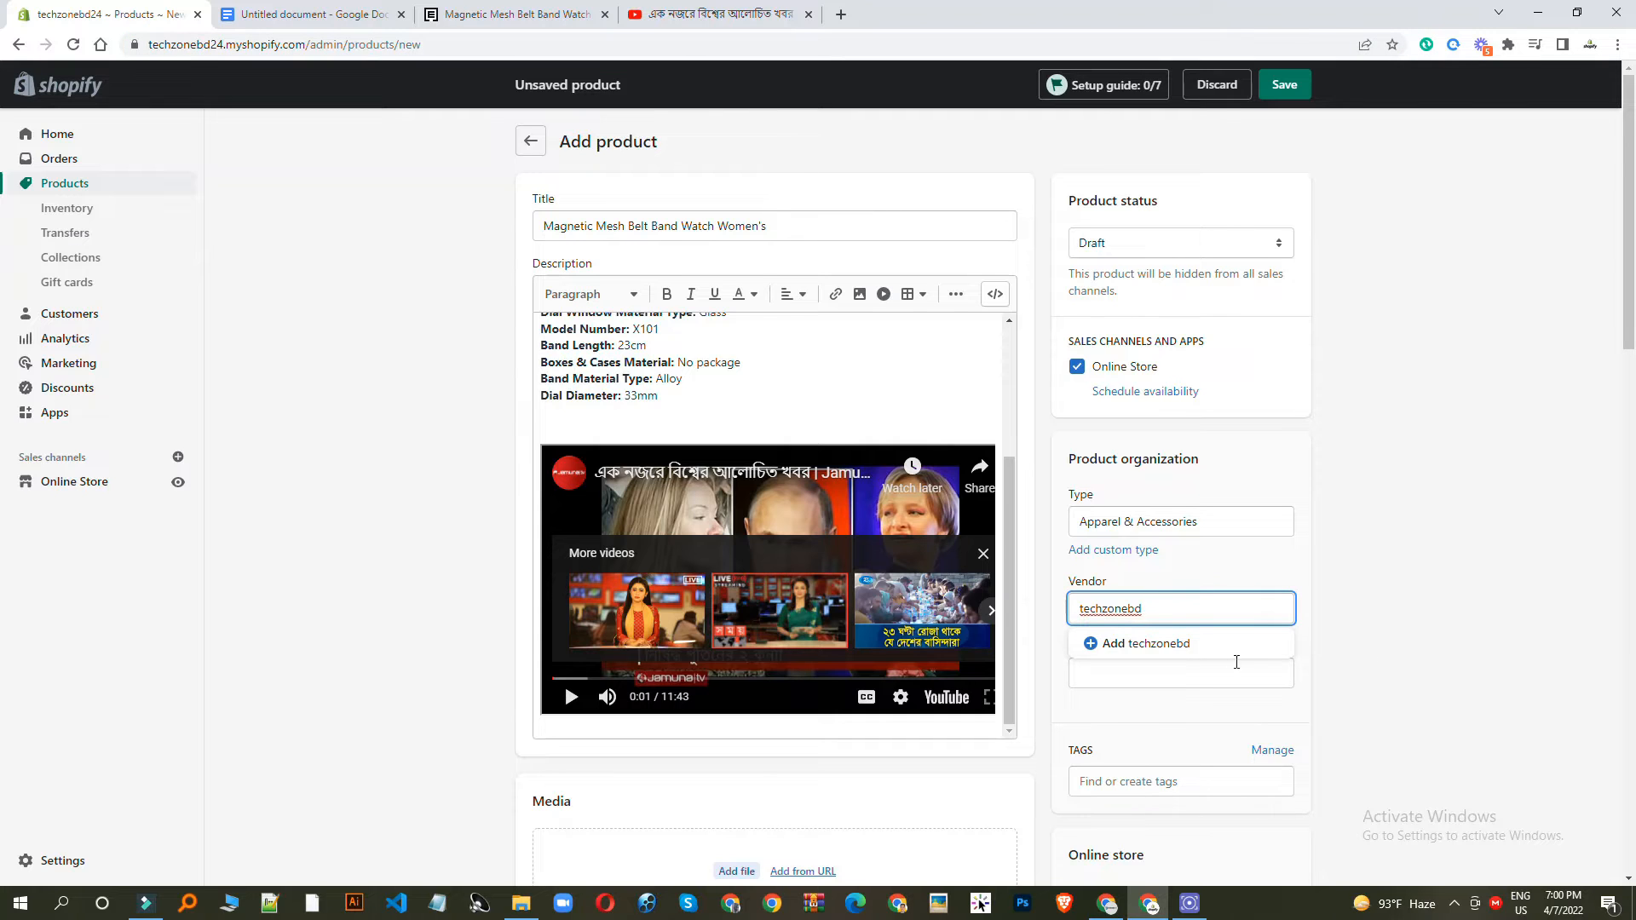
click(1143, 646)
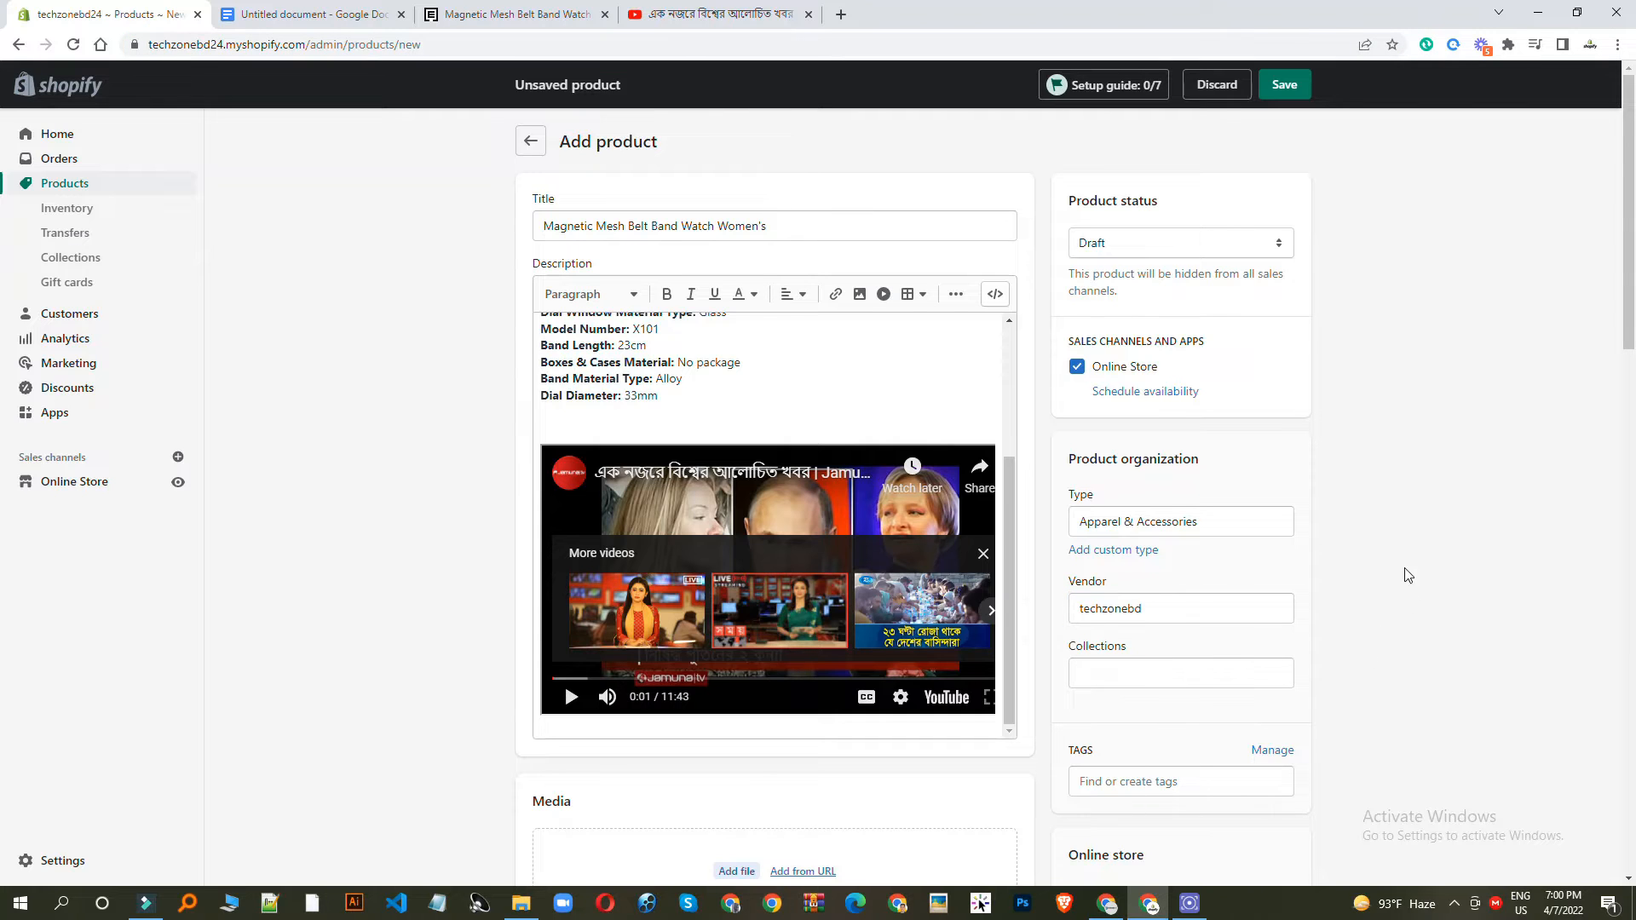
Step: Add the product to the Home page collection
scroll(1369, 481, down, 3)
click(1111, 438)
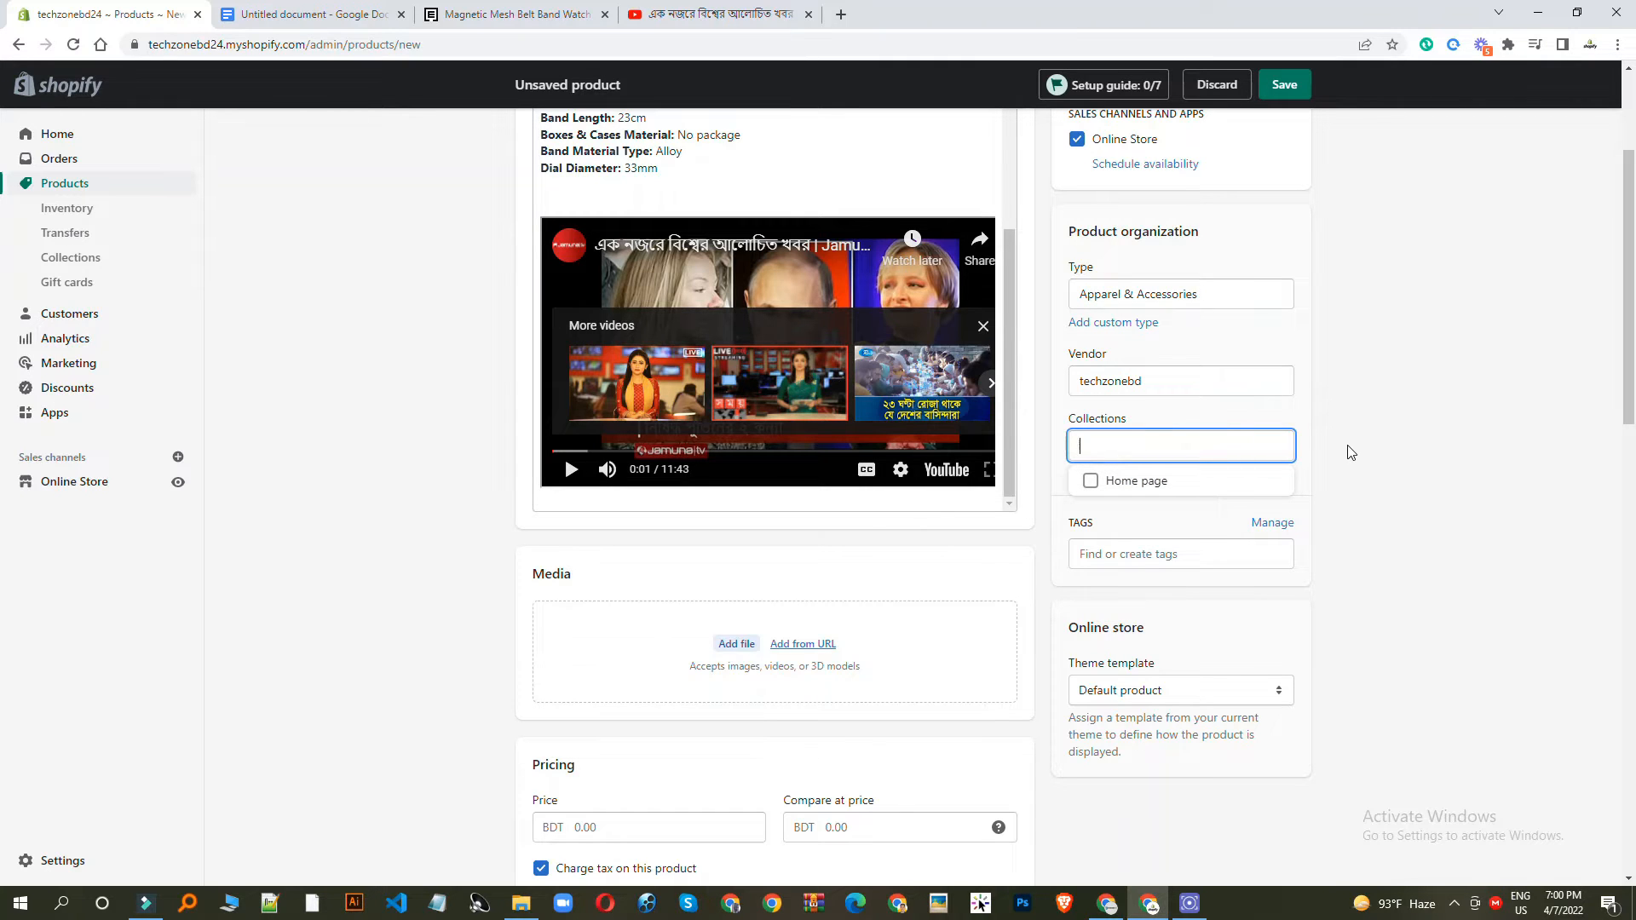
click(1128, 482)
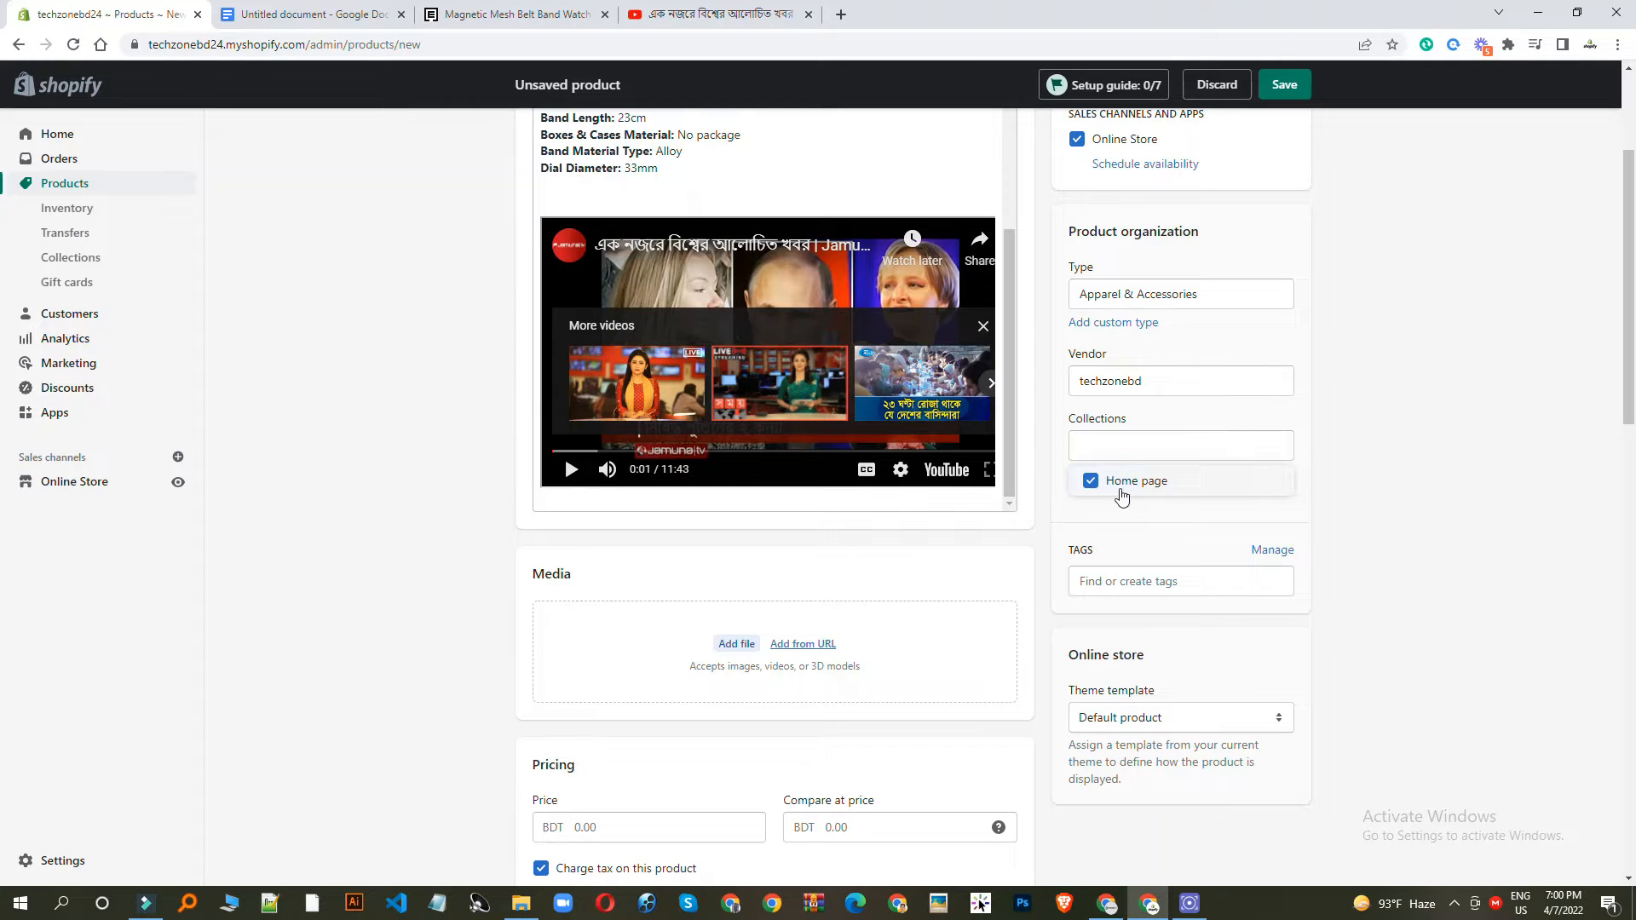
click(1470, 401)
Step: Review the tags field, product organization entries, title and description of the new product
scroll(1318, 474, down, 3)
click(1123, 349)
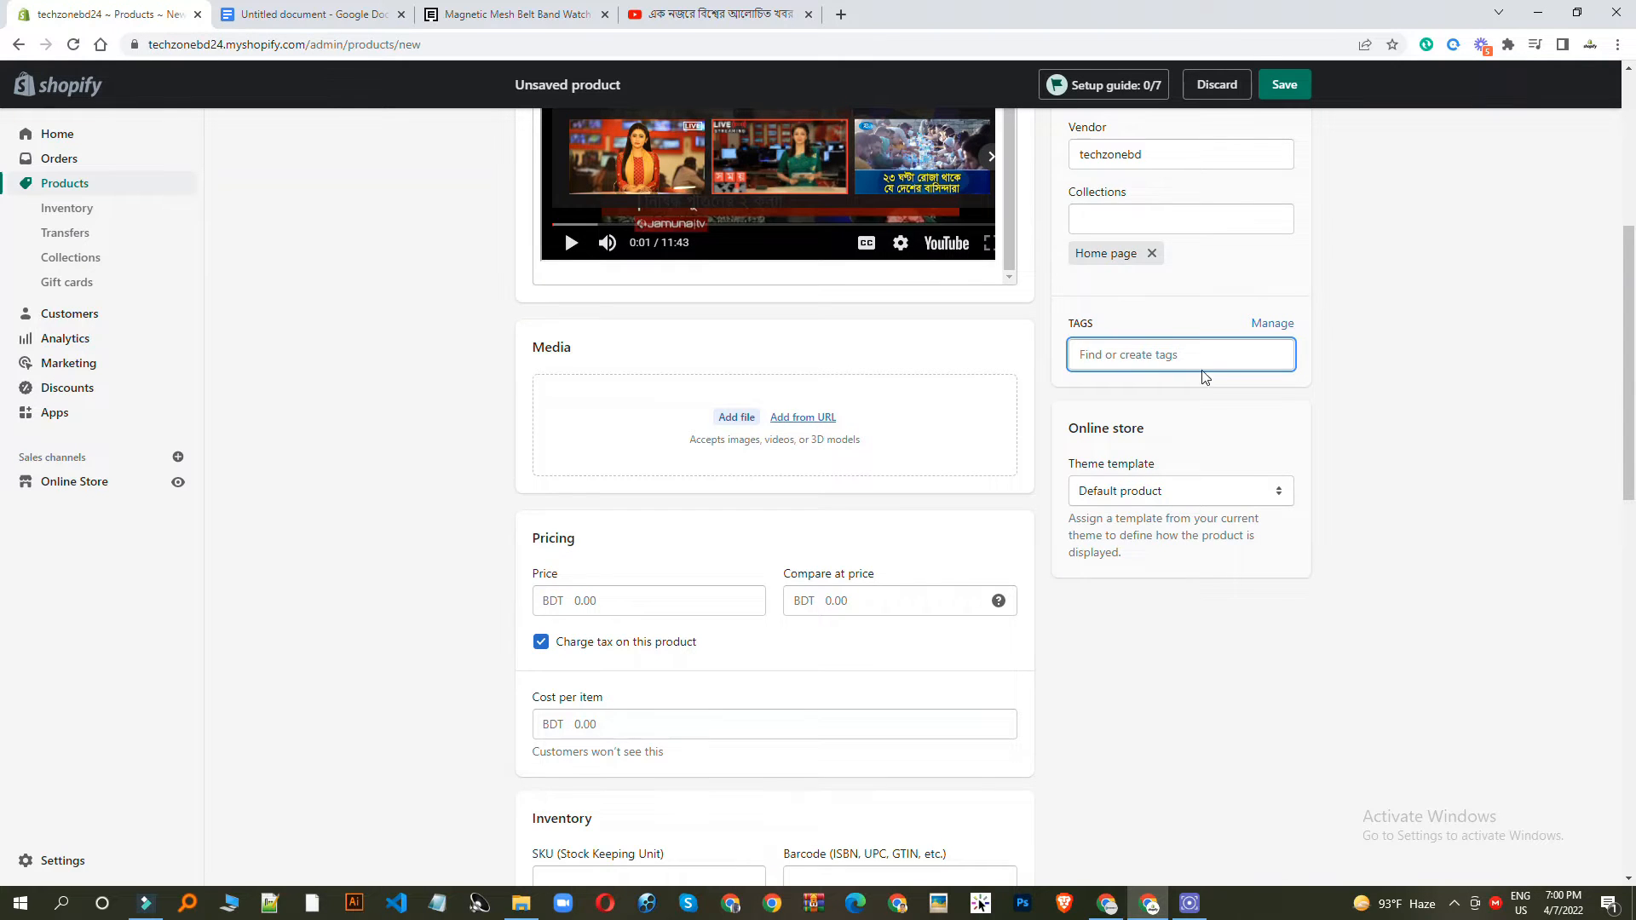
scroll(1312, 341, up, 3)
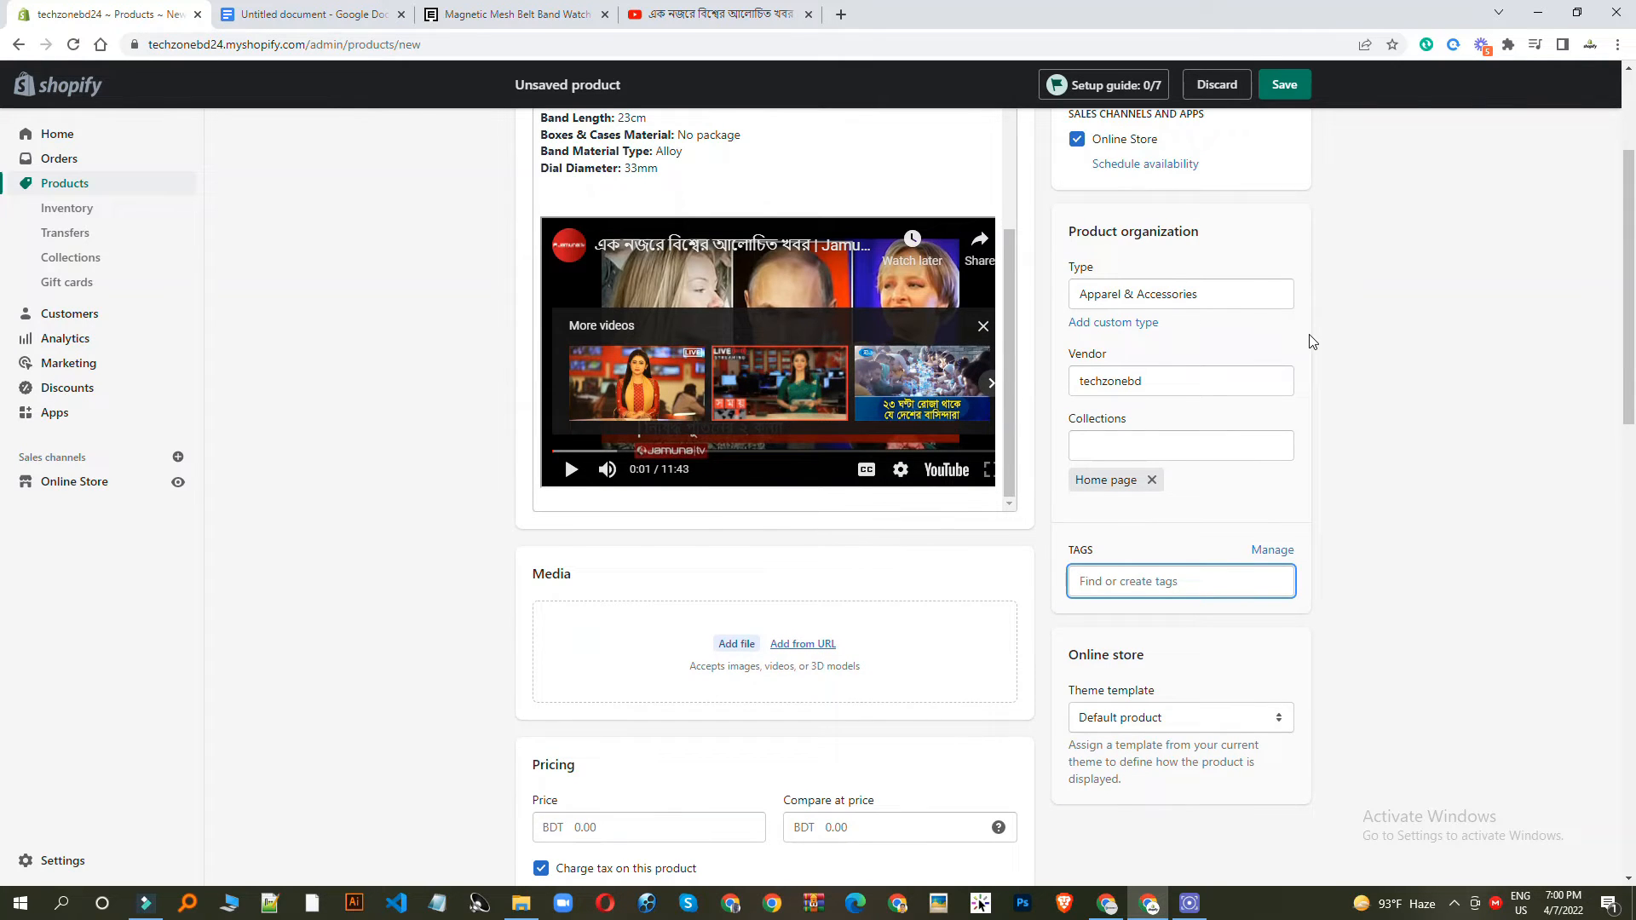
drag(1433, 230, 1241, 512)
scroll(1421, 439, down, 2)
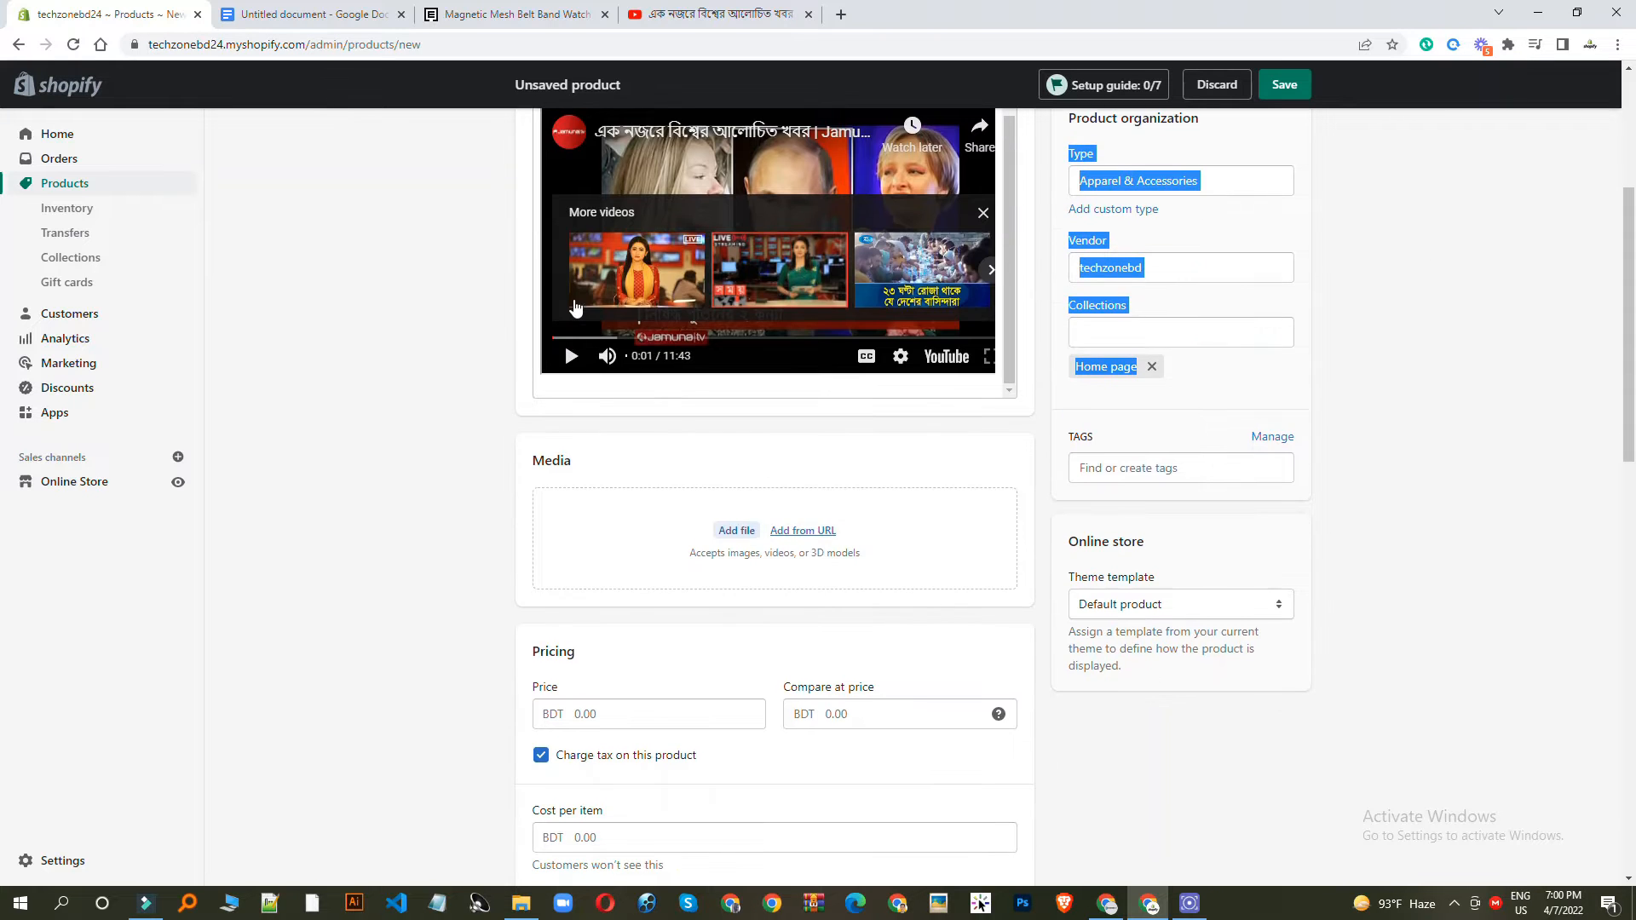
scroll(600, 309, up, 3)
scroll(692, 238, up, 5)
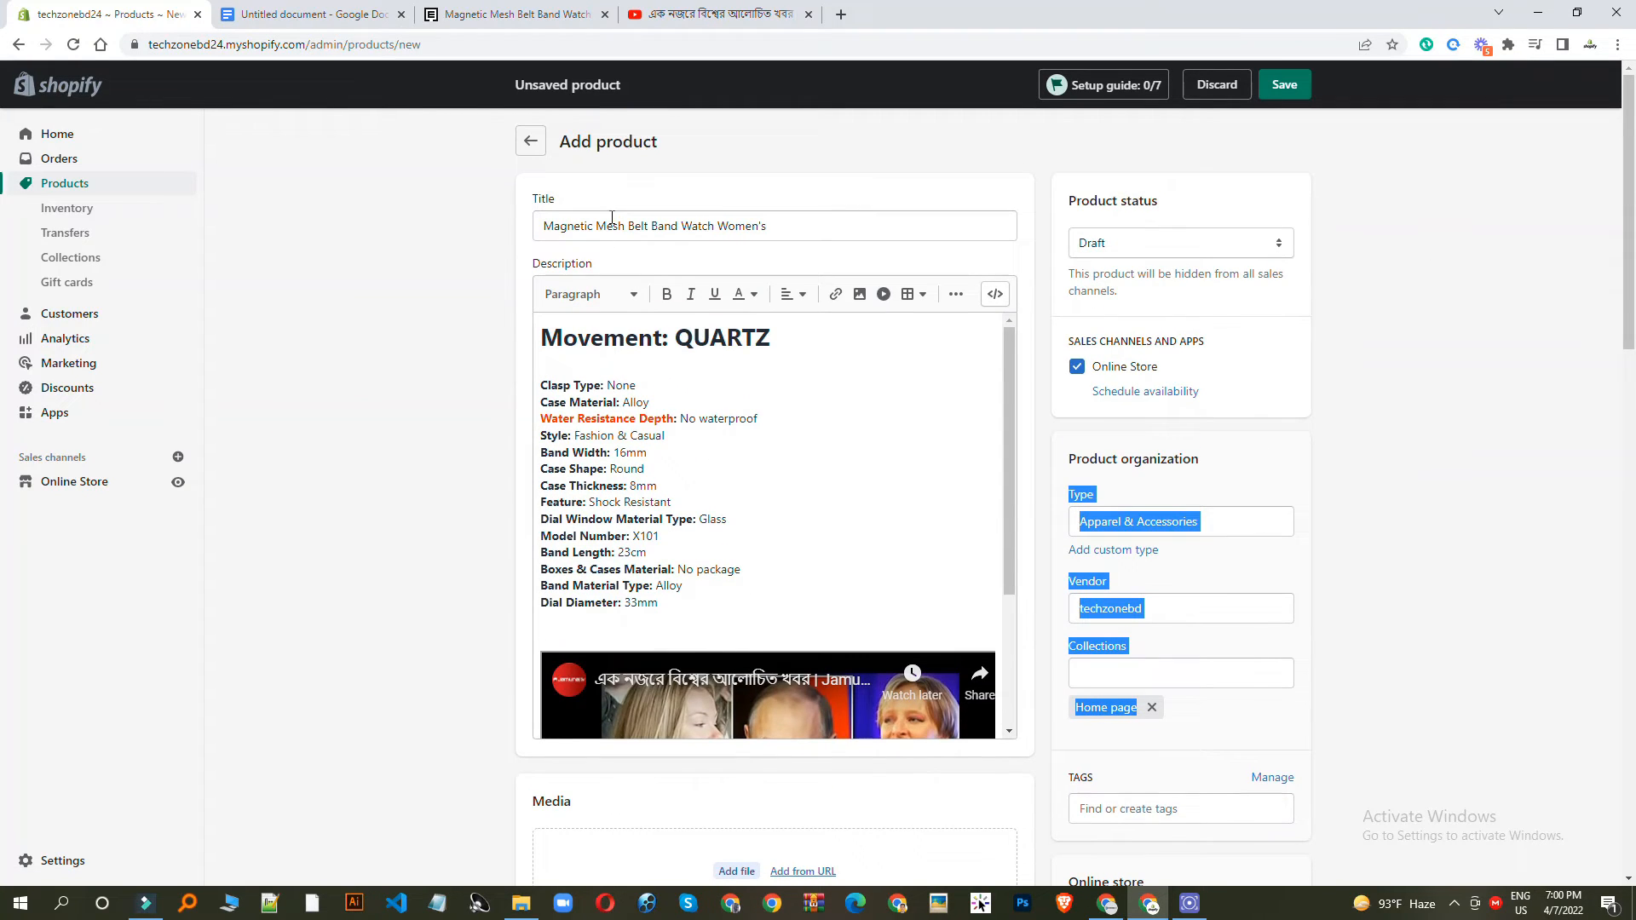
scroll(715, 423, down, 3)
scroll(707, 447, down, 5)
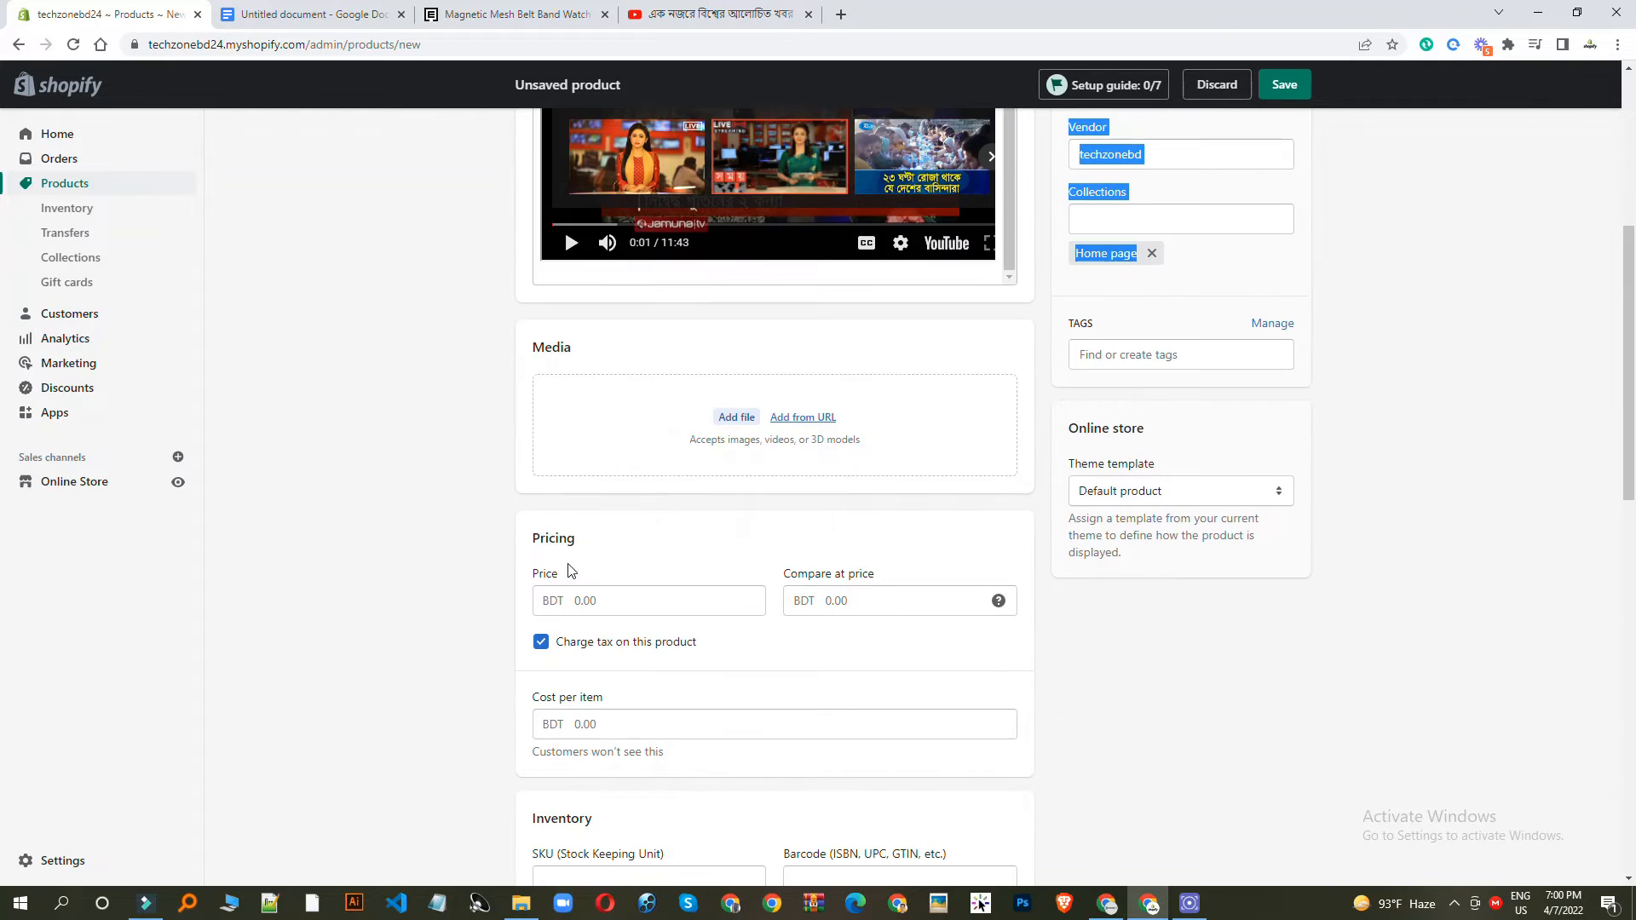
click(737, 417)
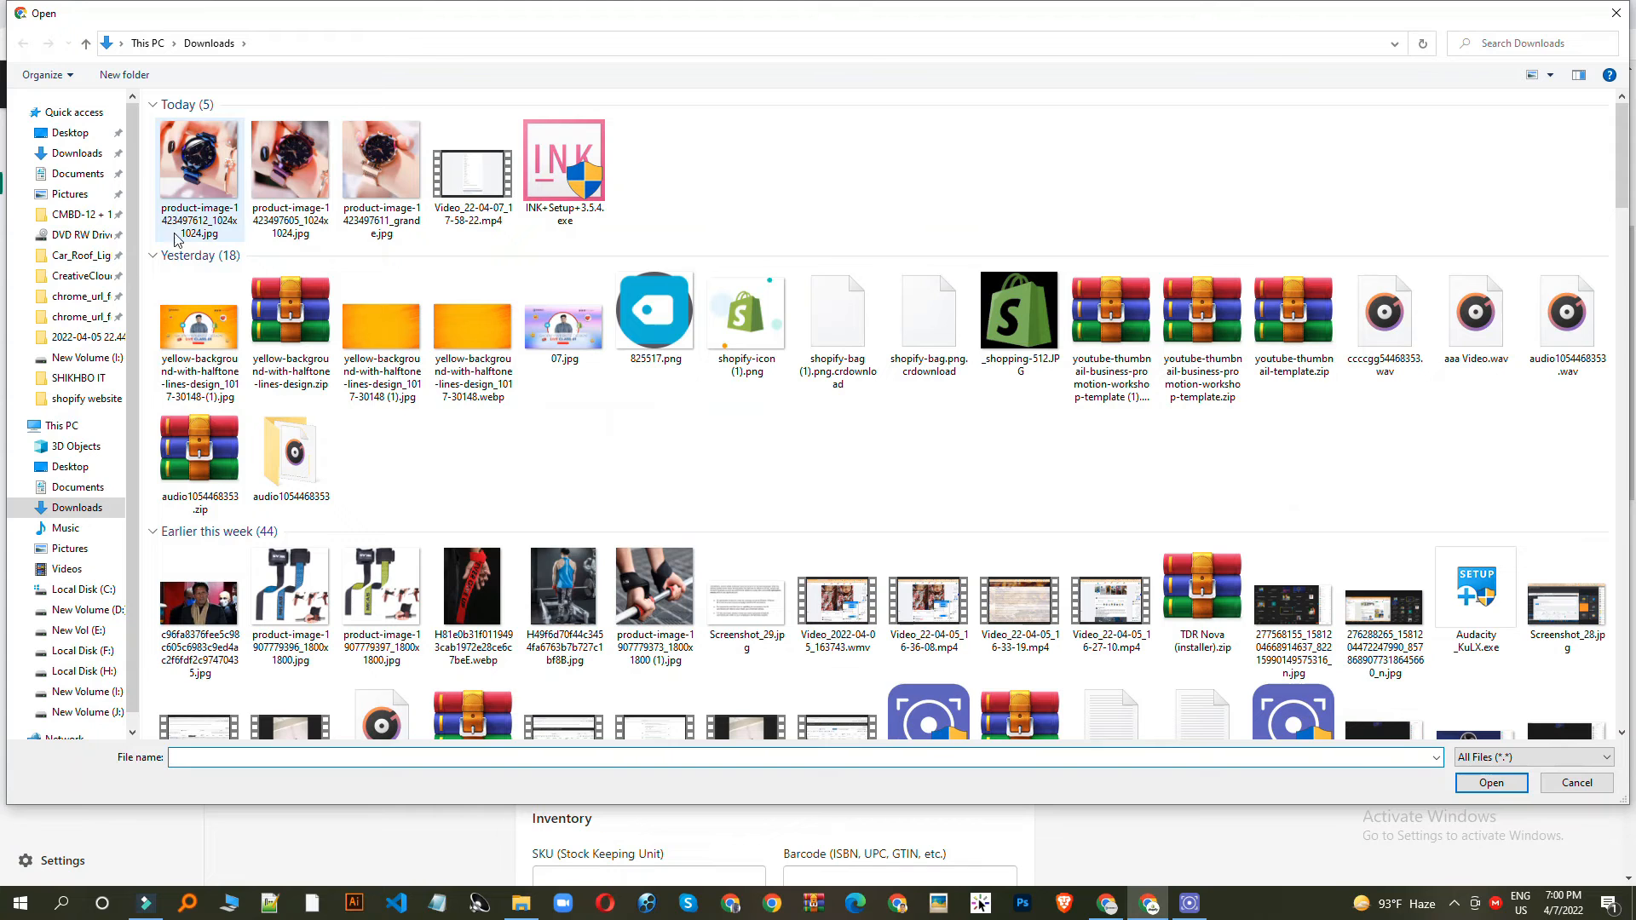
double_click(181, 175)
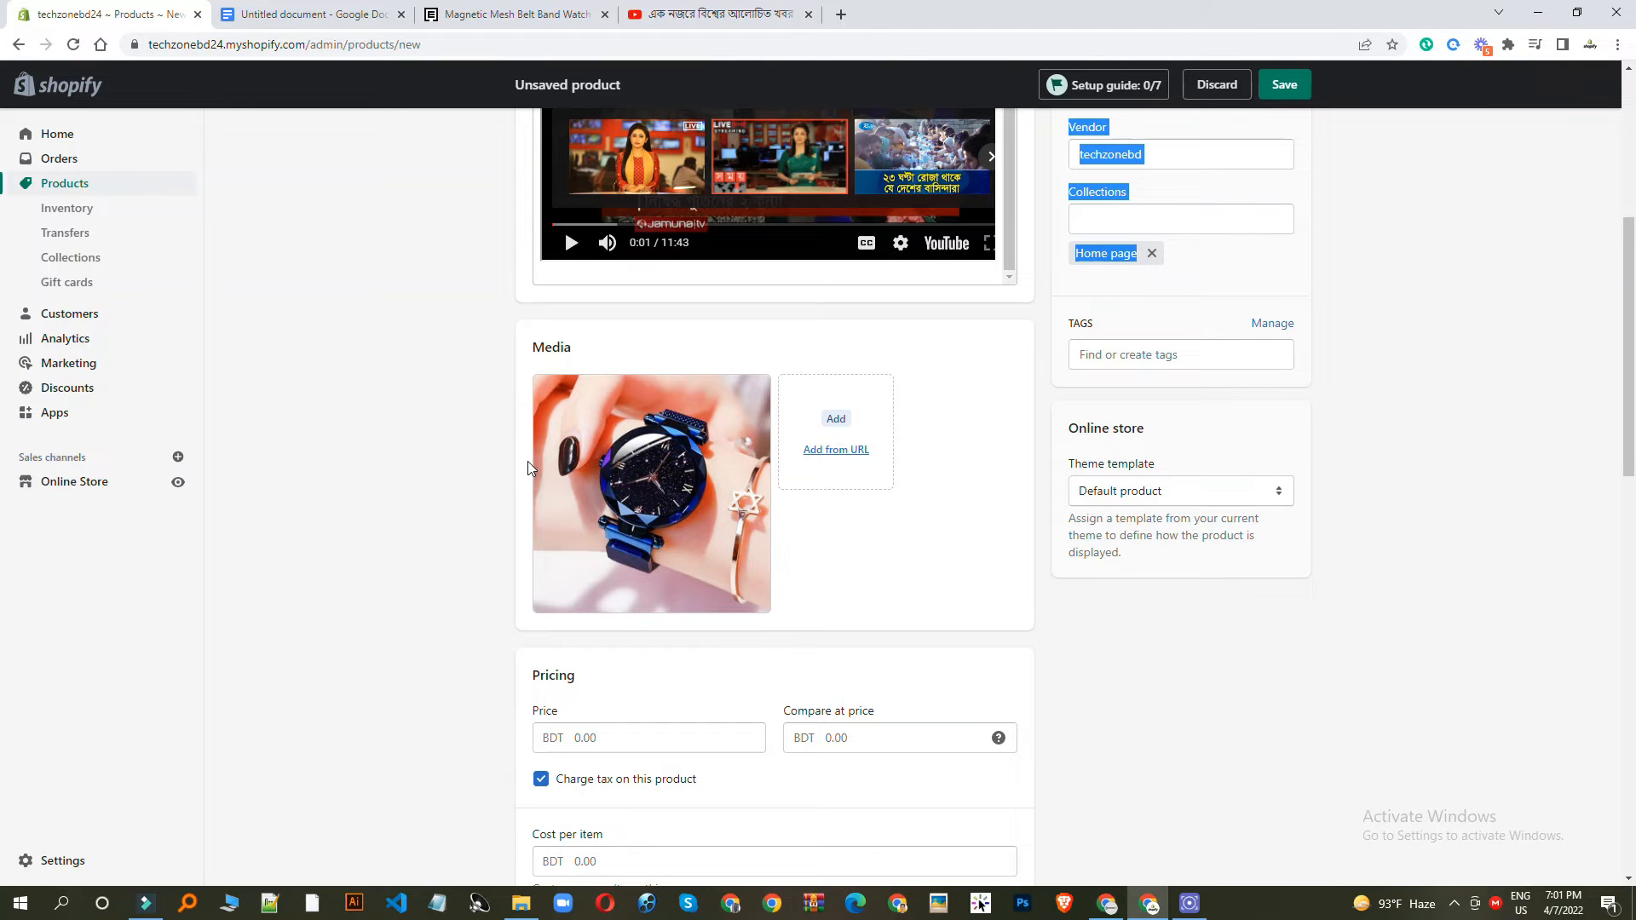
click(470, 15)
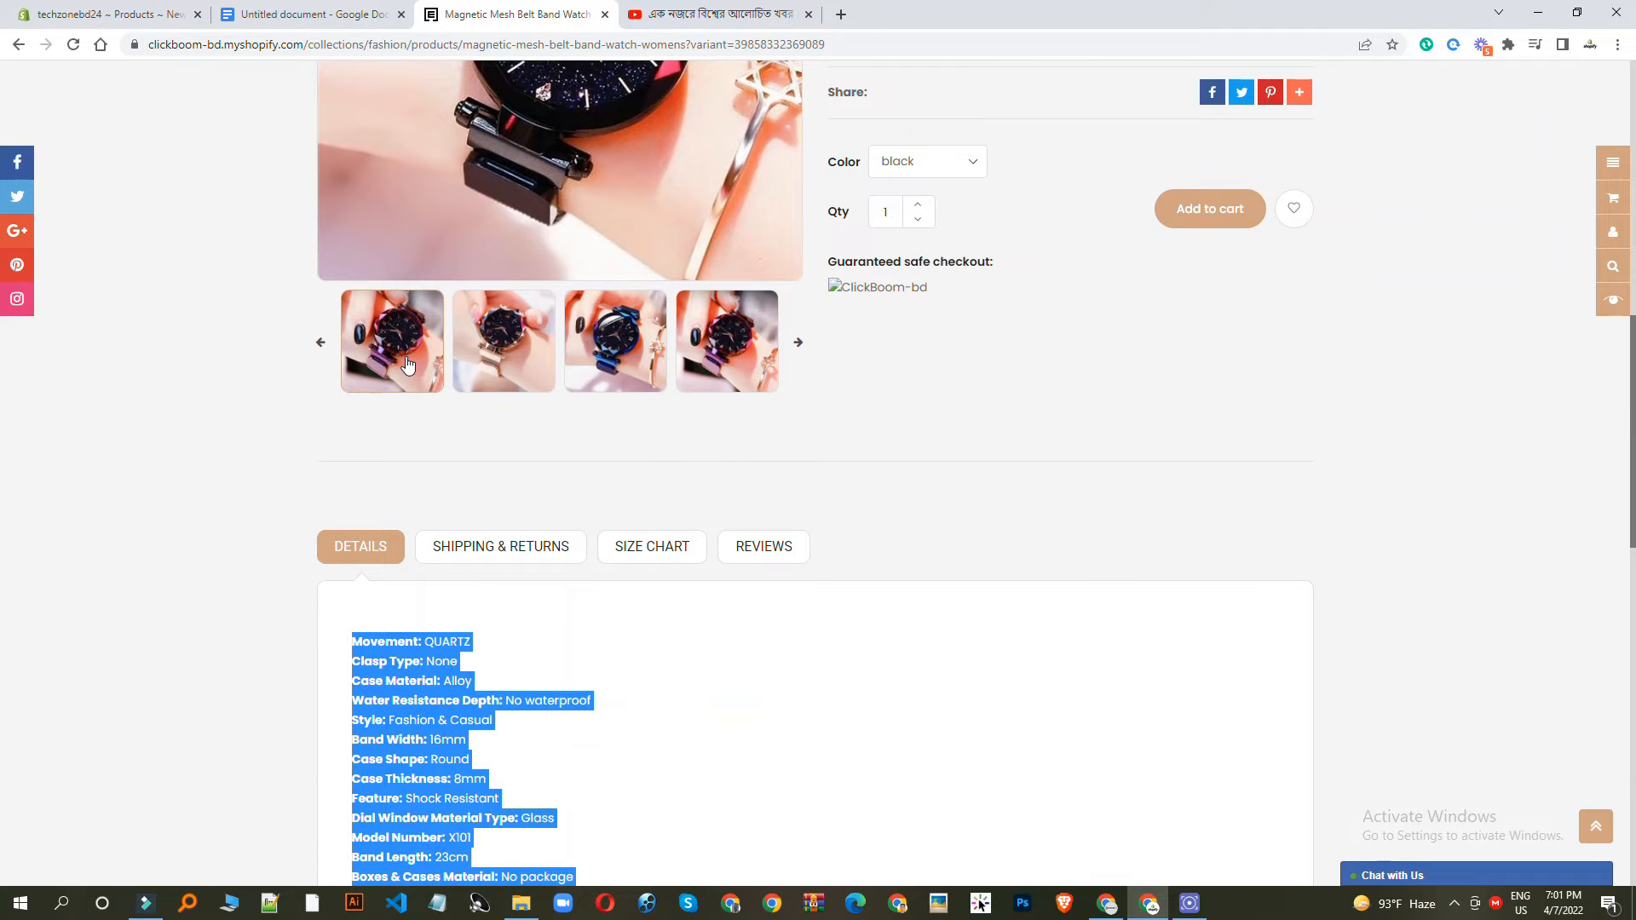
click(528, 351)
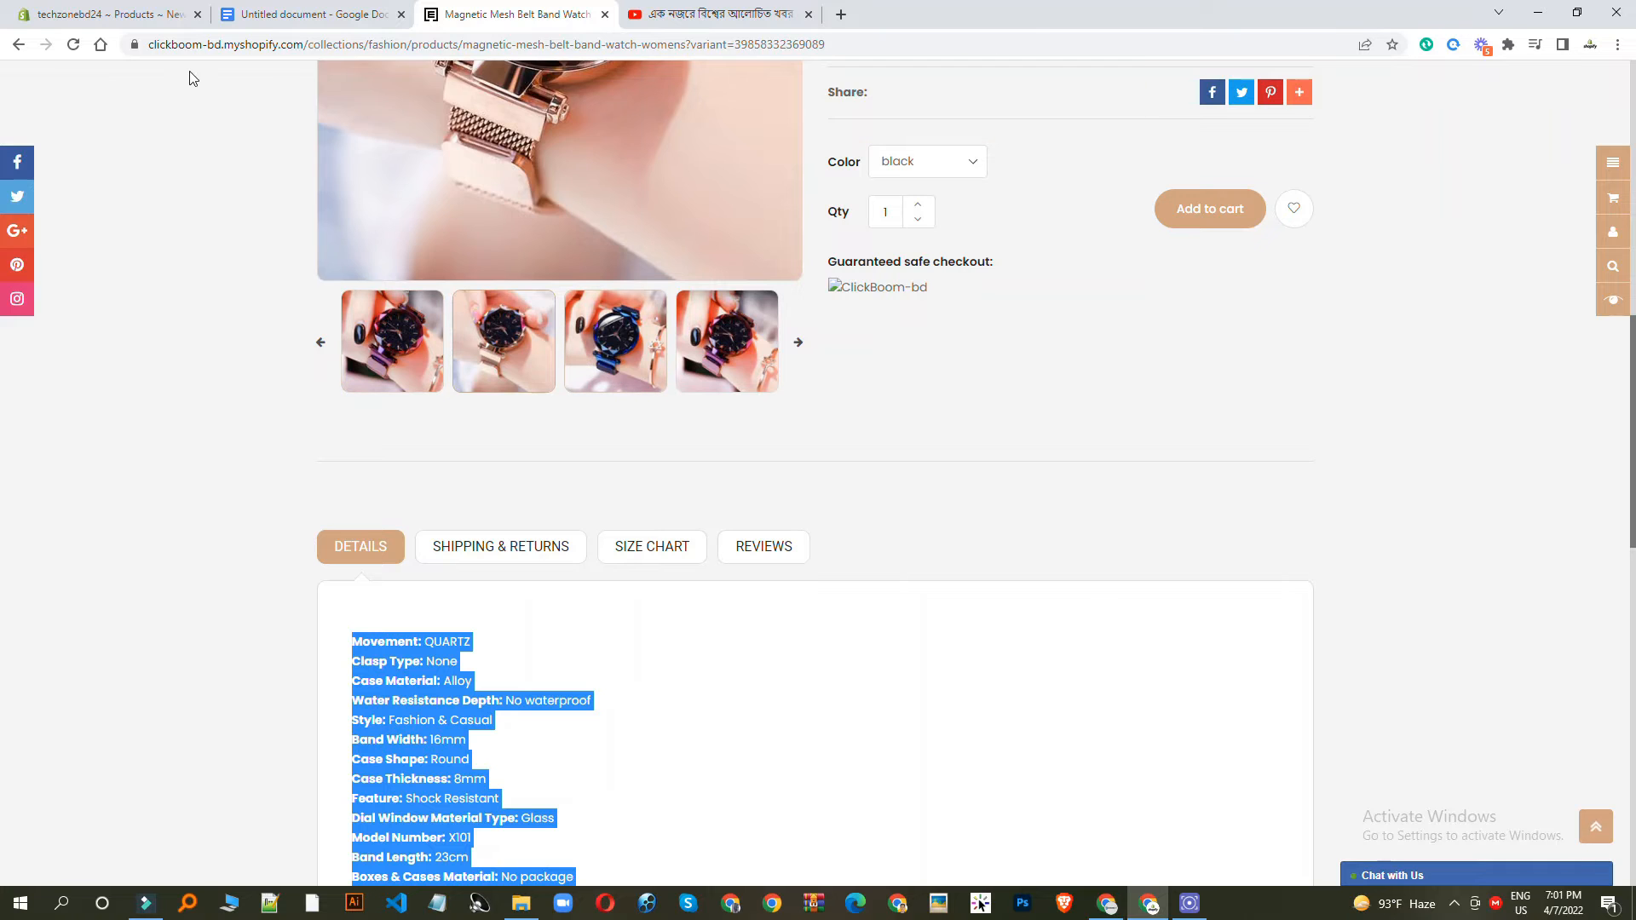
click(98, 11)
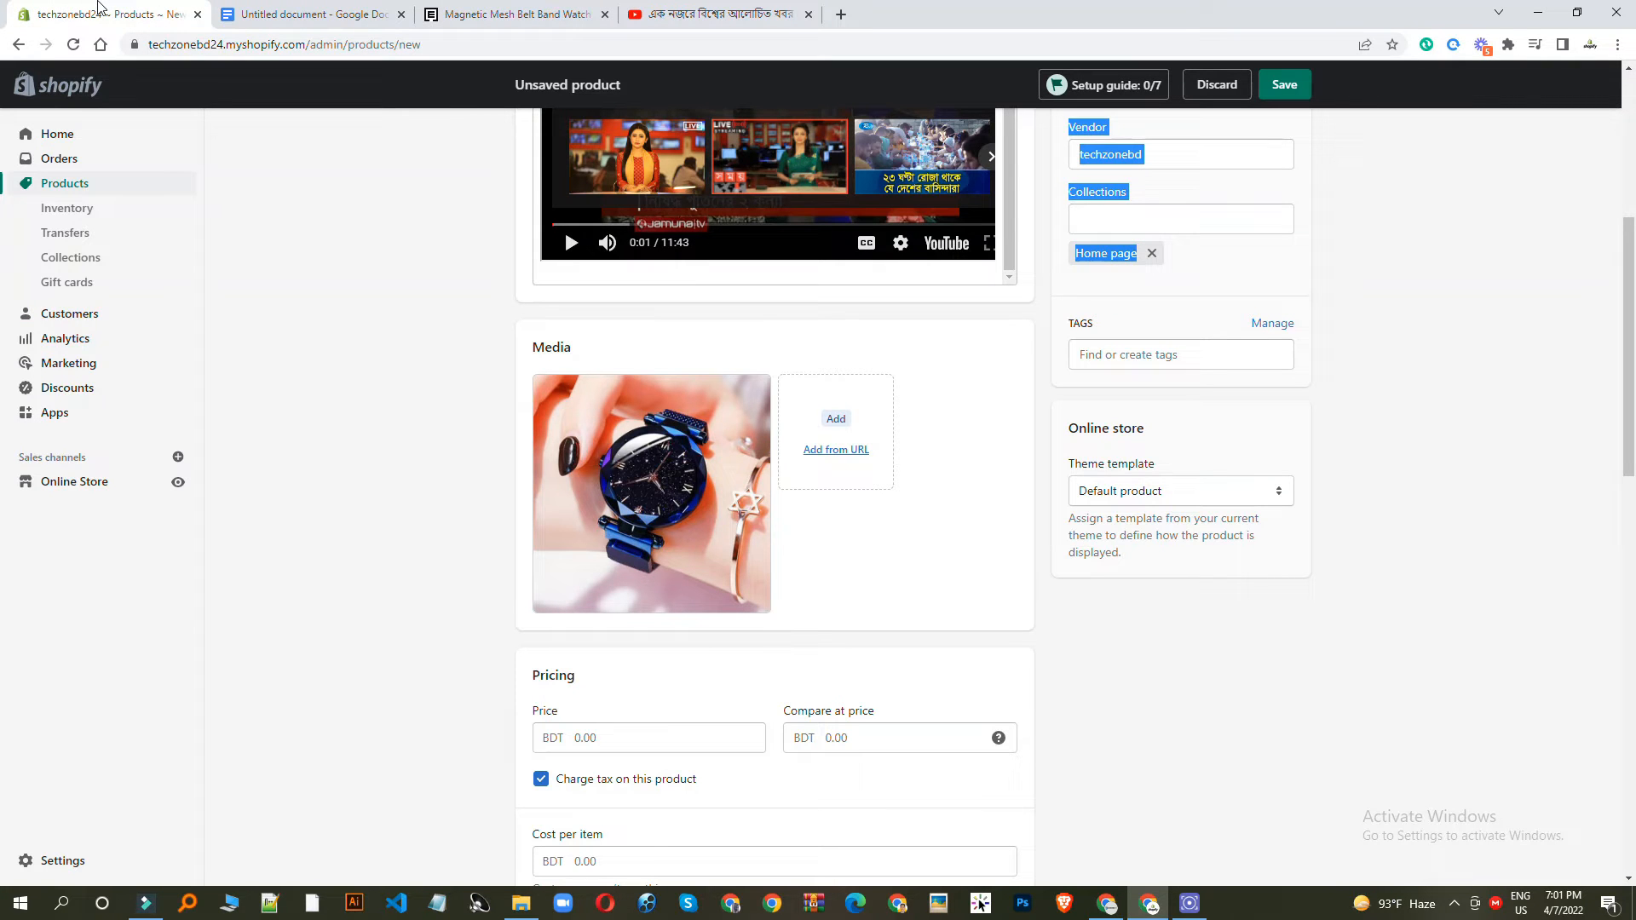
click(835, 420)
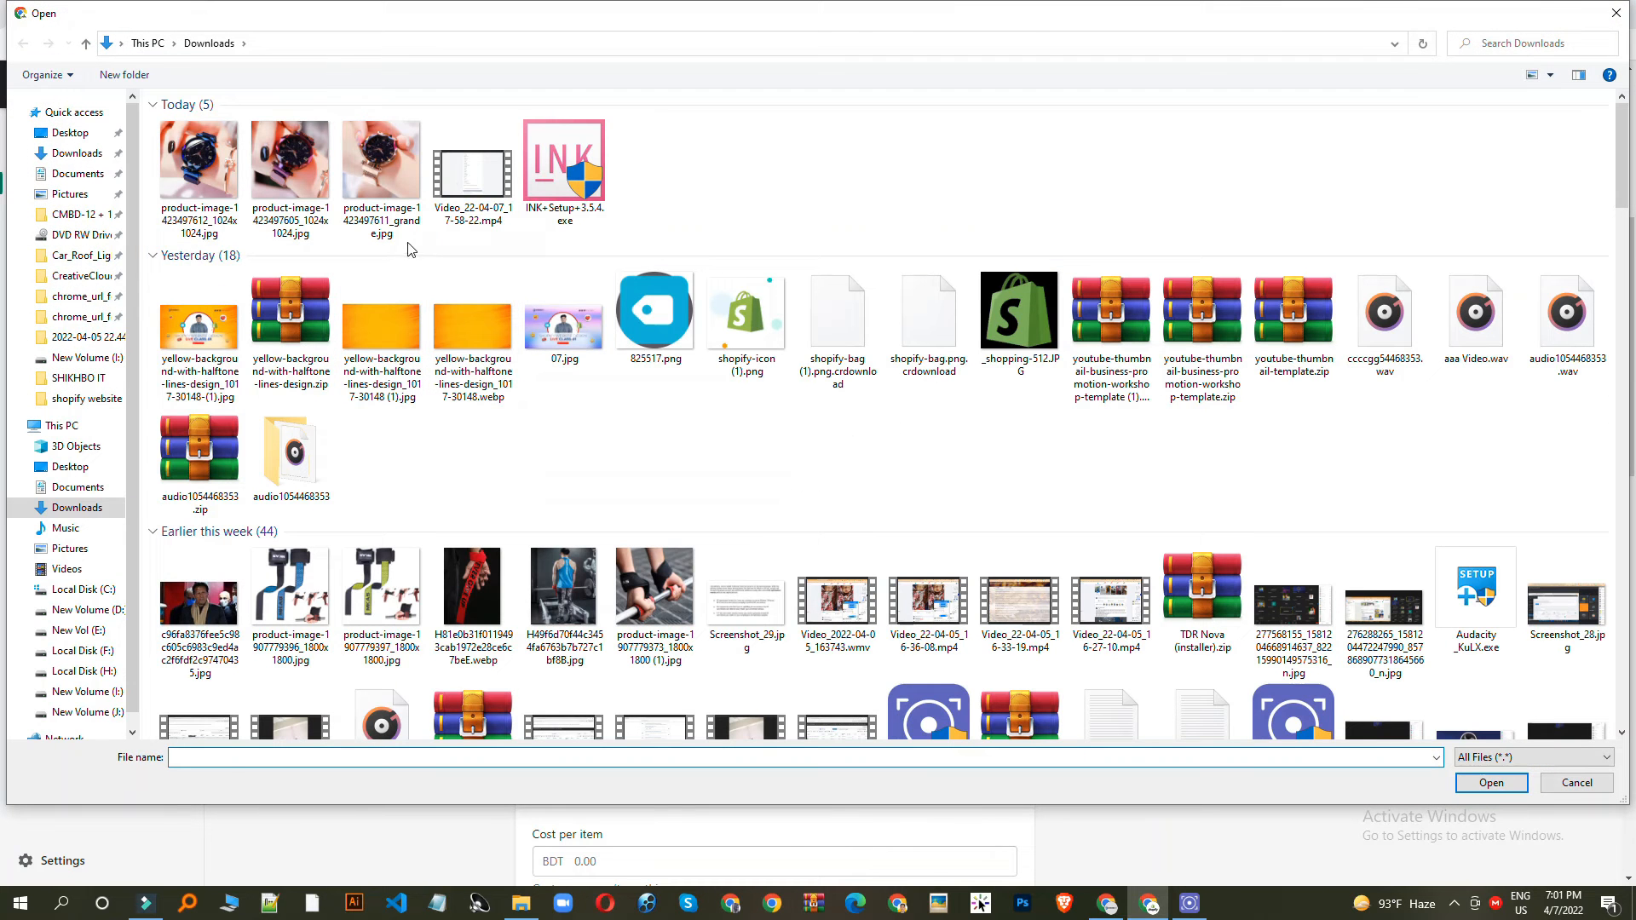
click(400, 238)
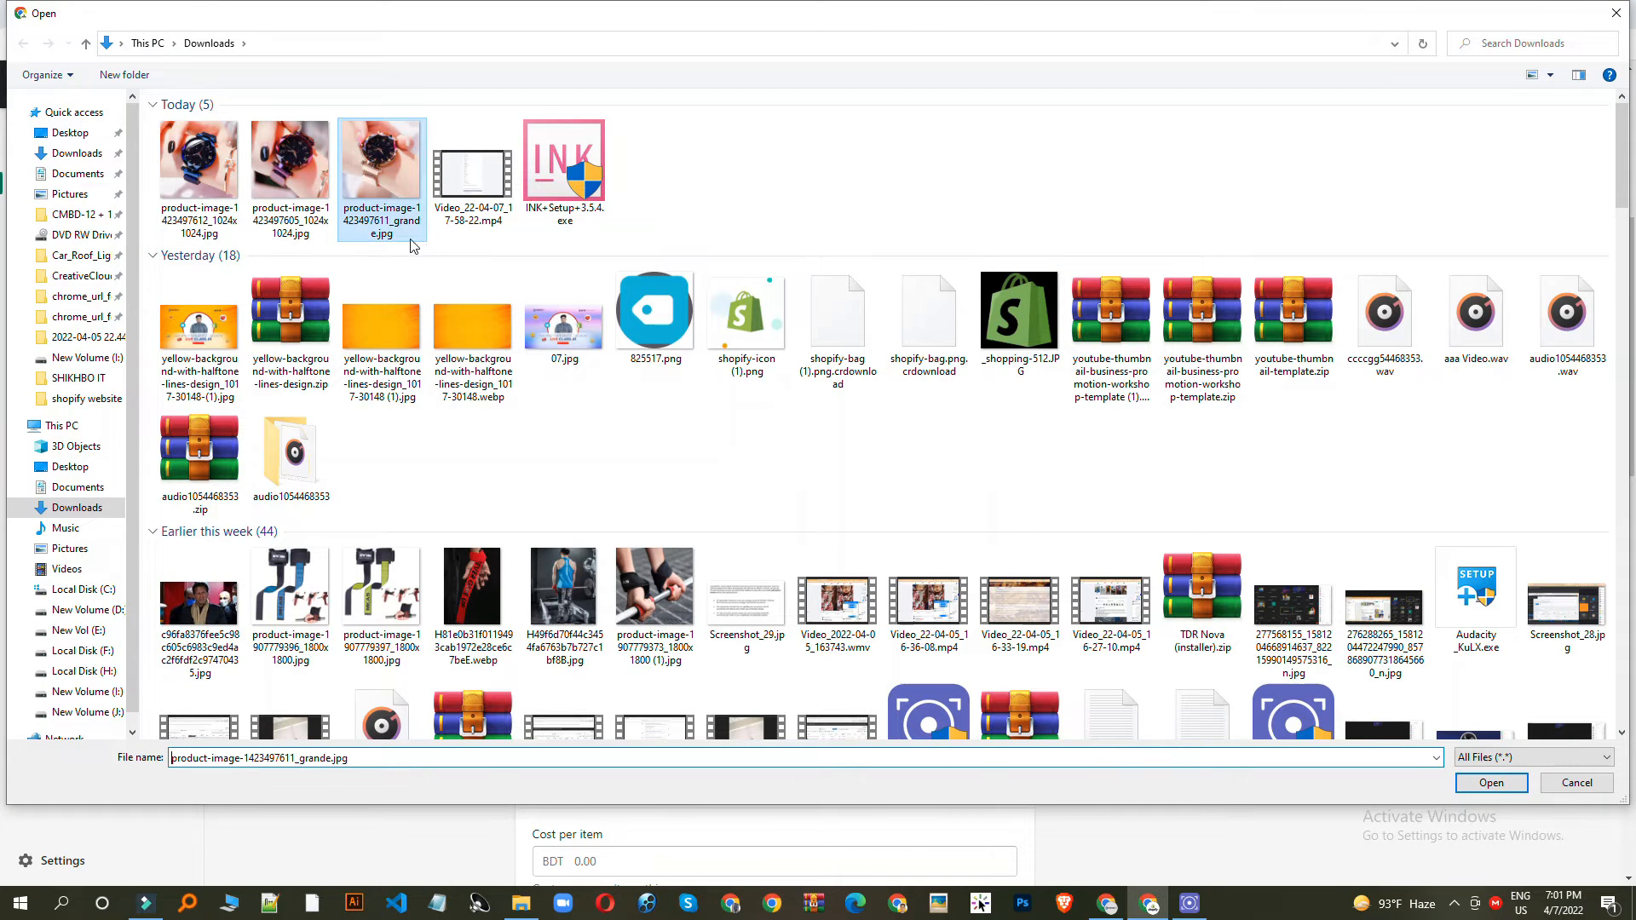
click(285, 116)
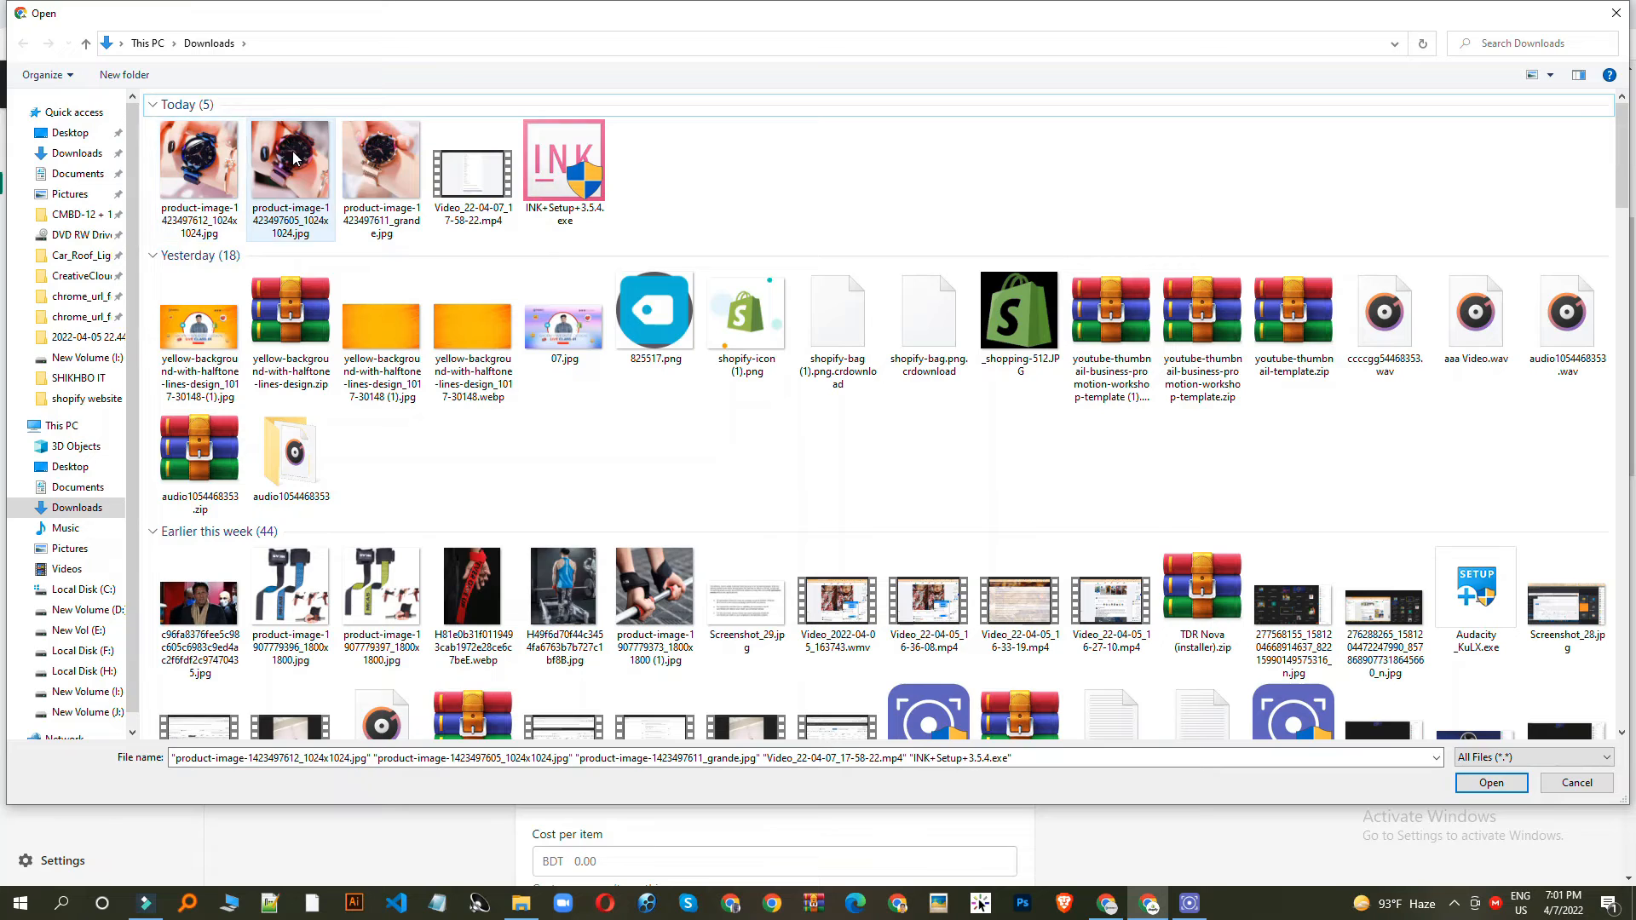
double_click(293, 157)
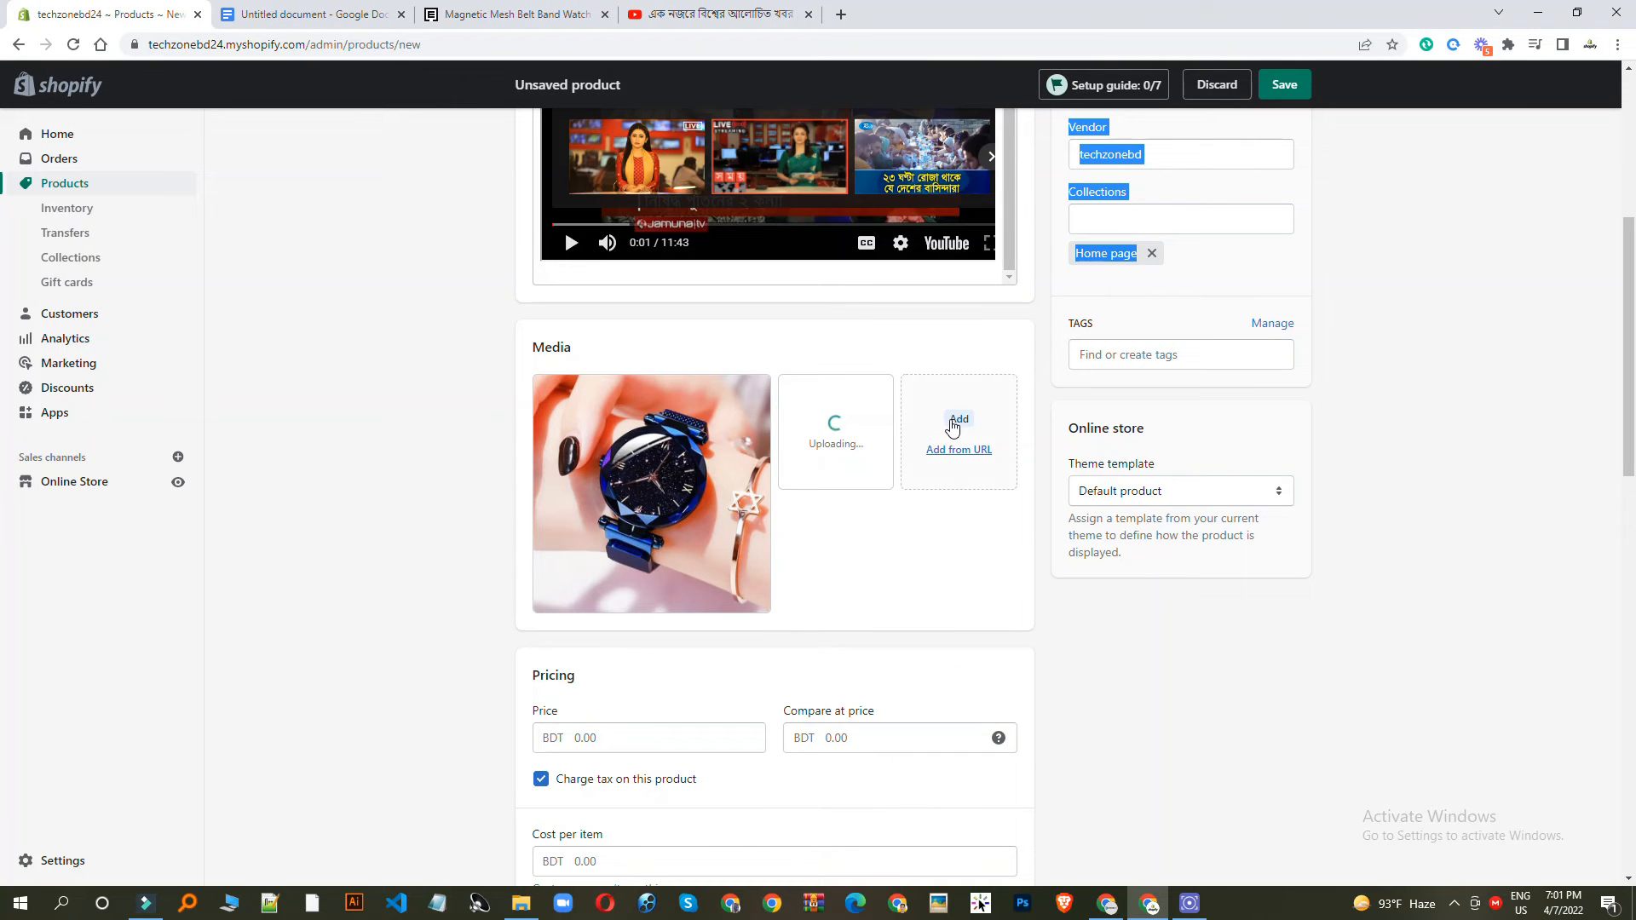
click(954, 422)
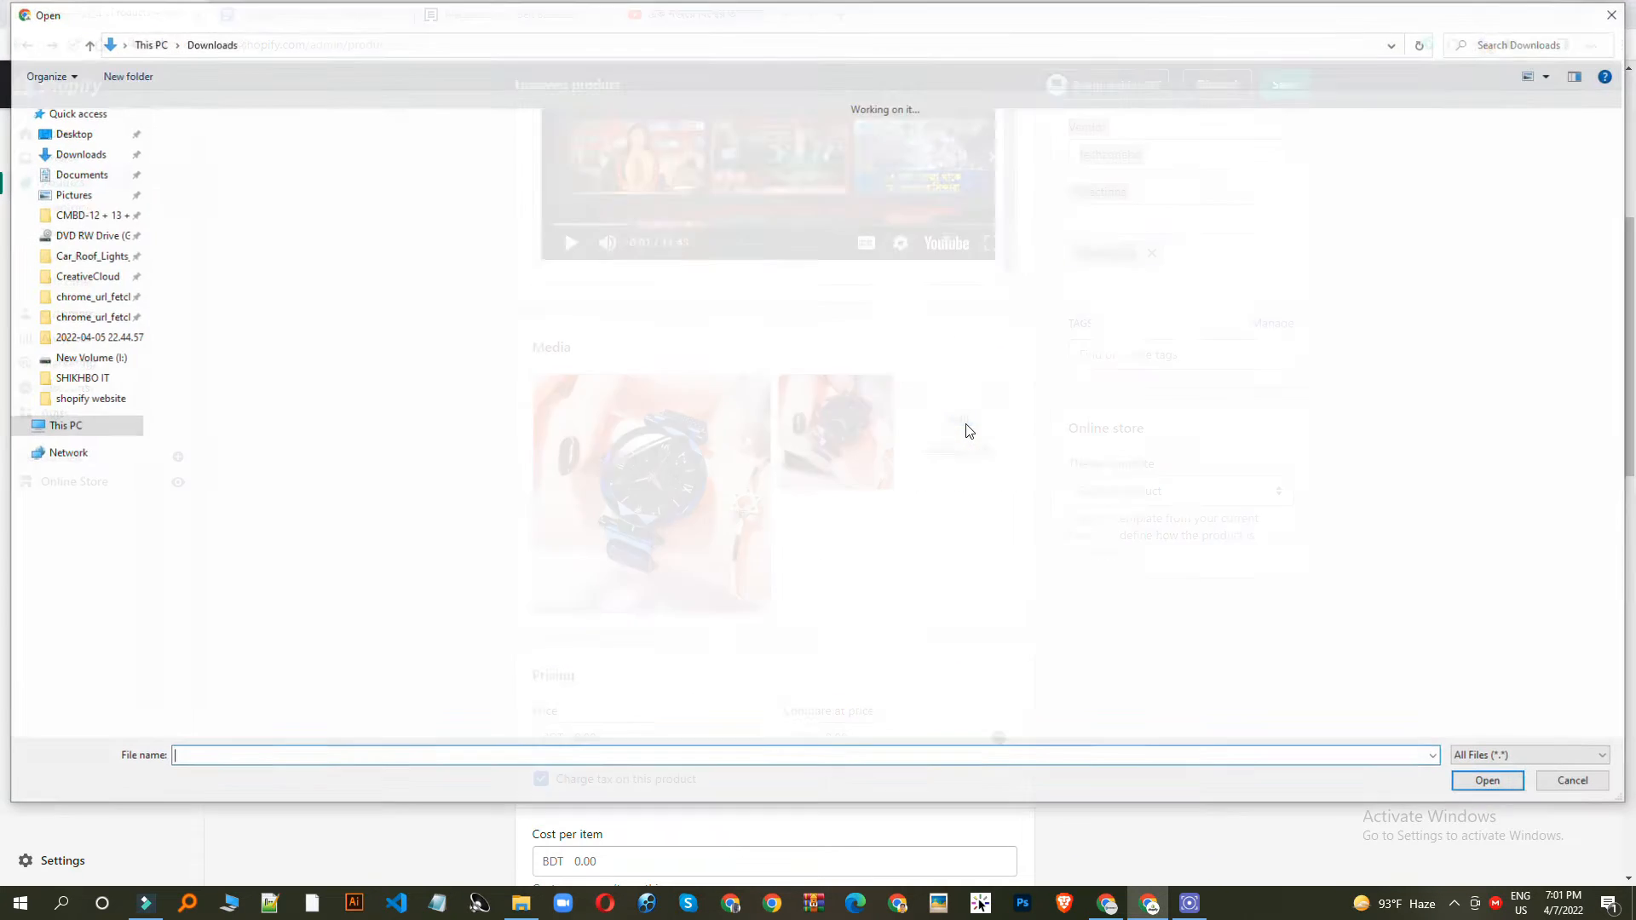
double_click(349, 174)
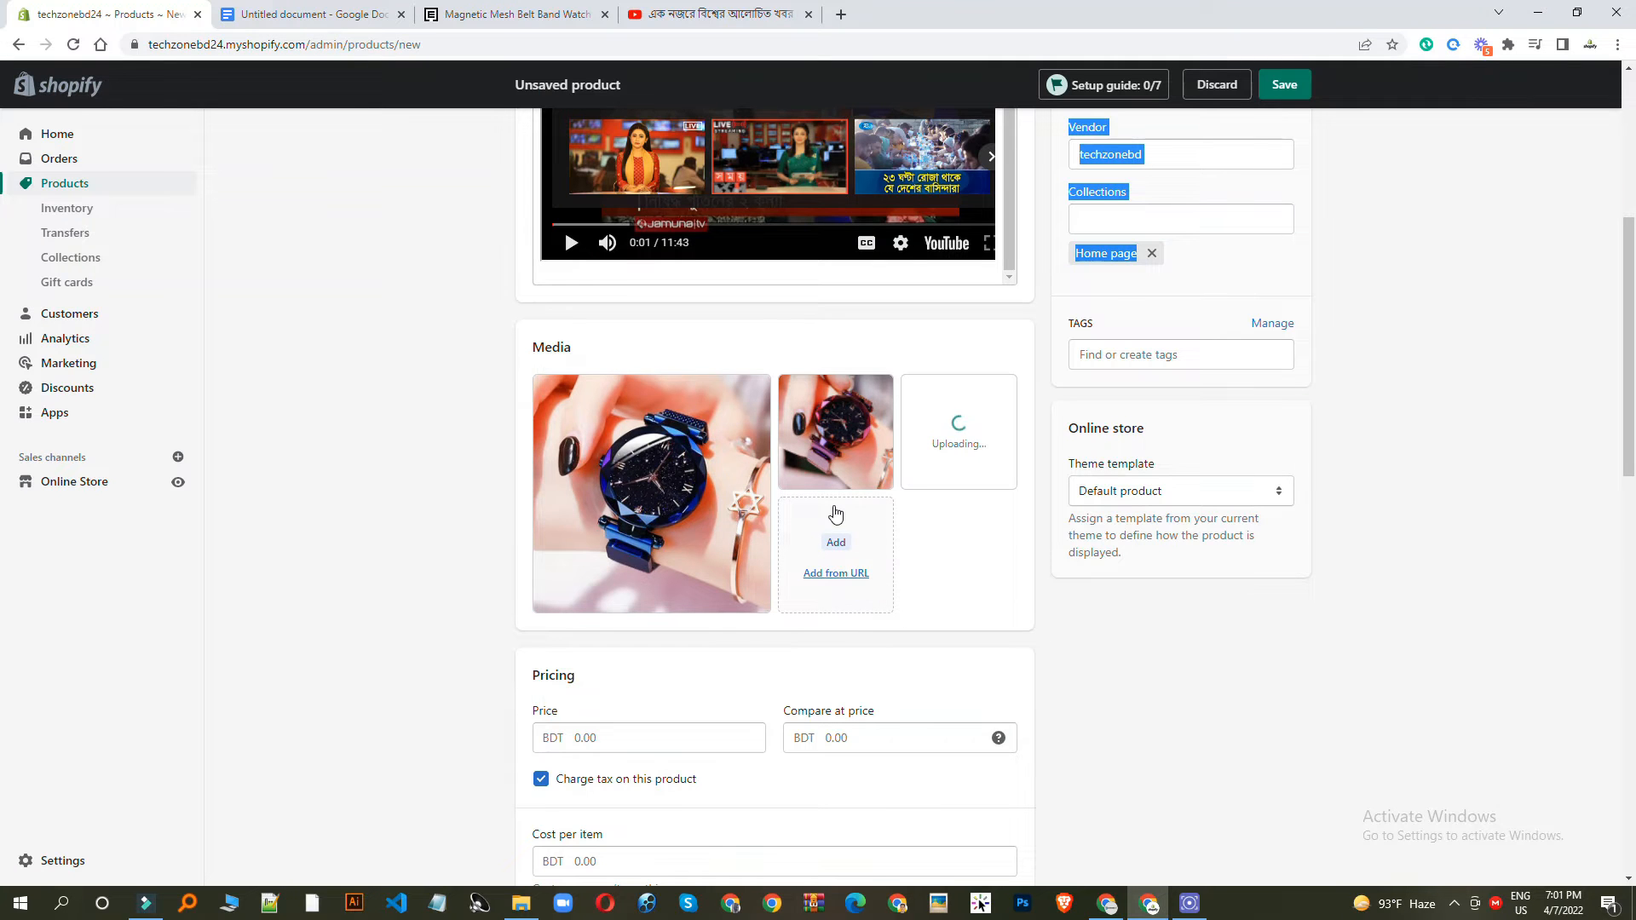
scroll(664, 451, down, 4)
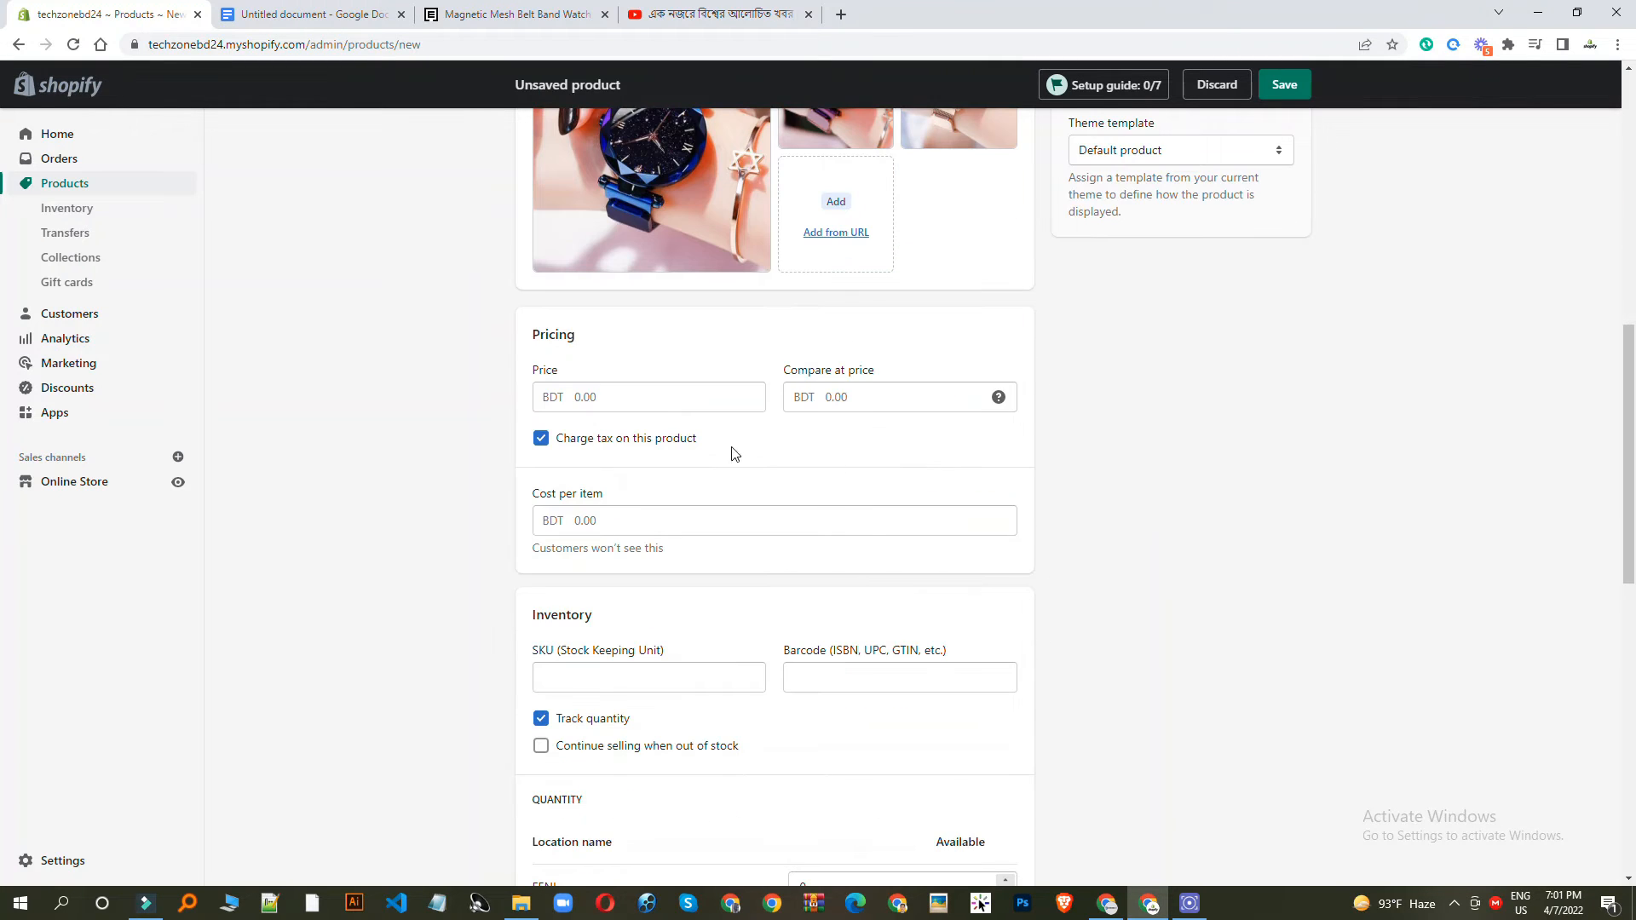
Step: Set the product's price to 500 BDT and its compare-at price to 700 BDT
click(577, 408)
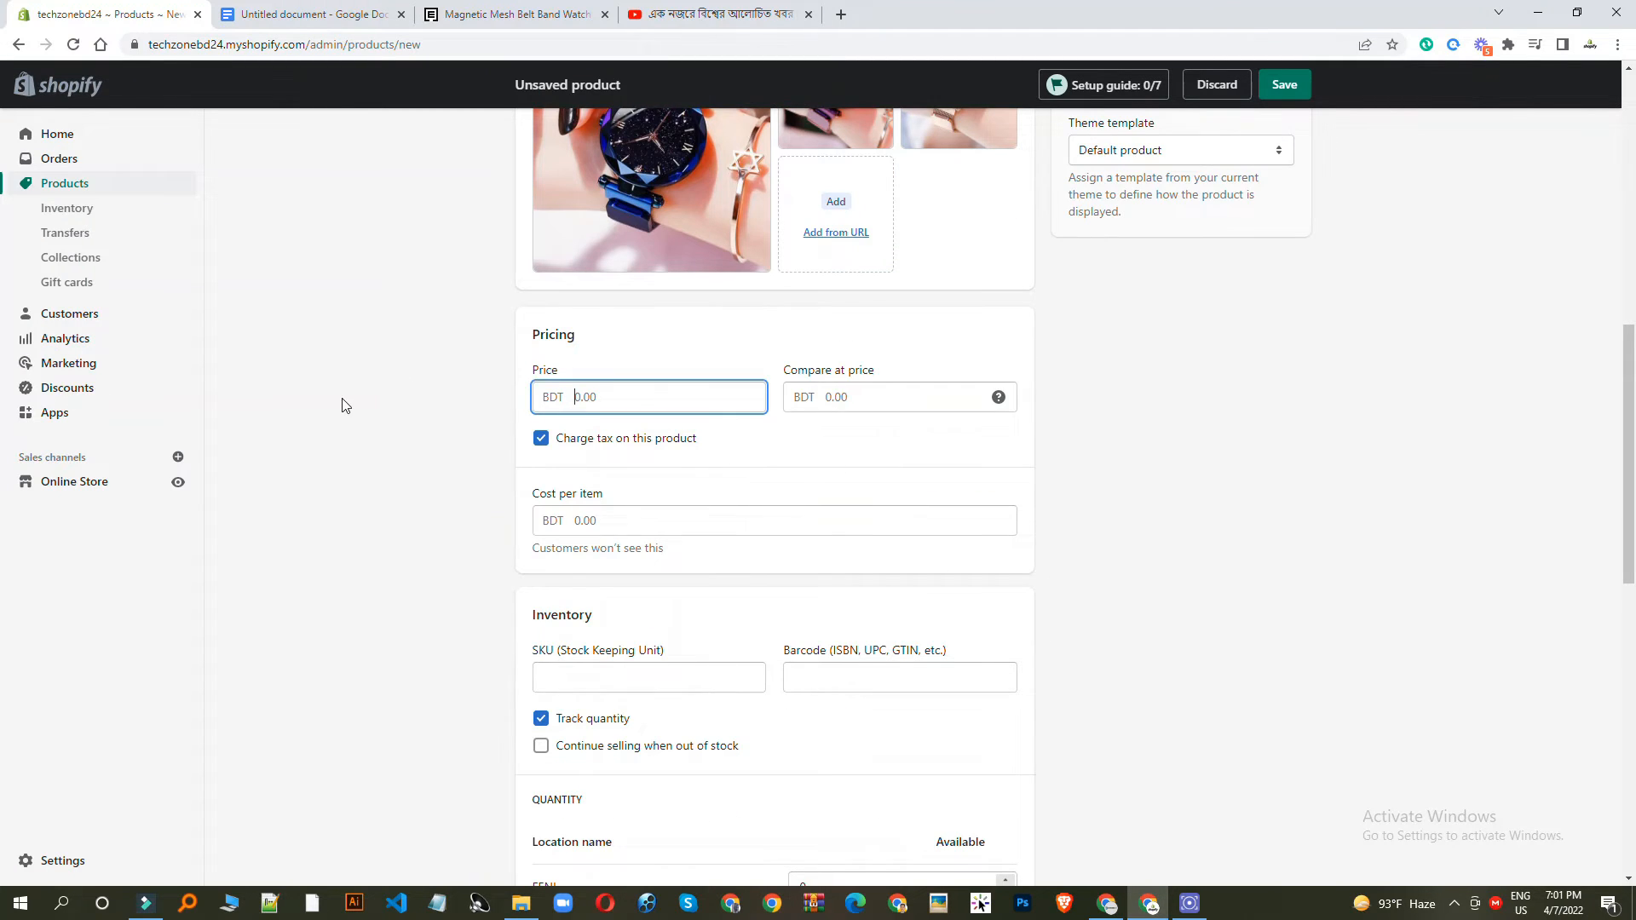
text(500)
click(1179, 532)
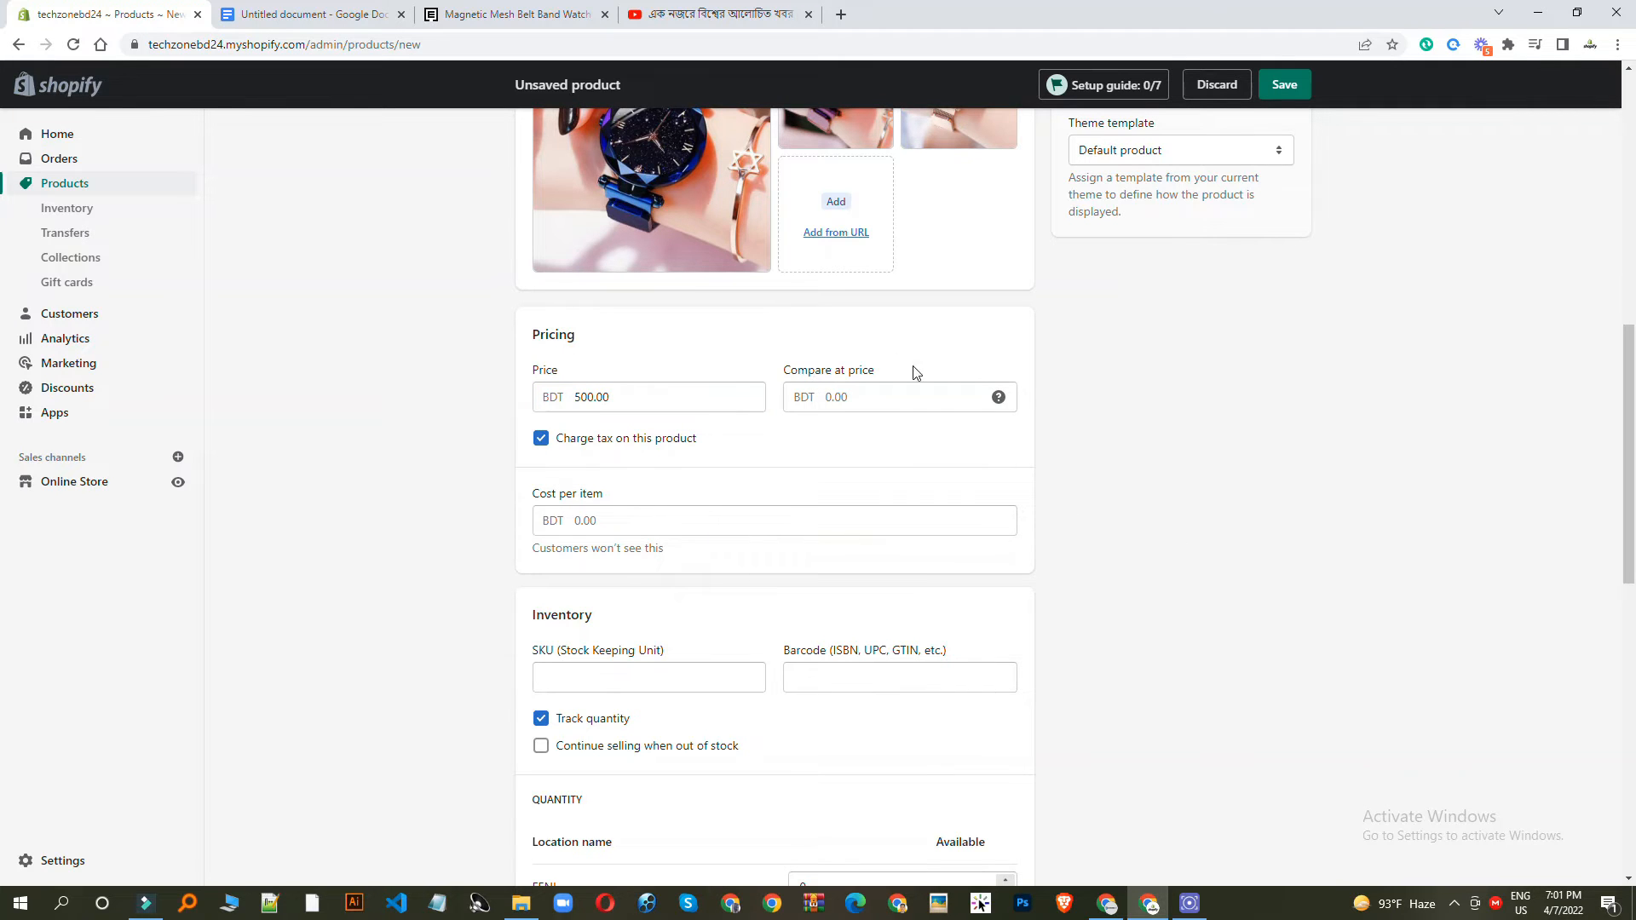
click(662, 397)
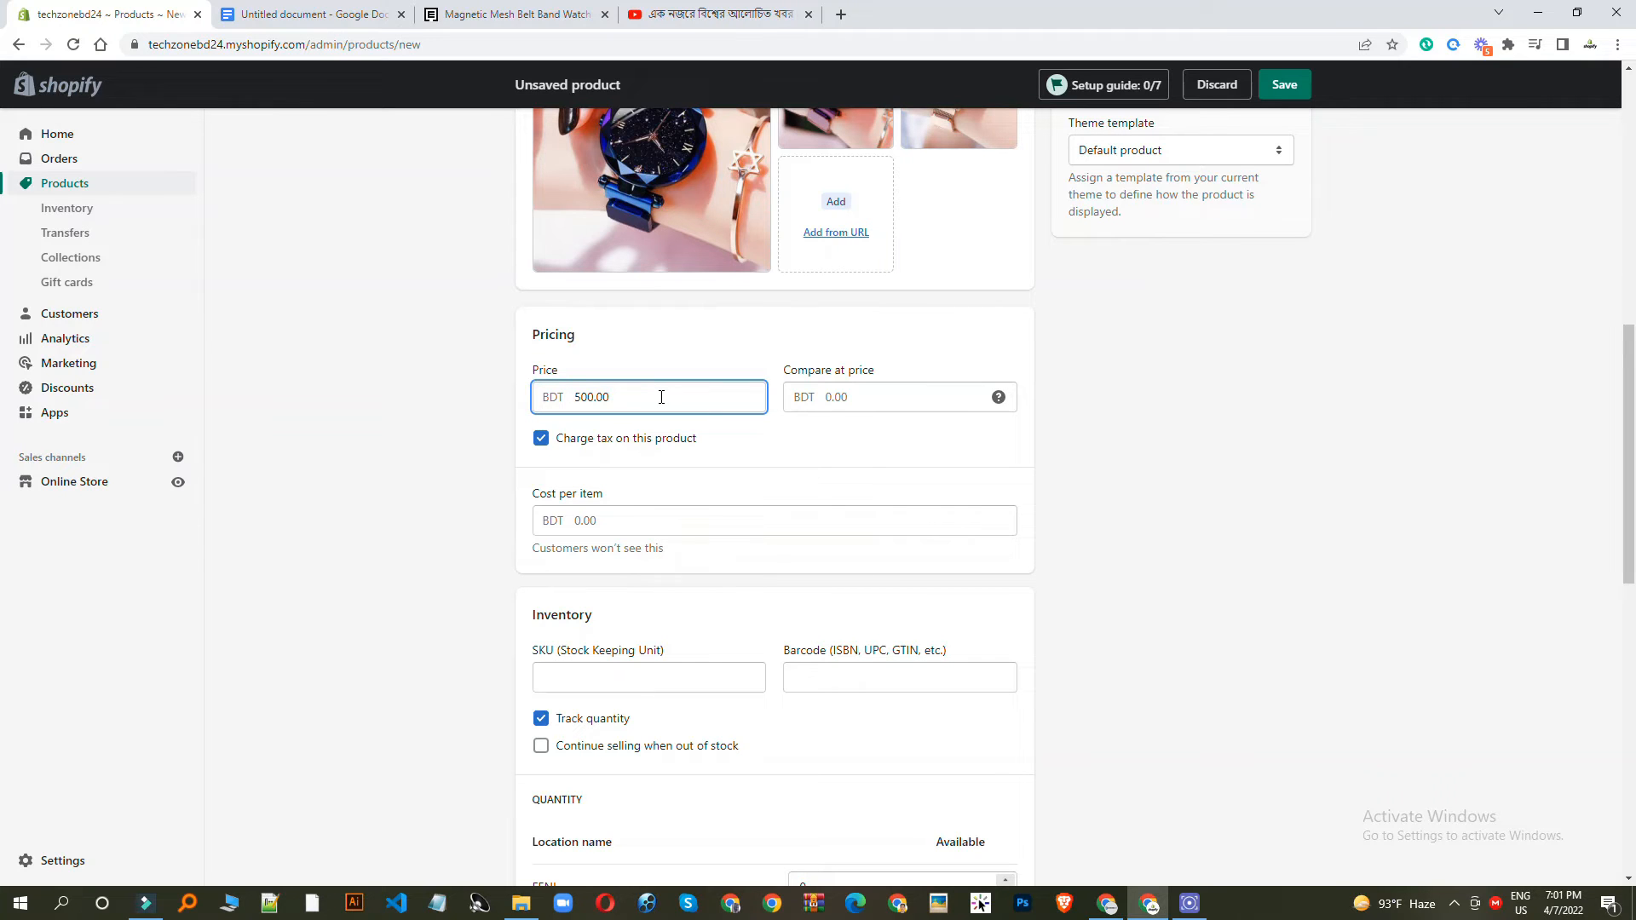
click(832, 400)
text(700)
click(1136, 470)
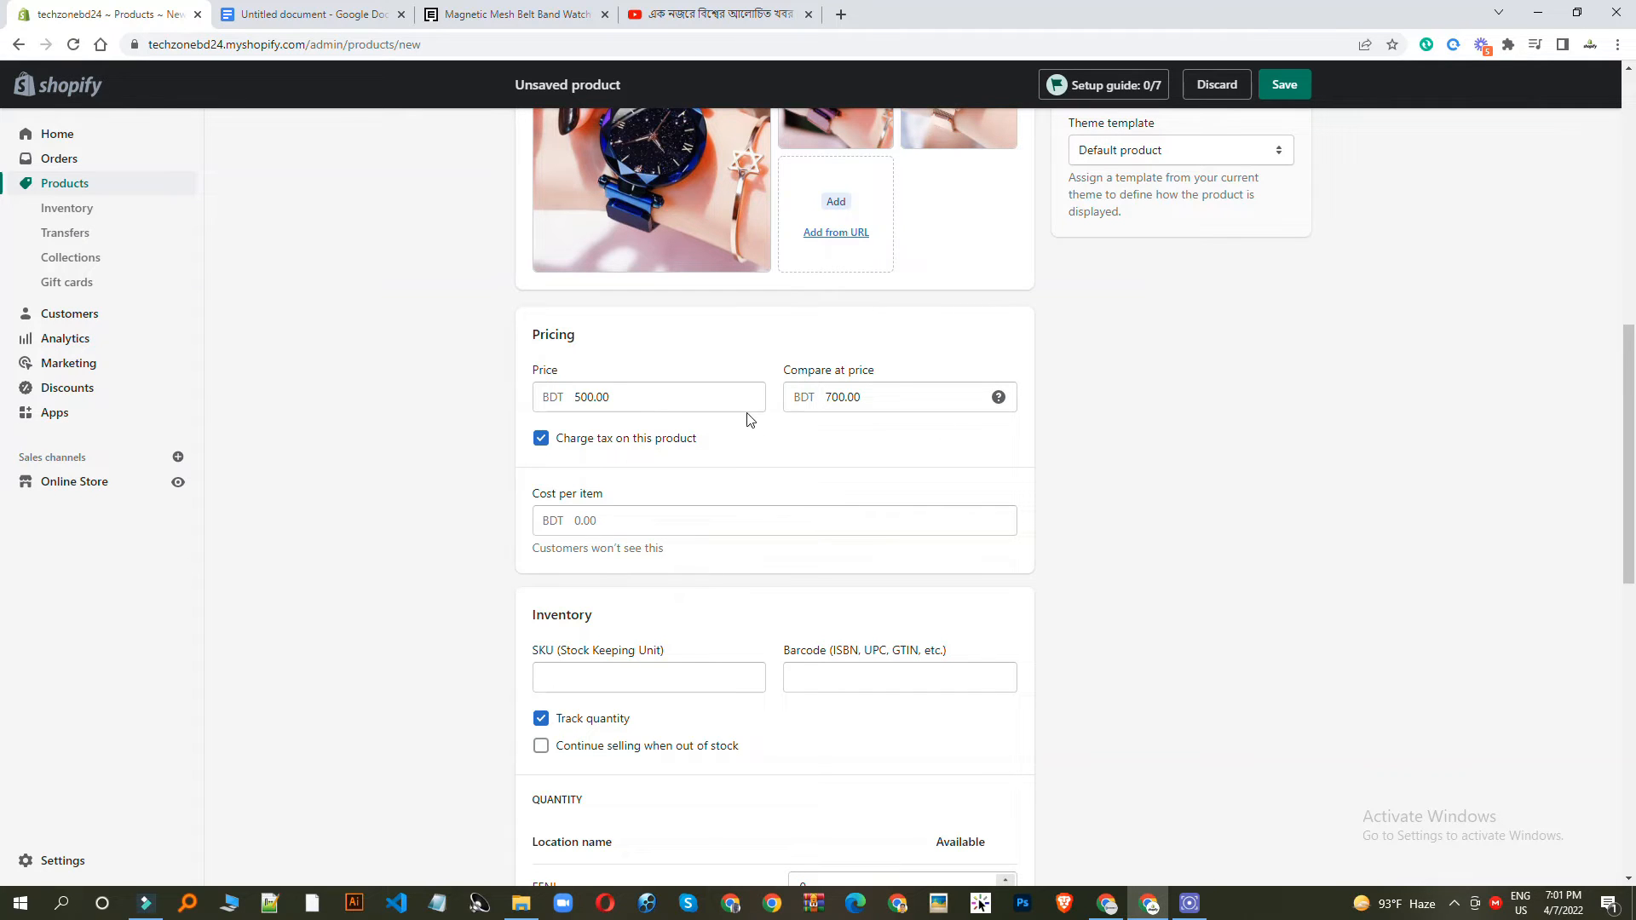
Step: Set the cost per item to 300 BDT
scroll(626, 452, down, 2)
scroll(611, 475, down, 1)
click(653, 295)
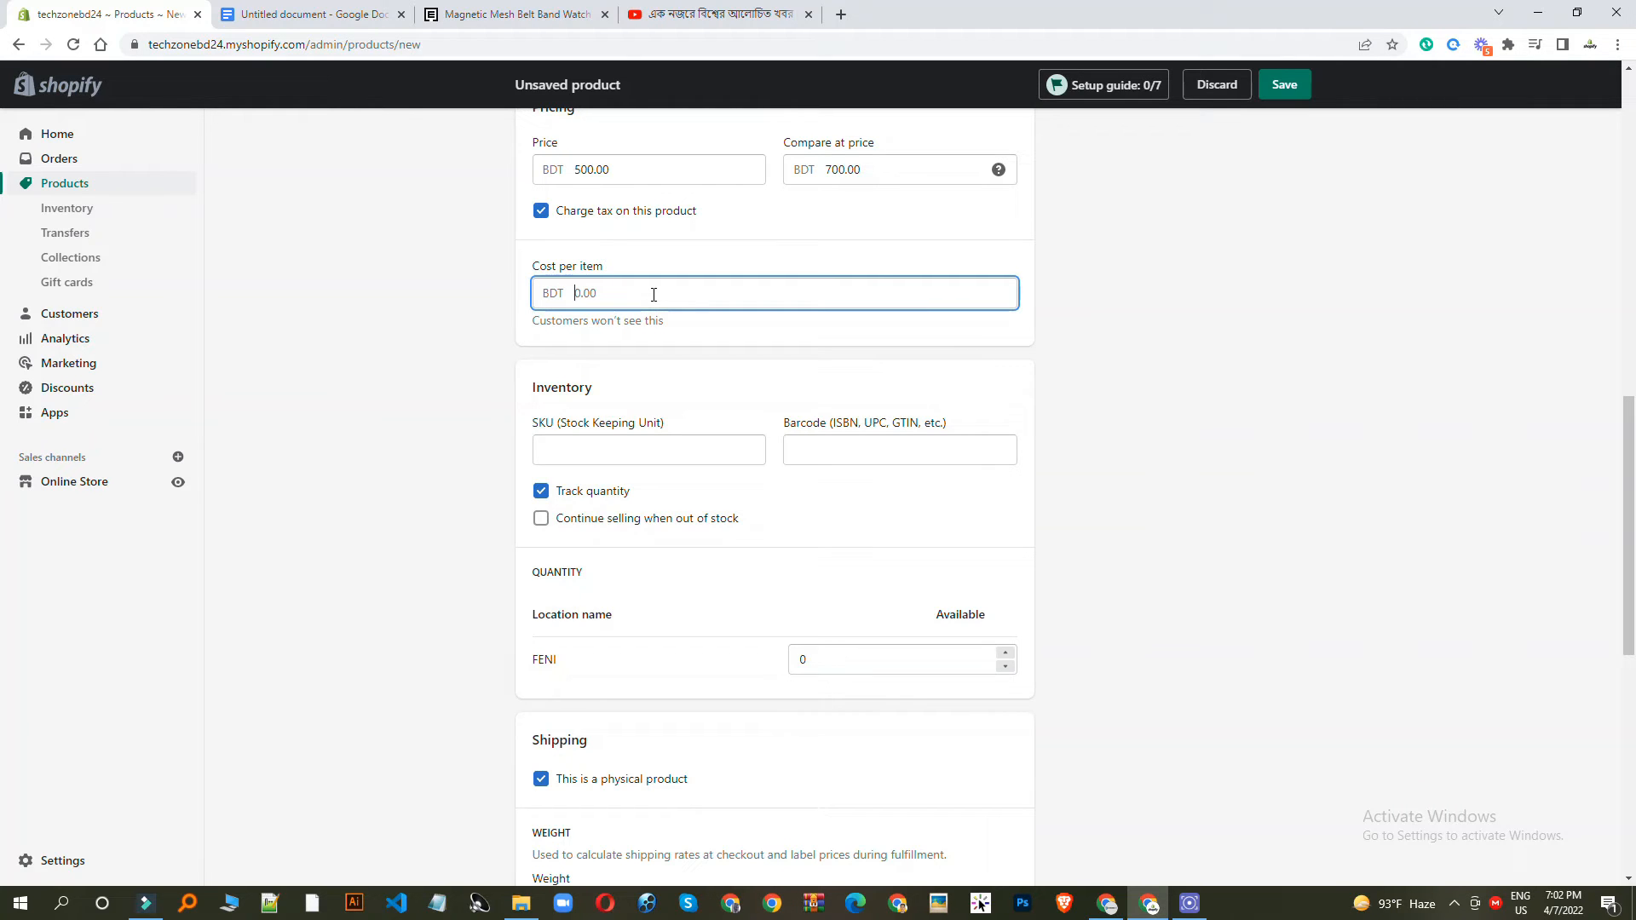
text(30)
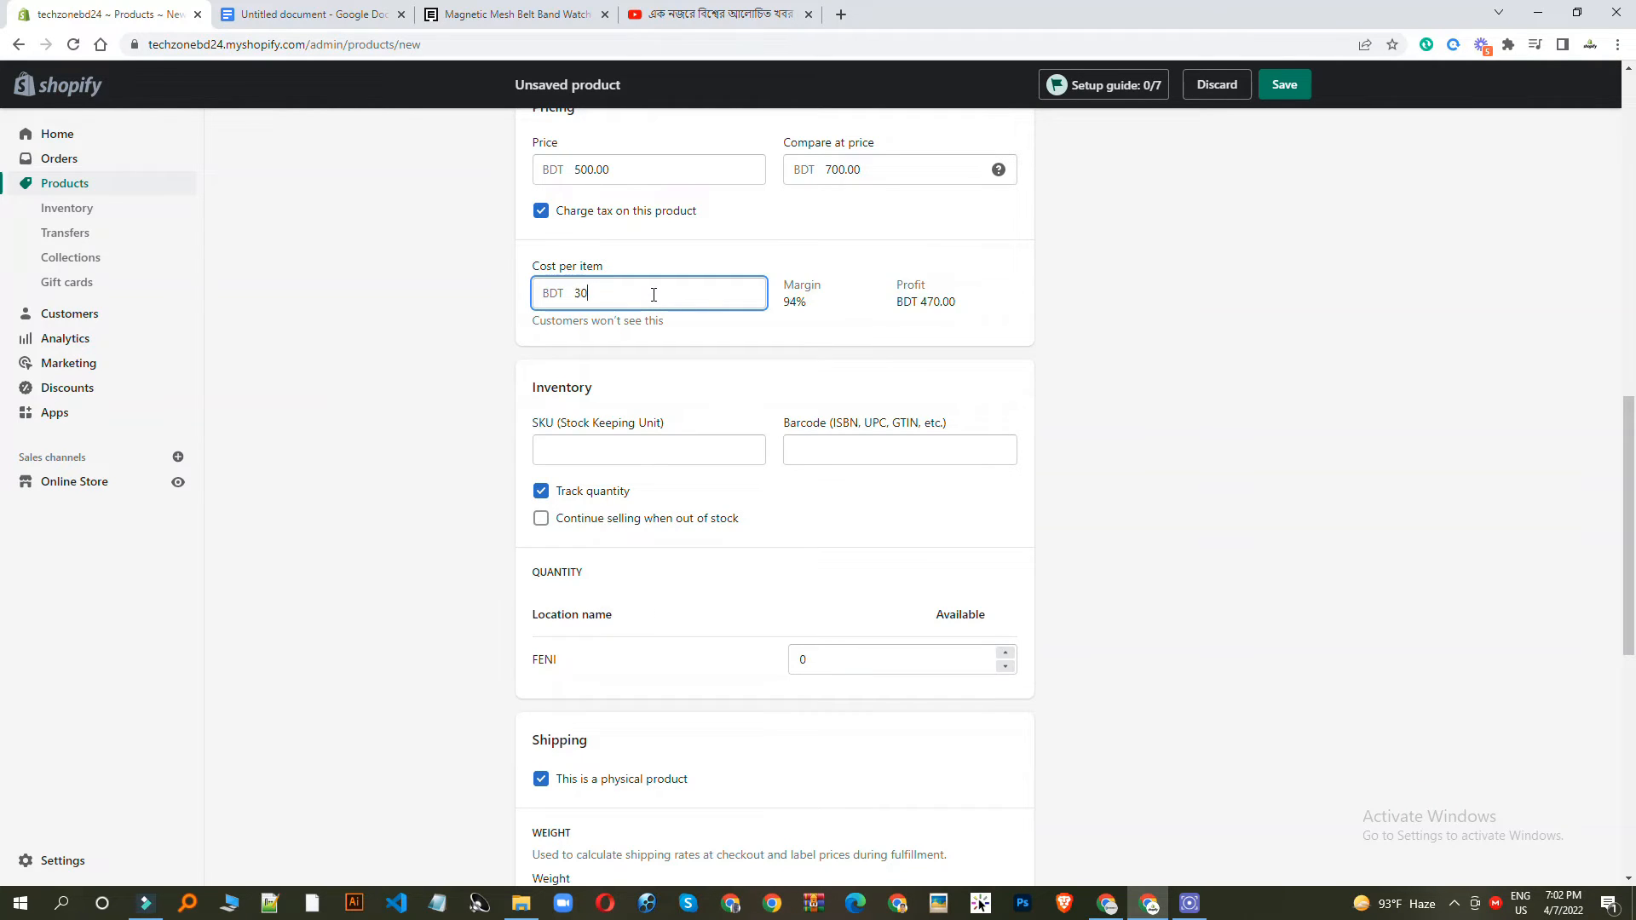
text(0)
click(1141, 345)
drag(827, 302, 775, 299)
click(1099, 343)
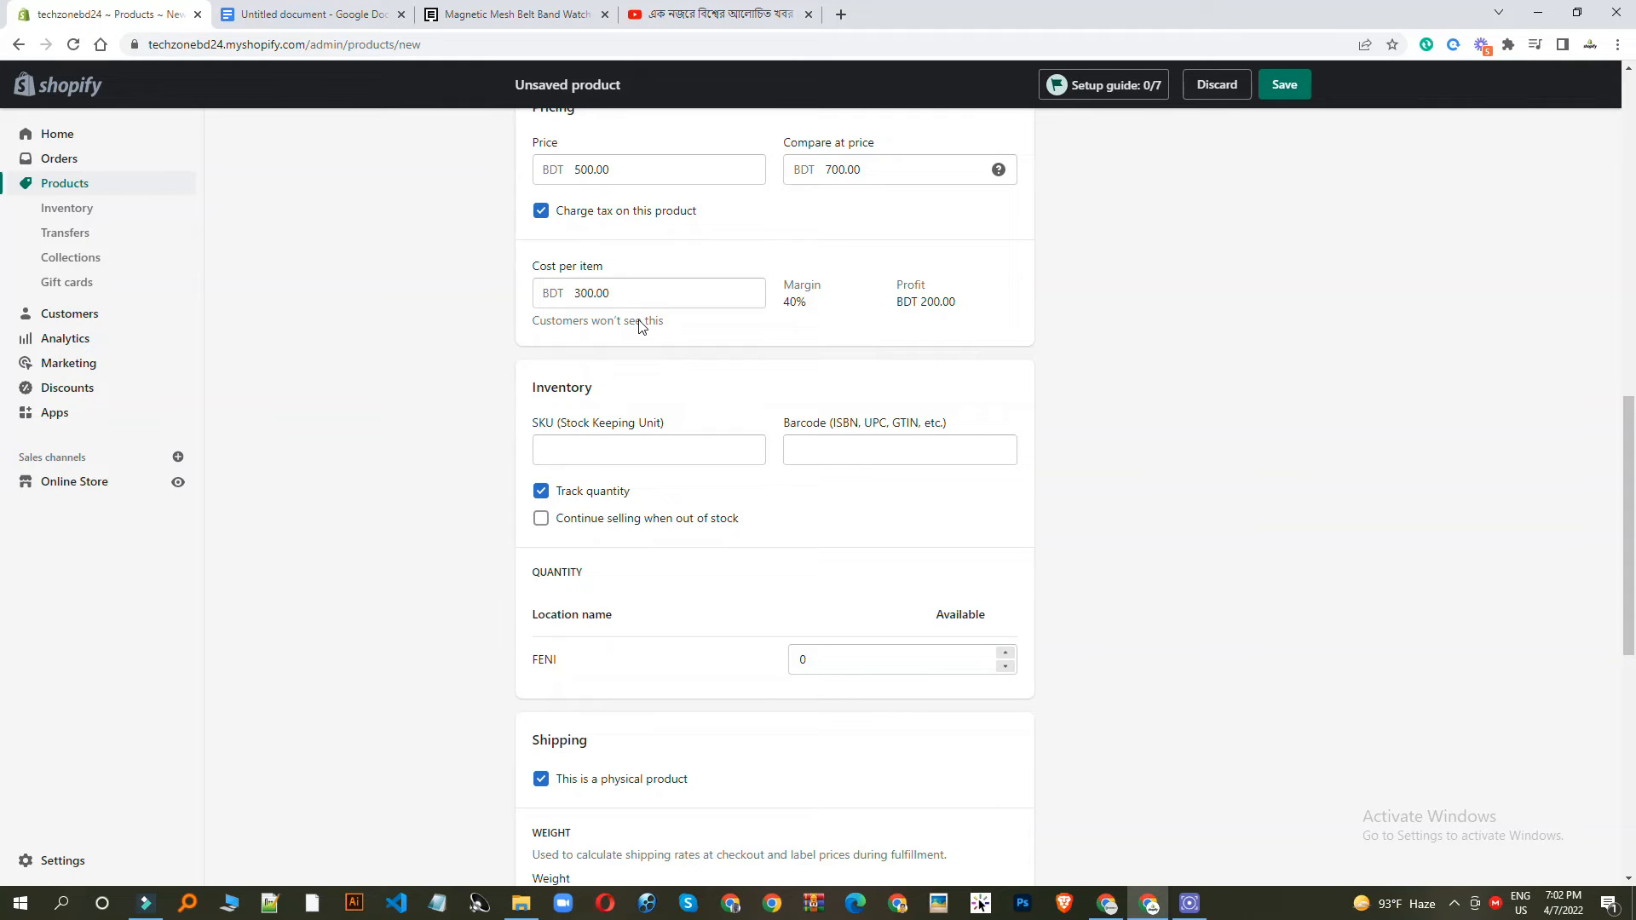
Step: Set the available quantity at the FENI location to 100 and allow selling to continue when out of stock
scroll(639, 375, down, 1)
click(571, 337)
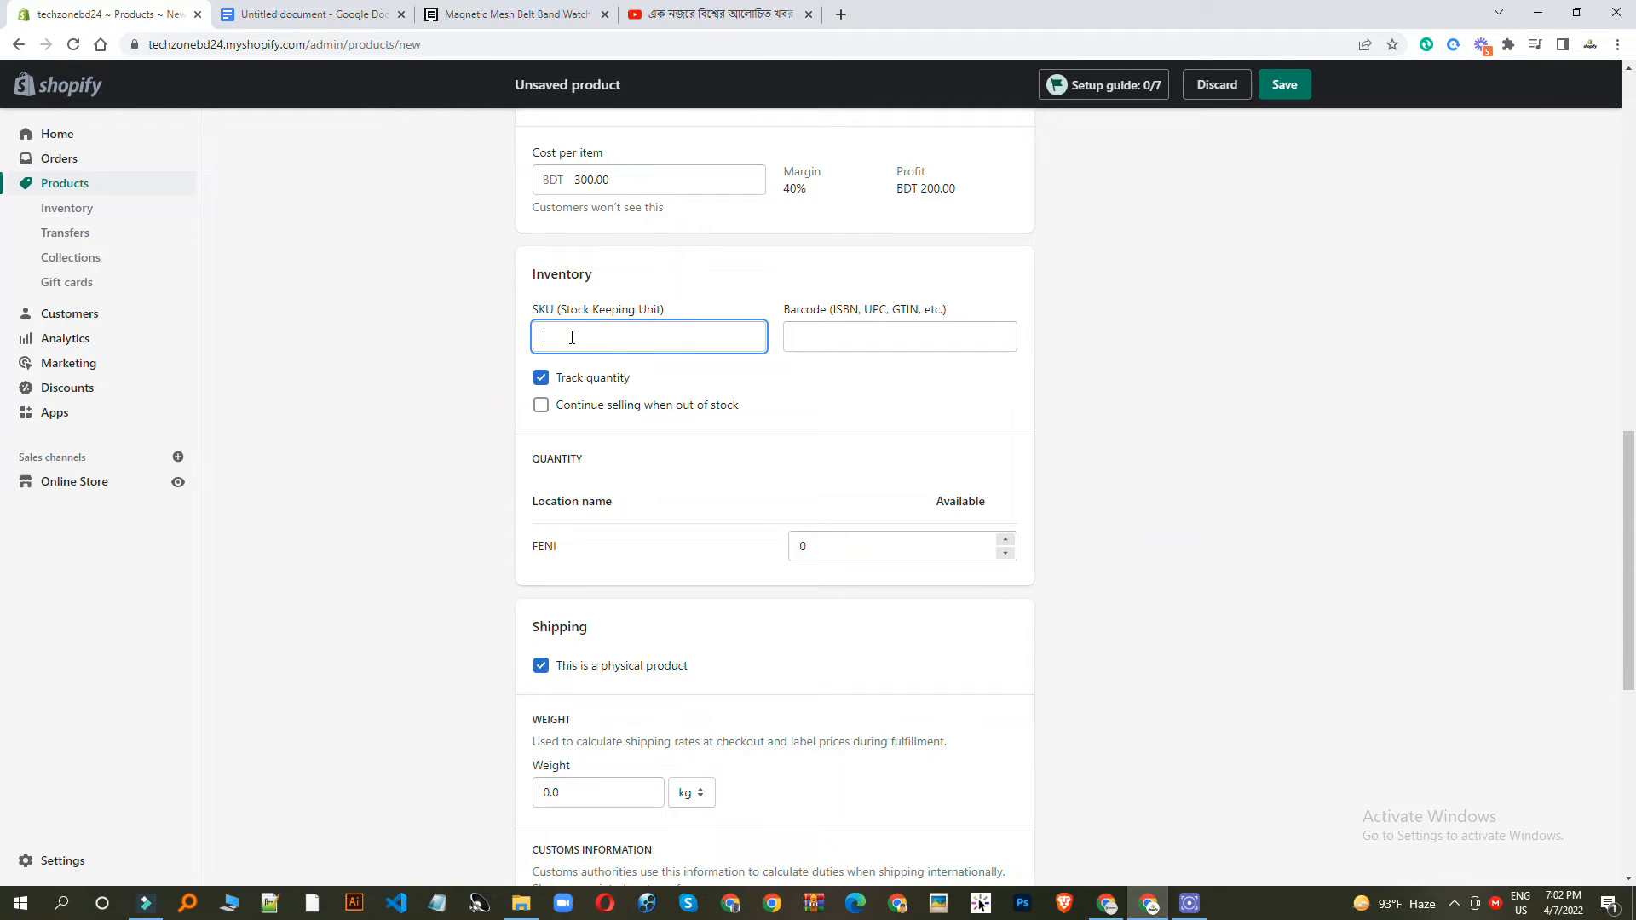
click(808, 334)
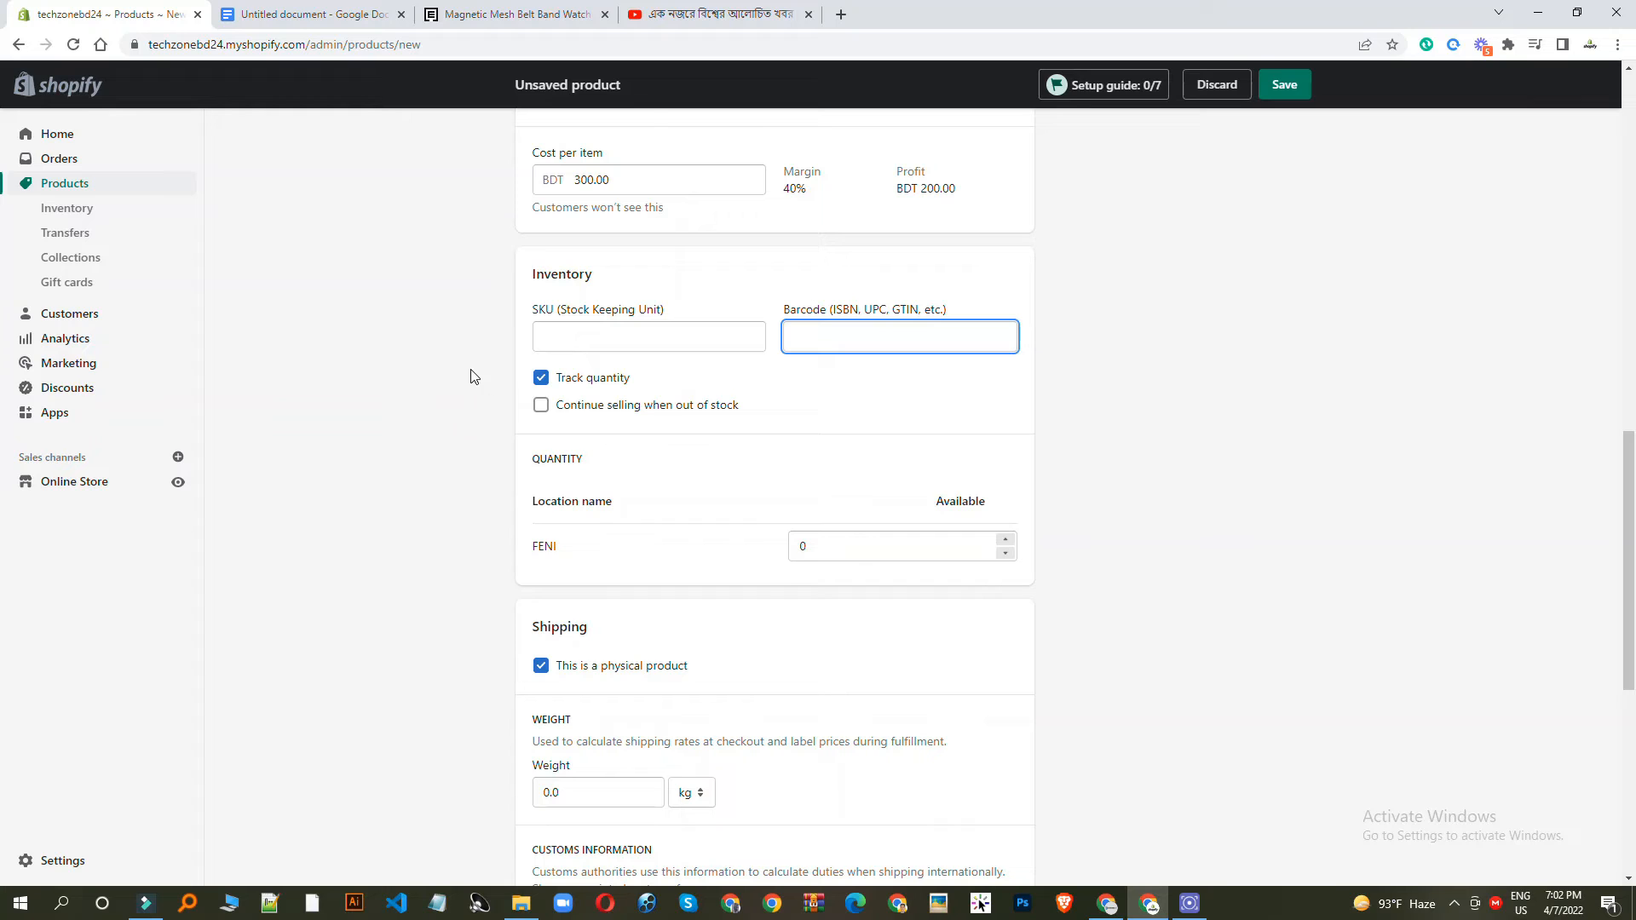
click(852, 558)
text(100)
click(1218, 563)
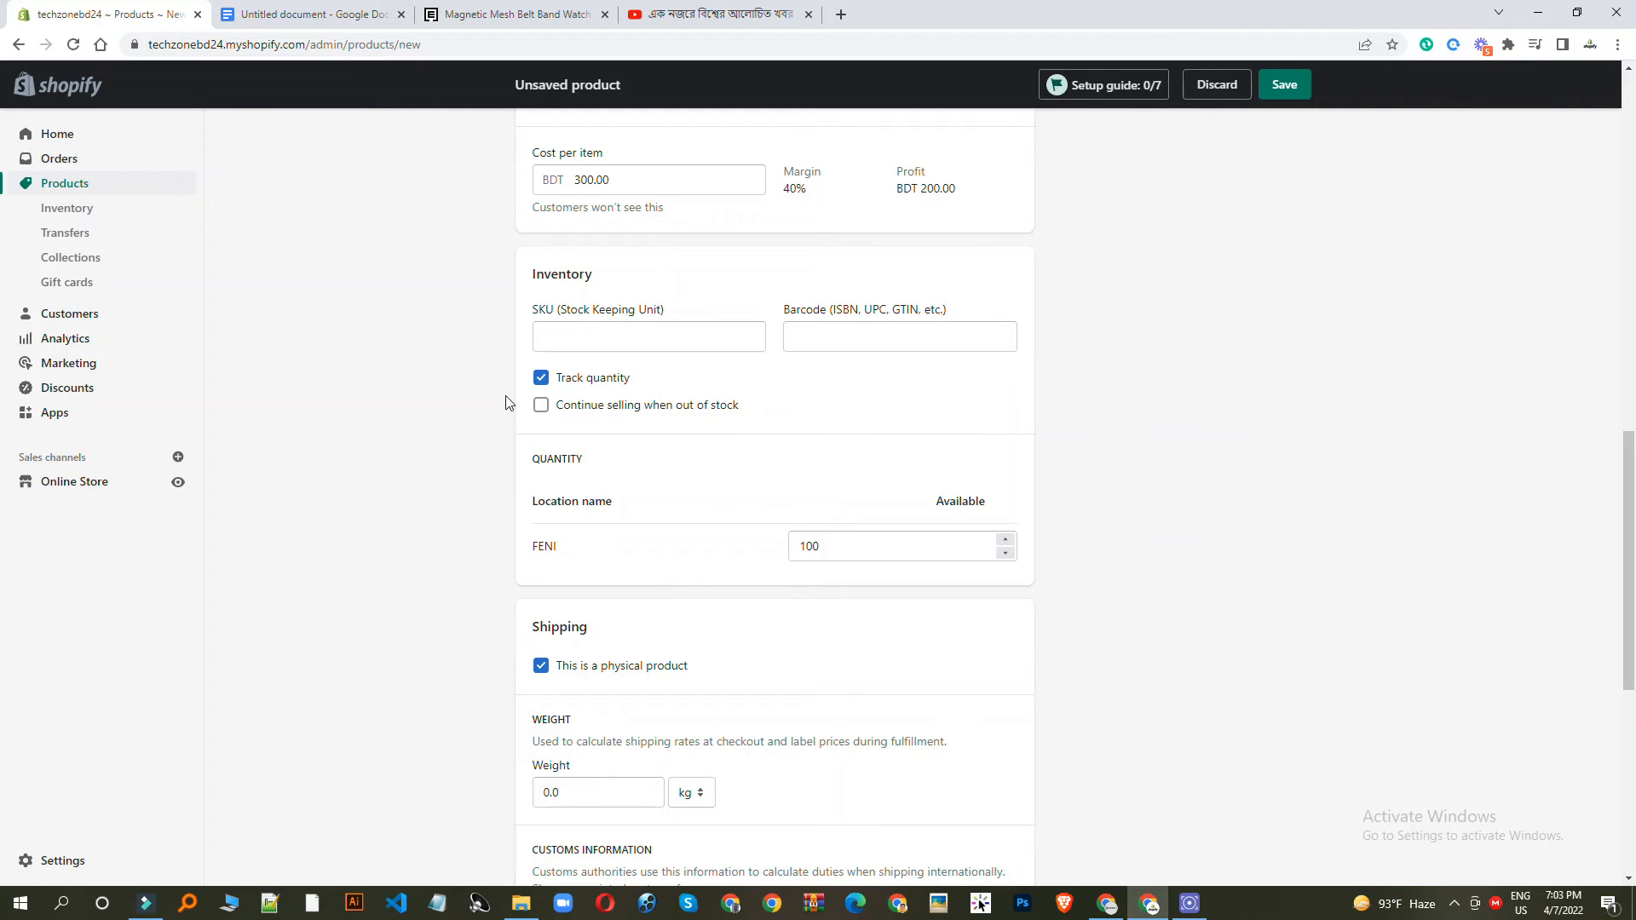
click(540, 412)
Step: Set the physical product's shipping weight to 0.5 kg
scroll(573, 546, down, 1)
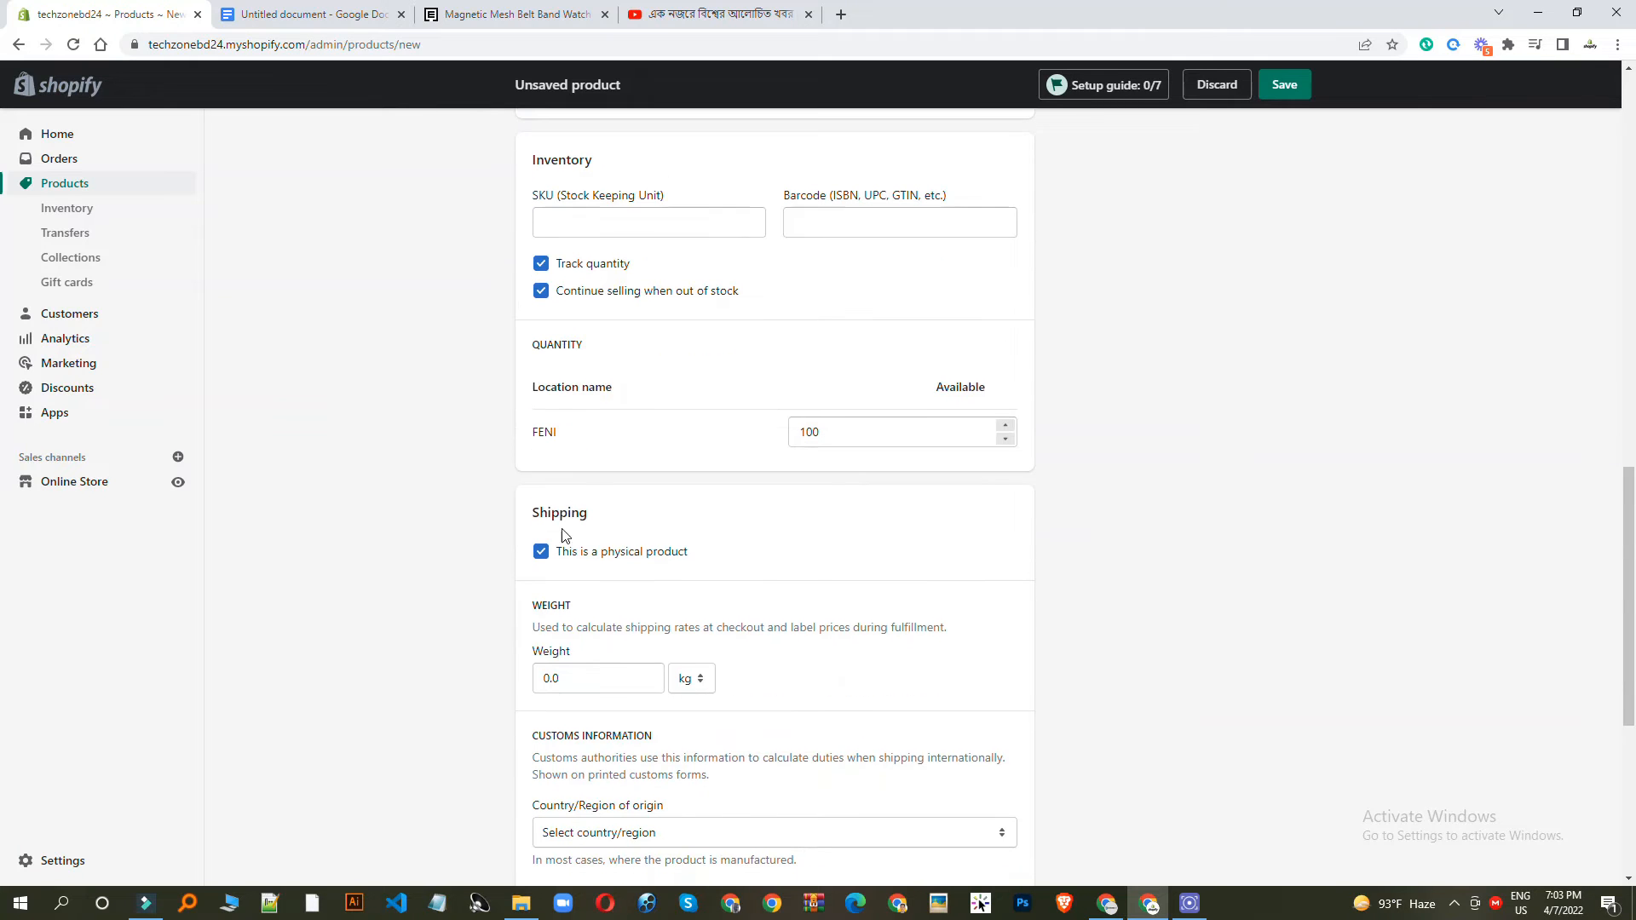
scroll(591, 421, down, 1)
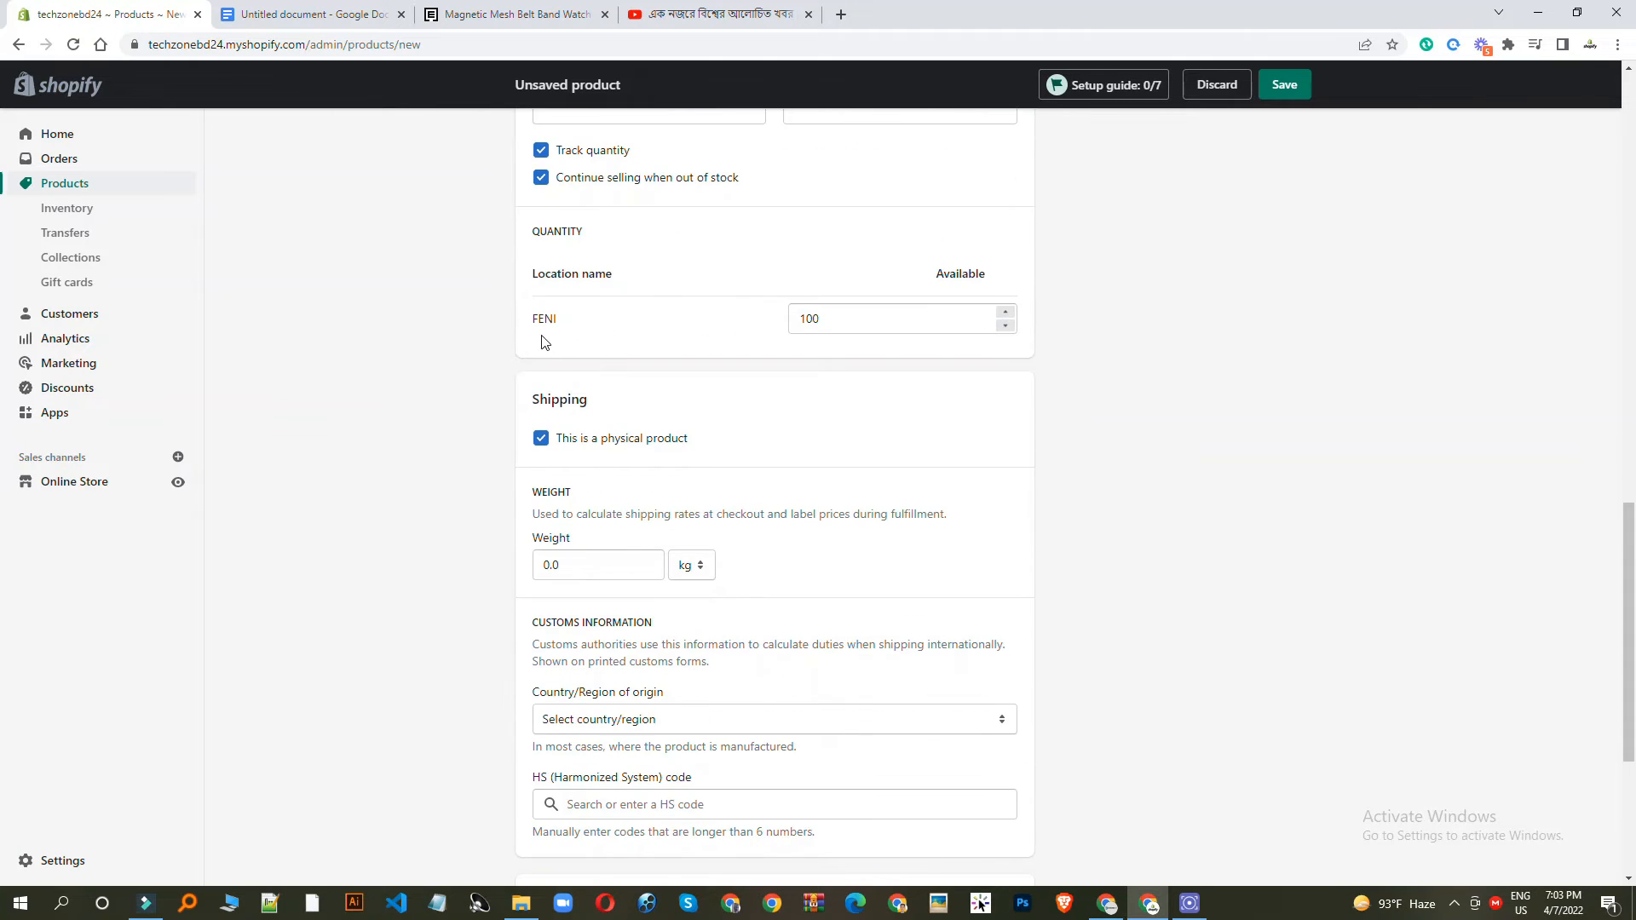
scroll(907, 370, down, 1)
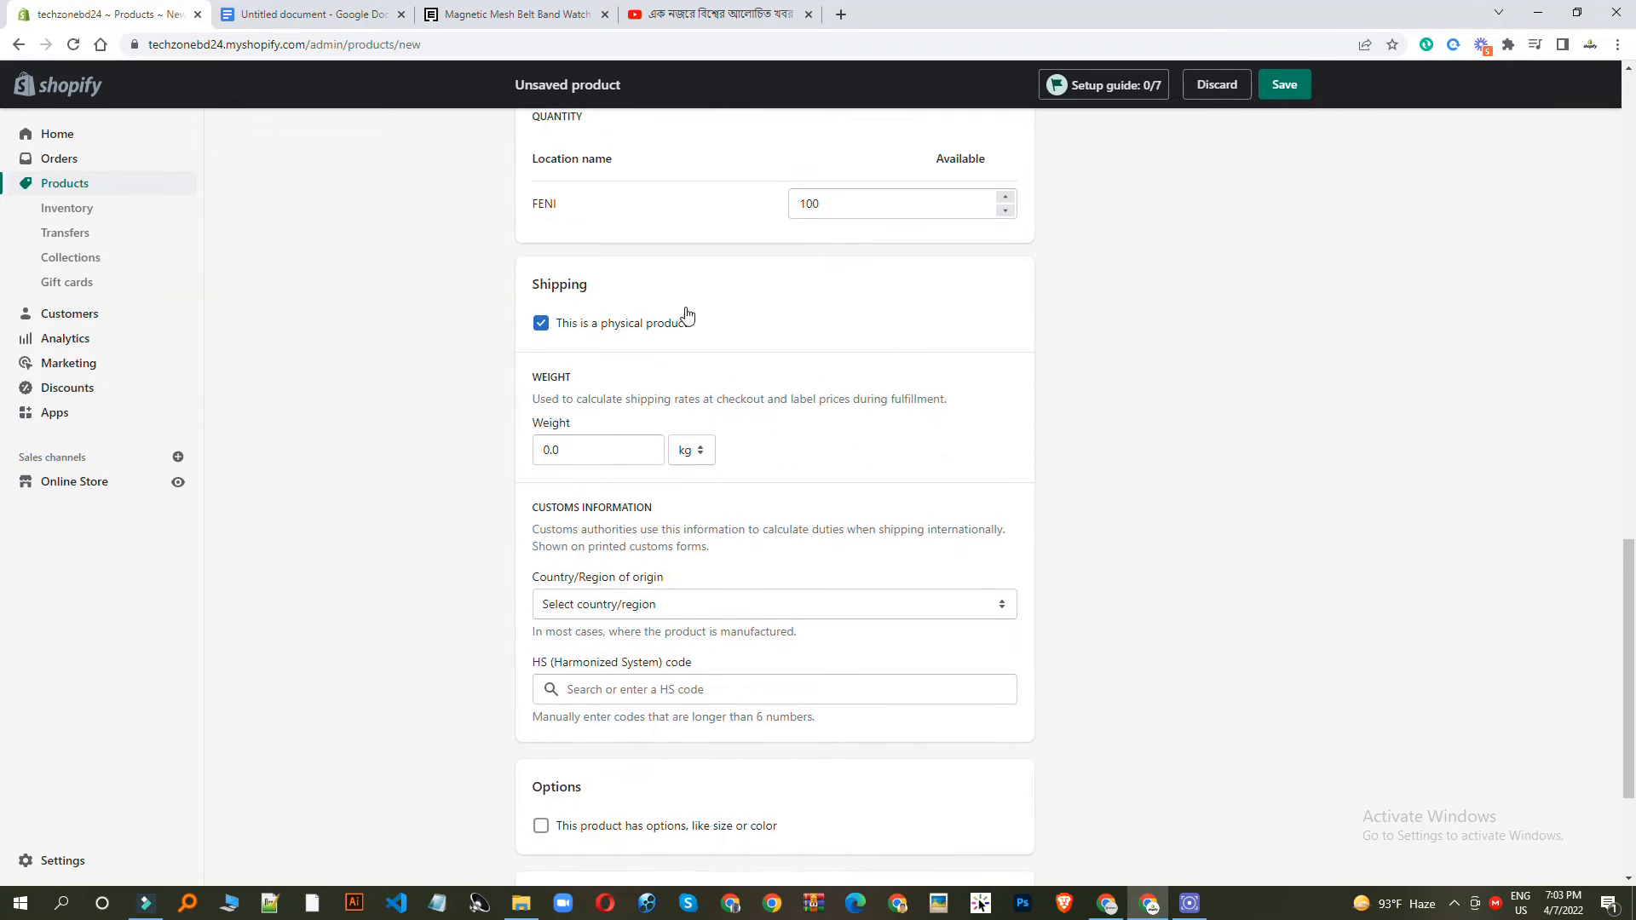
scroll(630, 326, down, 1)
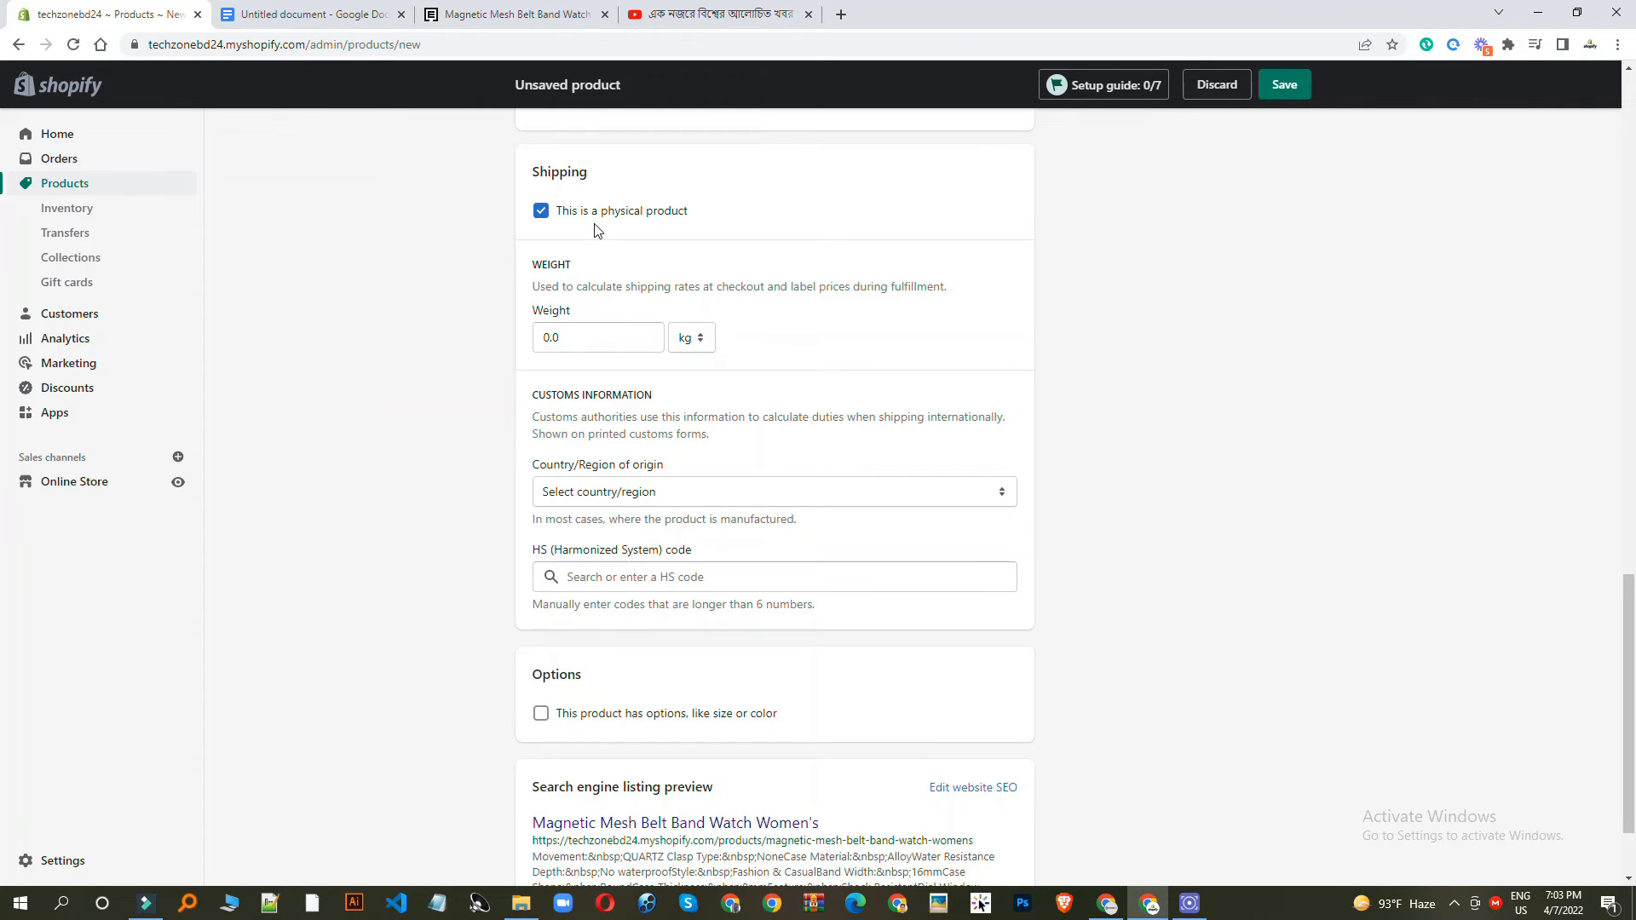
scroll(528, 324, up, 12)
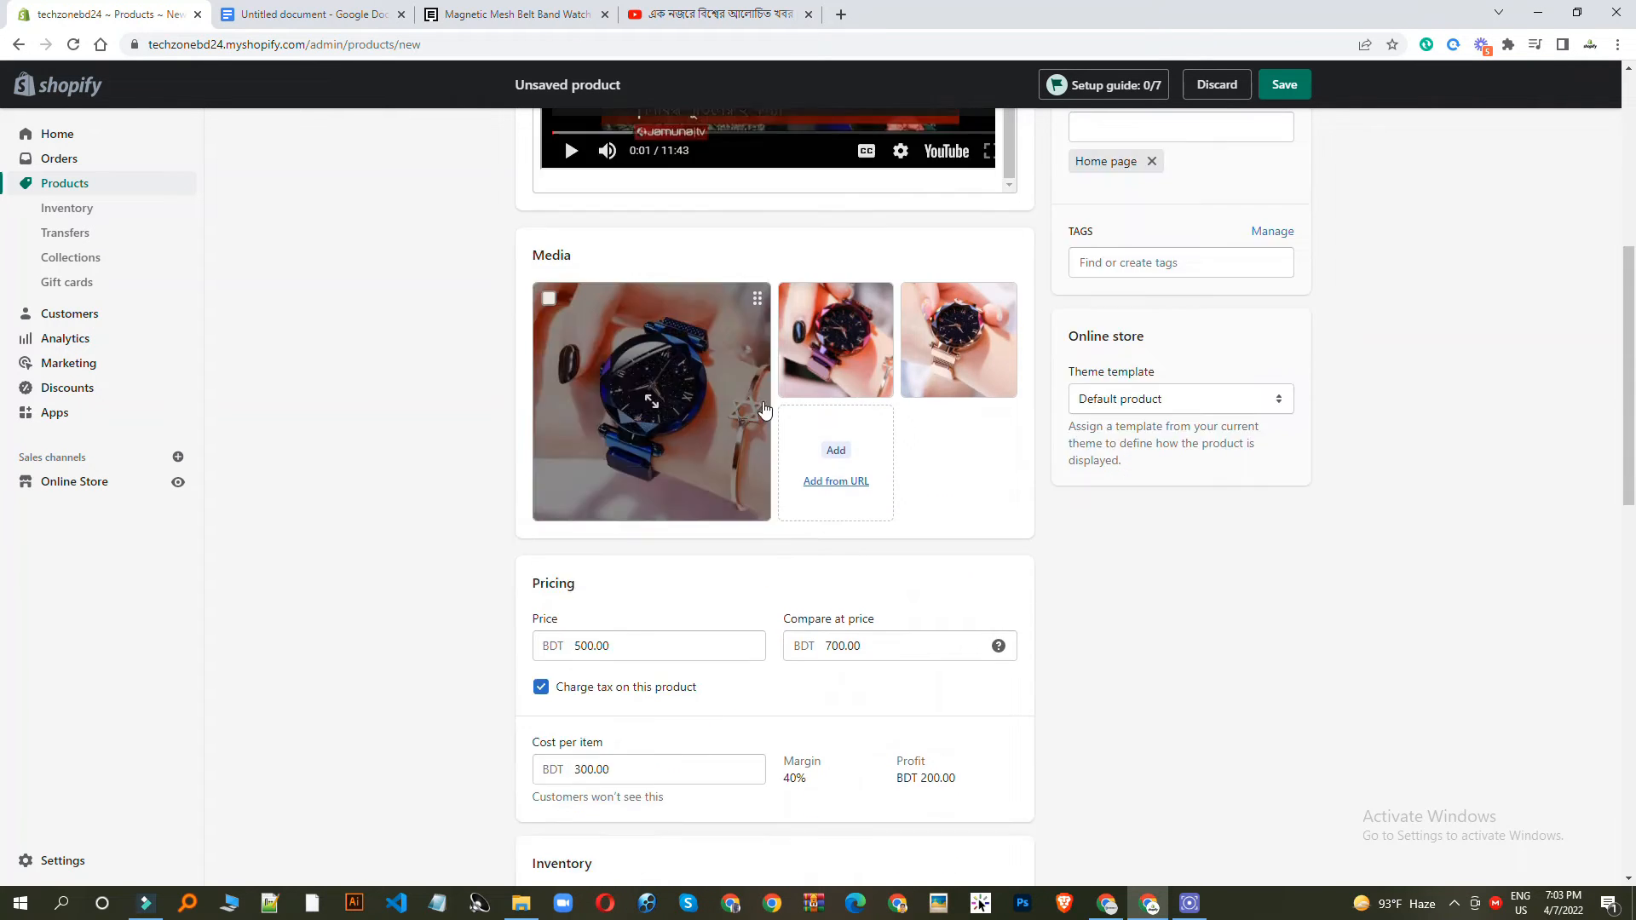
scroll(763, 410, down, 10)
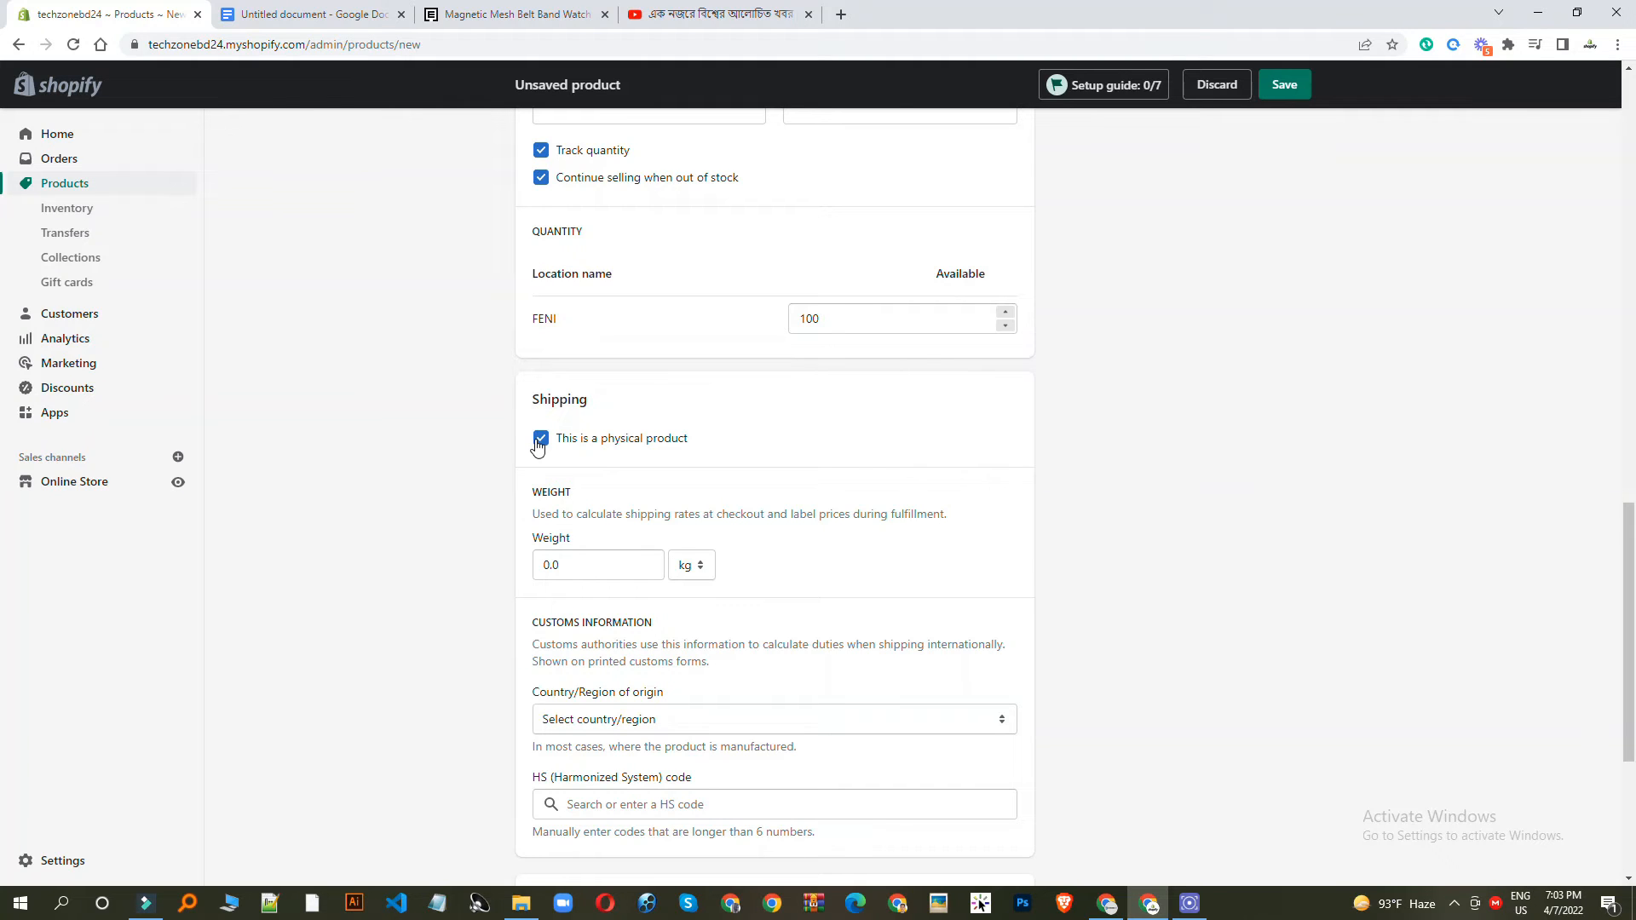
drag(585, 569, 467, 575)
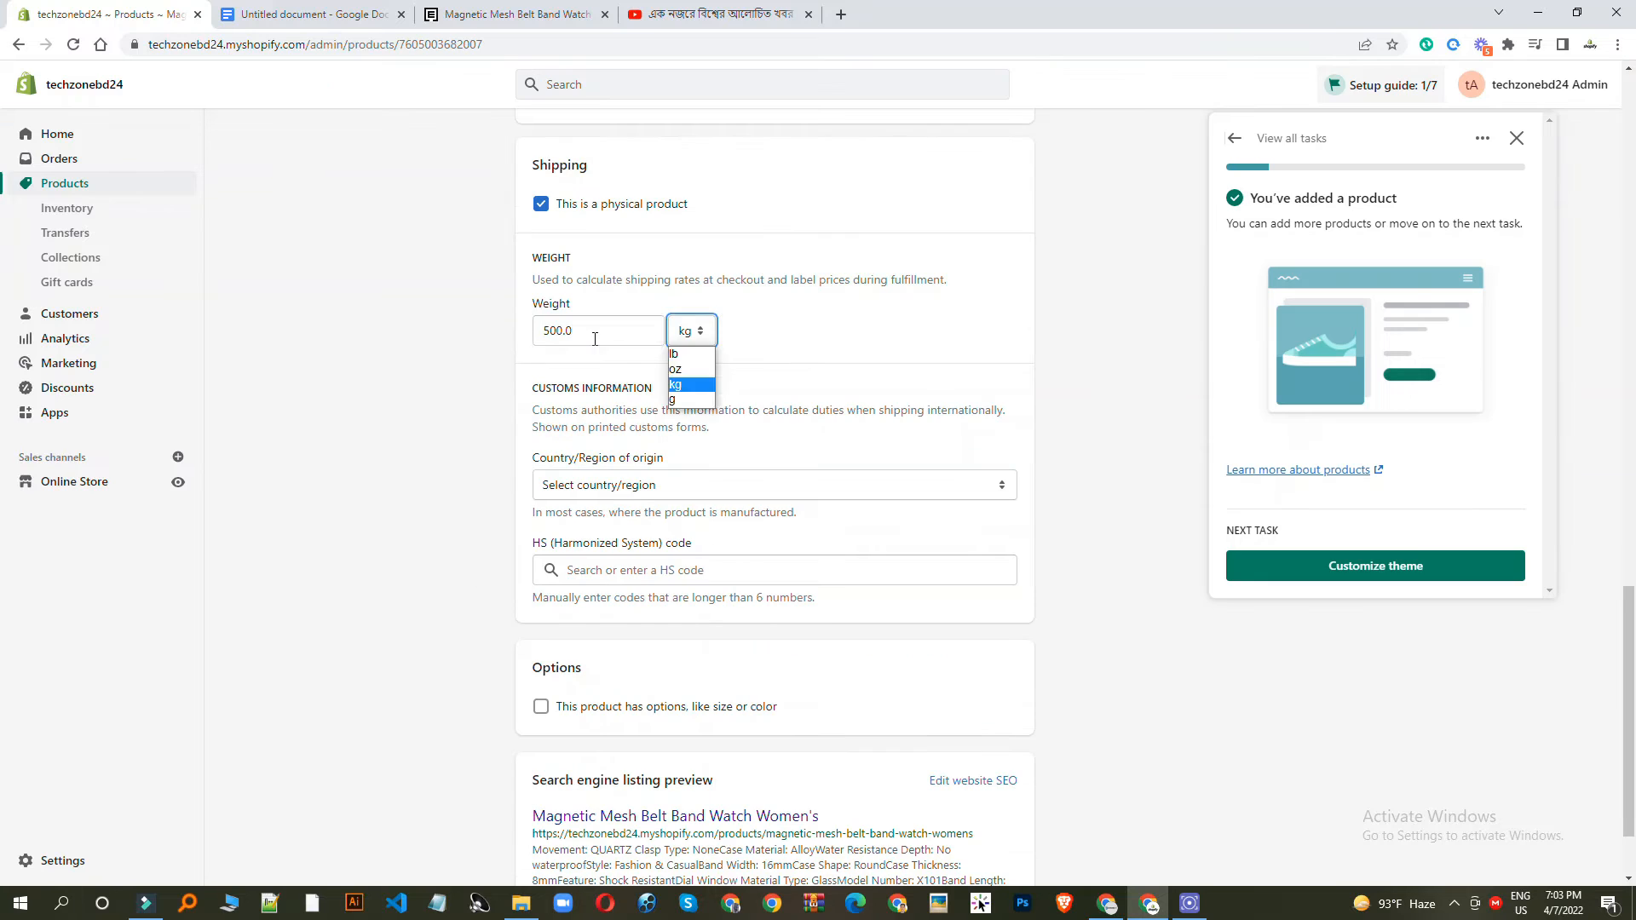
drag(591, 336, 248, 334)
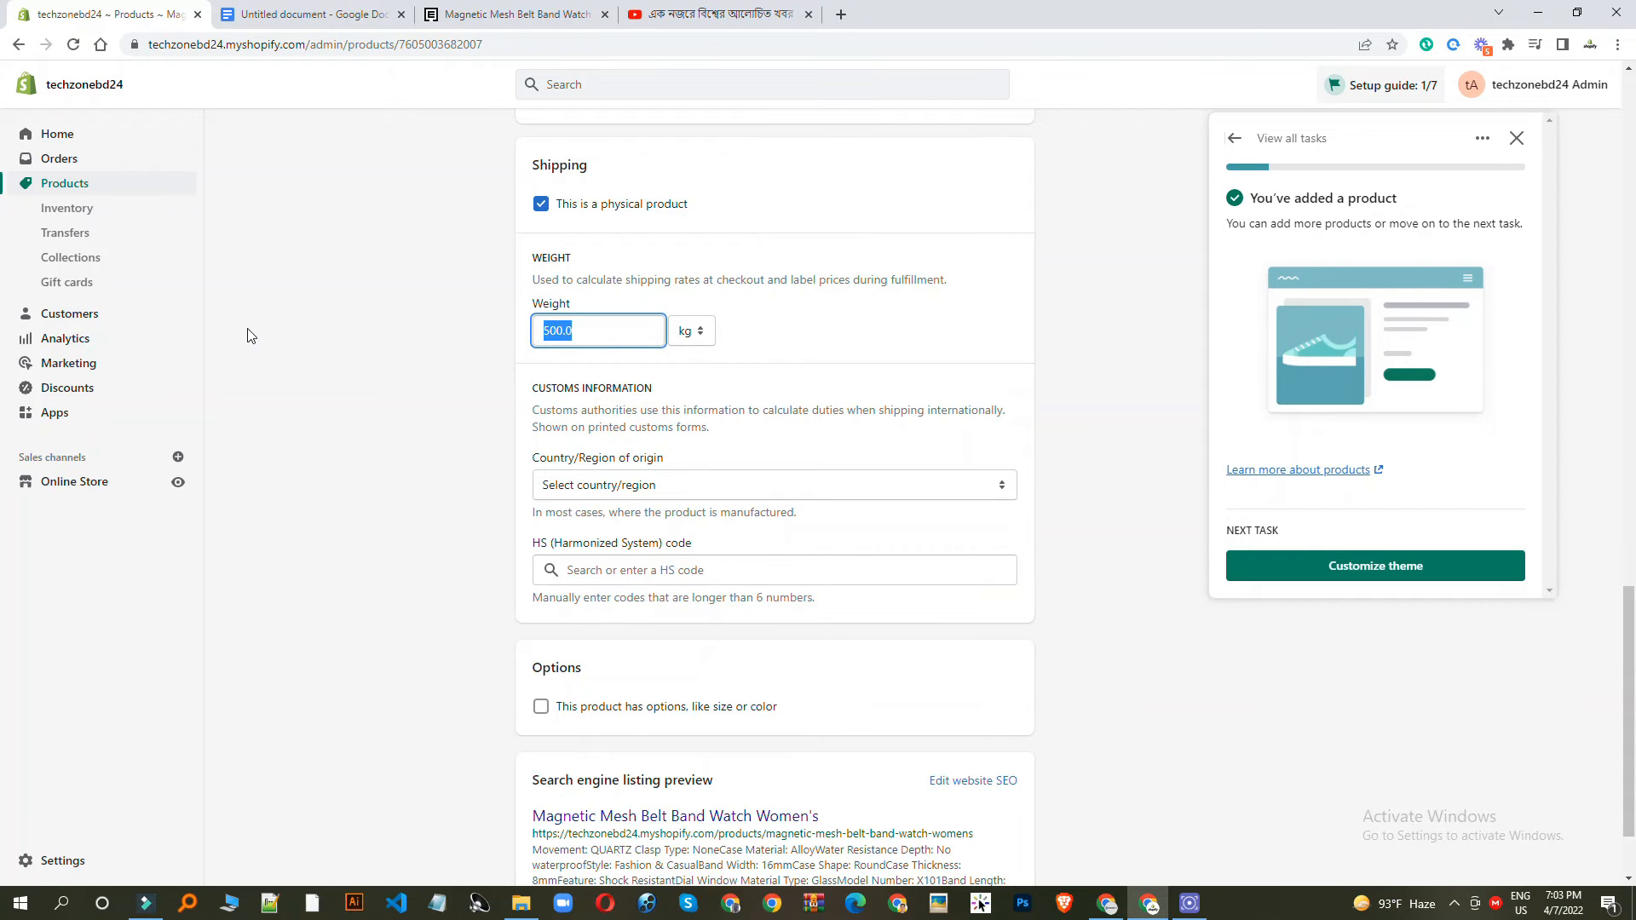
text(0.5)
click(409, 307)
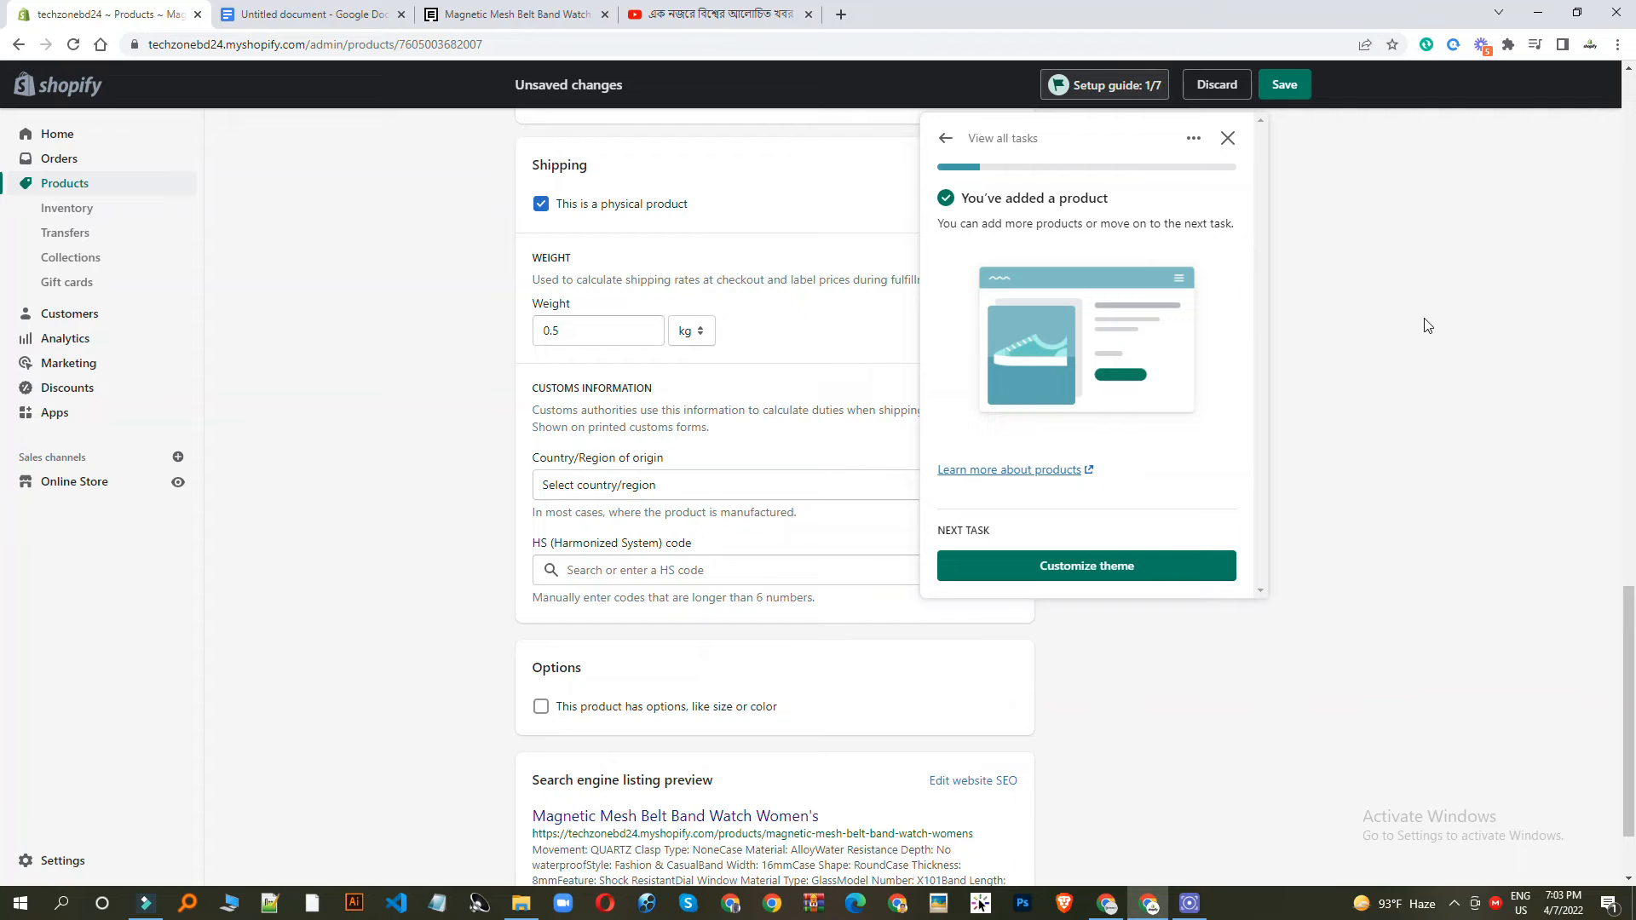
click(1084, 568)
click(1052, 417)
scroll(726, 447, down, 2)
scroll(603, 366, up, 2)
scroll(643, 367, down, 2)
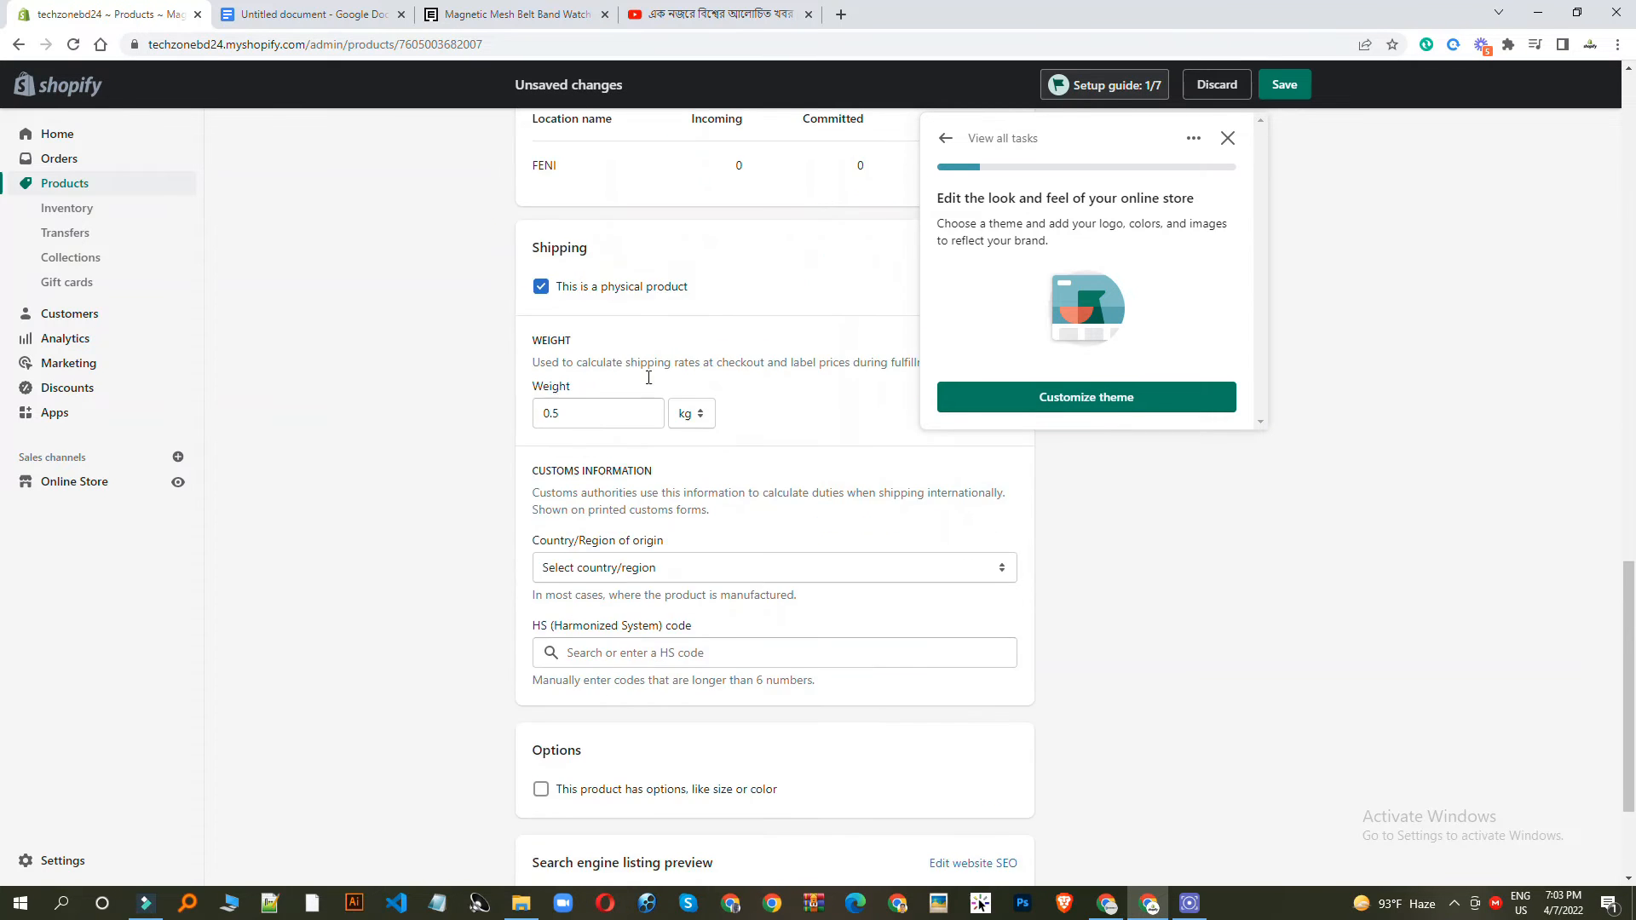
Step: Choose United States as the country/region of origin in the customs information
click(638, 375)
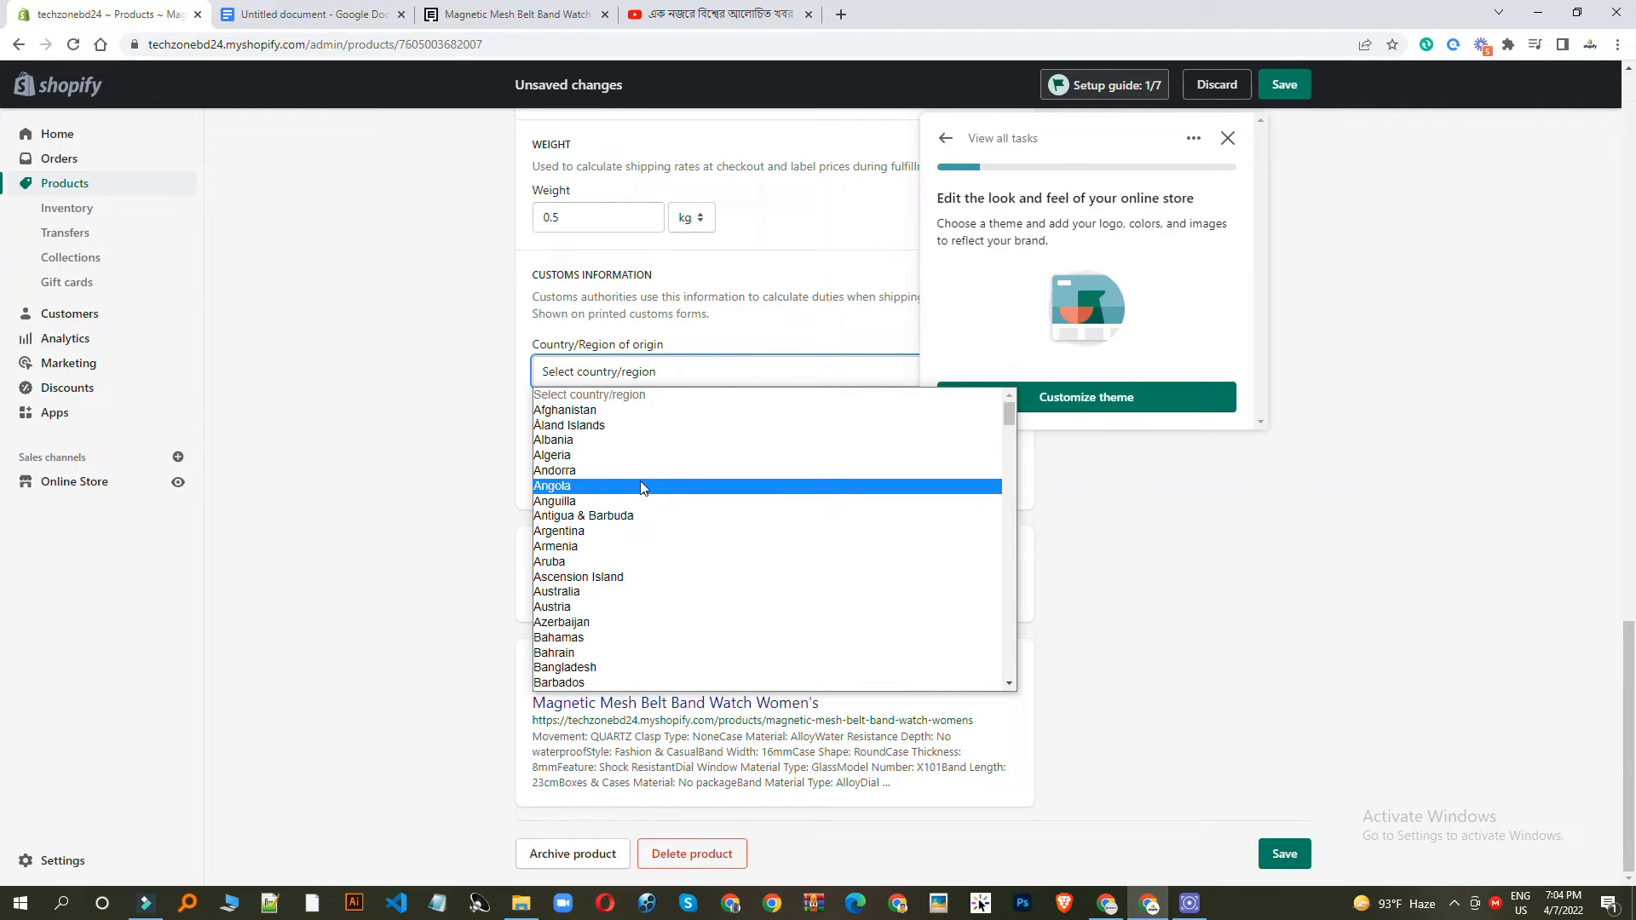
key(u)
key(n)
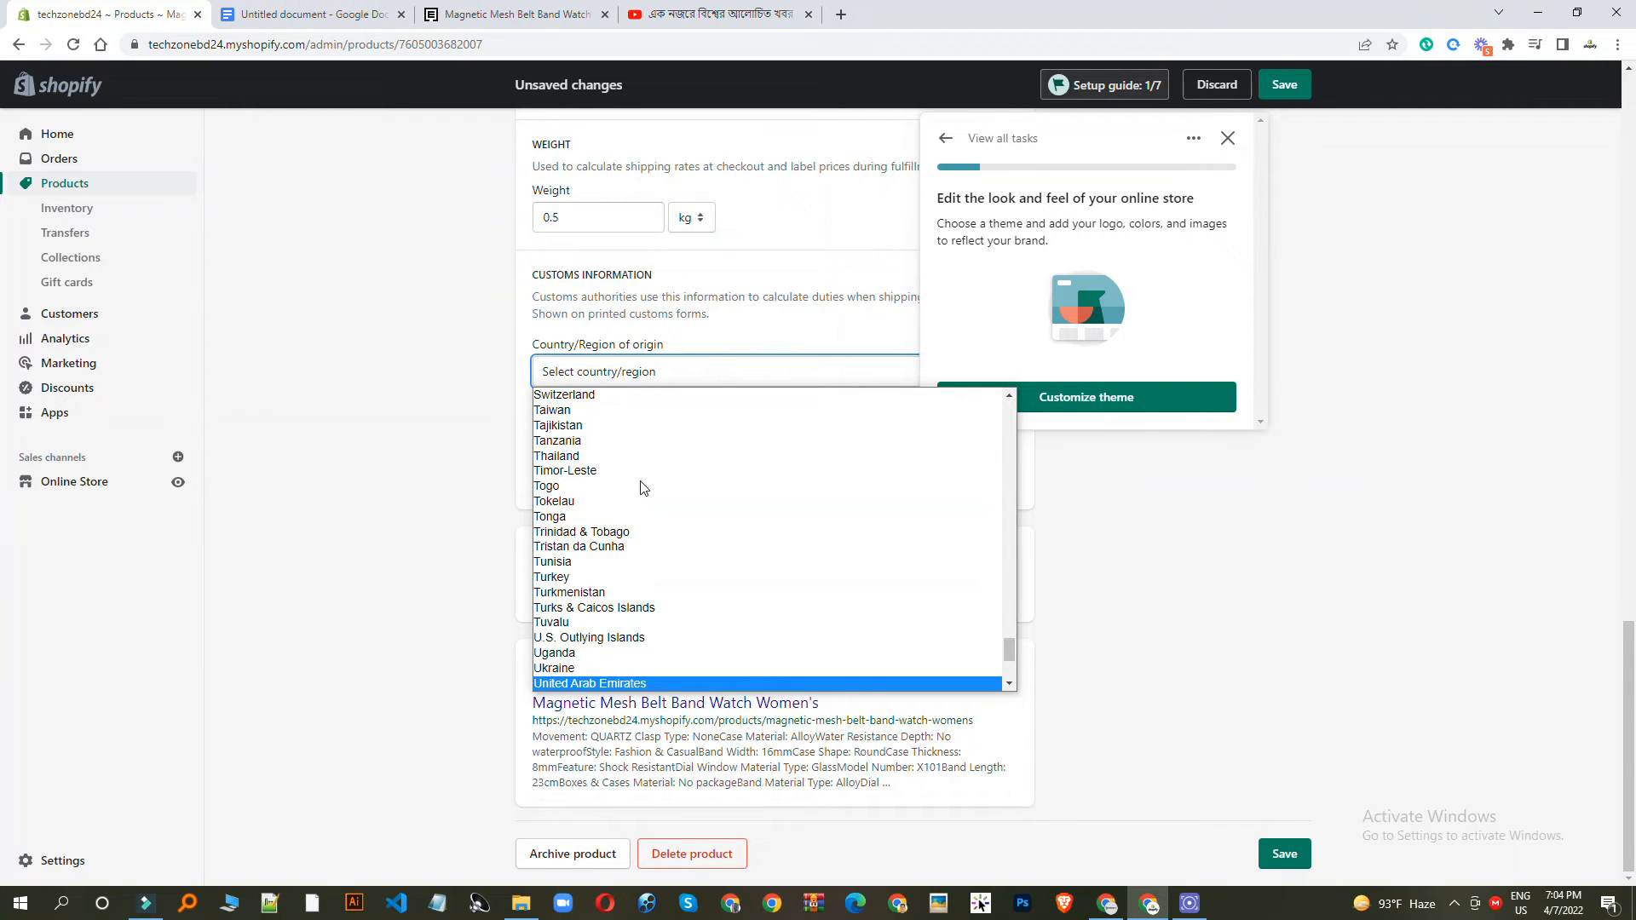
scroll(632, 591, down, 3)
click(585, 517)
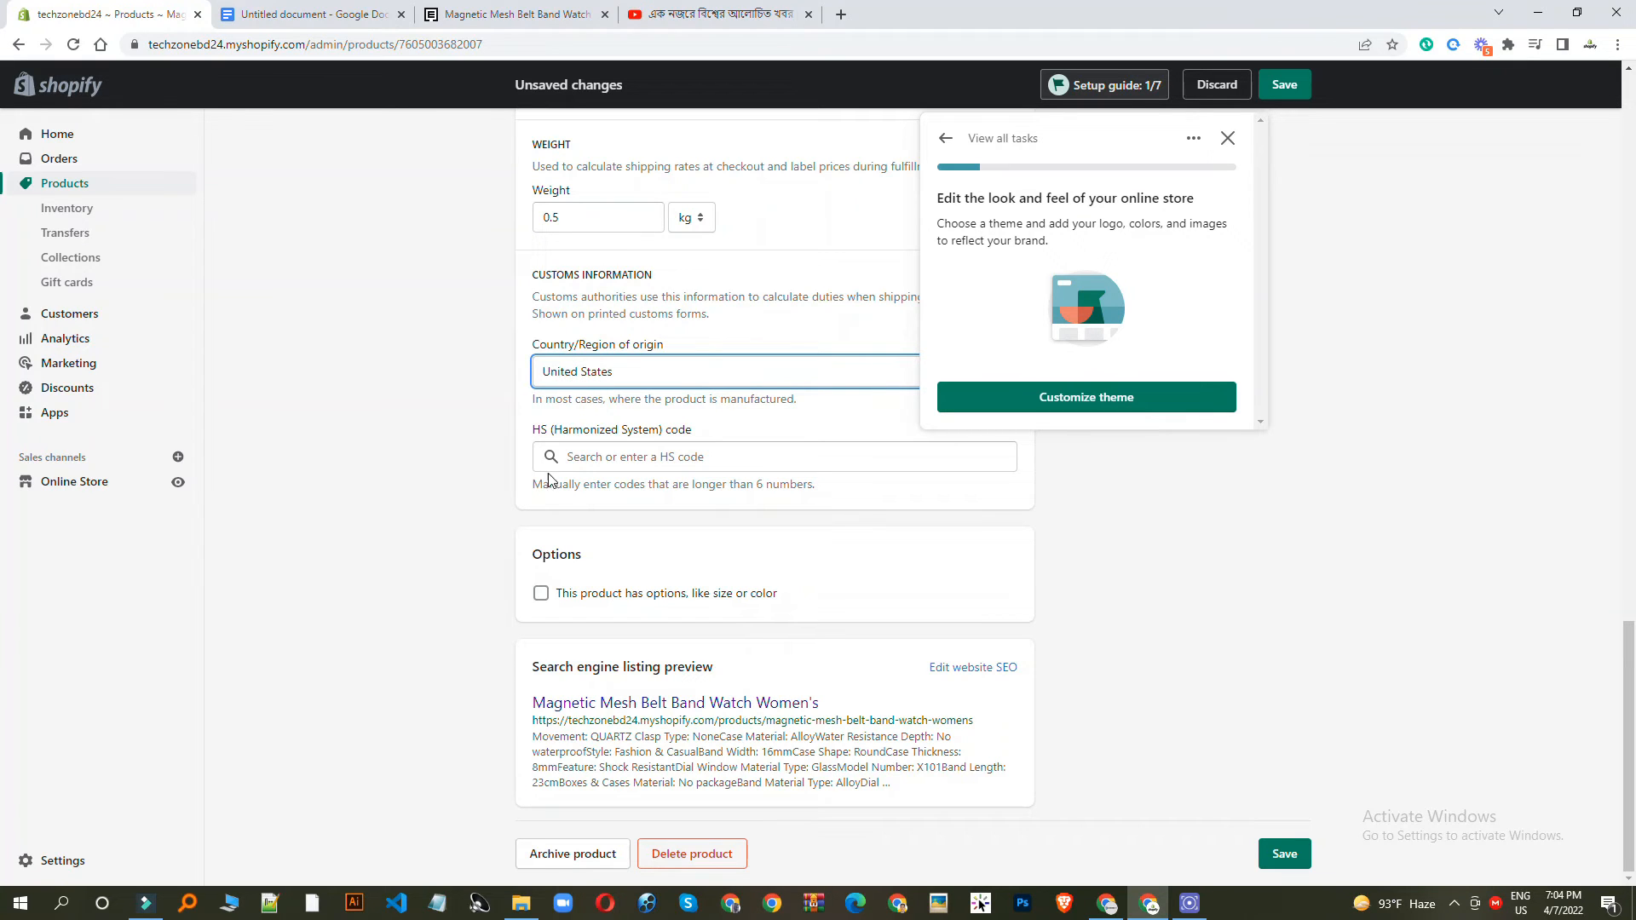
Step: Mark the product as having options like size or color and close the setup guide
click(541, 593)
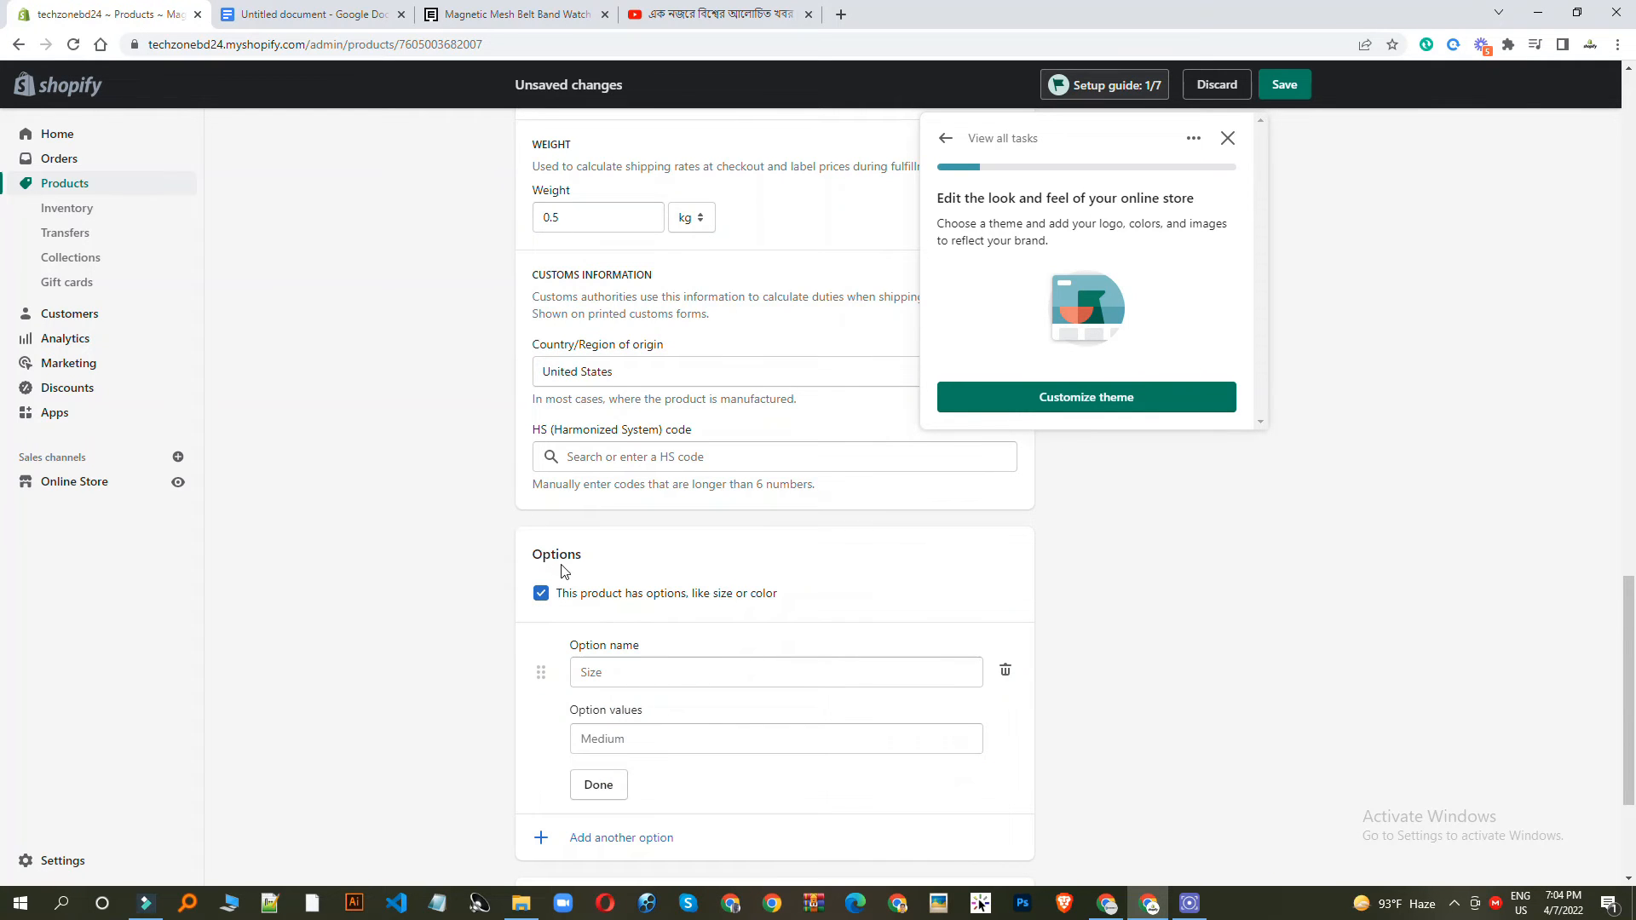
scroll(620, 601, down, 1)
scroll(620, 602, down, 2)
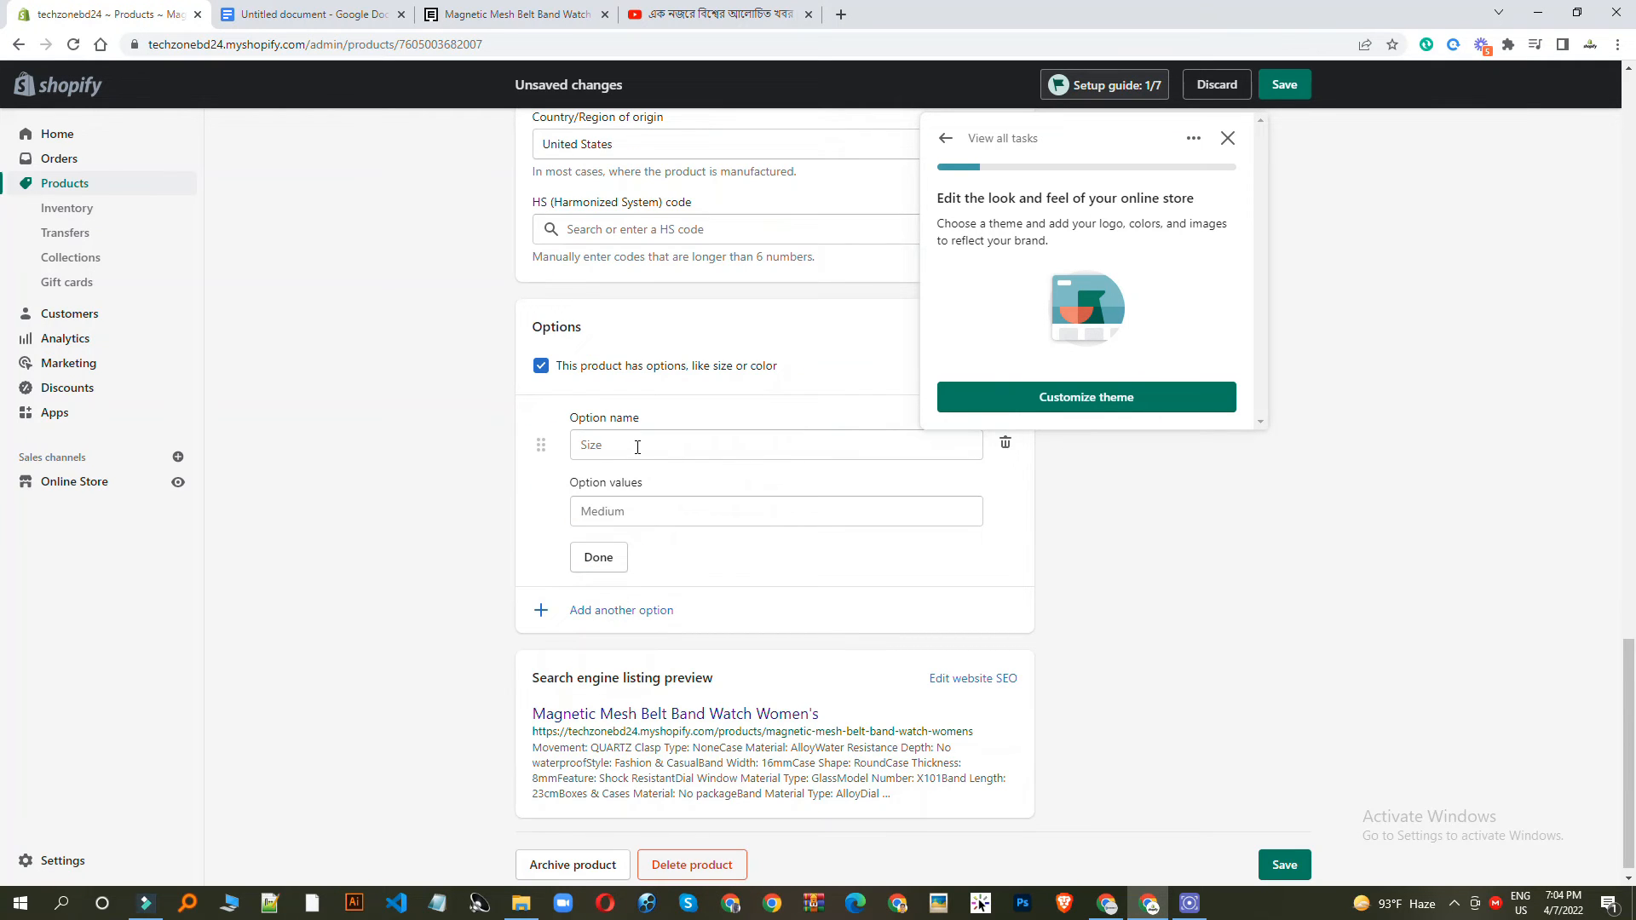
click(1228, 138)
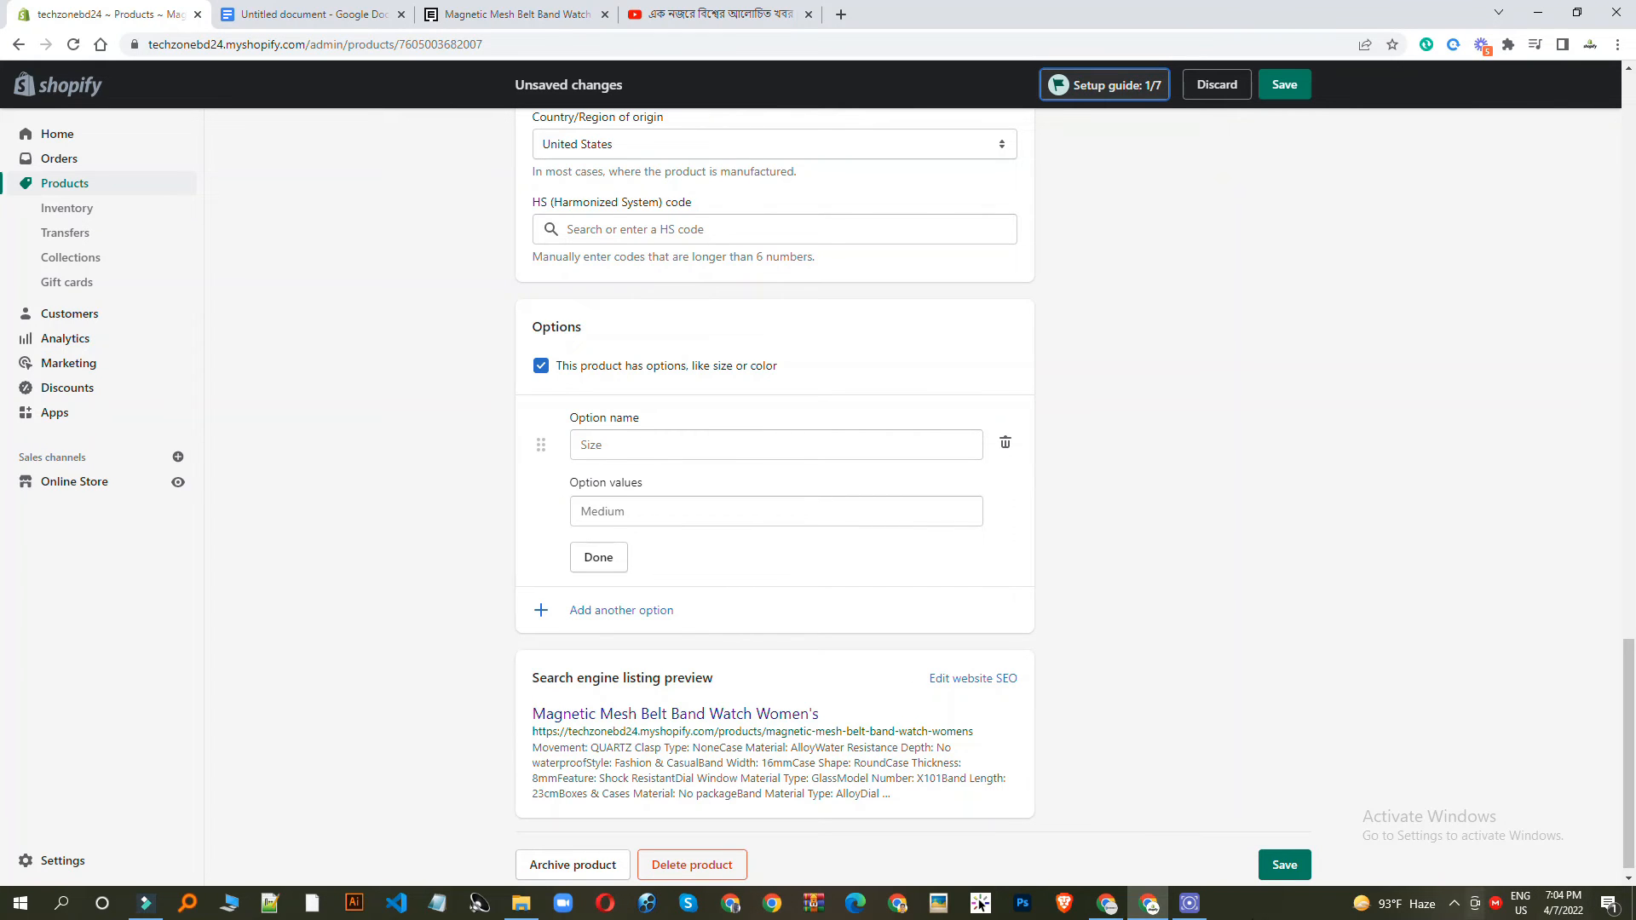
Step: Enter M, L, XL and XXL as the first product option's values, following the size list in the Google Docs document
scroll(789, 340, up, 12)
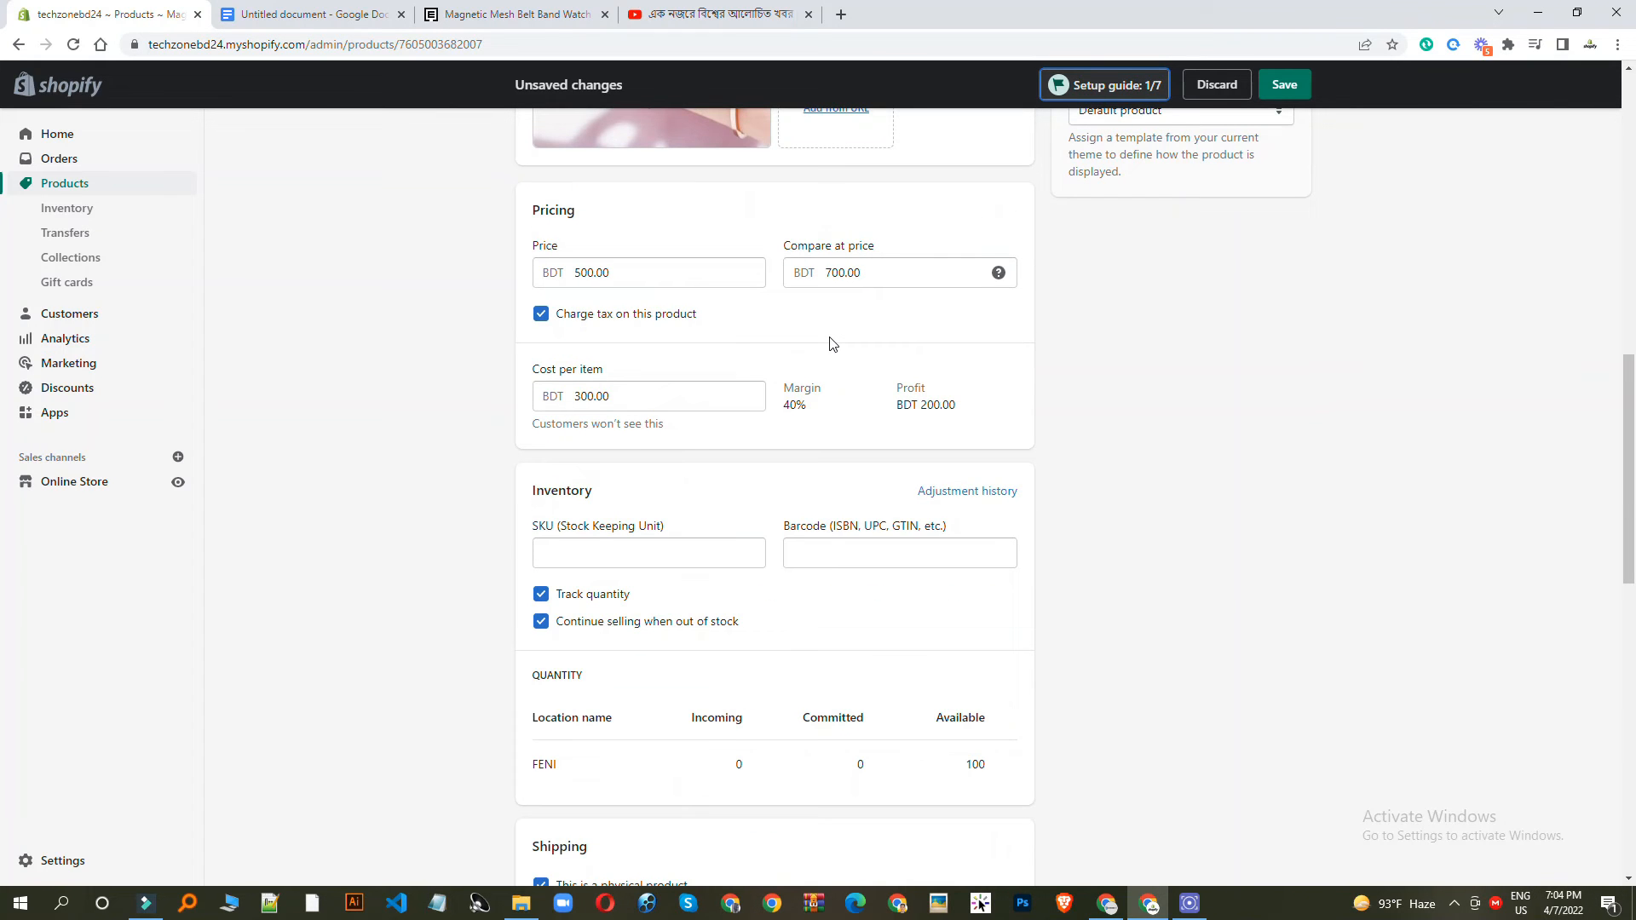
scroll(762, 347, down, 8)
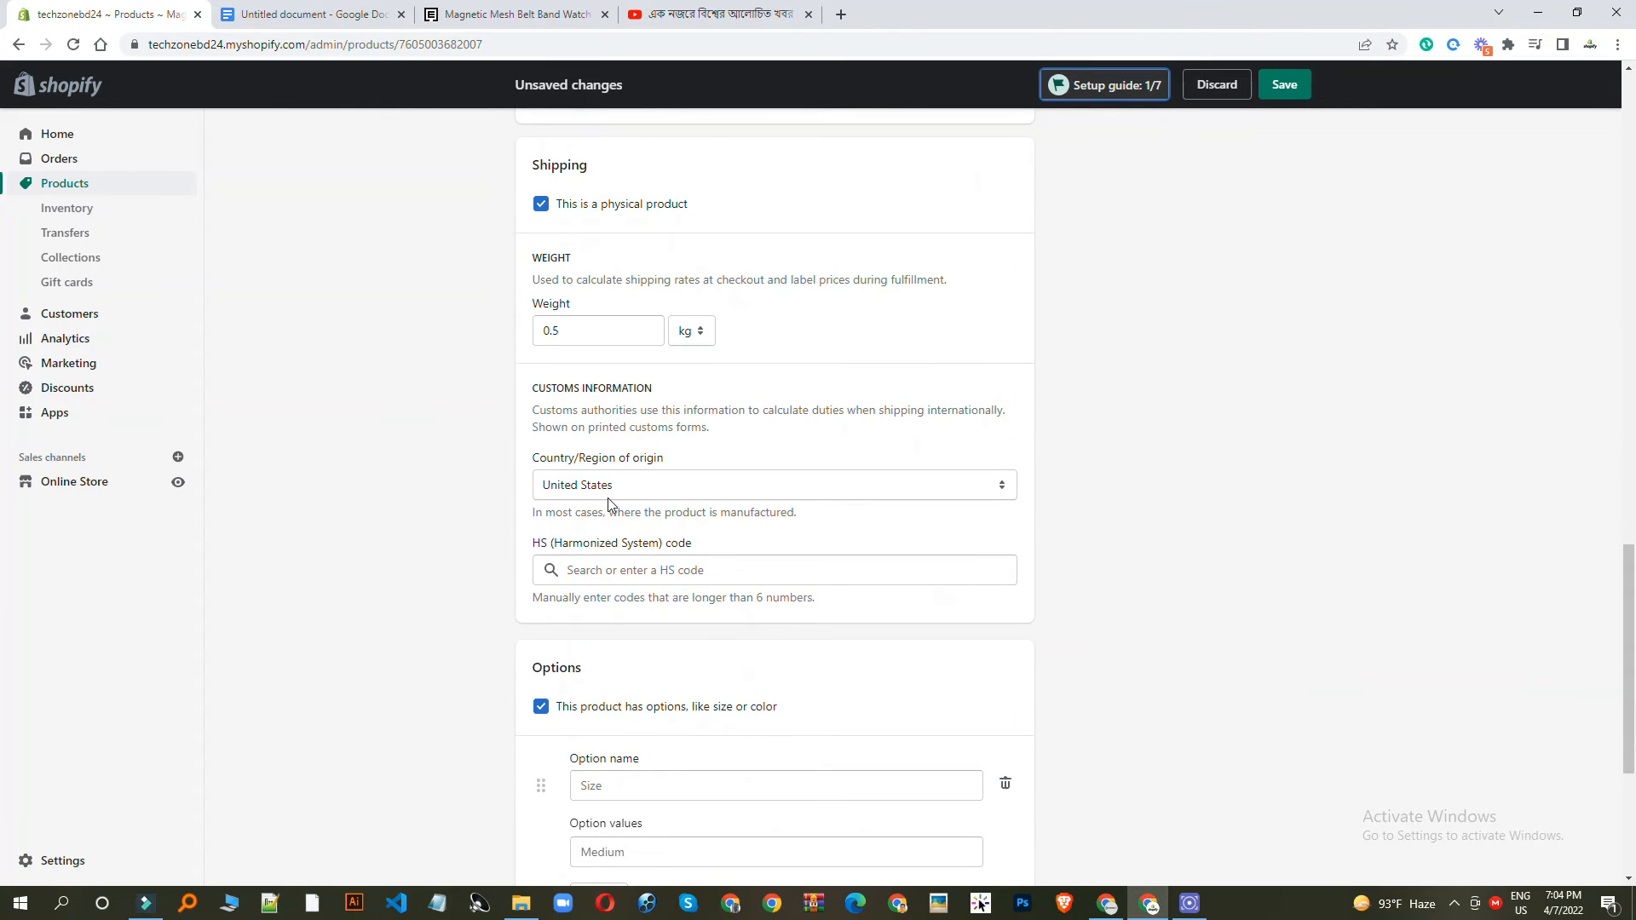
scroll(608, 503, down, 3)
click(687, 625)
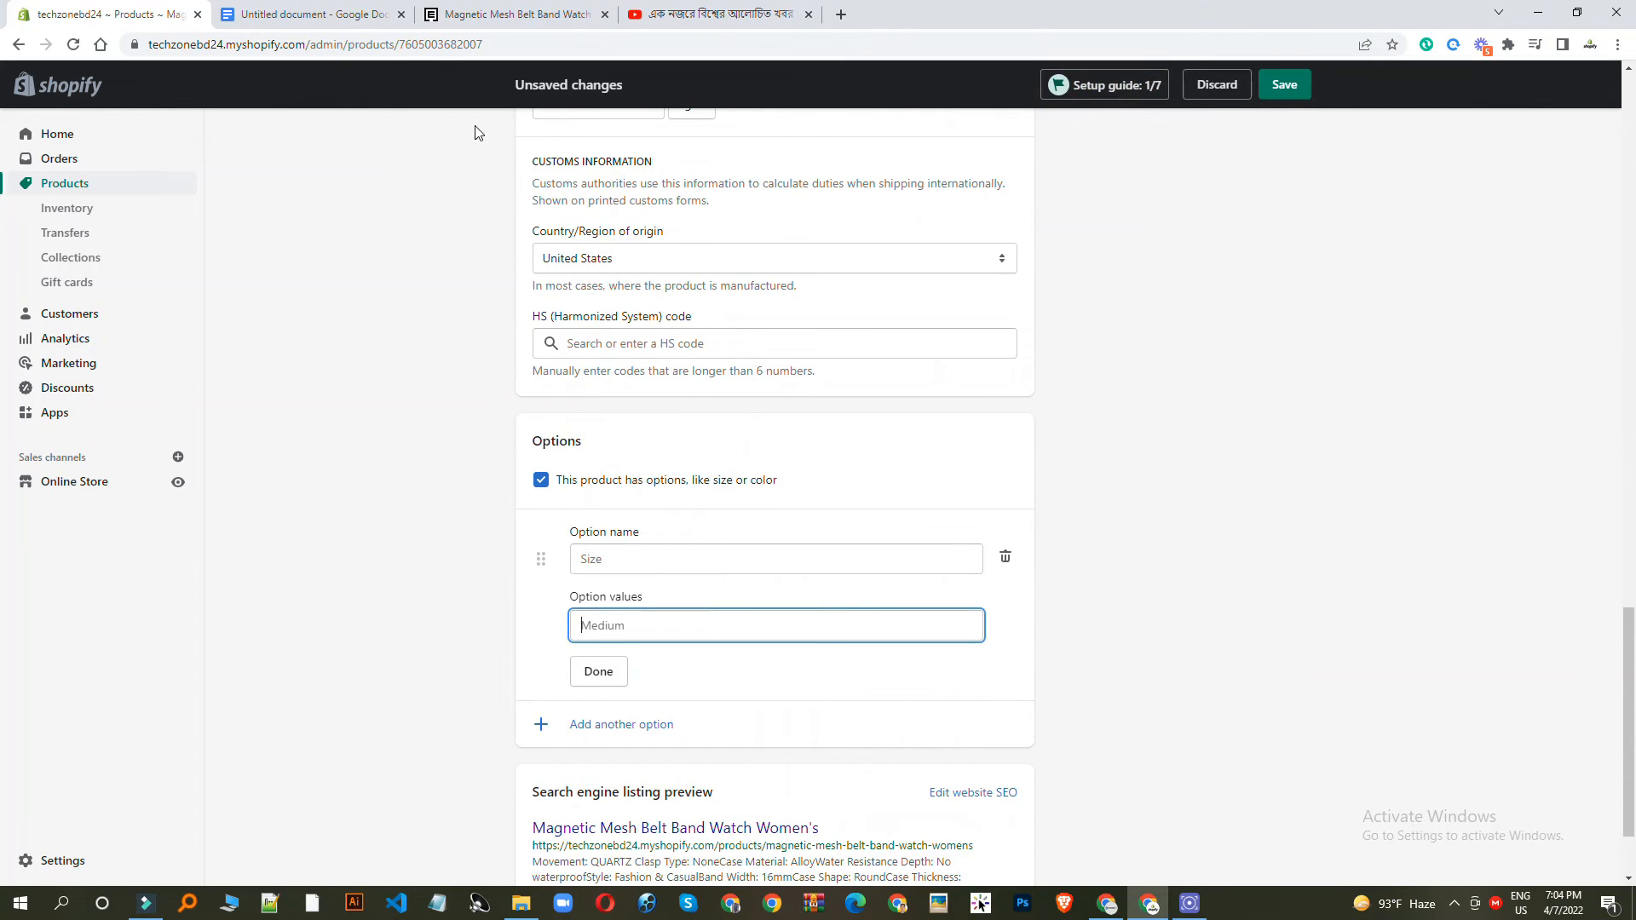
click(350, 15)
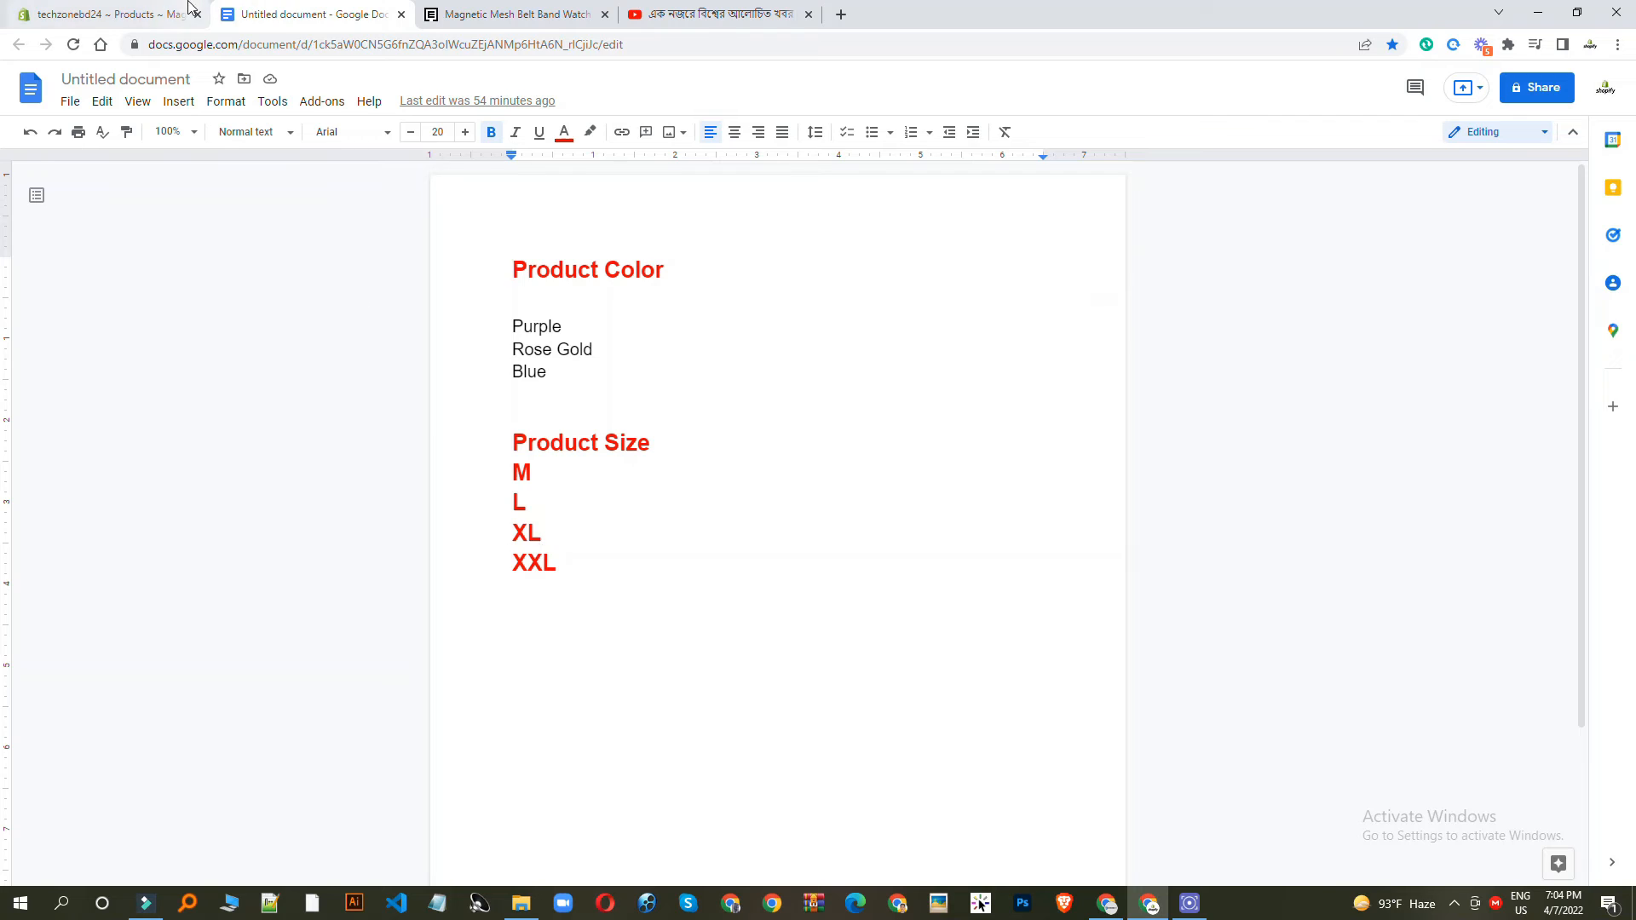
click(111, 15)
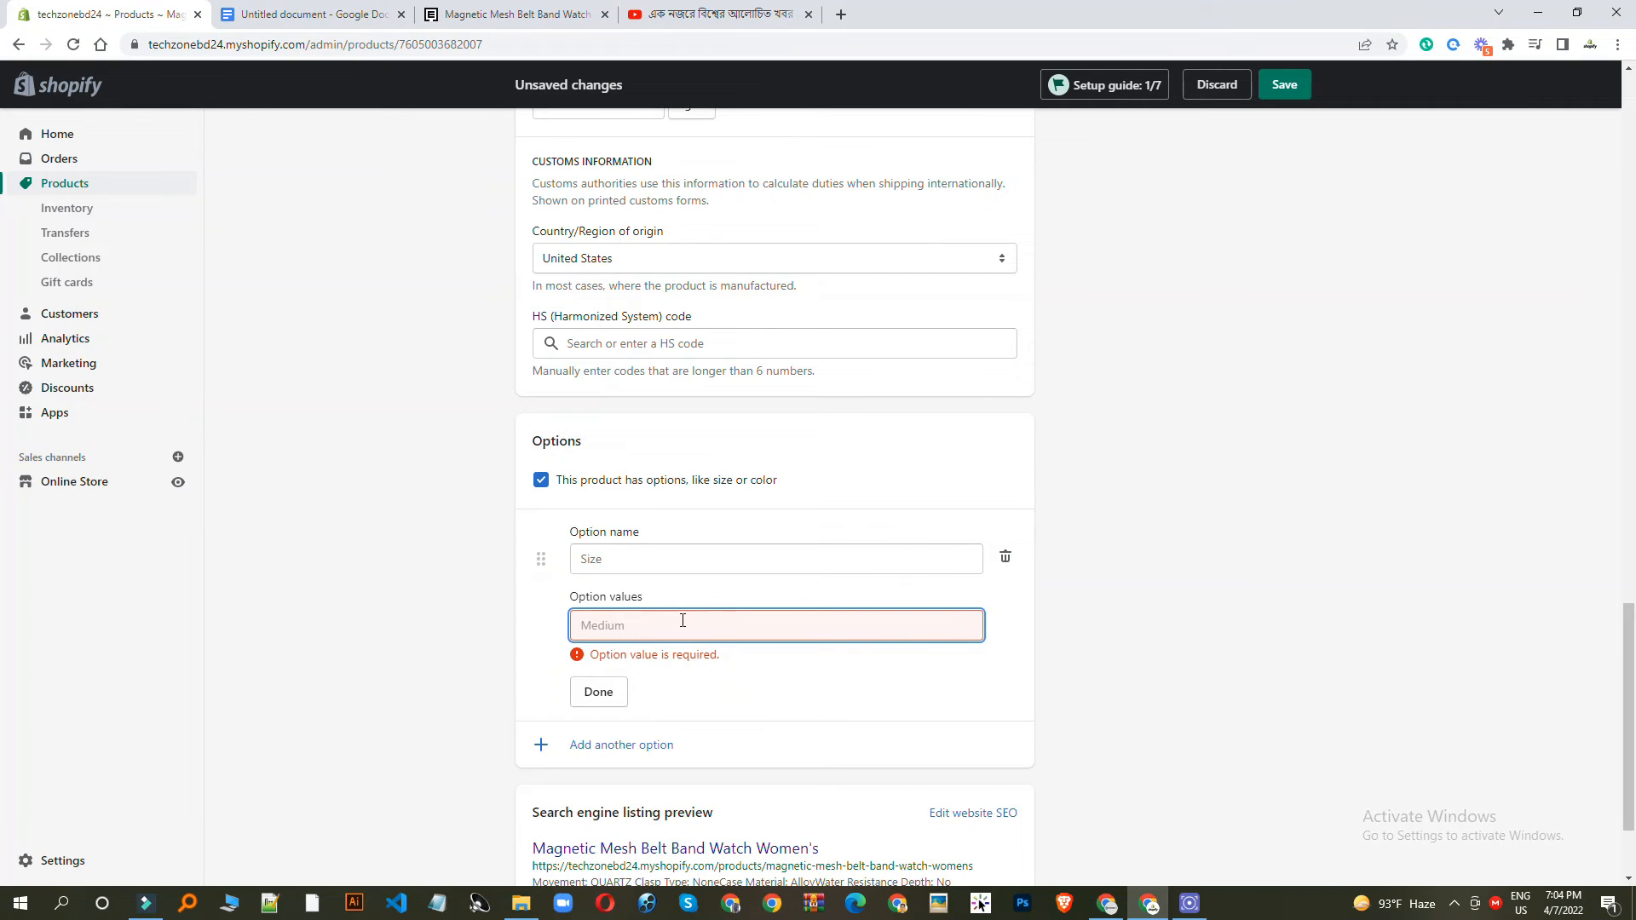
text(M)
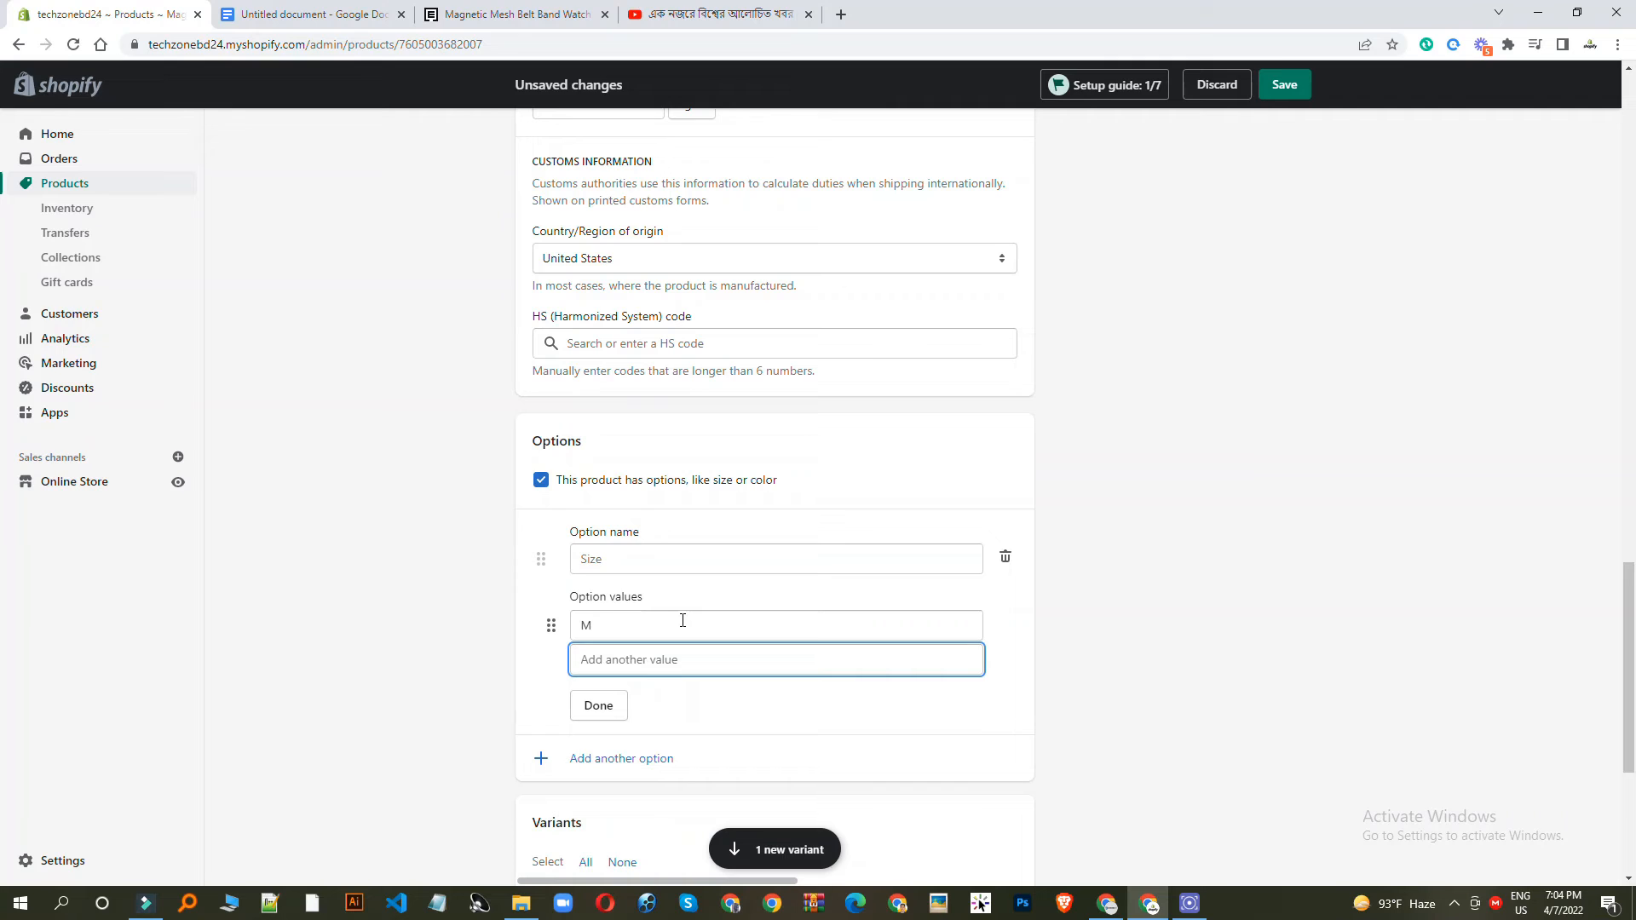
text(L)
key(Tab)
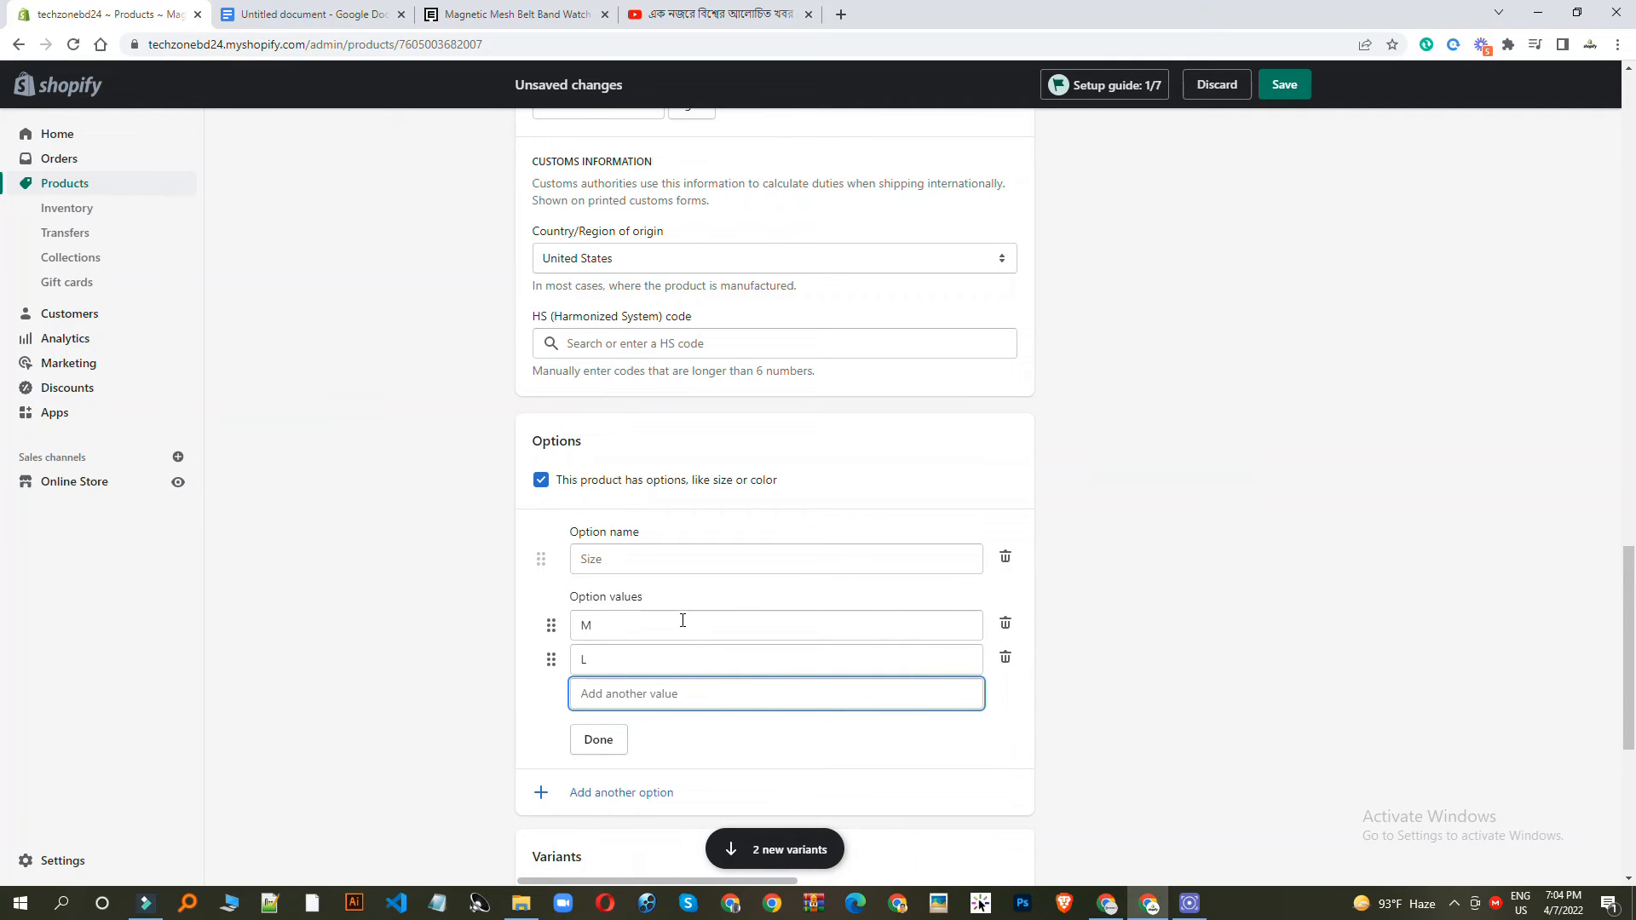
text(XL)
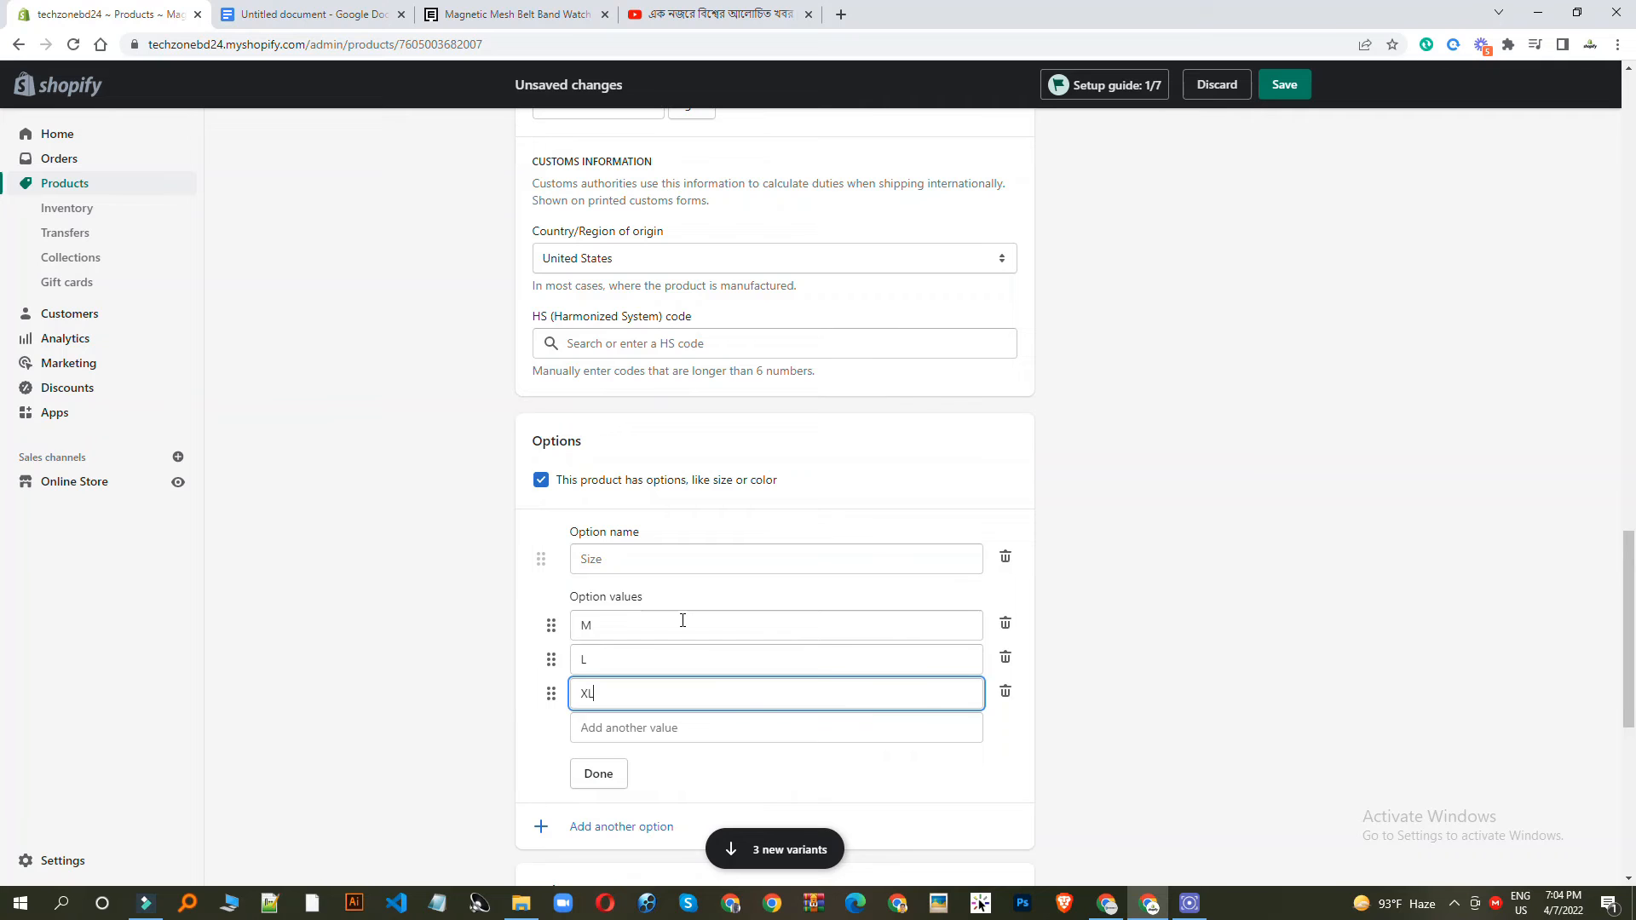
text(XX)
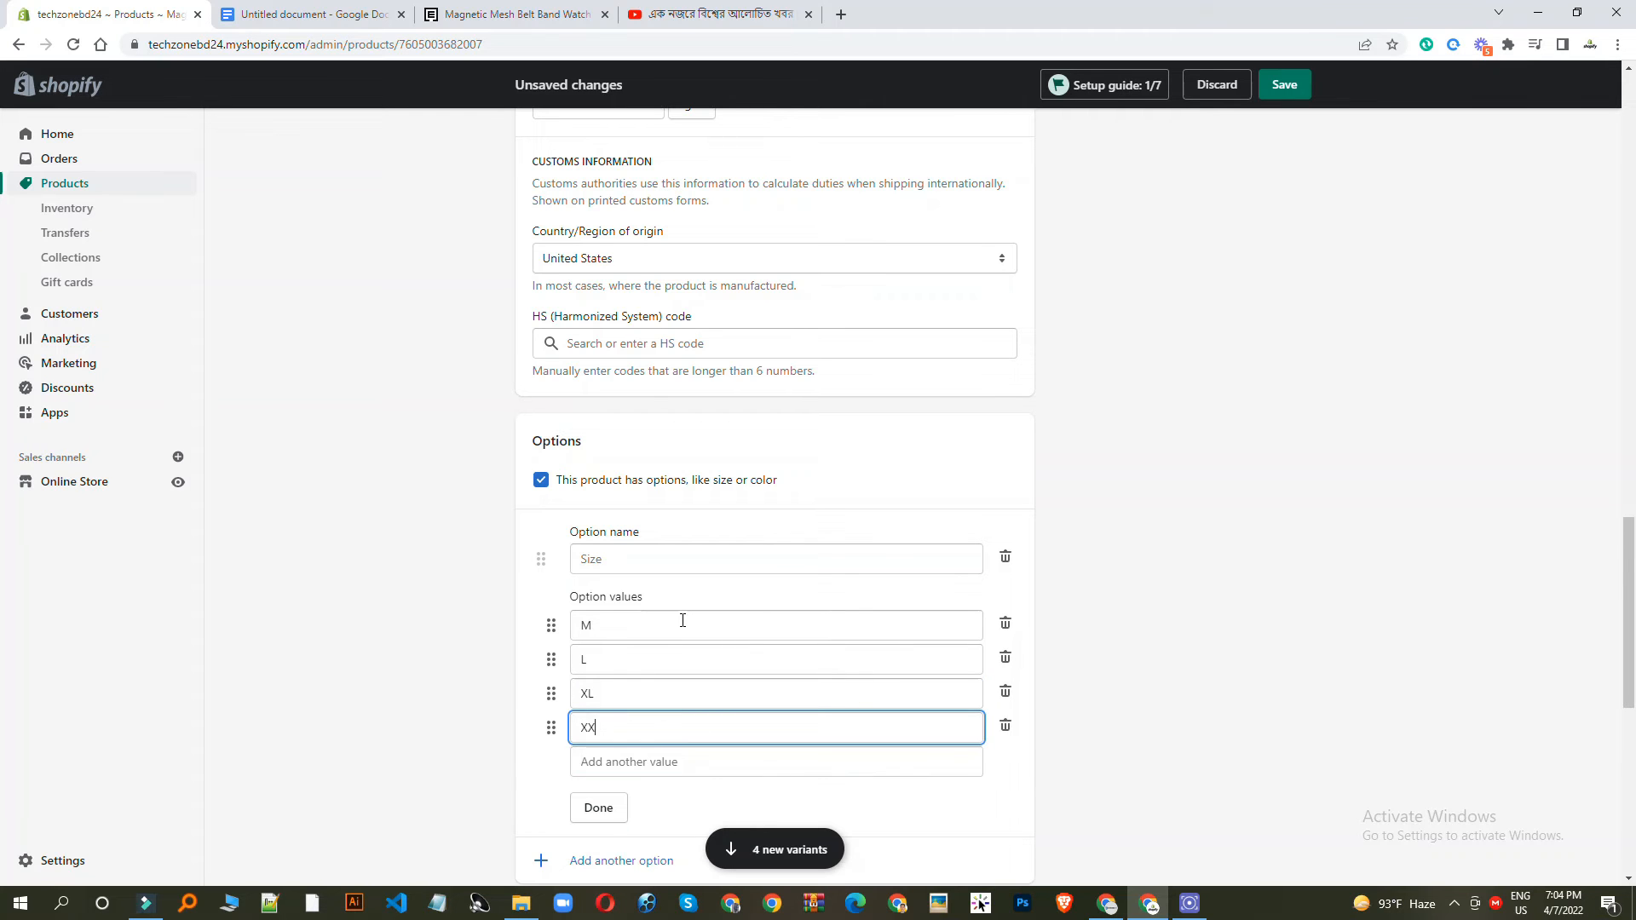
click(1220, 661)
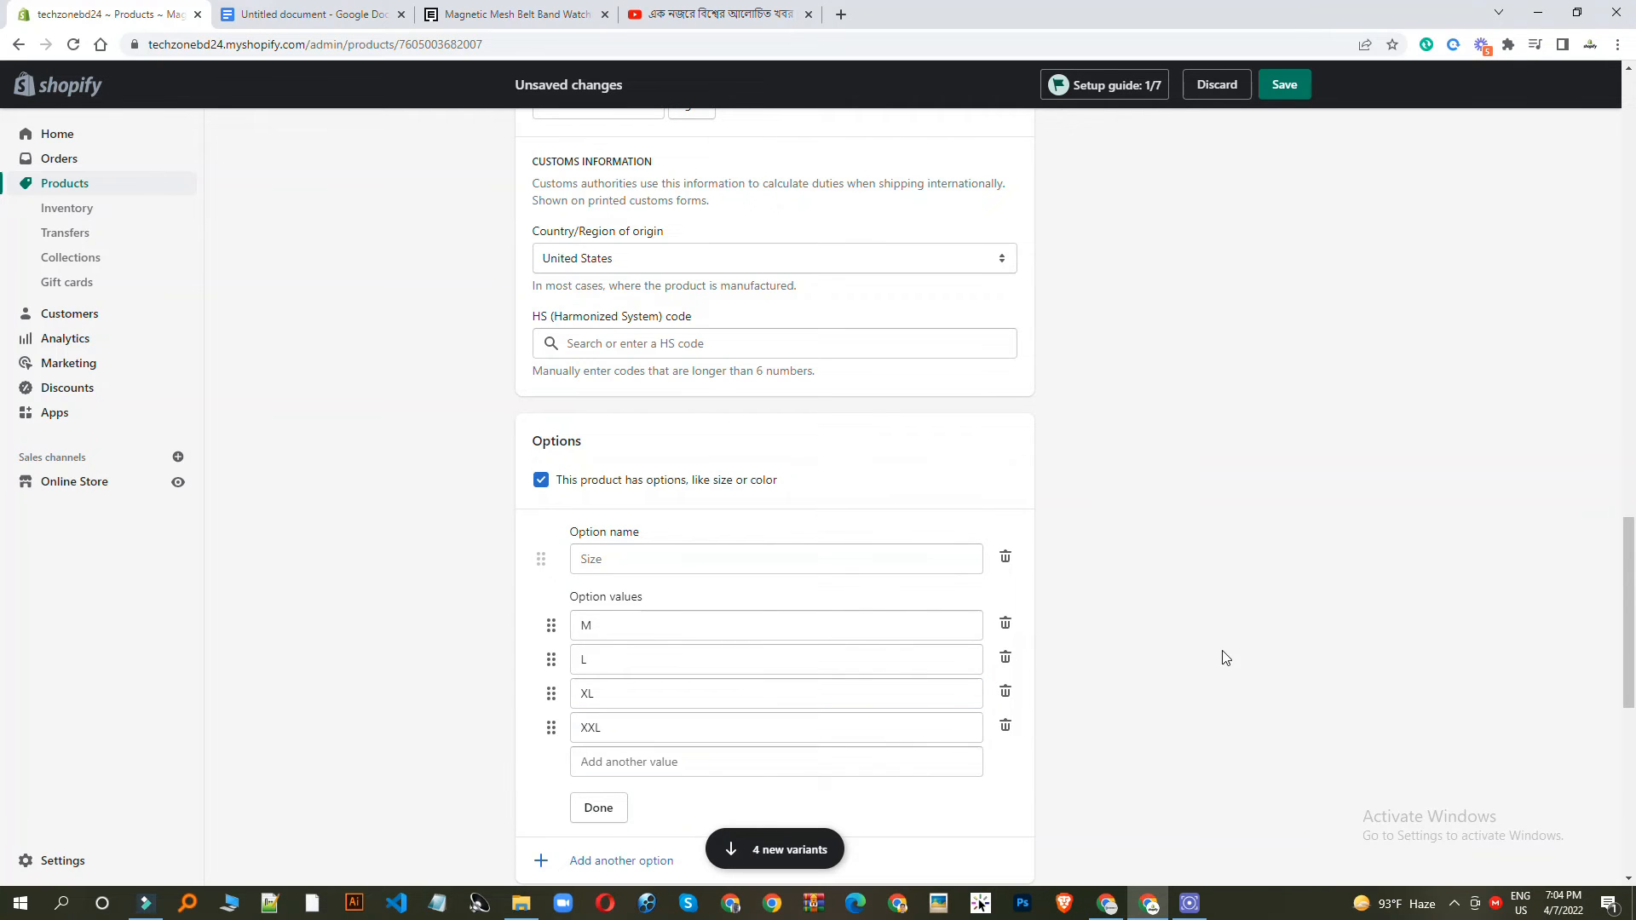
Step: Name the first product option Size
scroll(755, 694, down, 3)
click(615, 586)
scroll(851, 504, up, 3)
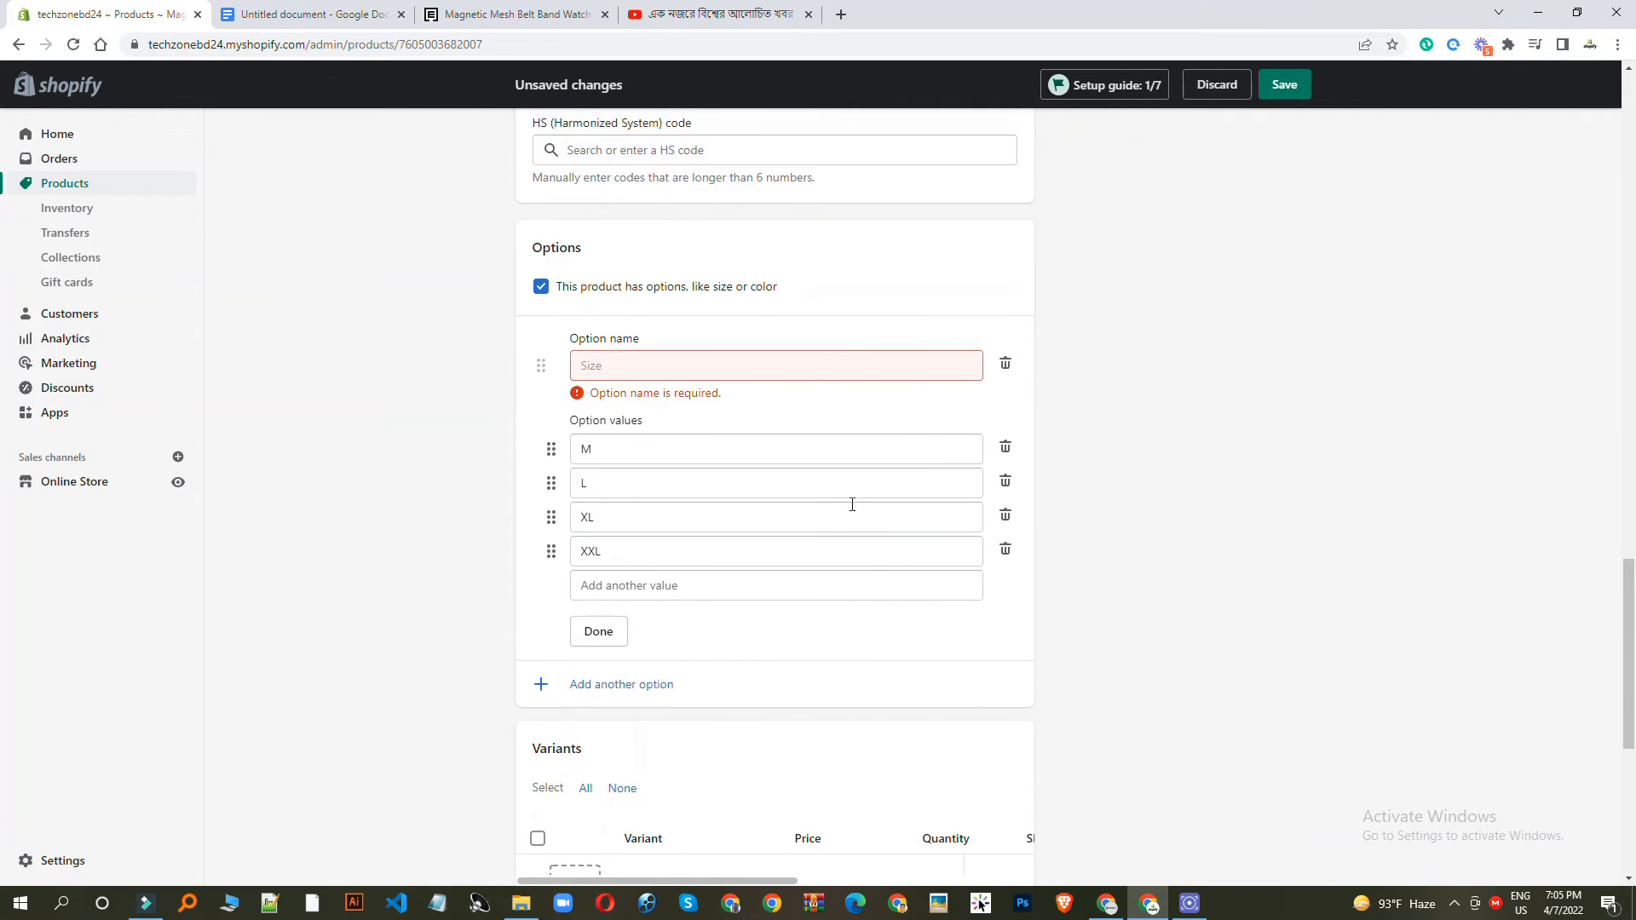
click(622, 555)
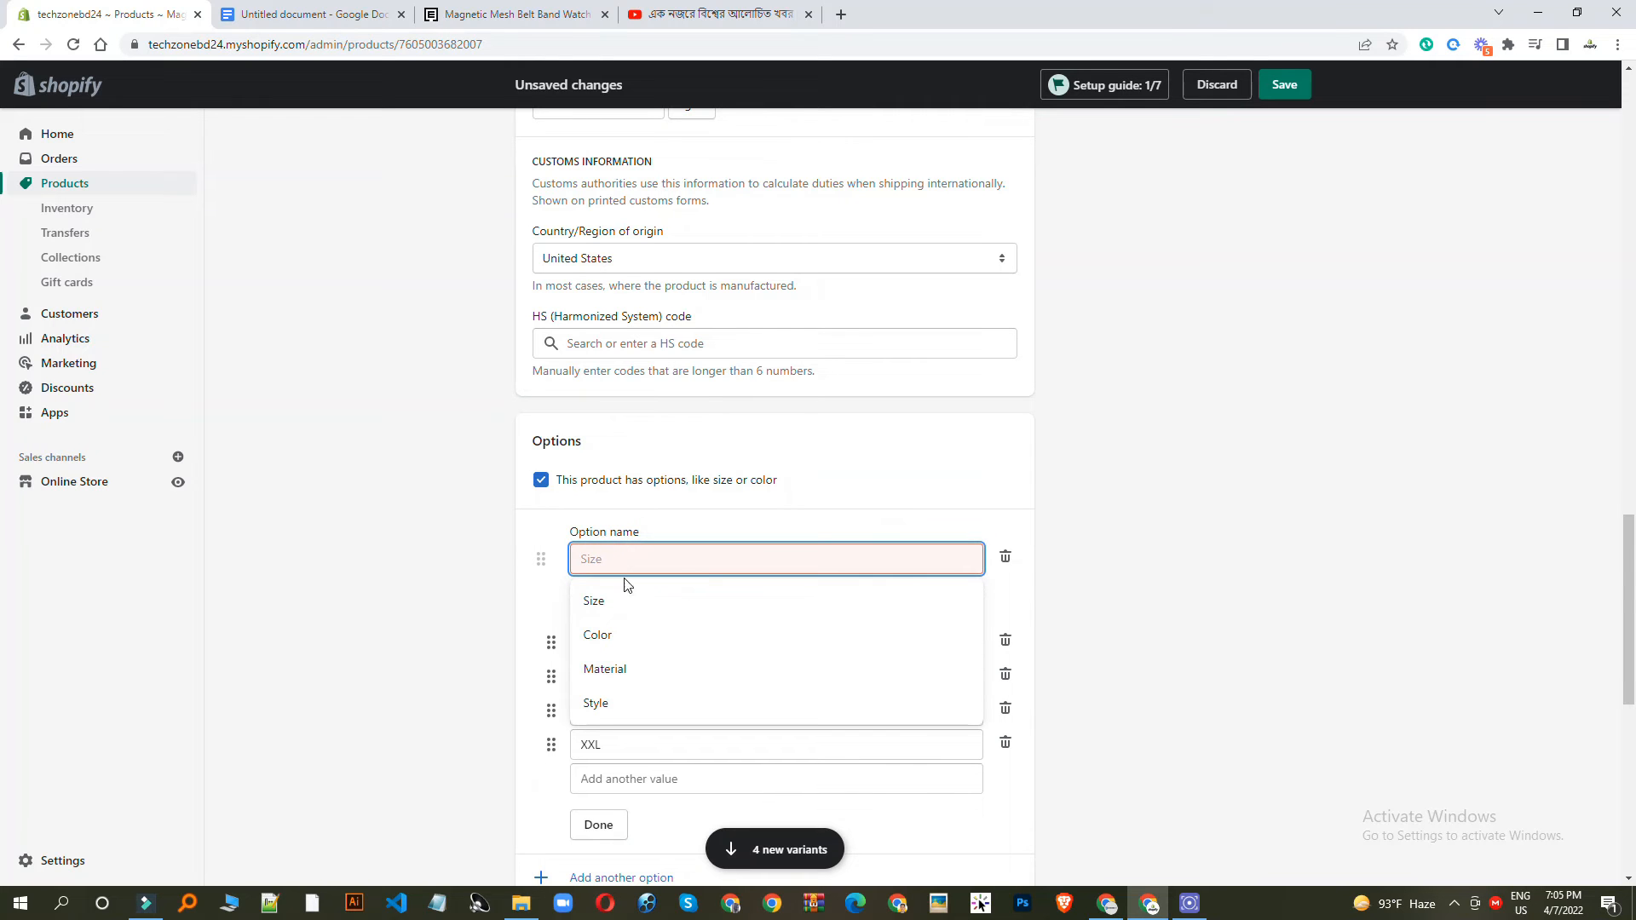
click(627, 593)
Step: Add a second product option and name it Color
scroll(1168, 548, down, 3)
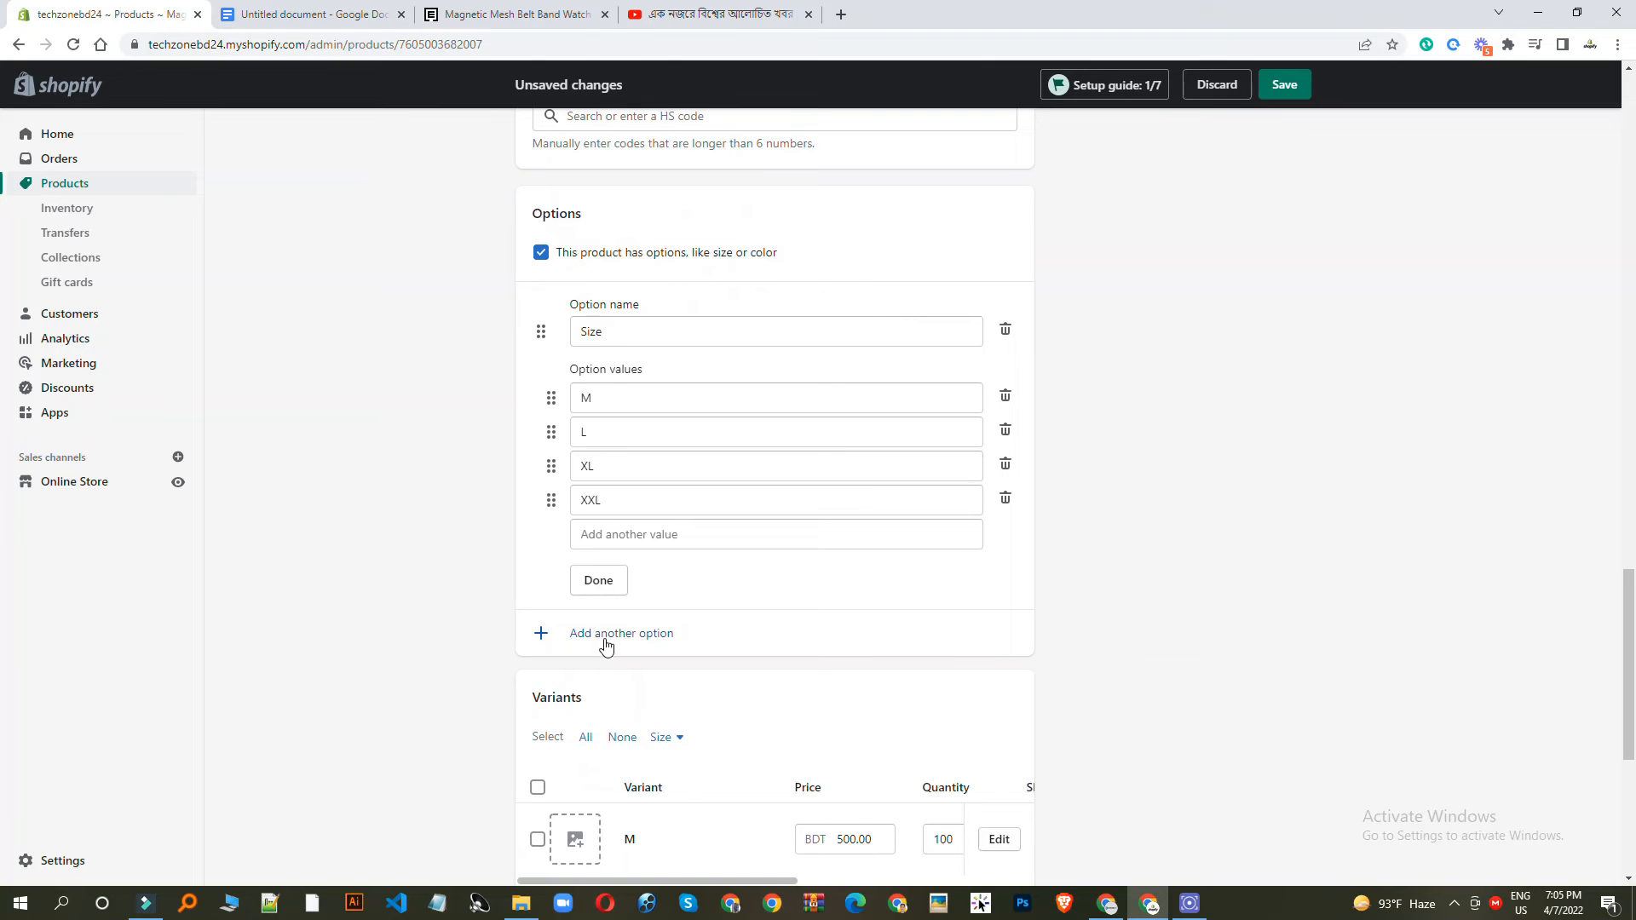
click(606, 645)
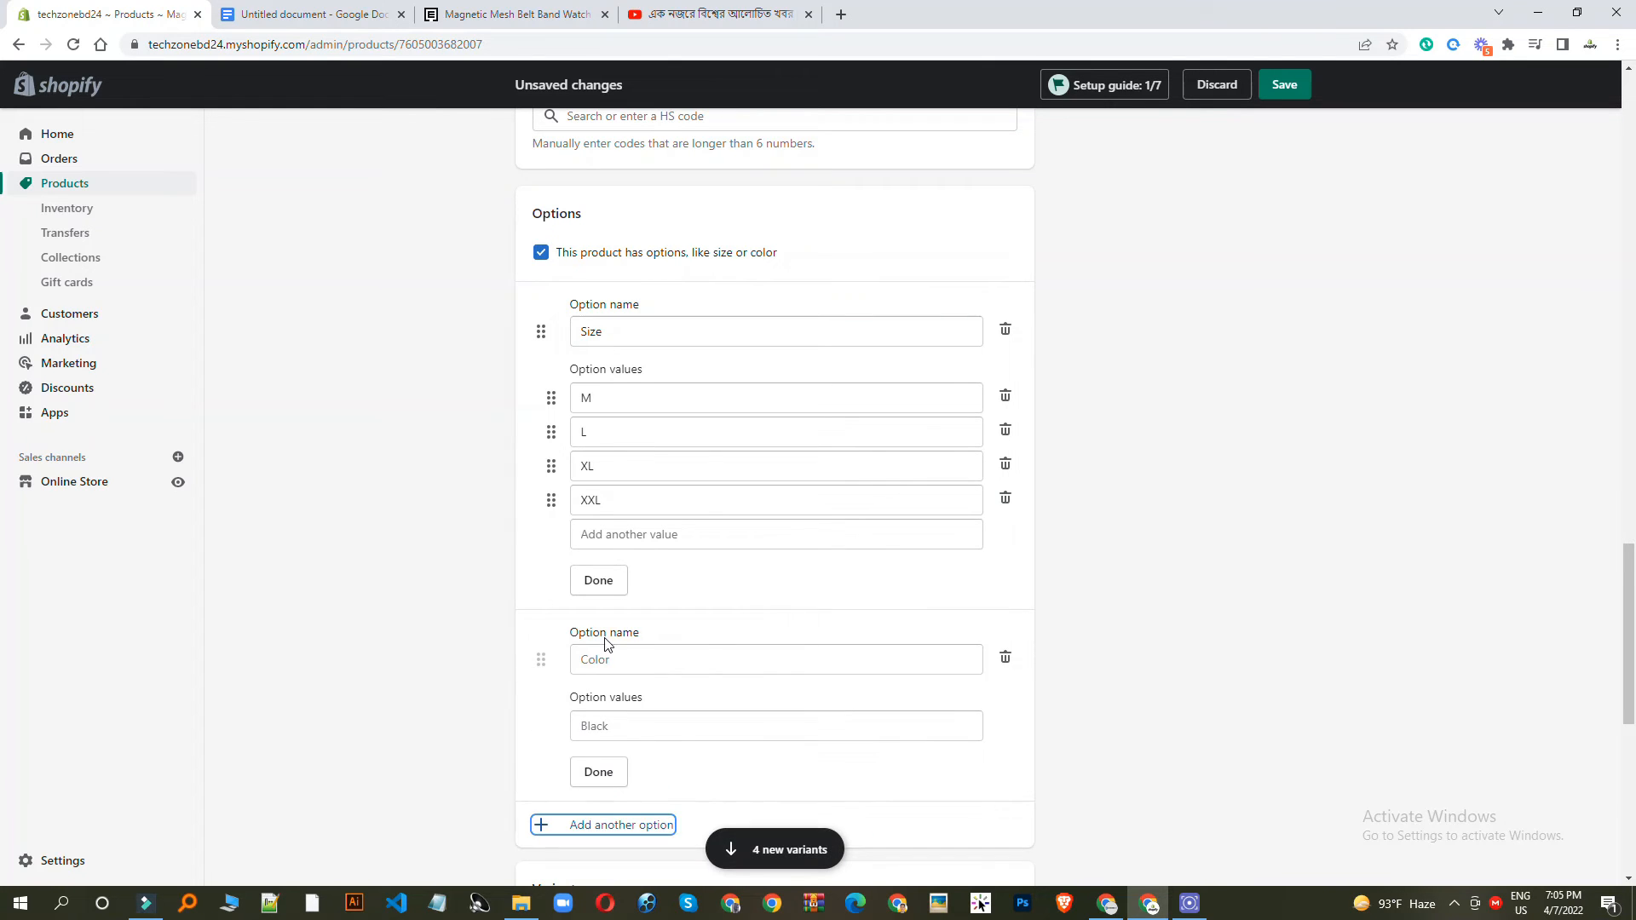
scroll(609, 597, down, 1)
click(612, 544)
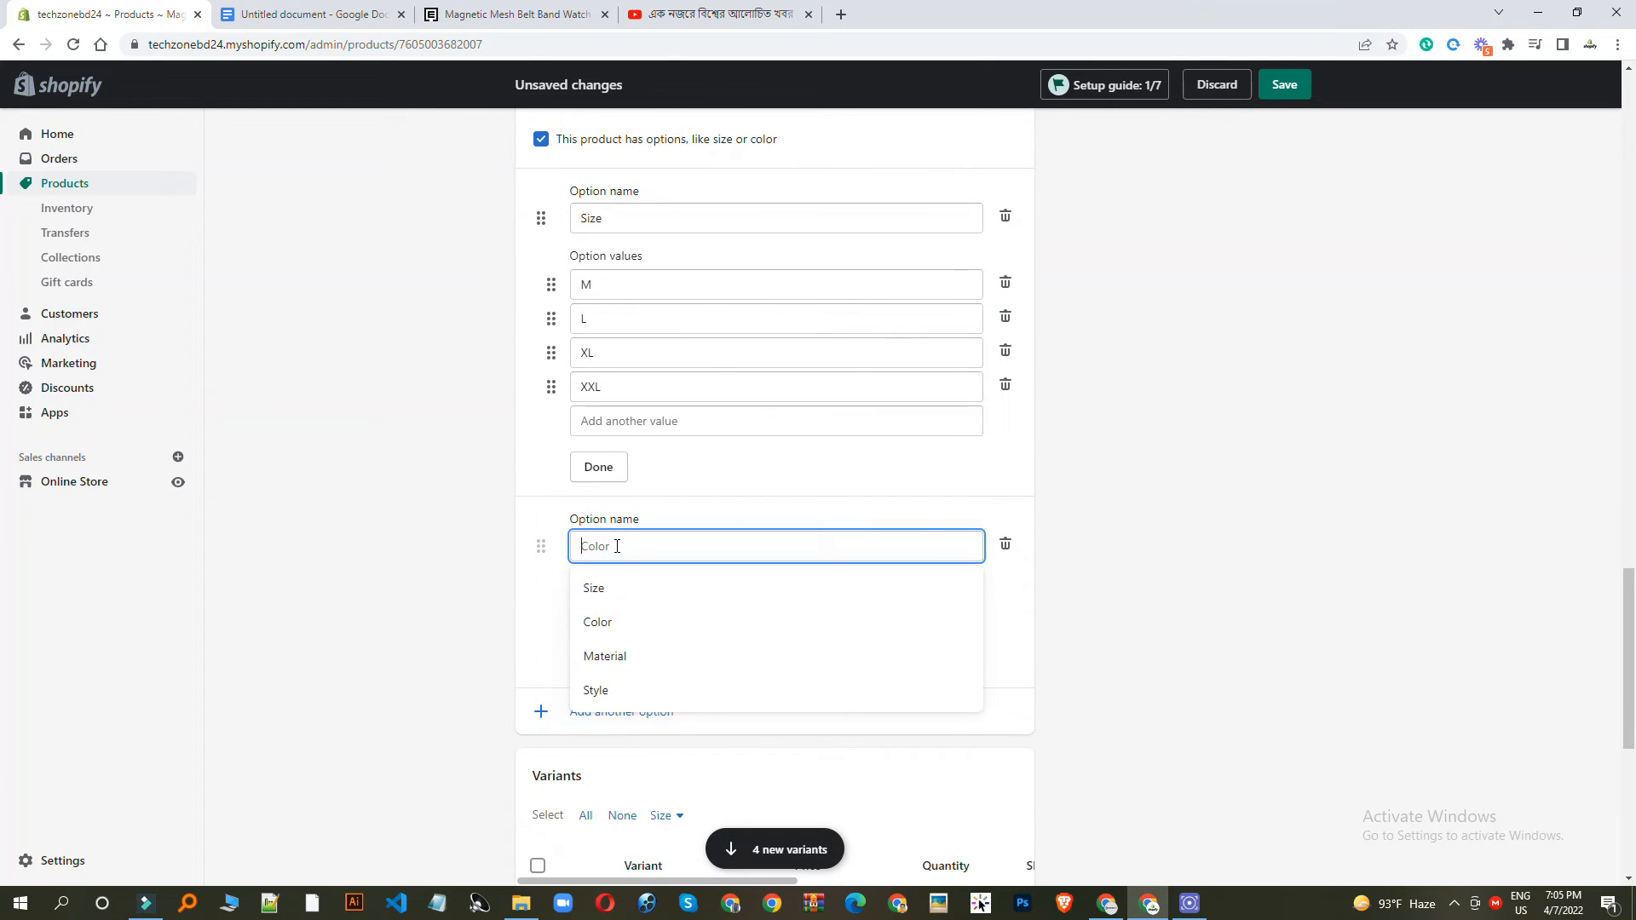
click(593, 634)
scroll(937, 482, down, 1)
Step: Copy Purple from the color list in Google Docs and paste it as the first Color value in Shopify
click(670, 497)
click(508, 13)
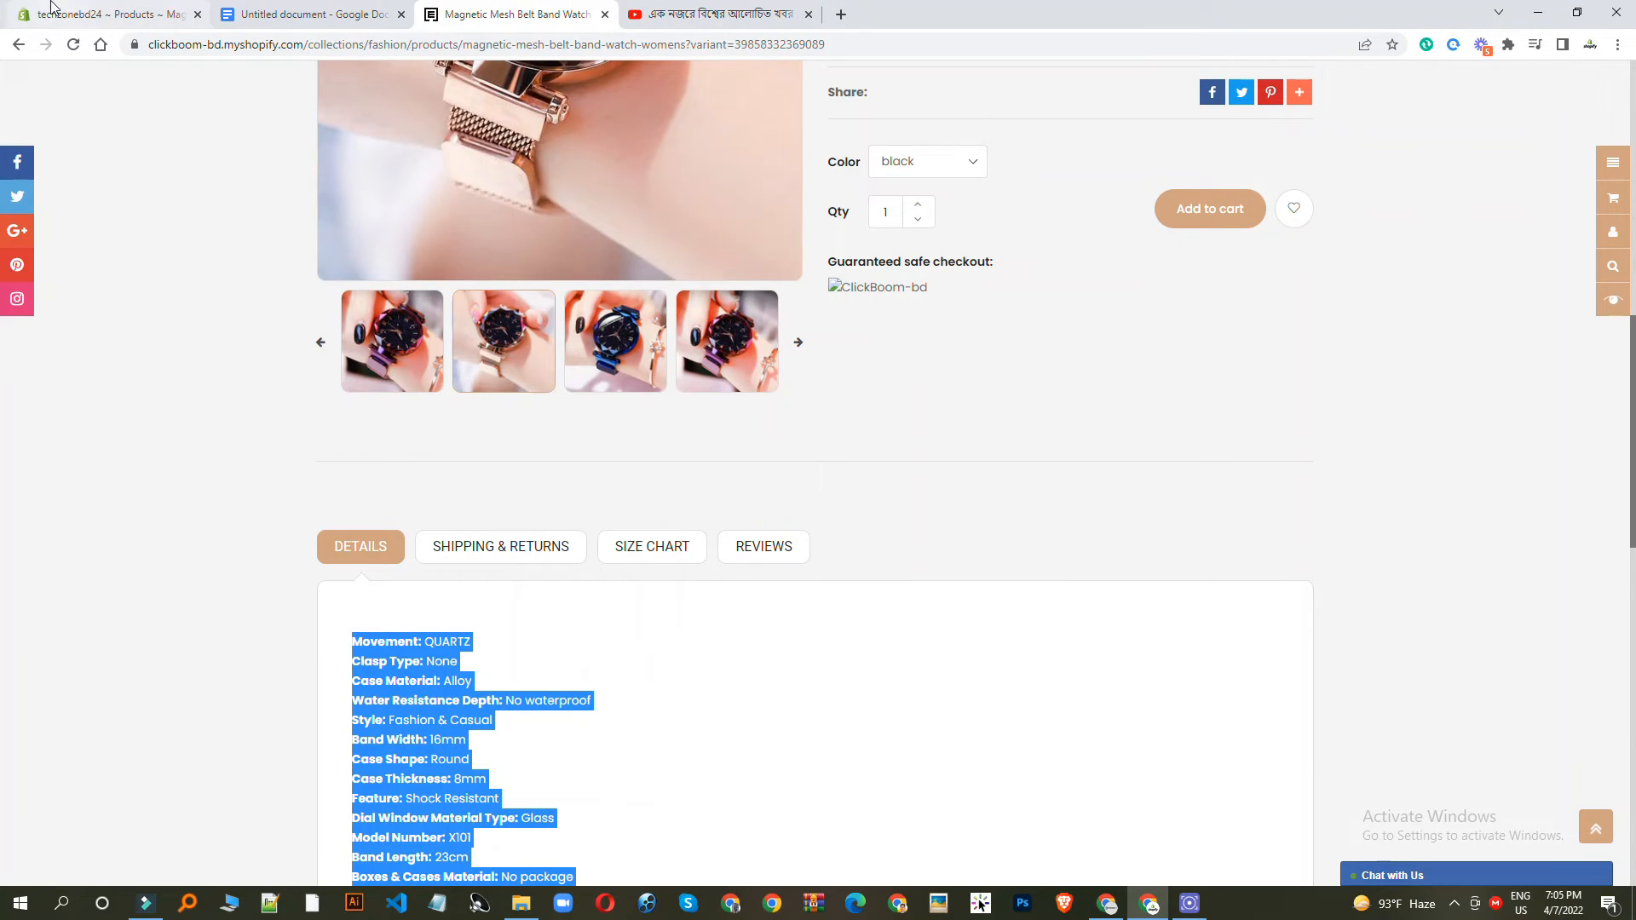
click(94, 13)
click(311, 13)
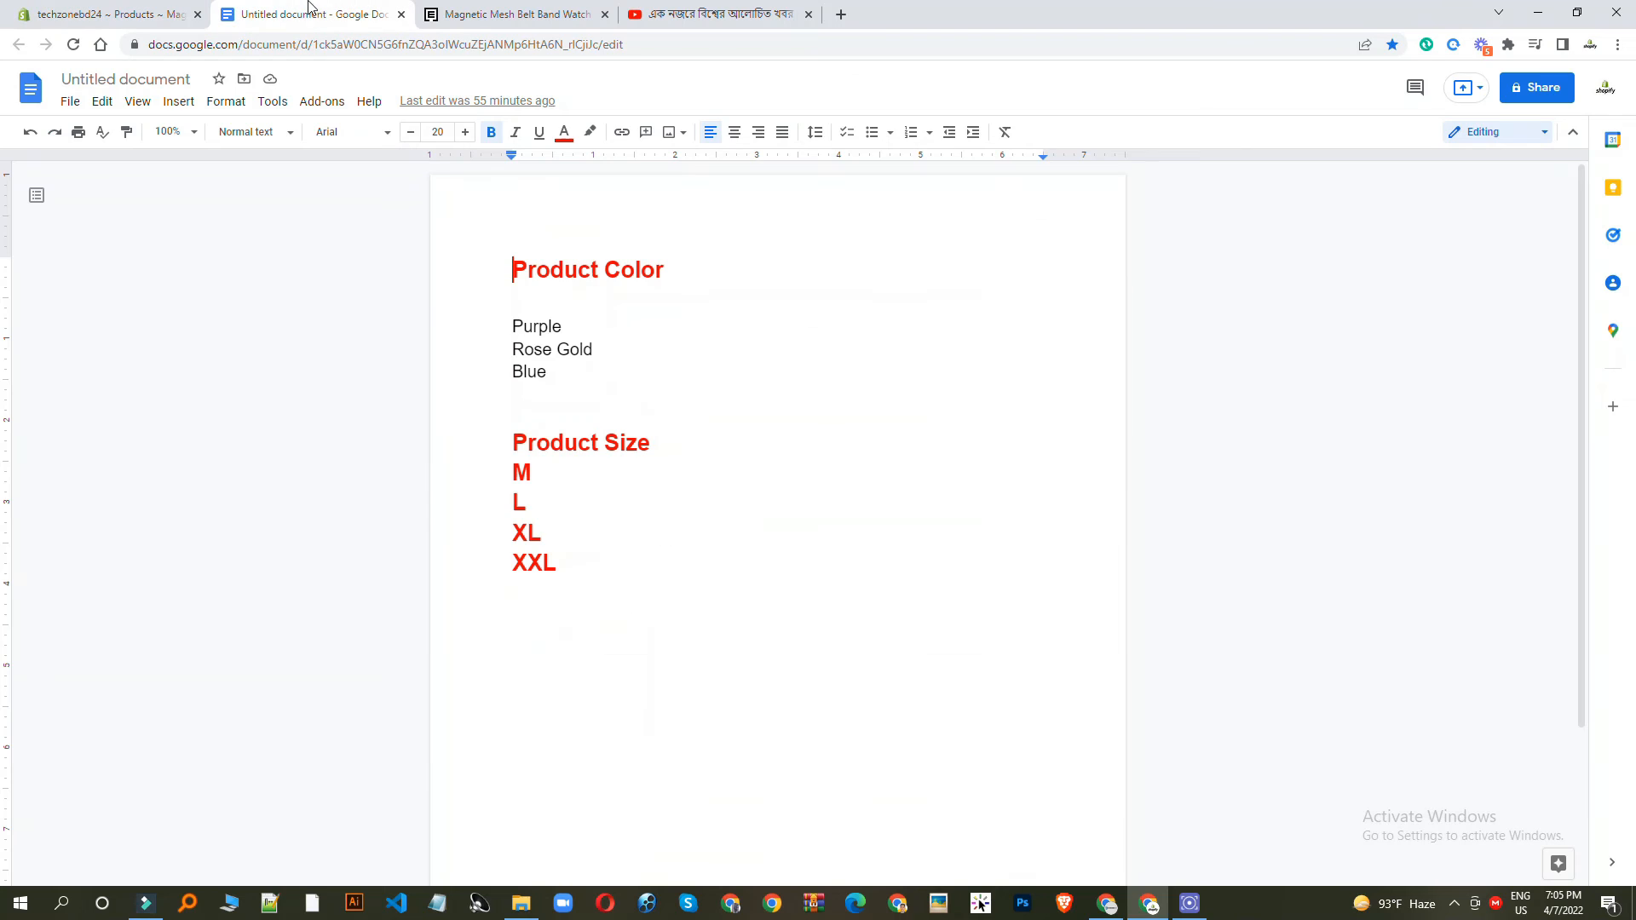
double_click(552, 473)
click(552, 310)
double_click(548, 325)
key(ctrl+c)
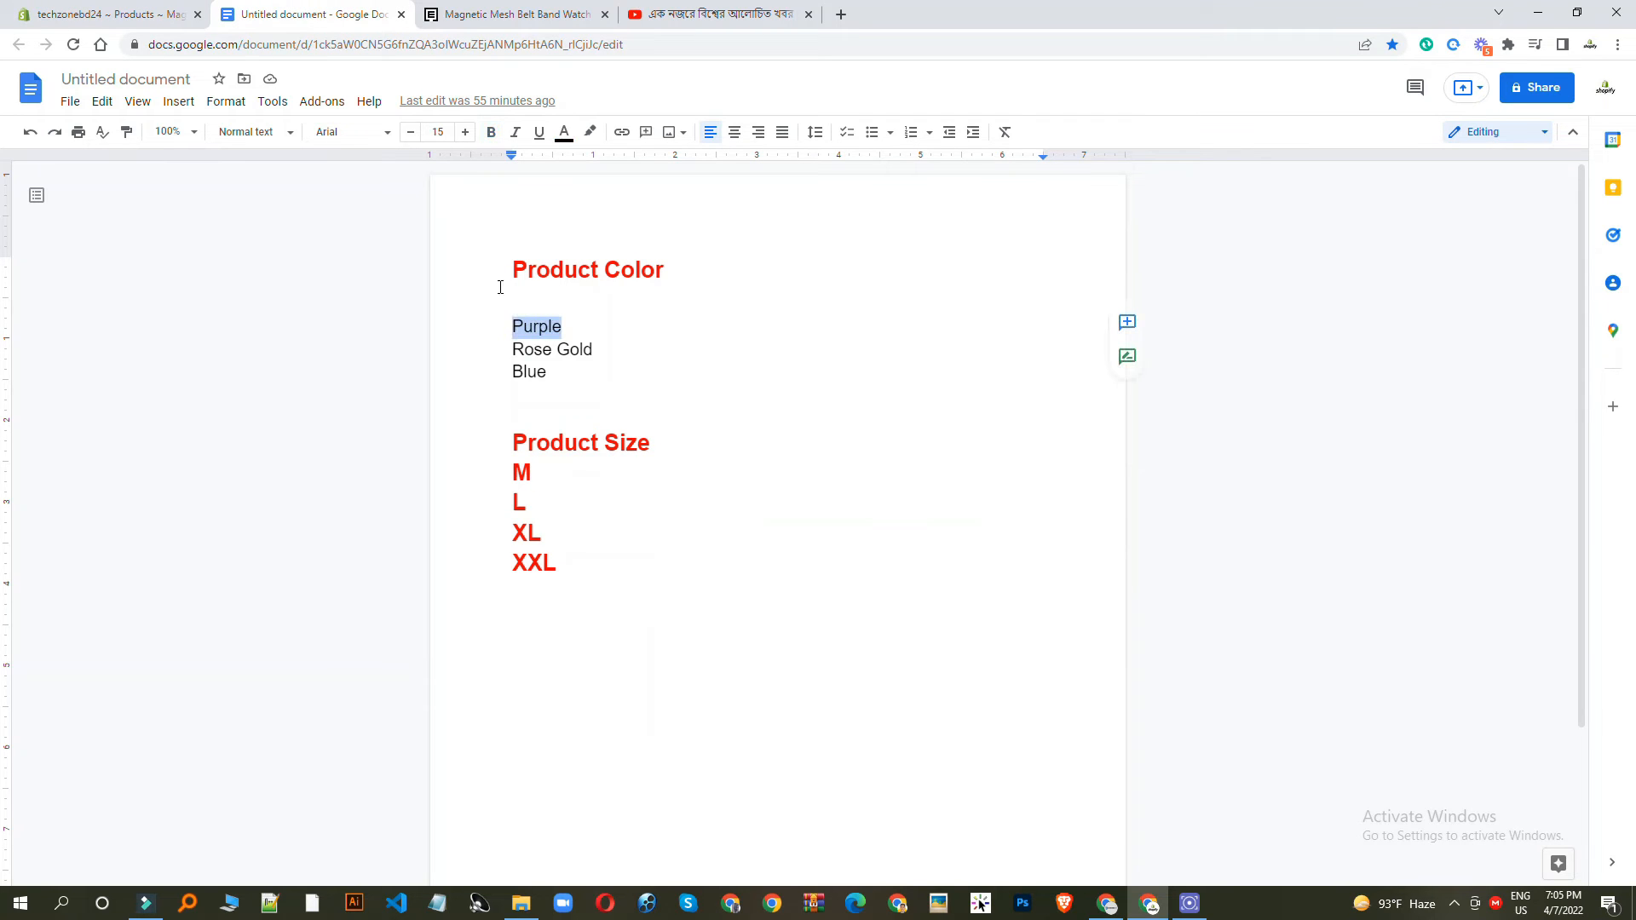
click(111, 13)
key(ctrl+v)
key(Return)
Step: Copy Rose Gold from the Google Docs color list and paste it as the second Color value in Shopify
click(336, 12)
drag(547, 344, 594, 350)
key(ctrl+c)
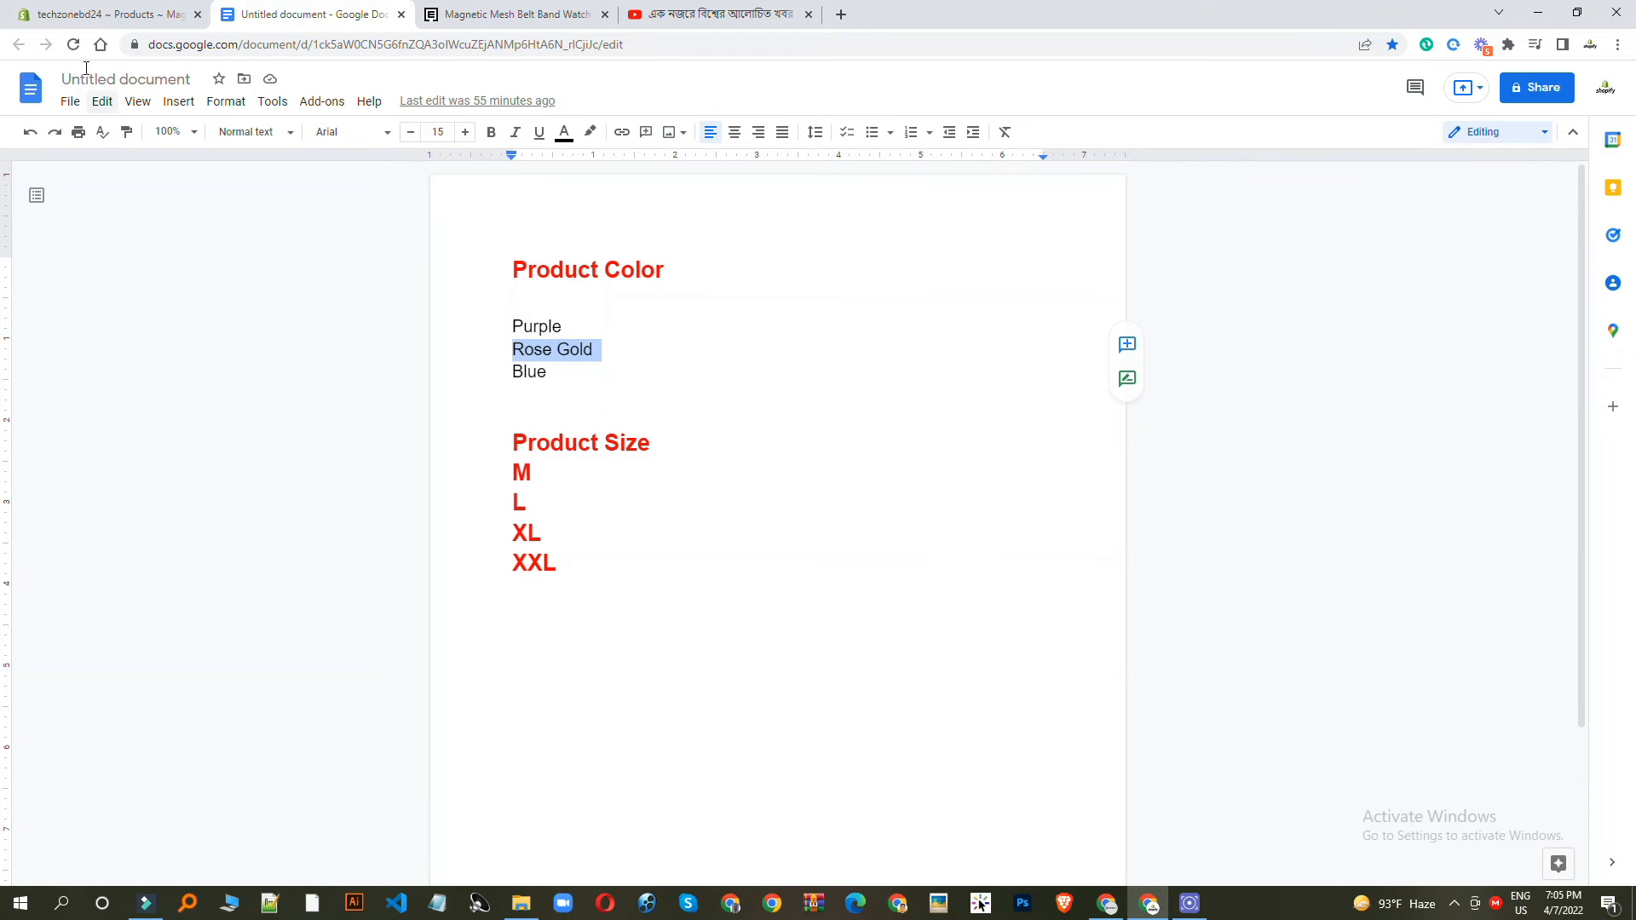
click(110, 14)
key(ctrl+v)
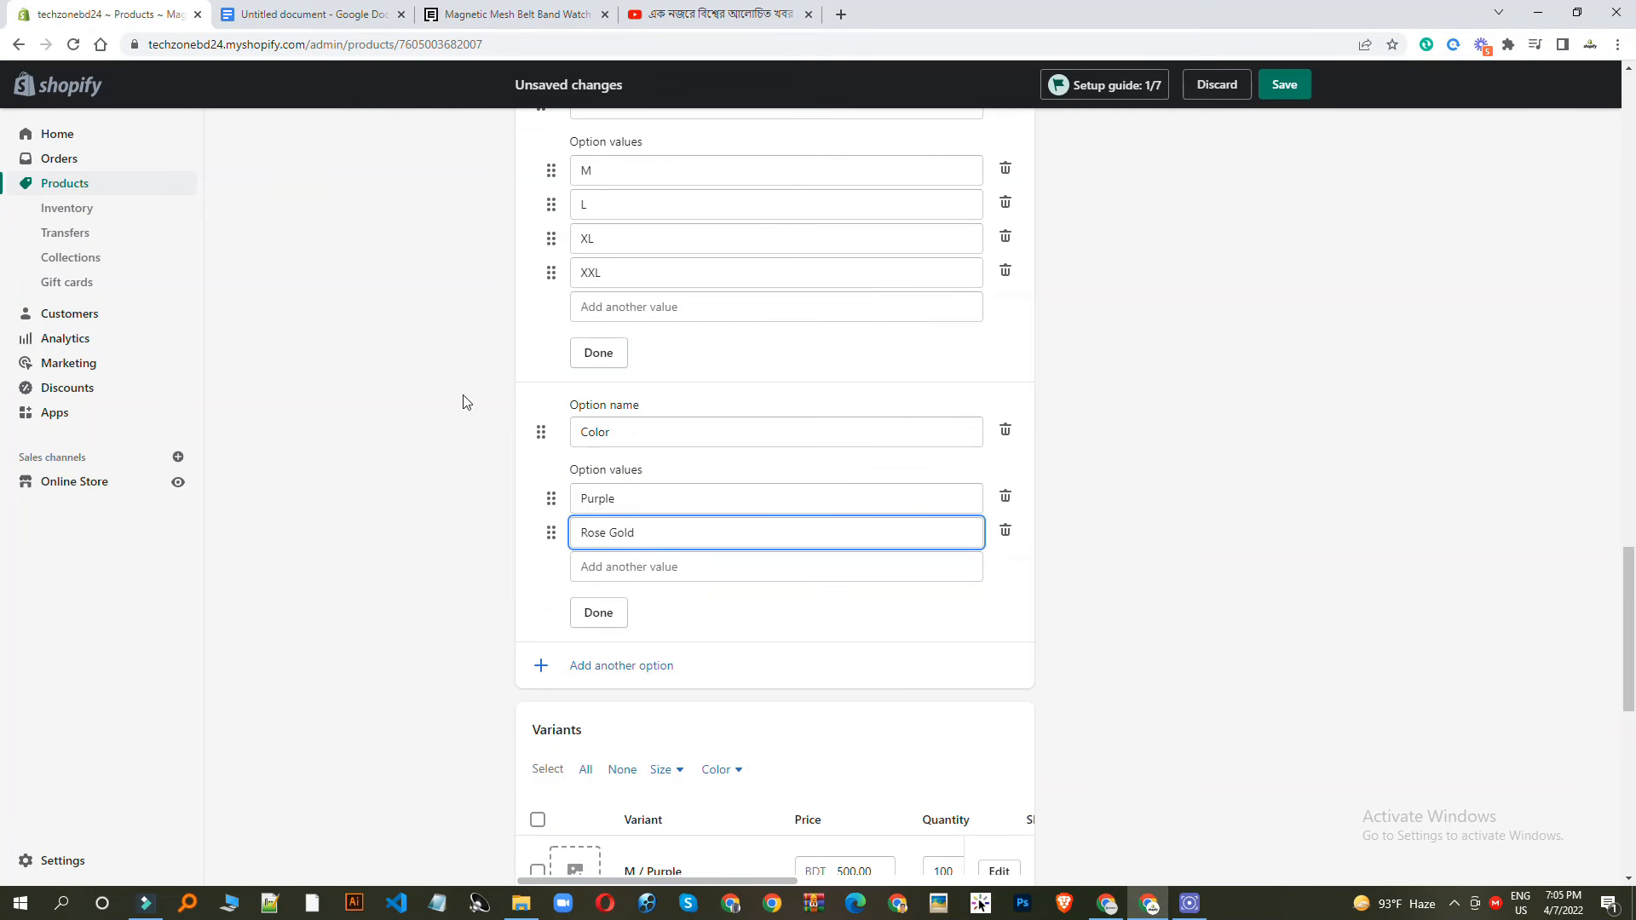
Step: Copy Blue from the Google Docs list, paste it as the third Color value in Shopify, and finish editing the Color option
click(332, 8)
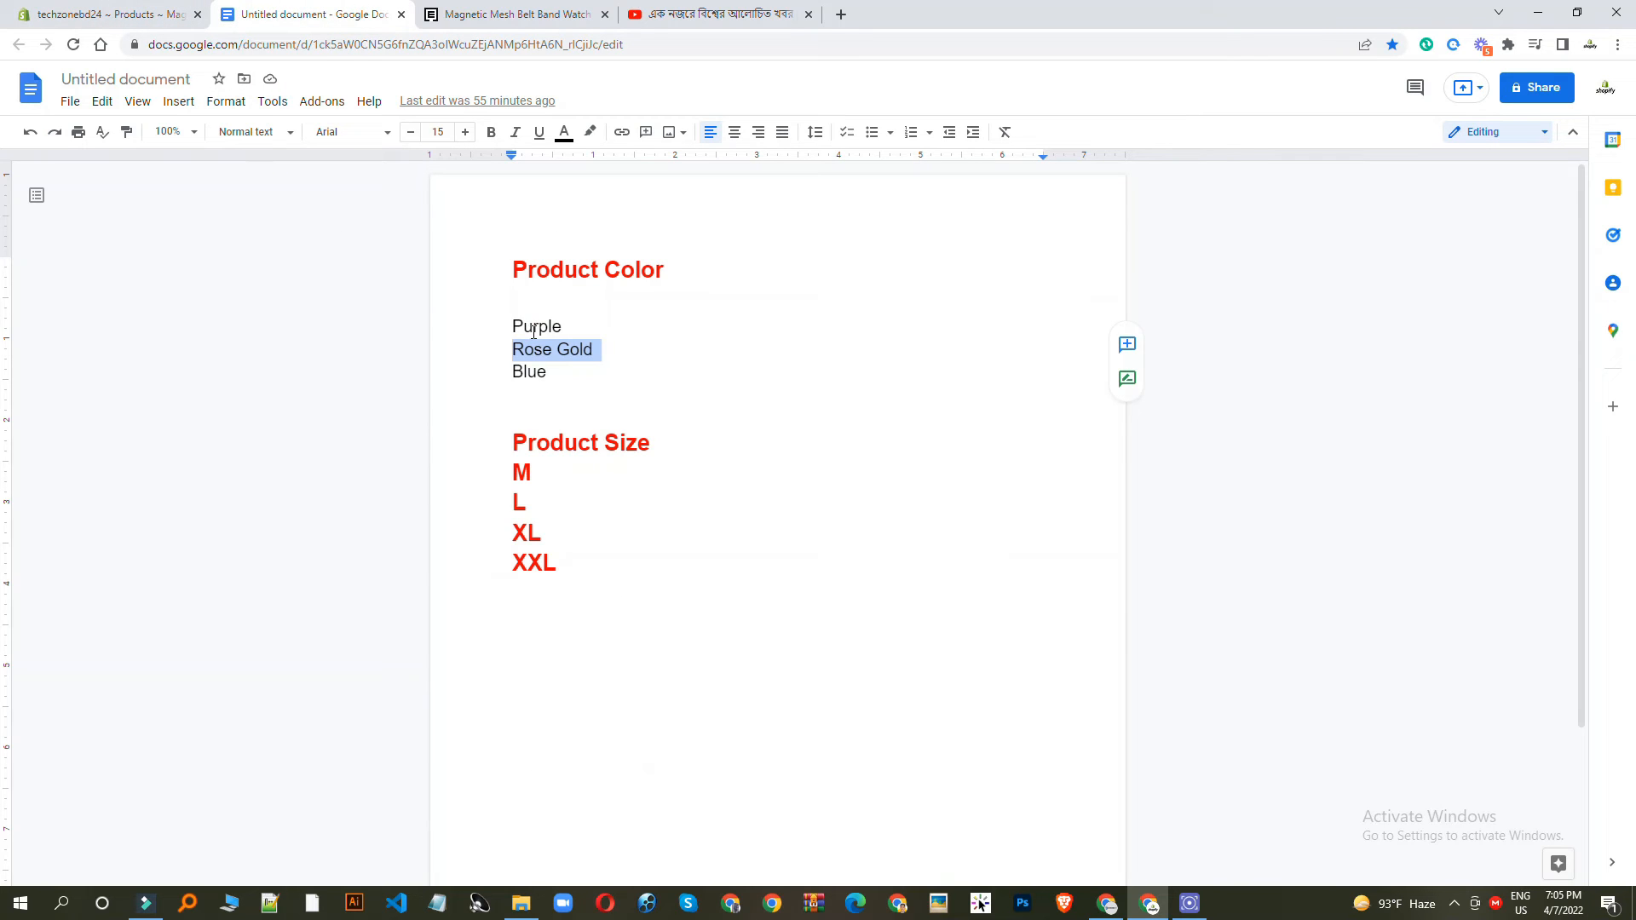
double_click(522, 372)
key(ctrl+c)
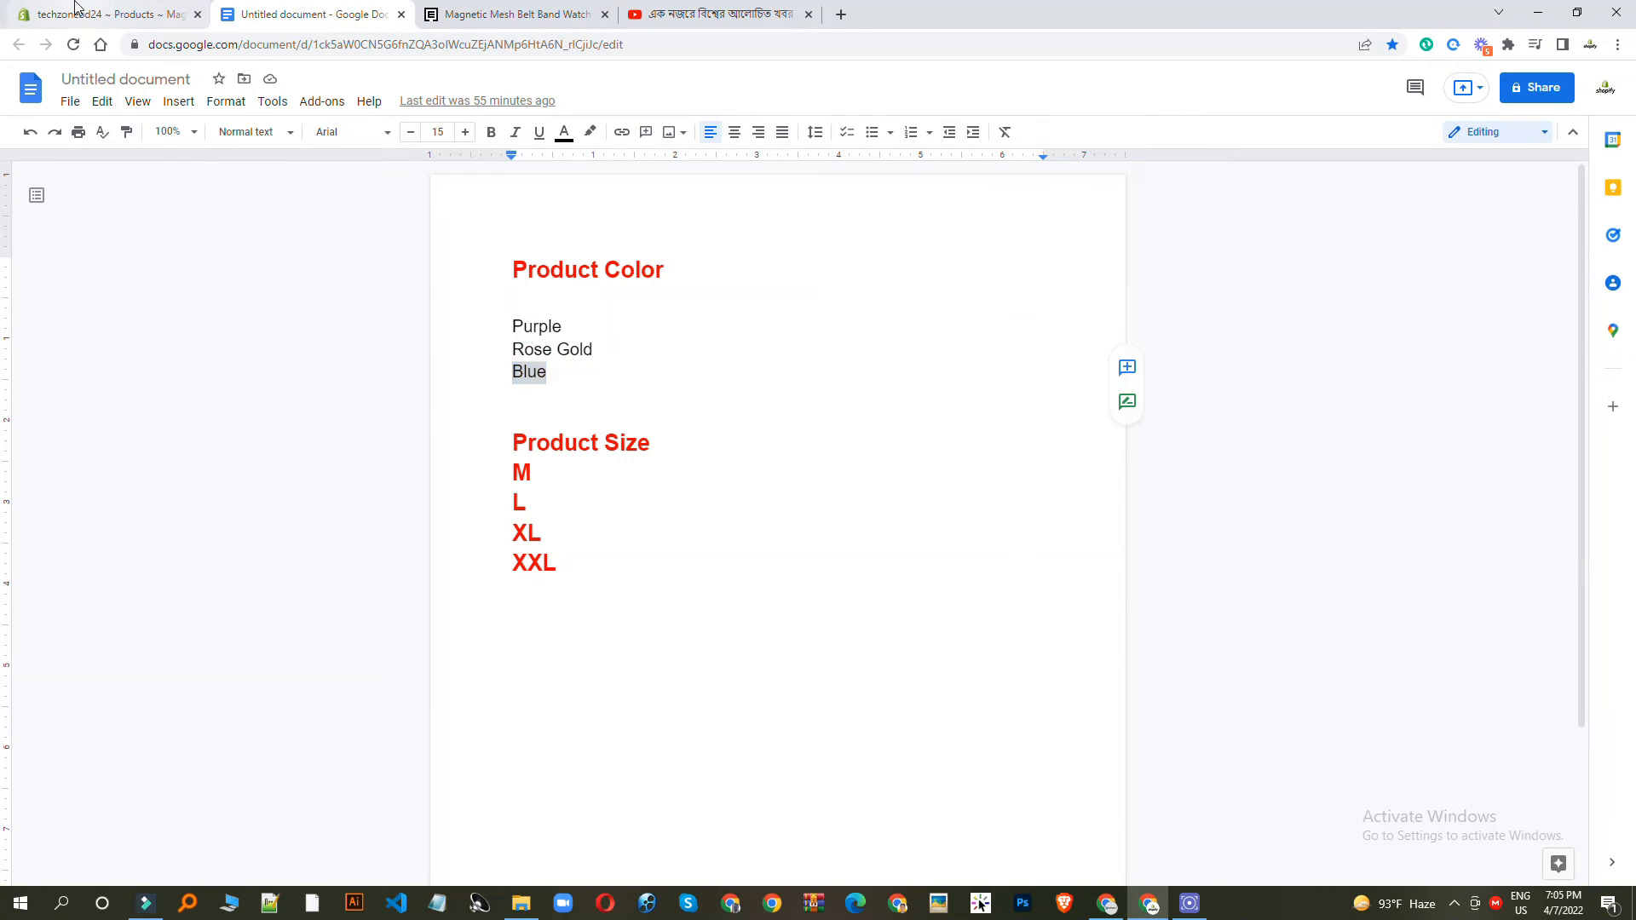
click(106, 14)
click(630, 567)
key(ctrl+v)
click(599, 647)
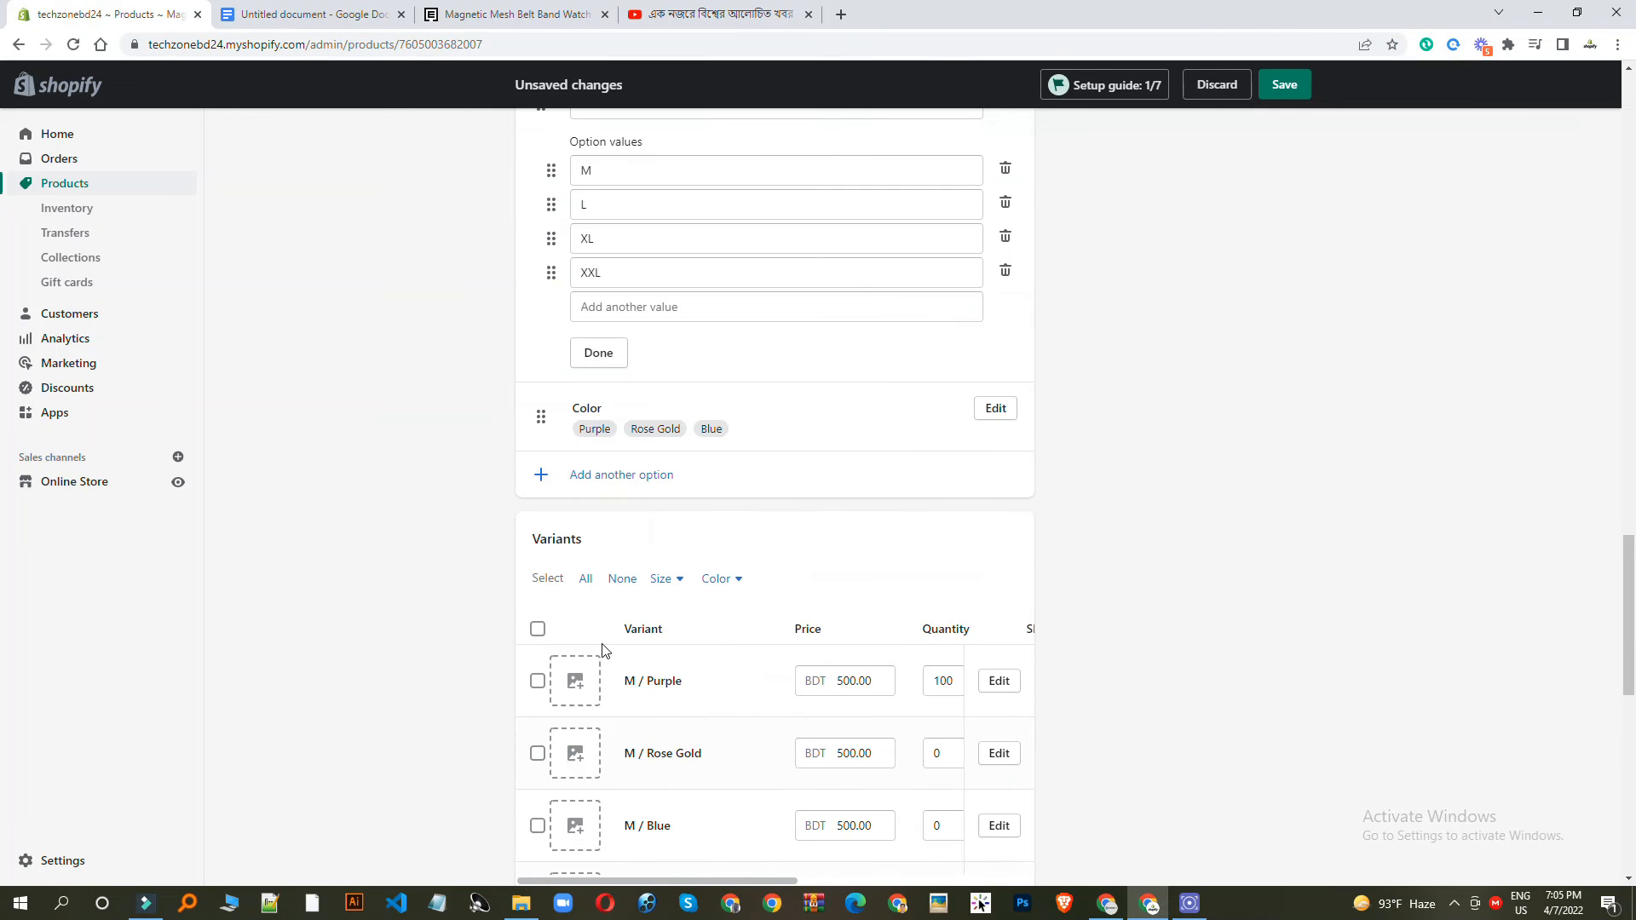
scroll(735, 519, up, 4)
scroll(750, 519, down, 3)
scroll(648, 426, up, 5)
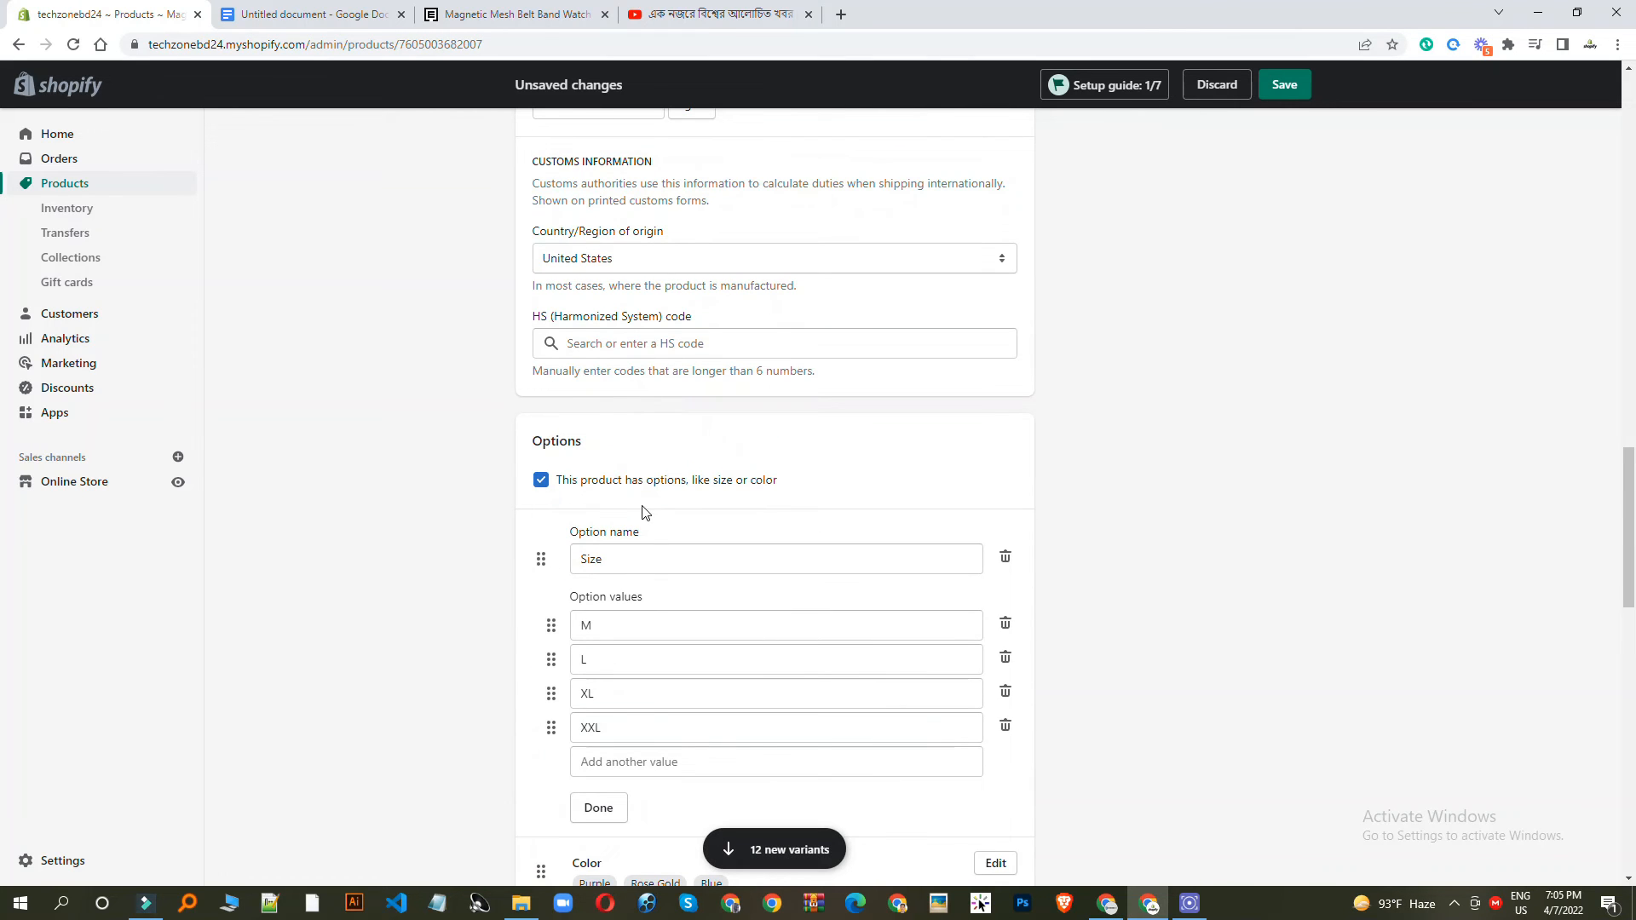
scroll(635, 507, down, 6)
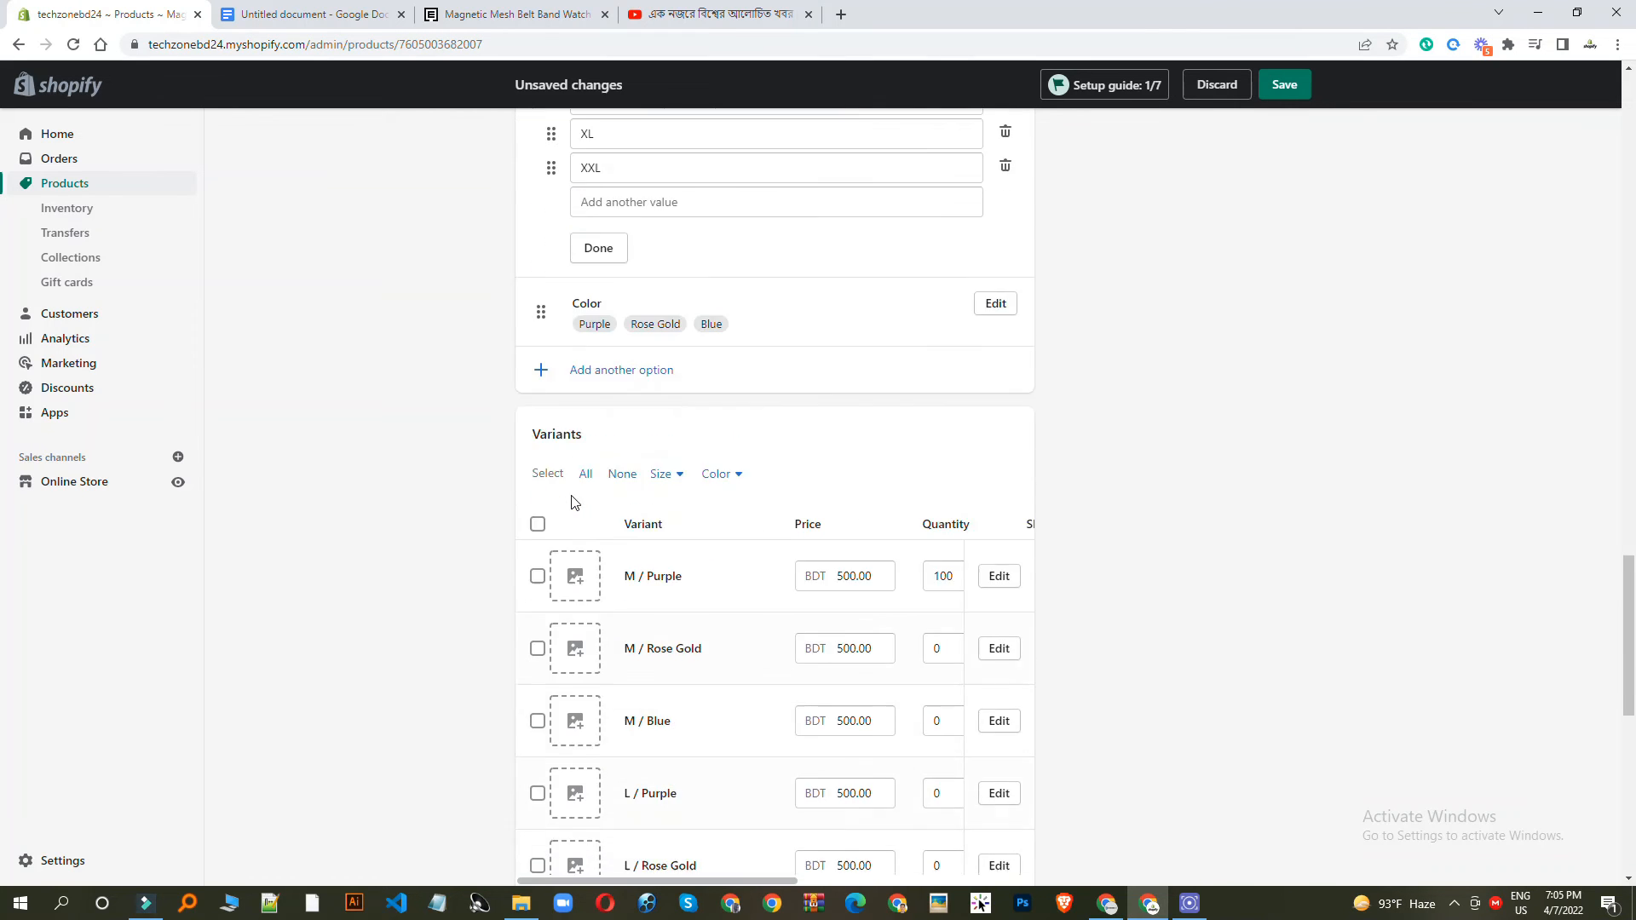
click(618, 363)
click(626, 388)
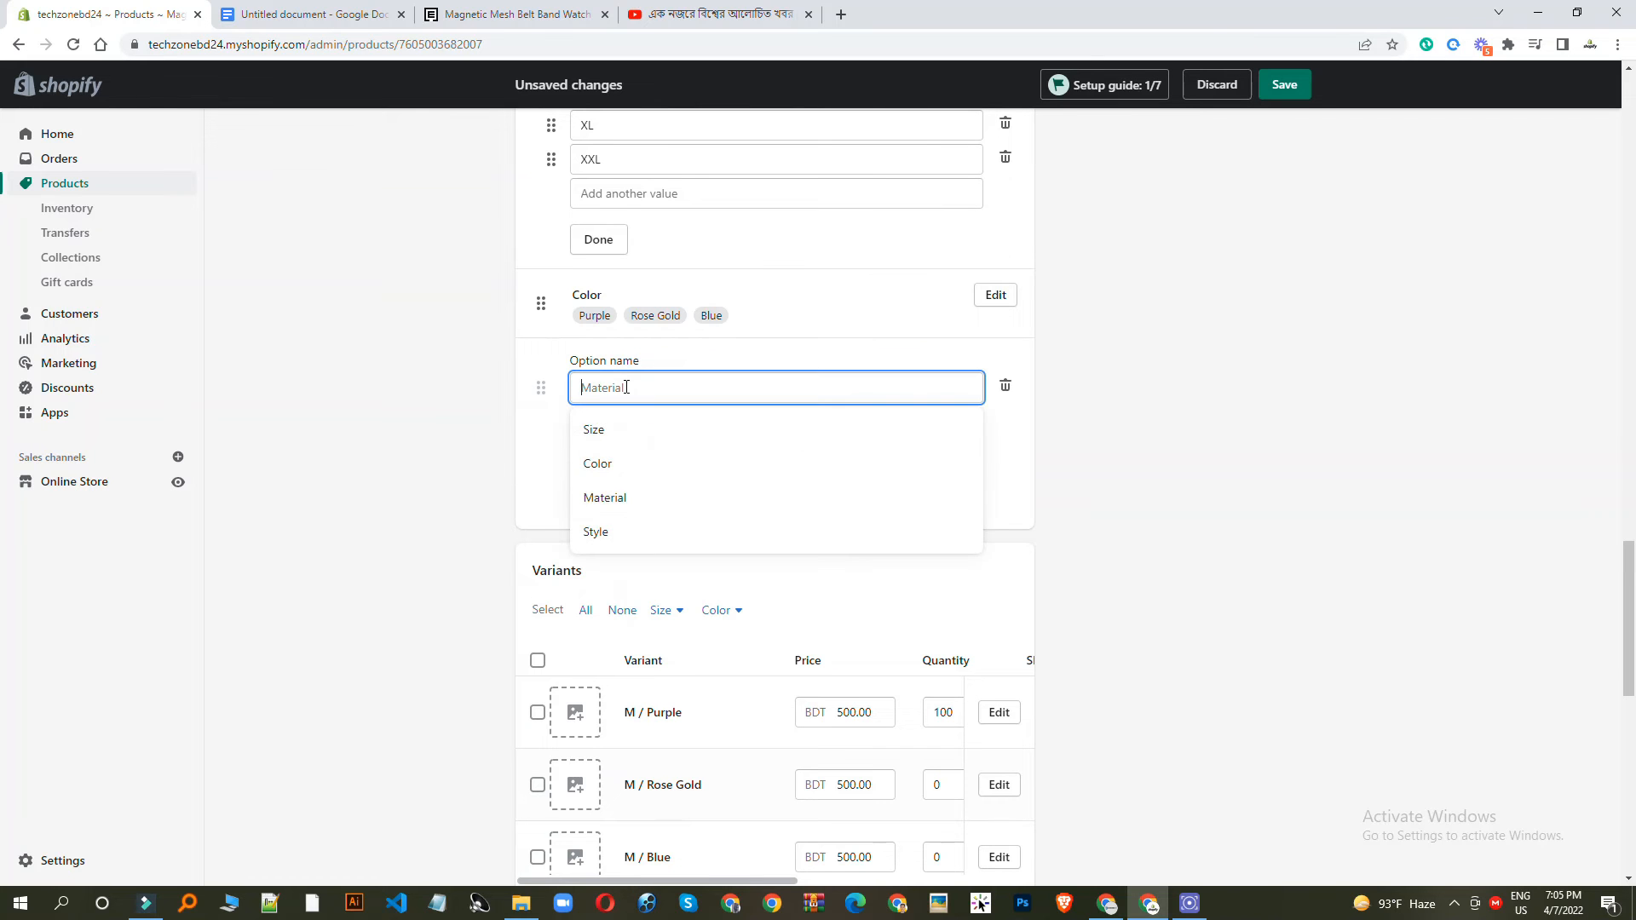
scroll(605, 497, down, 1)
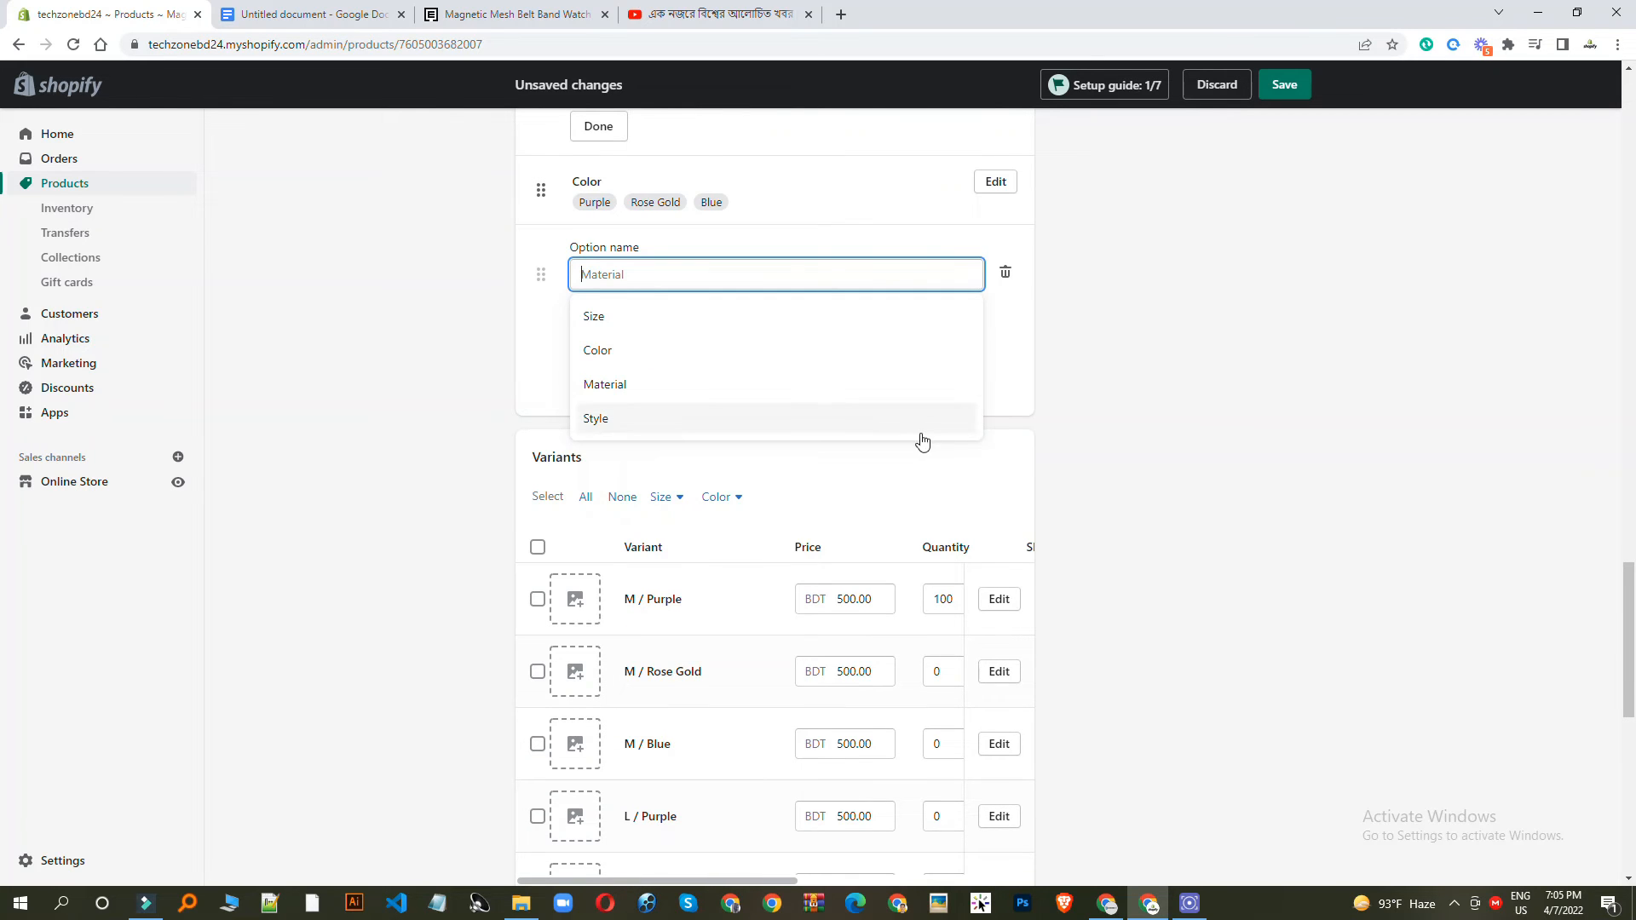
click(1395, 520)
scroll(928, 383, up, 1)
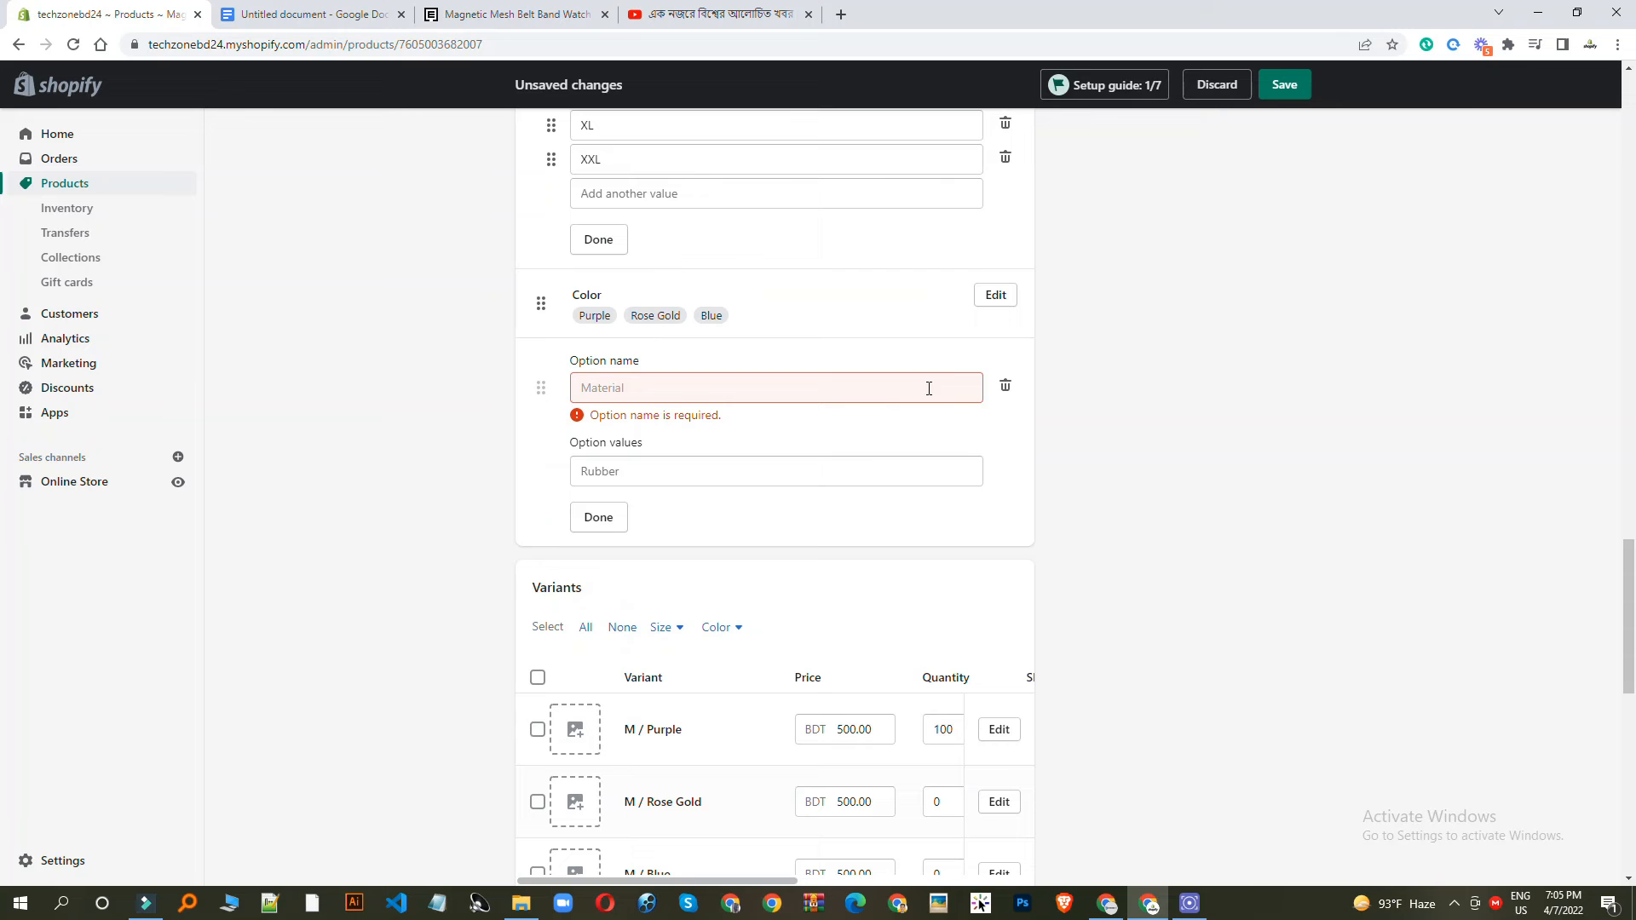
click(1006, 389)
Step: Review the prices and quantities of the size and color combinations in the variants list
scroll(1005, 408, down, 3)
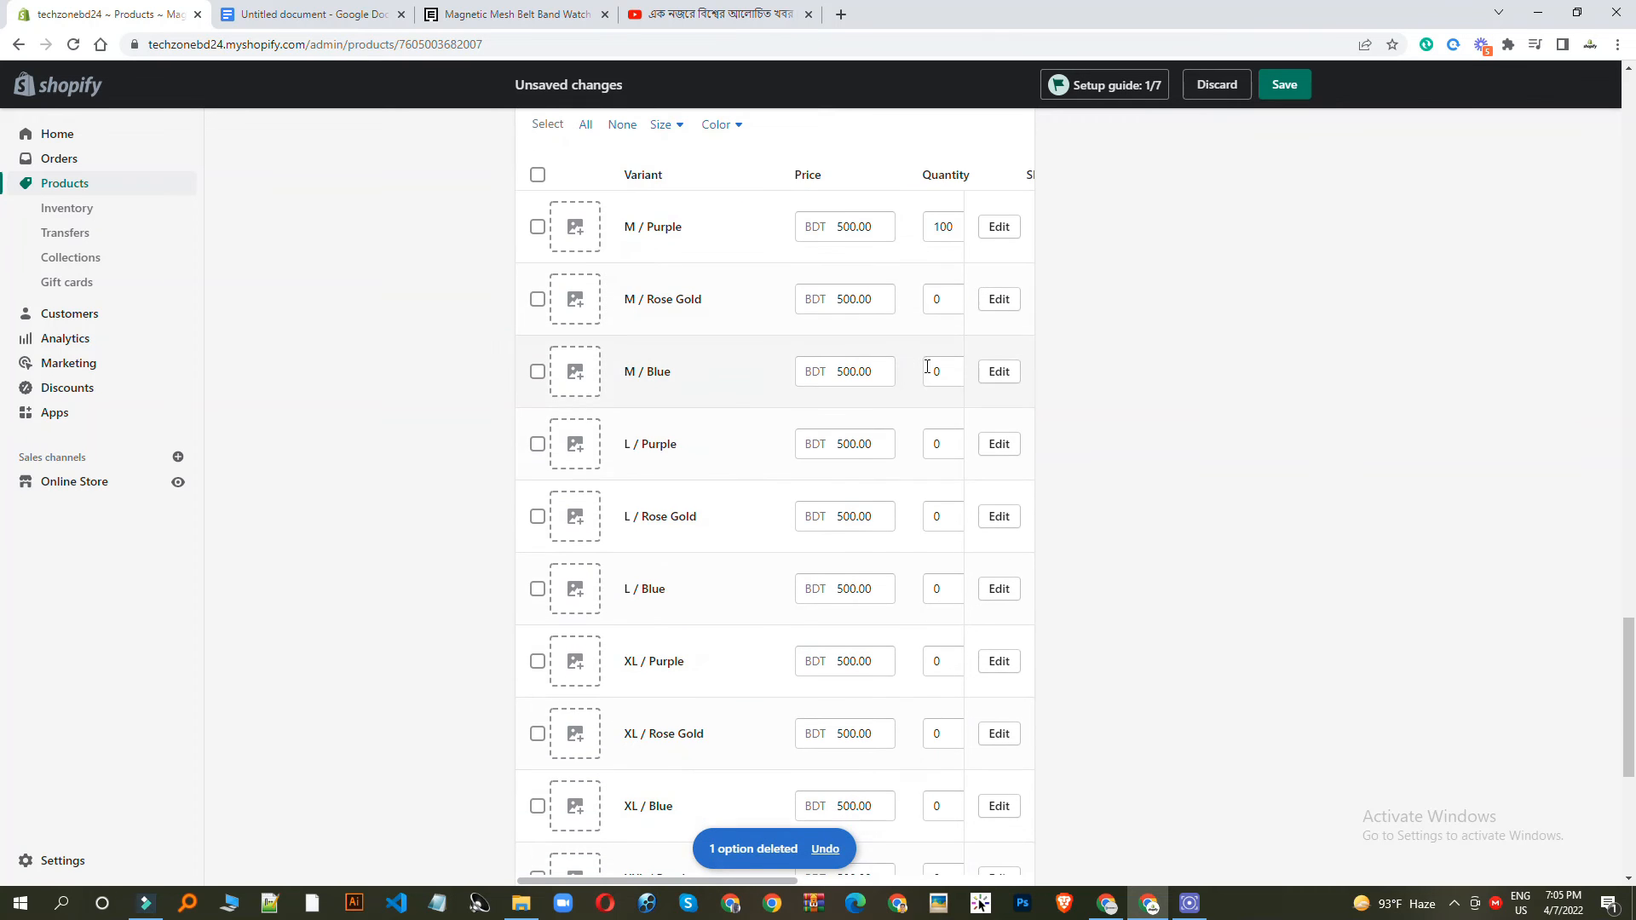
scroll(917, 588, down, 5)
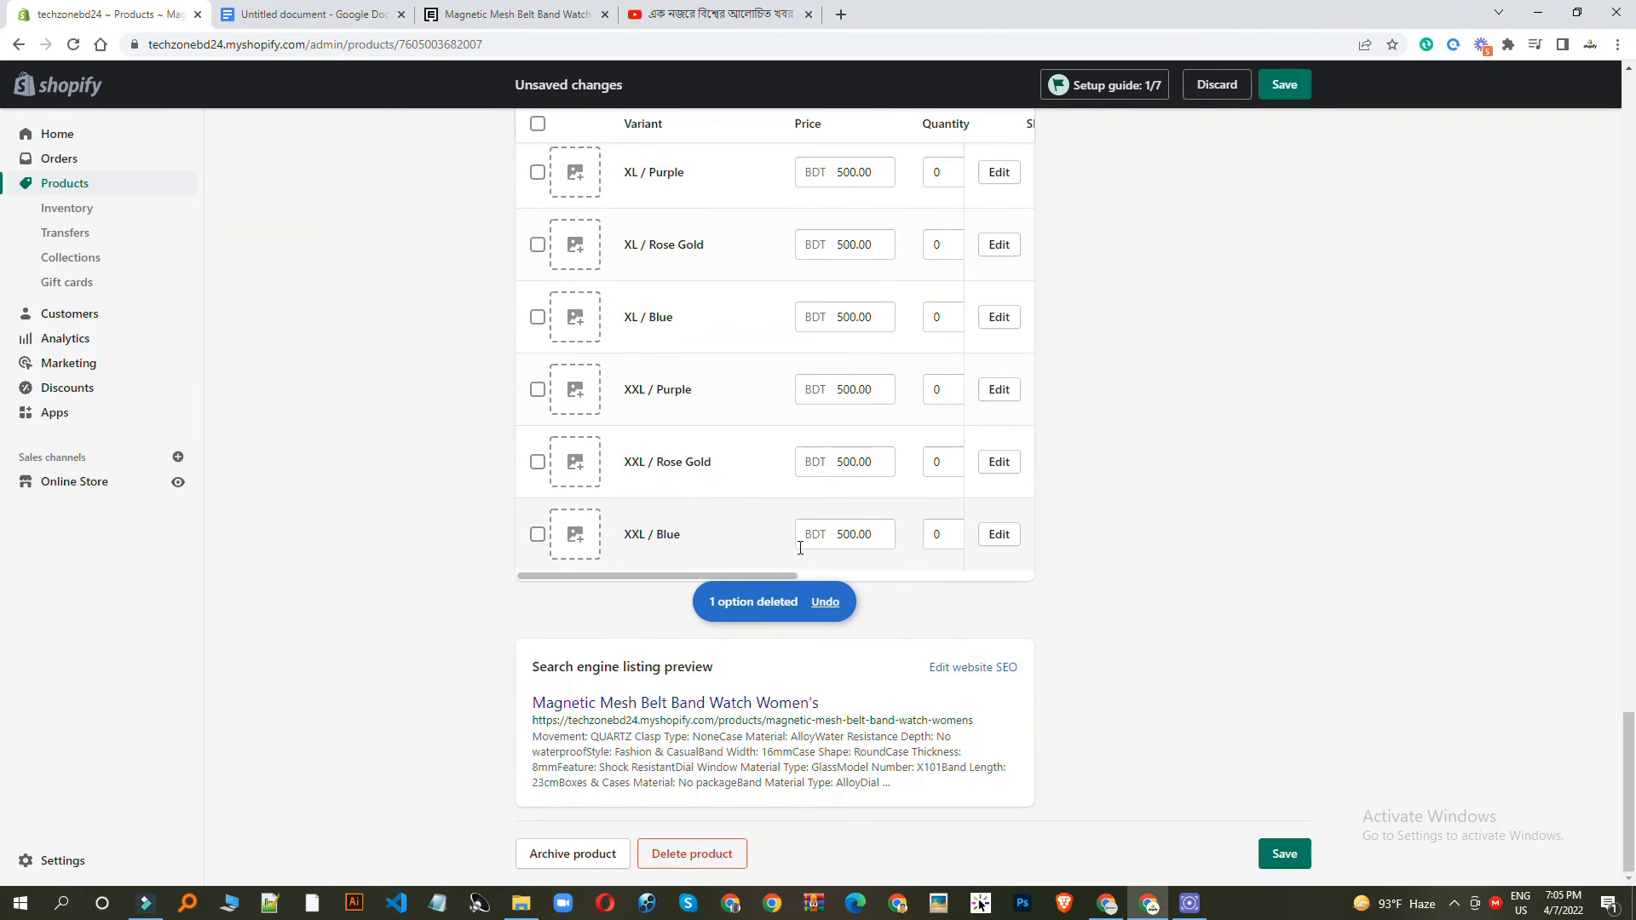
drag(630, 580, 404, 537)
scroll(741, 281, up, 5)
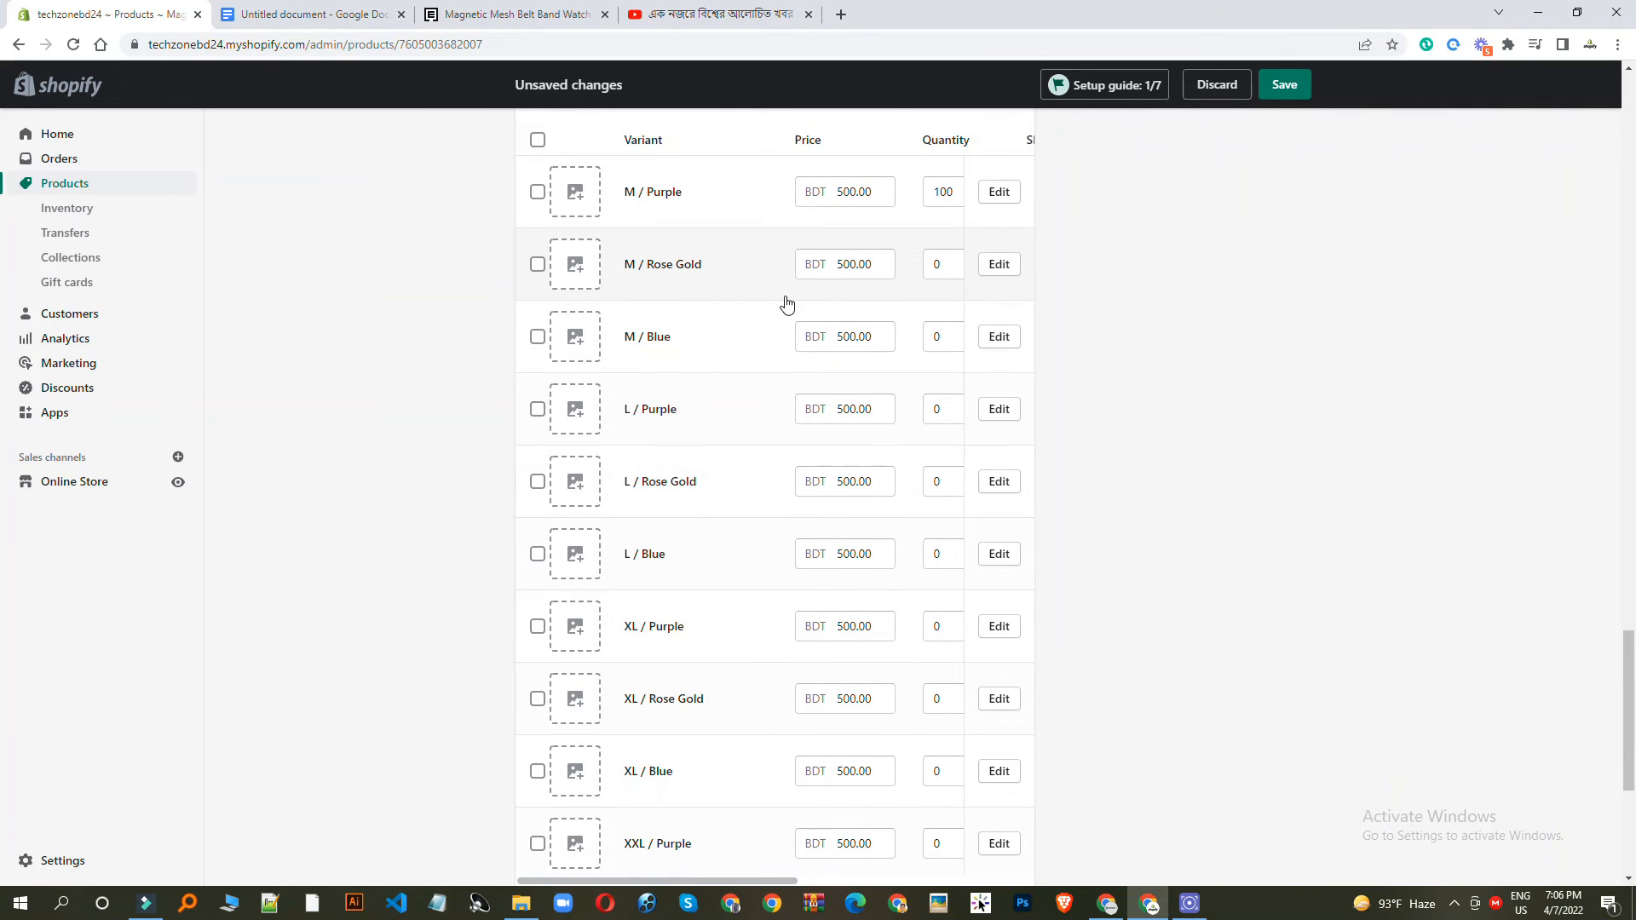
scroll(785, 304, up, 3)
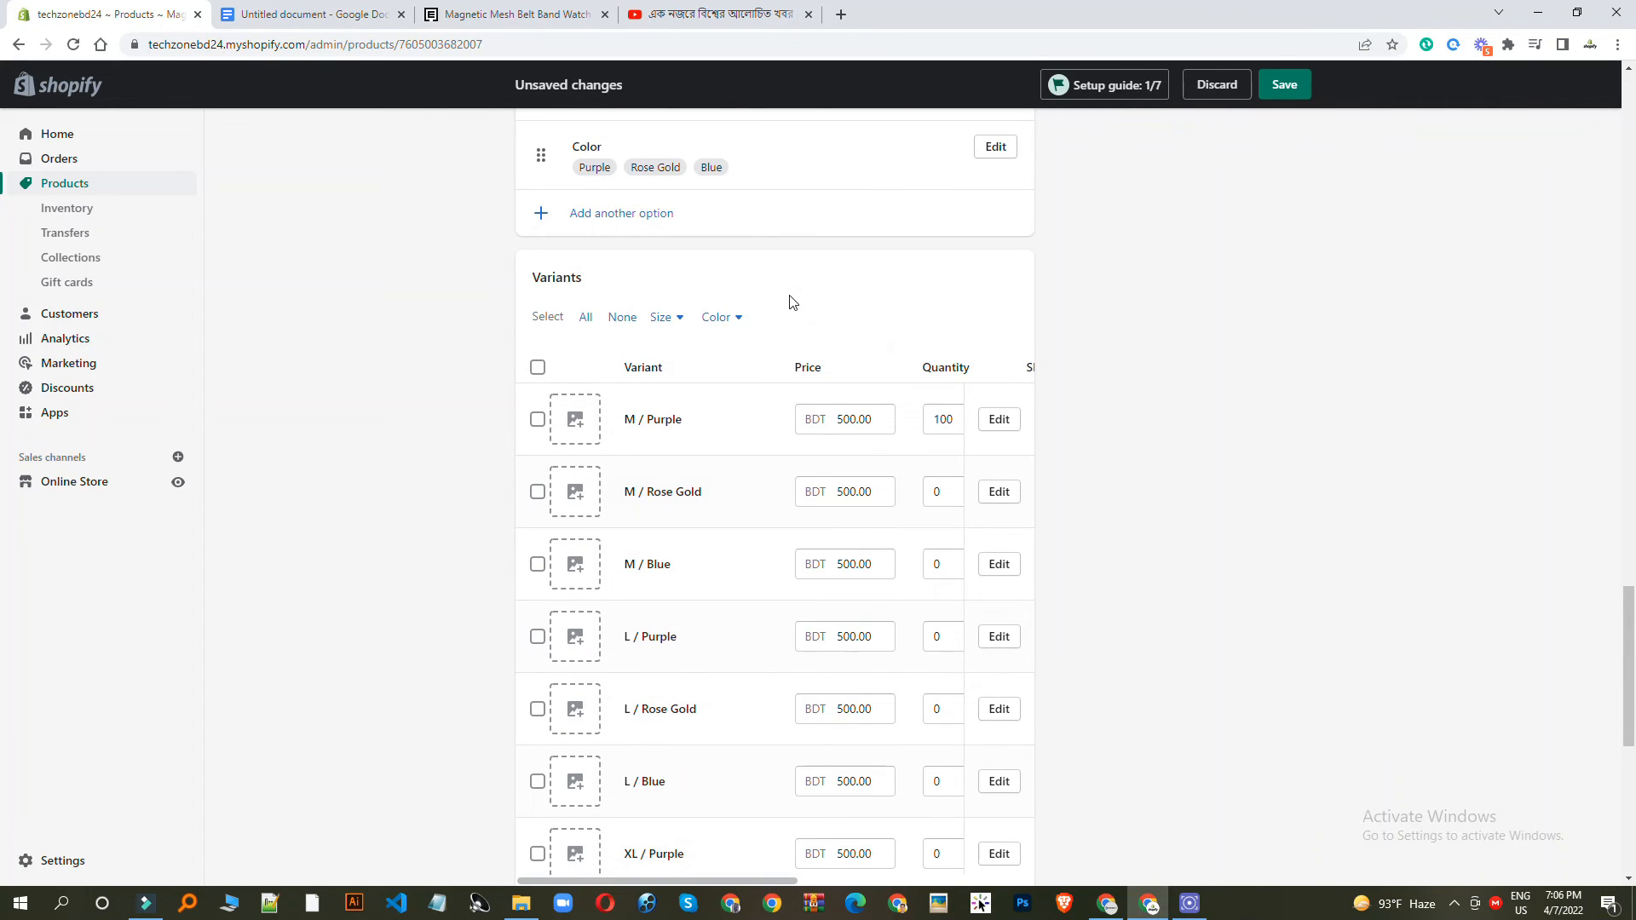
scroll(789, 302, up, 2)
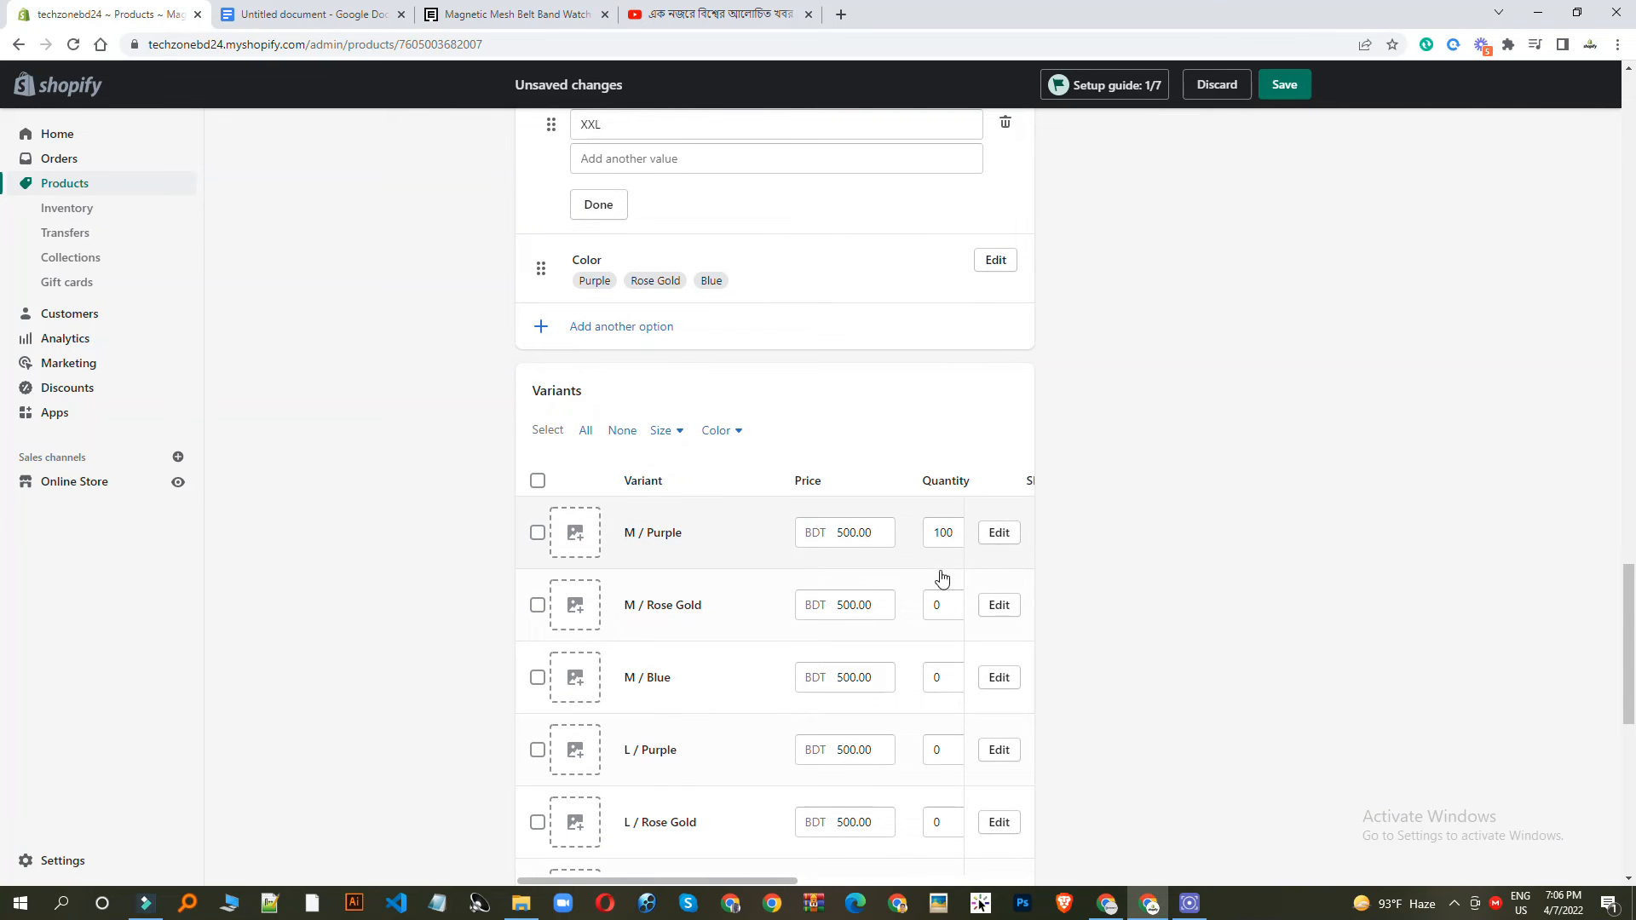
Step: Open the website SEO fields for editing and review the page title, meta description and URL handle
scroll(862, 660, down, 9)
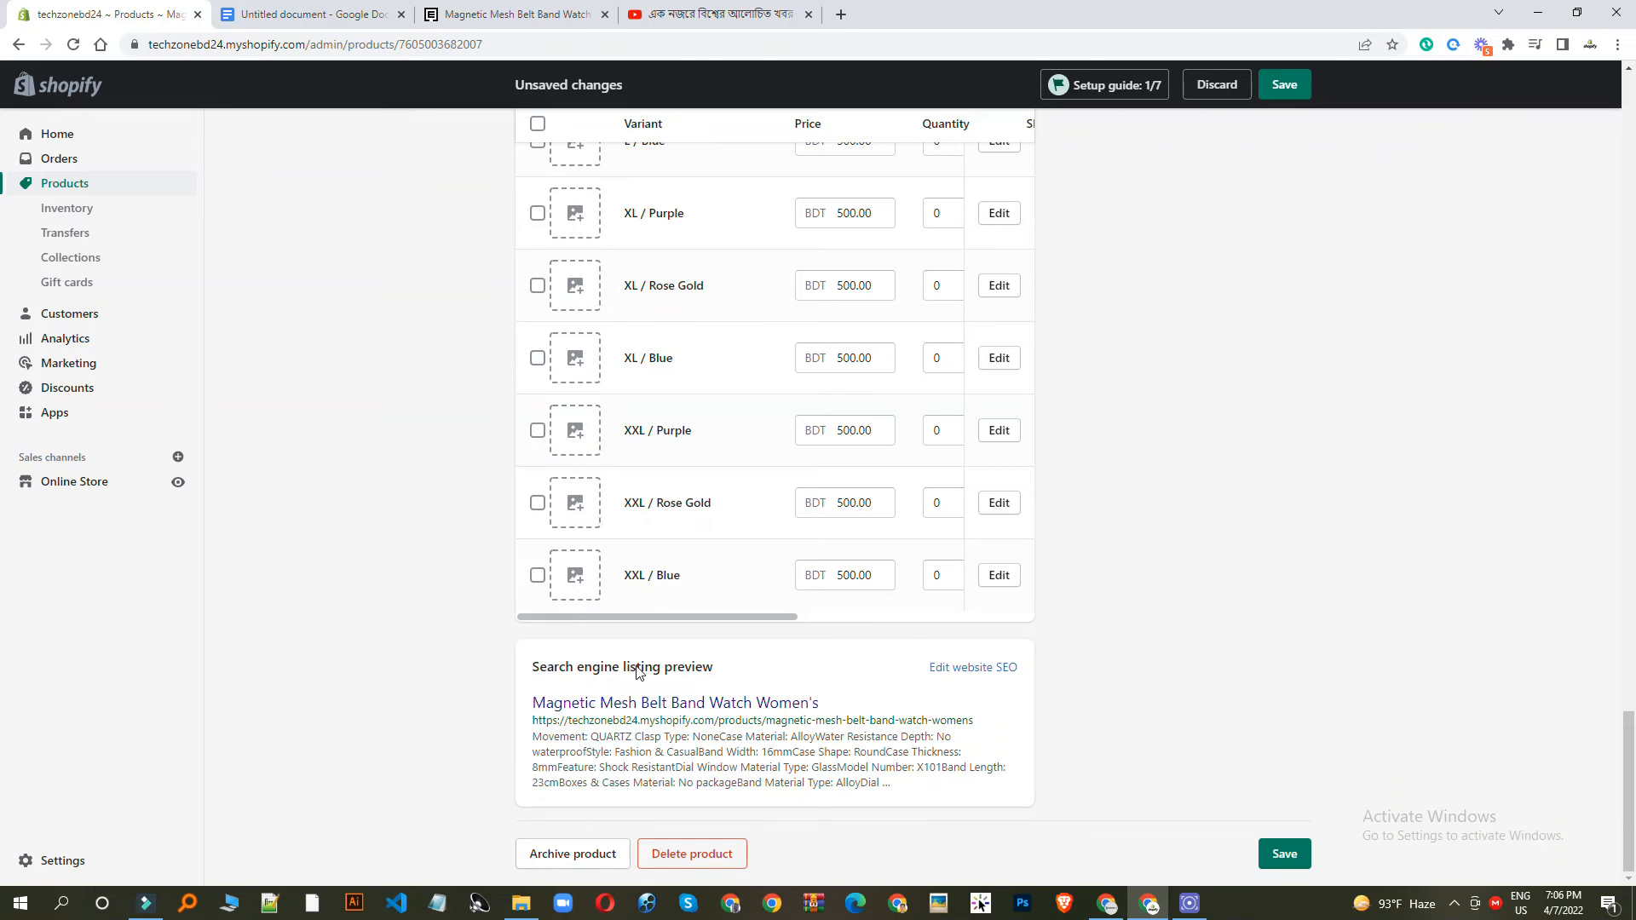
click(973, 667)
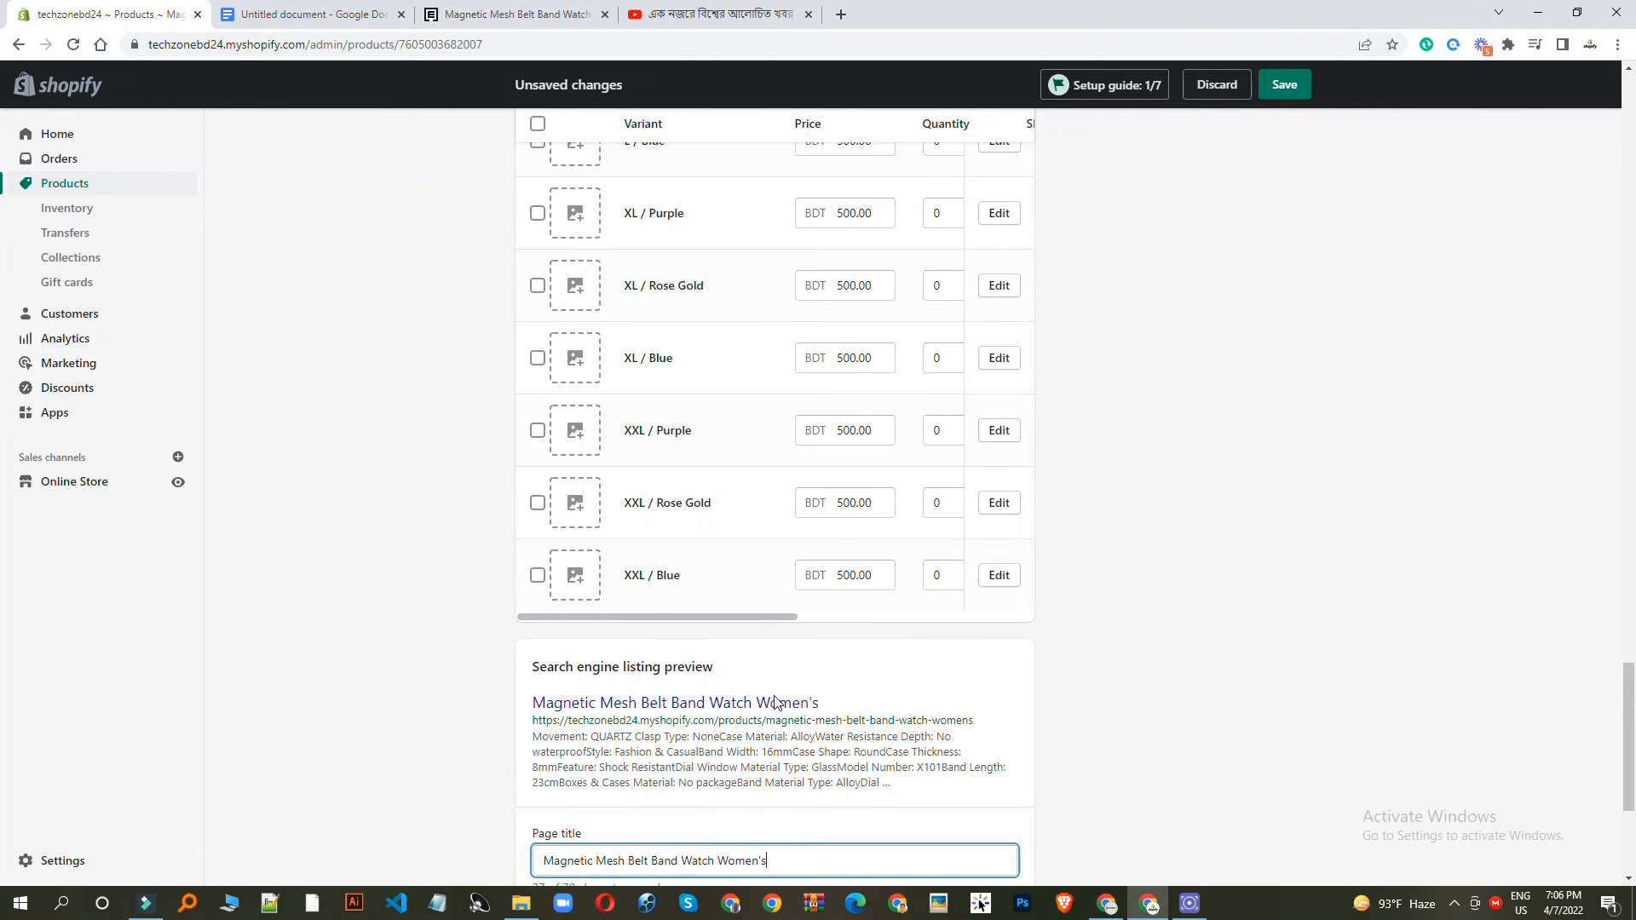
scroll(588, 562, down, 4)
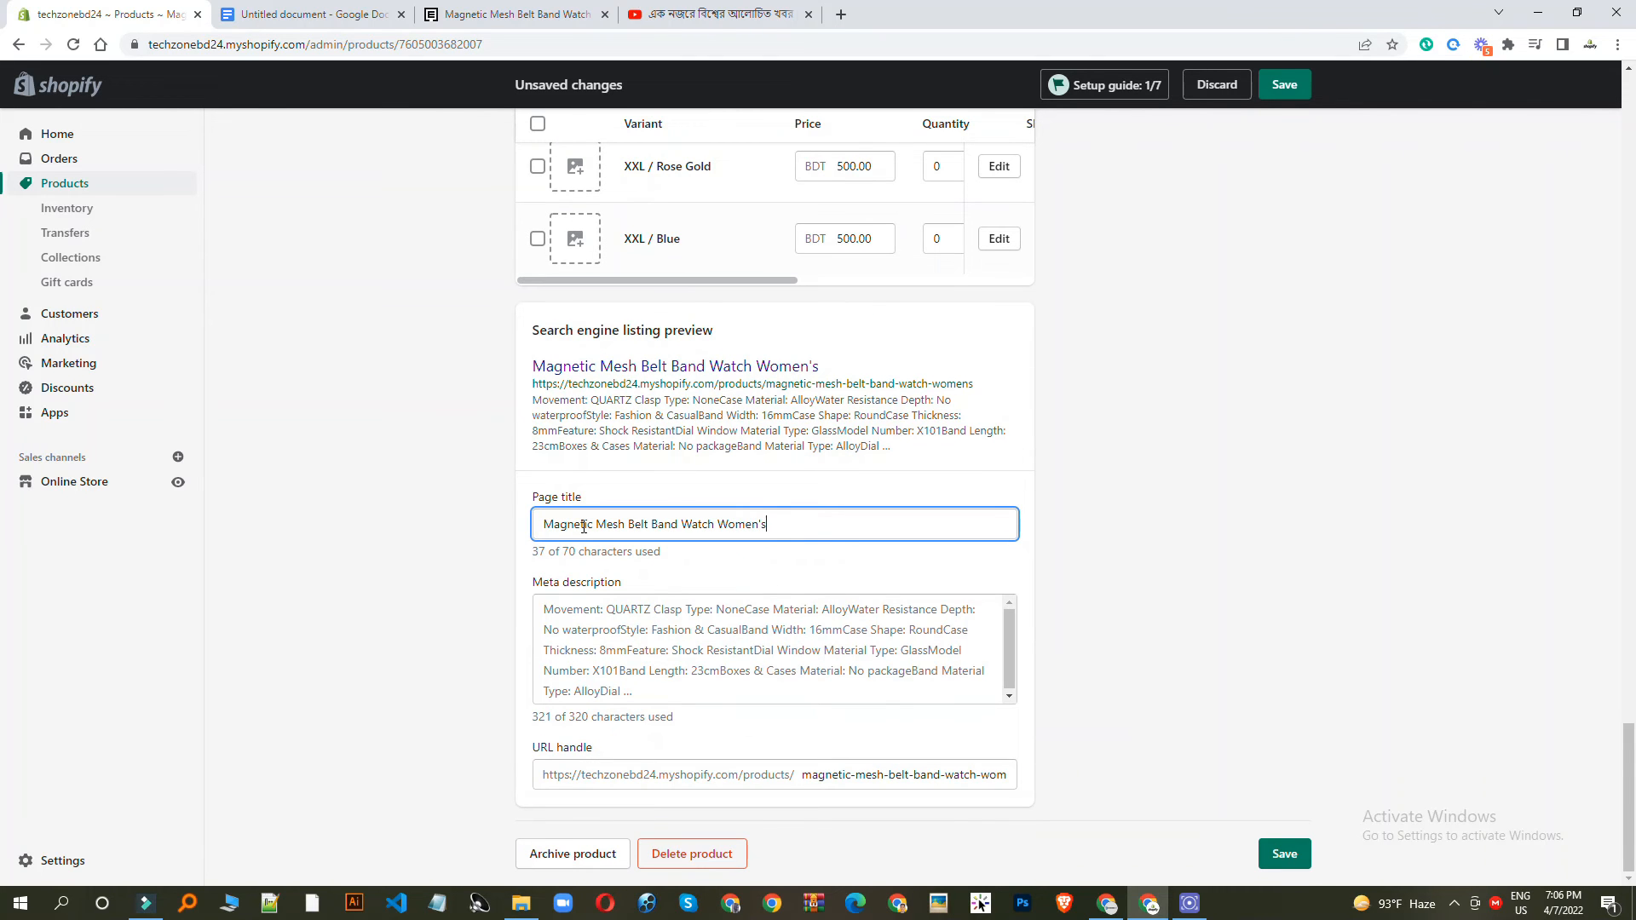
click(551, 639)
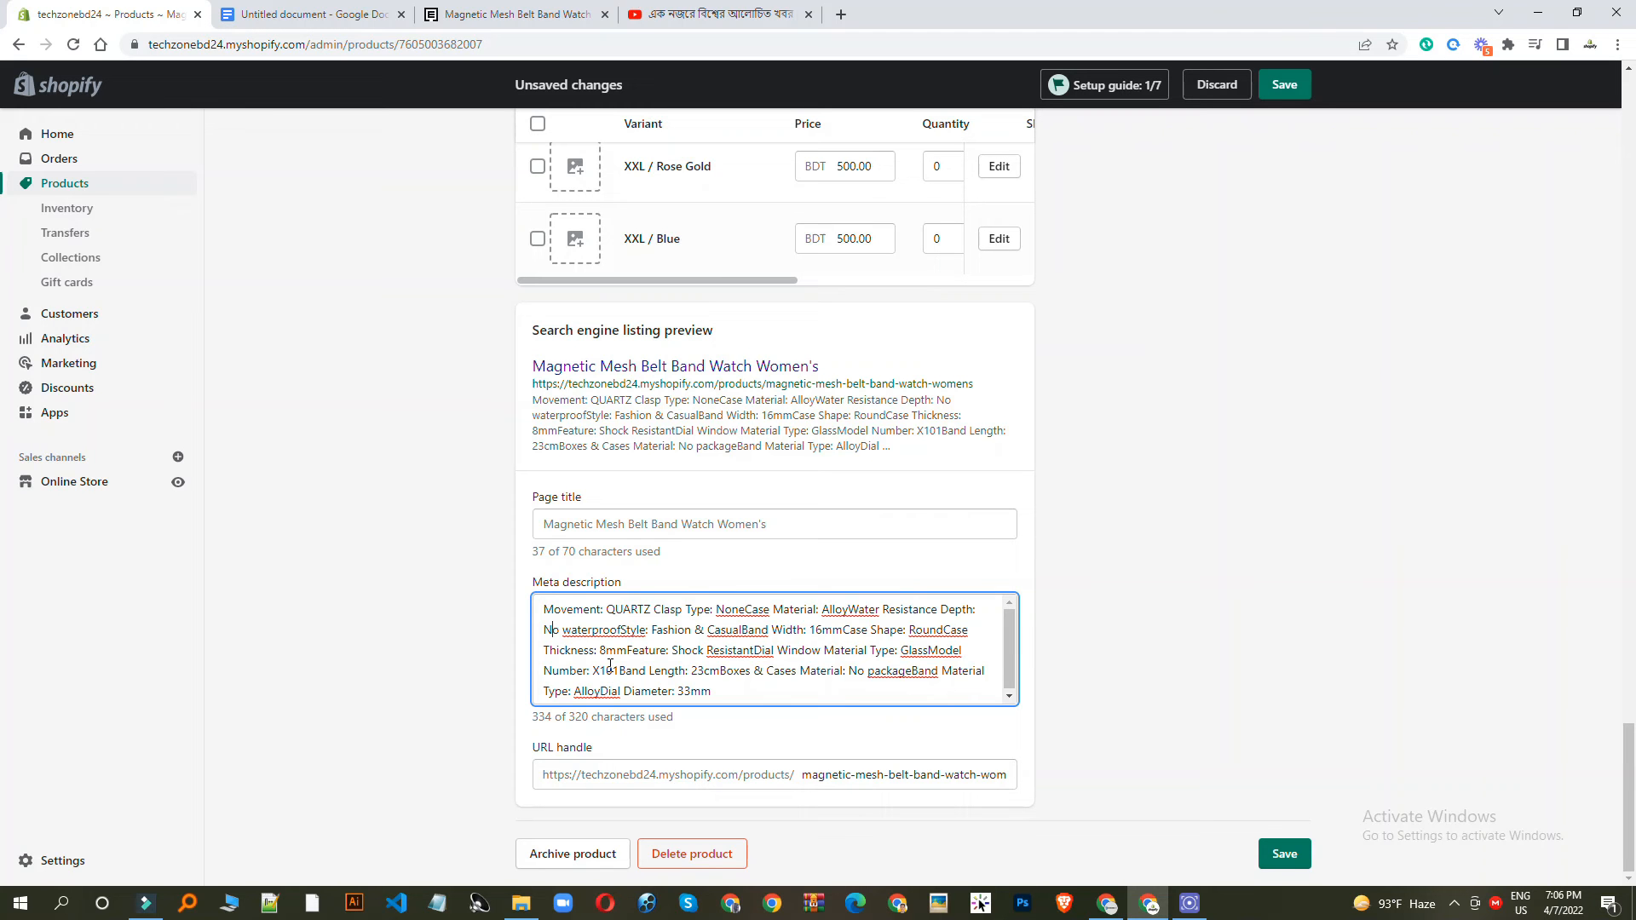
scroll(603, 654, up, 1)
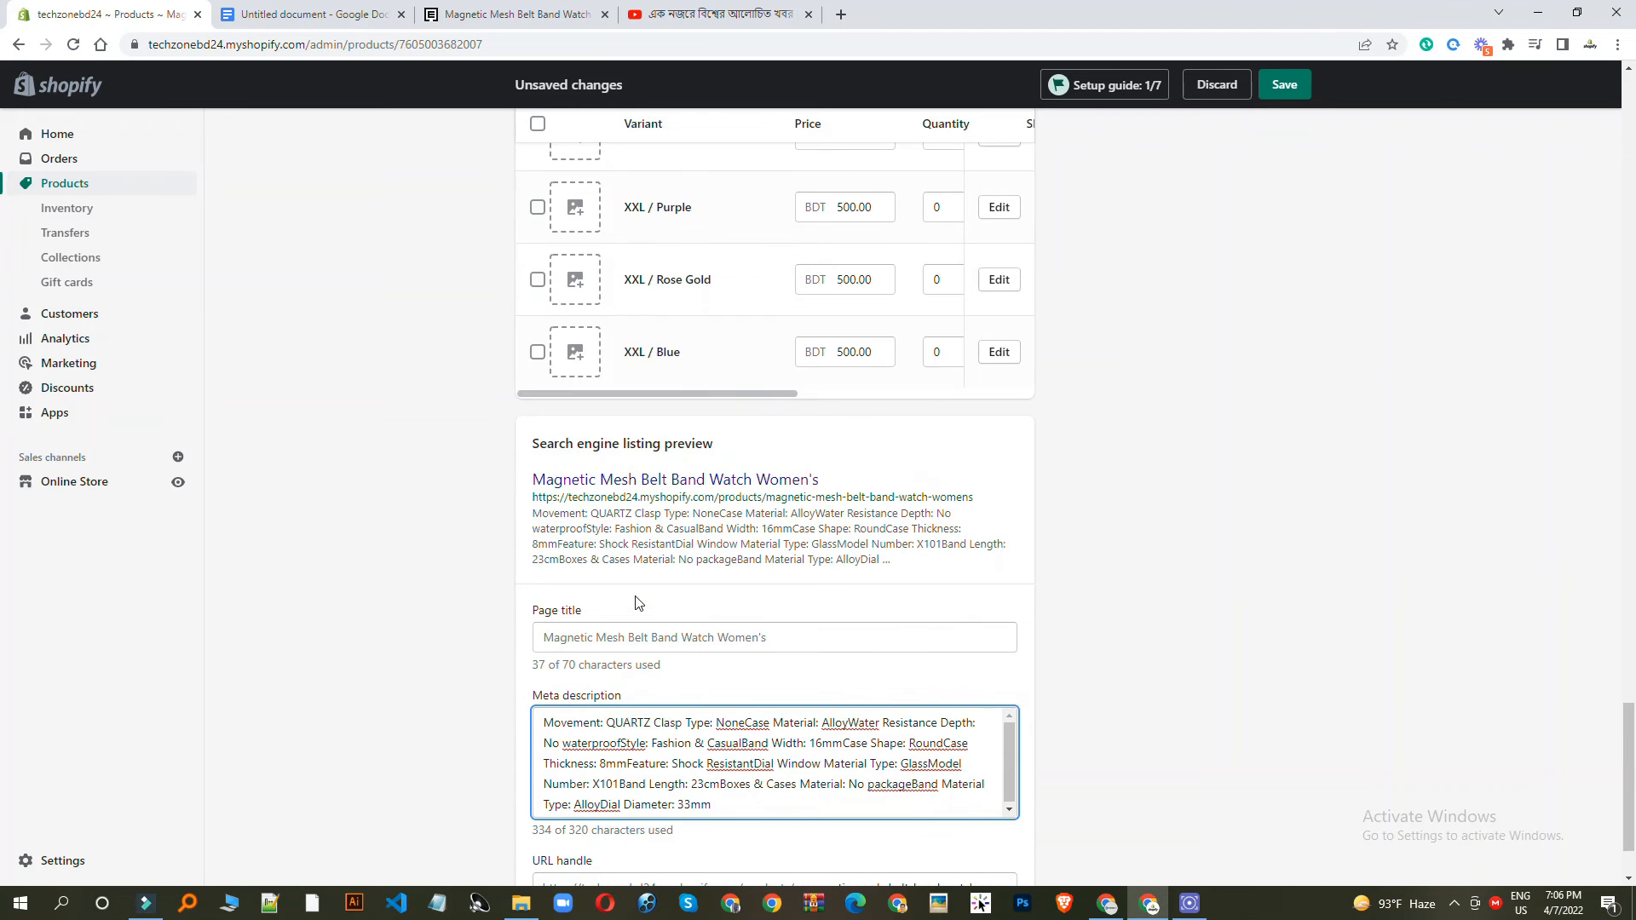
Step: Select all size and color variants and set their price to BDT 600.00
scroll(720, 512, up, 7)
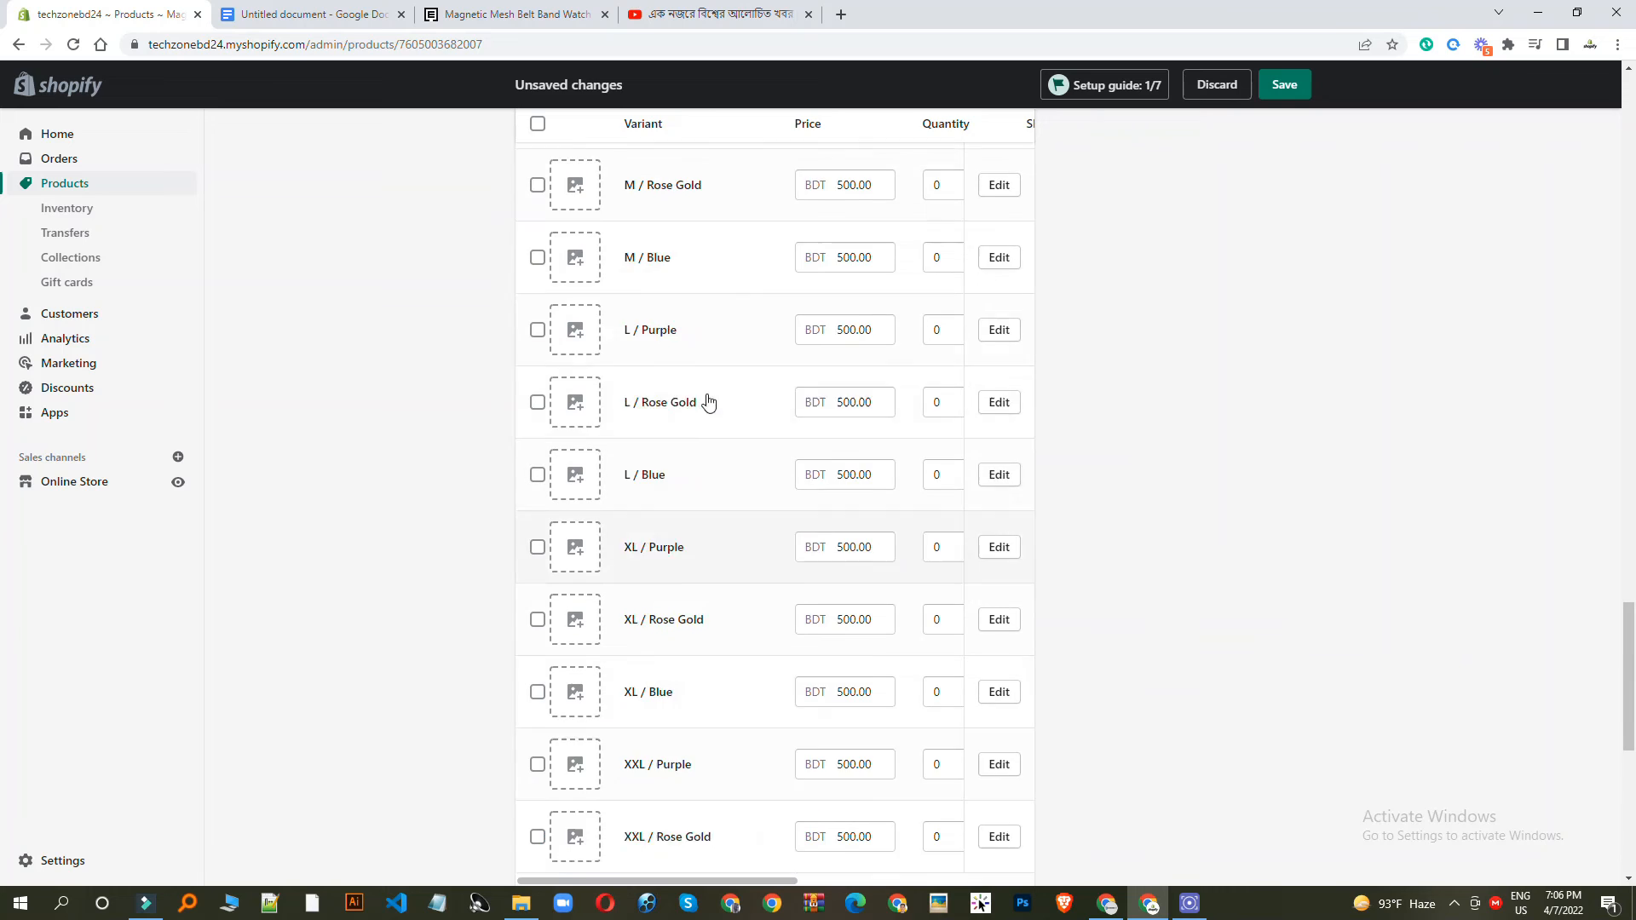
scroll(649, 332, up, 1)
click(737, 362)
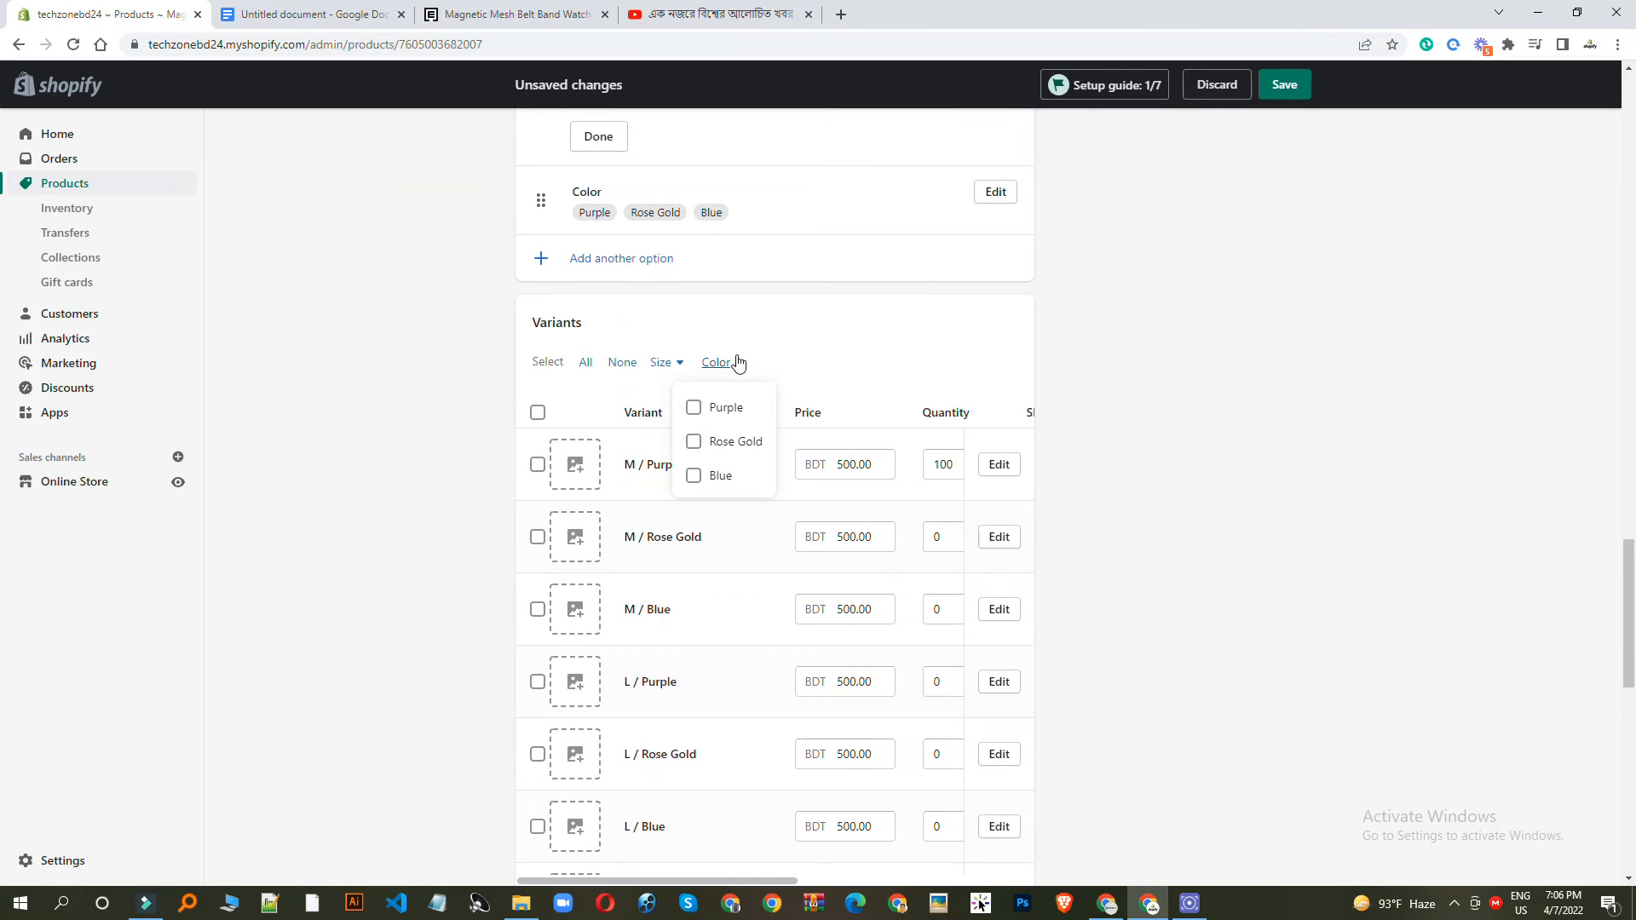
click(1337, 471)
click(537, 412)
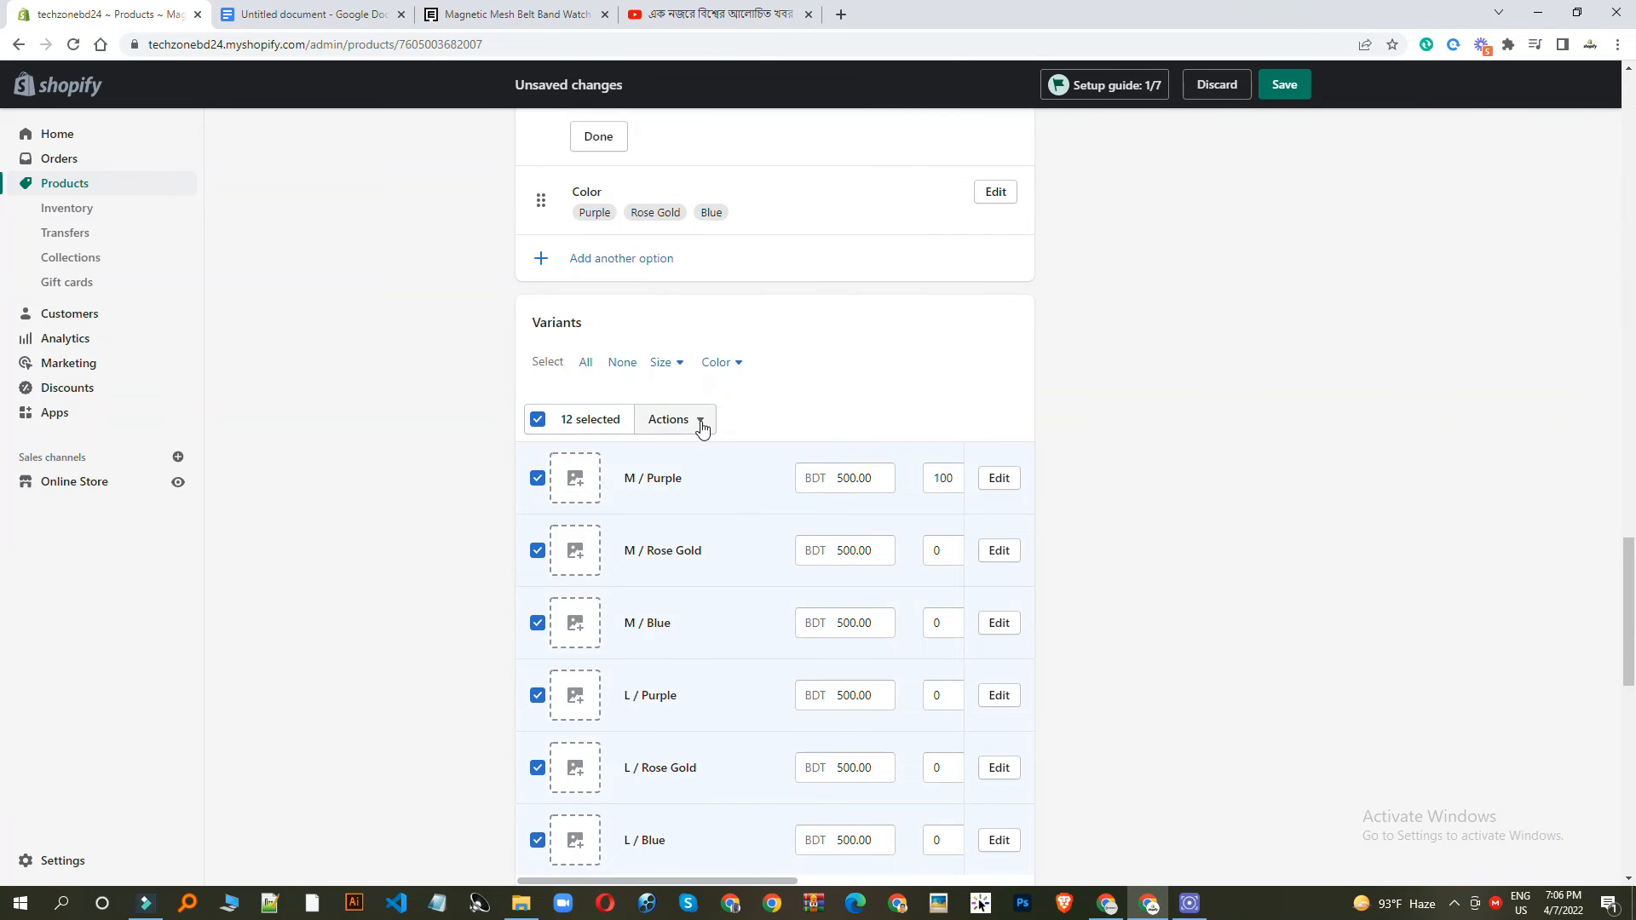
click(700, 421)
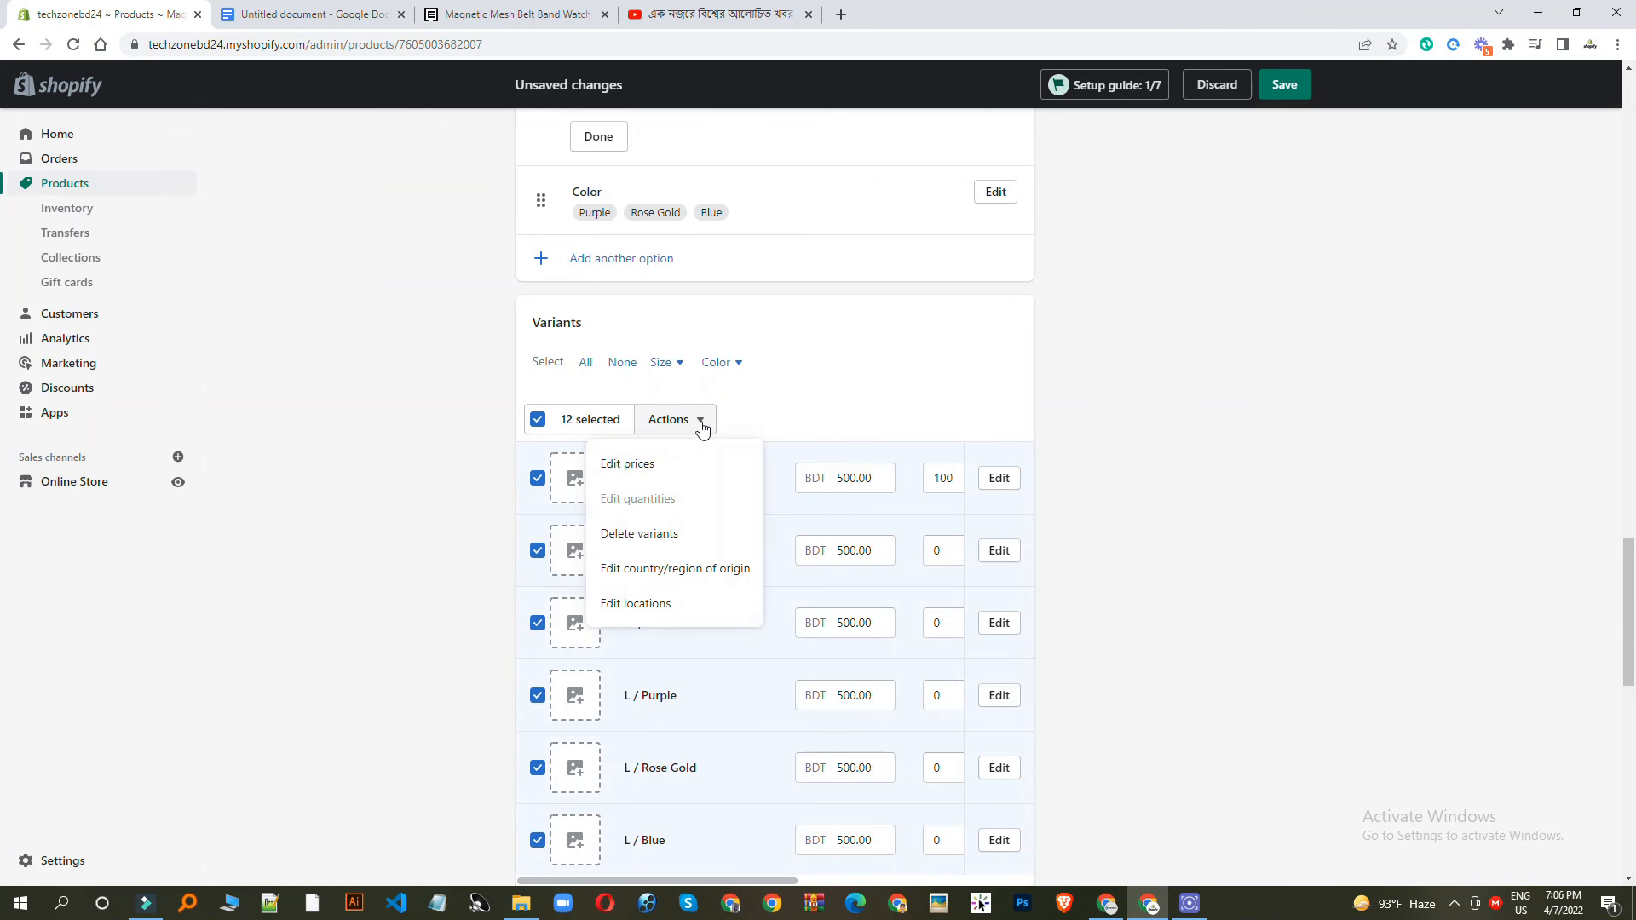
click(623, 472)
click(663, 191)
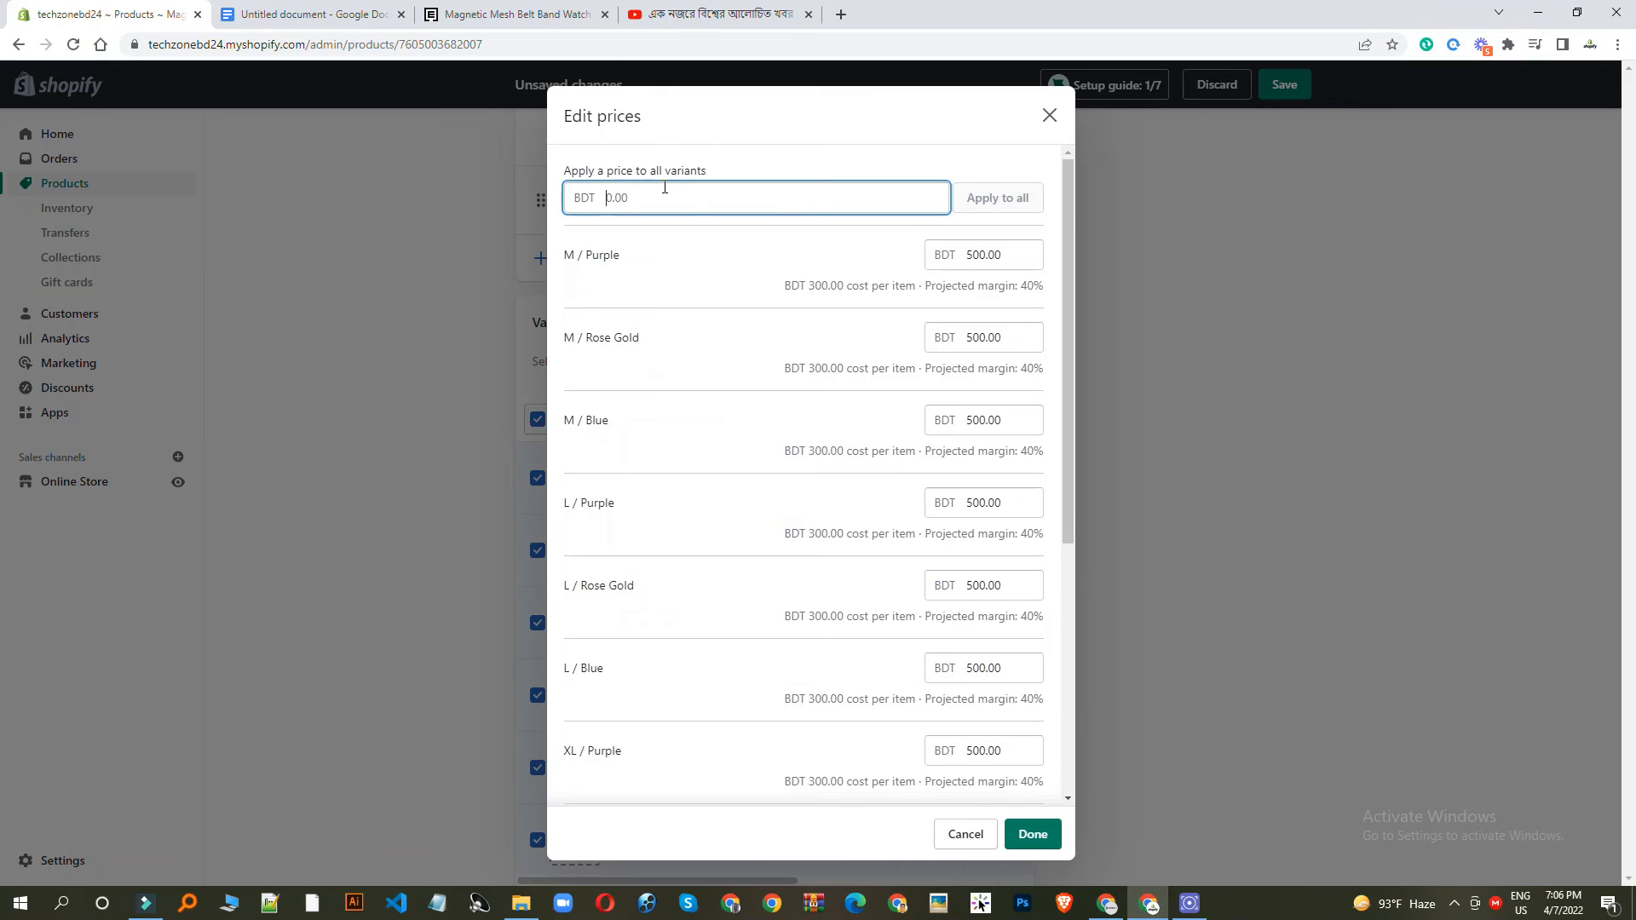
text(600)
click(1010, 199)
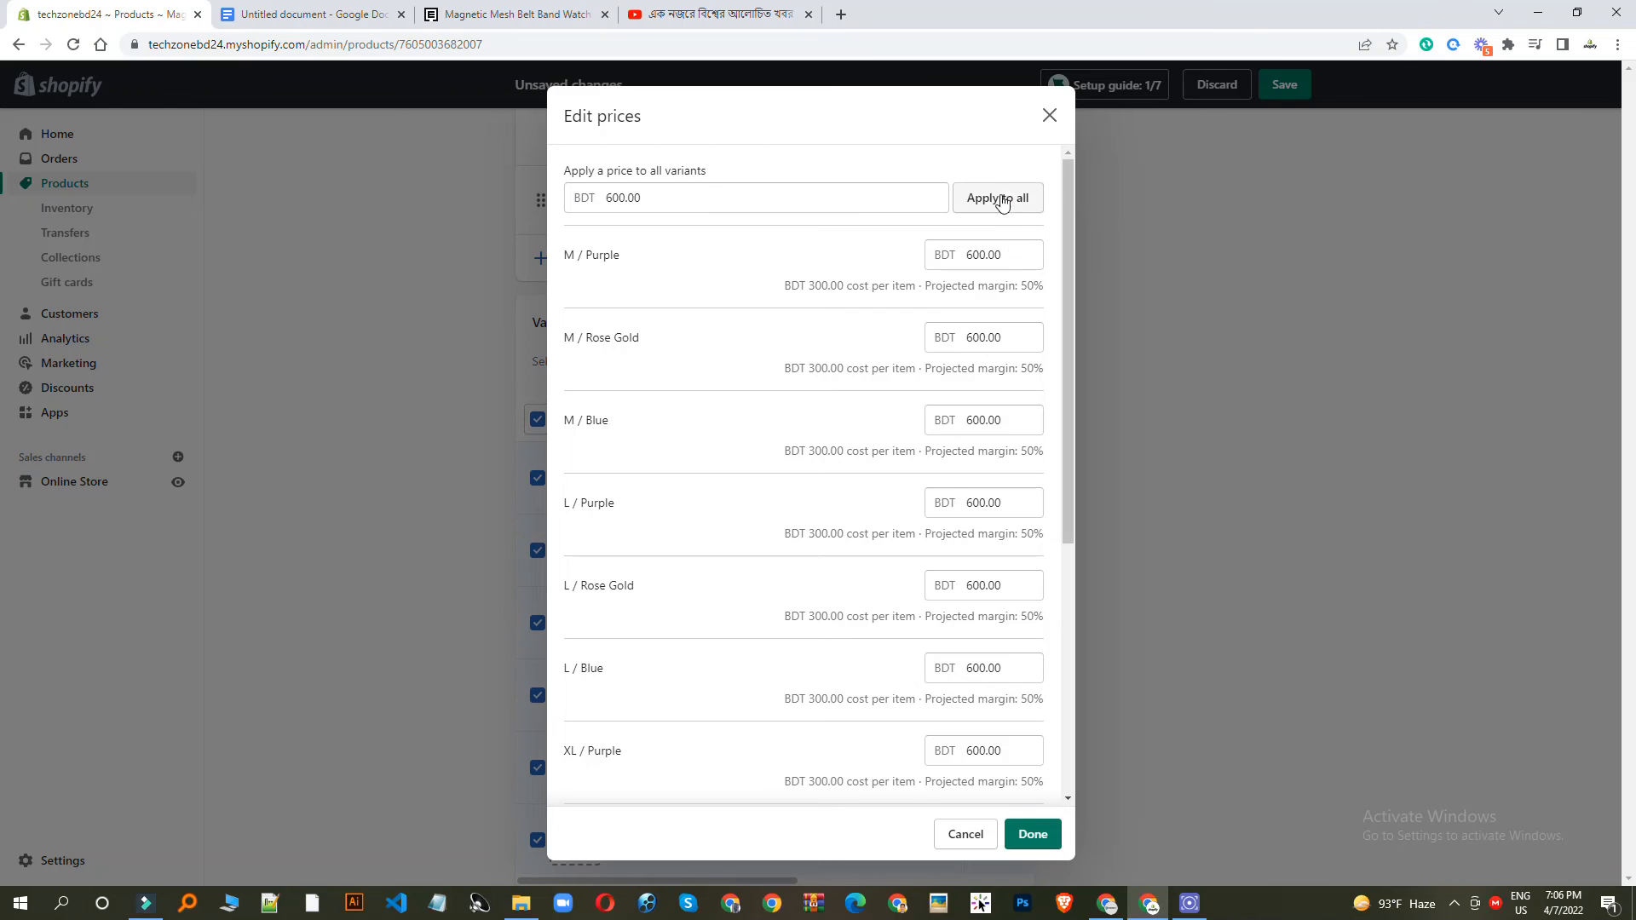
click(1033, 833)
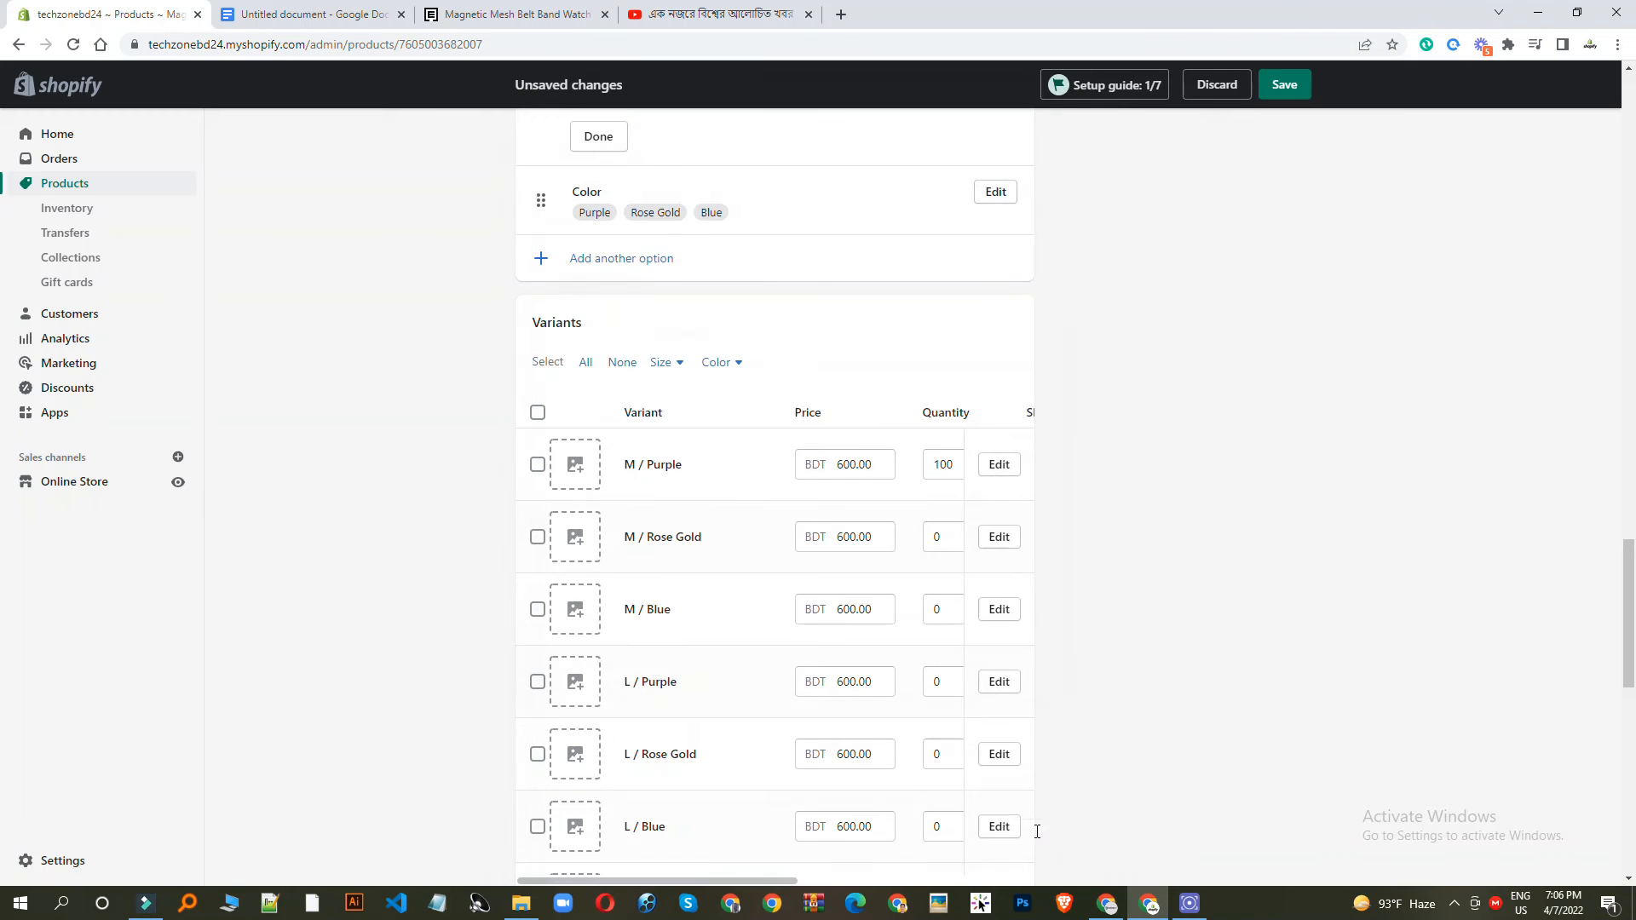
Step: Check the variants and search engine listing, and save the product
scroll(635, 474, down, 1)
scroll(756, 420, up, 7)
scroll(742, 337, down, 7)
scroll(783, 465, down, 10)
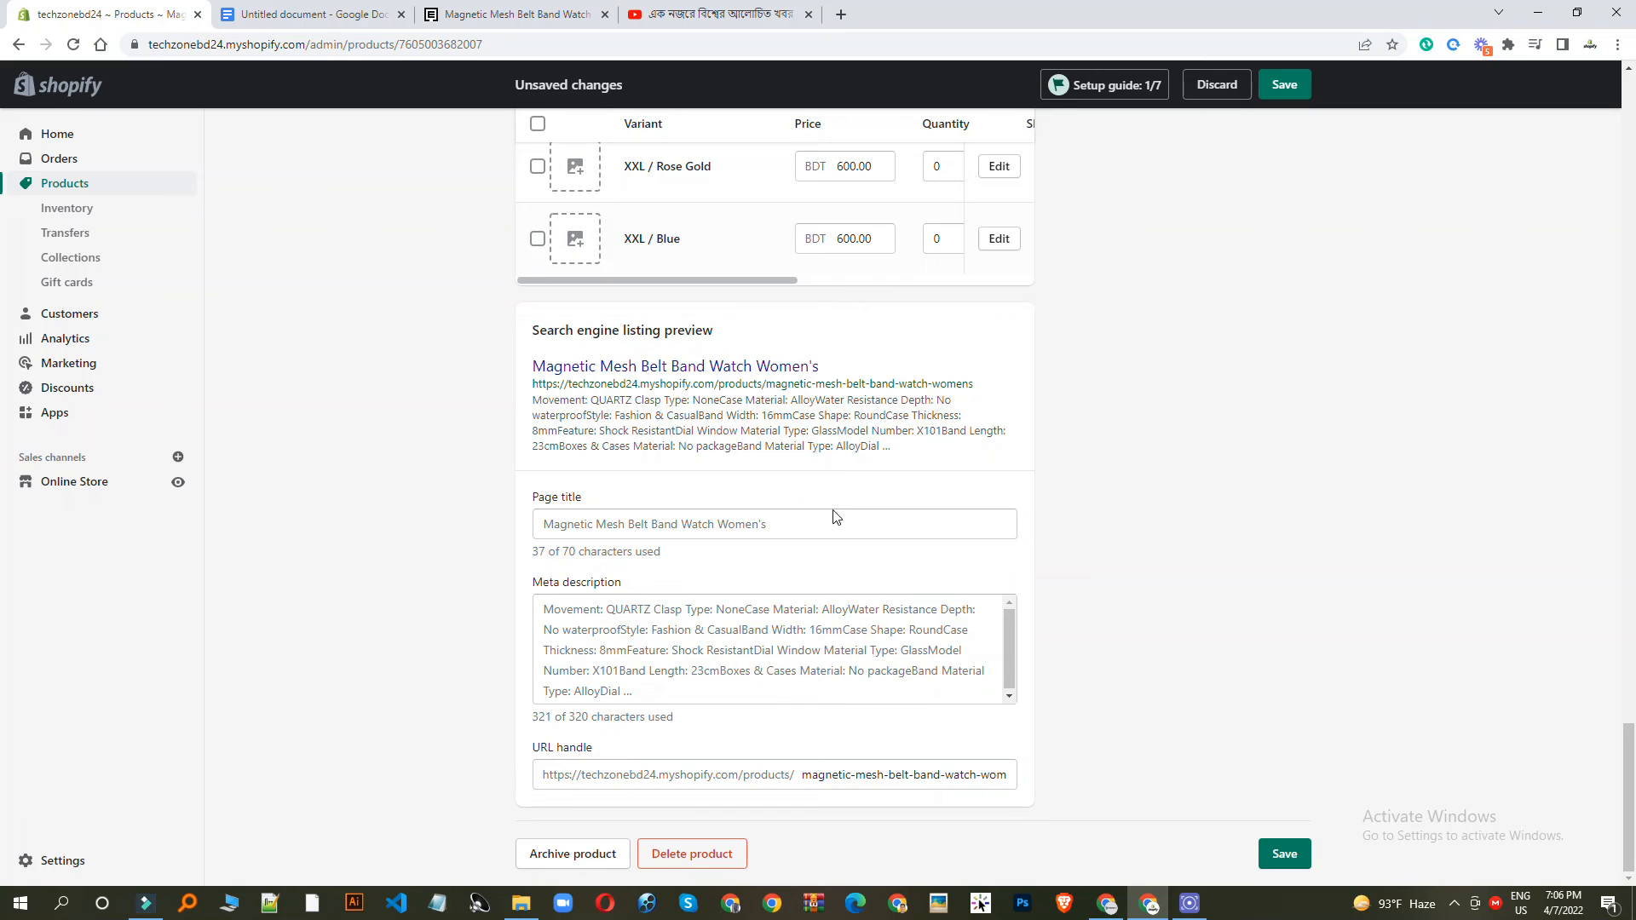
scroll(920, 530, up, 13)
scroll(919, 527, up, 8)
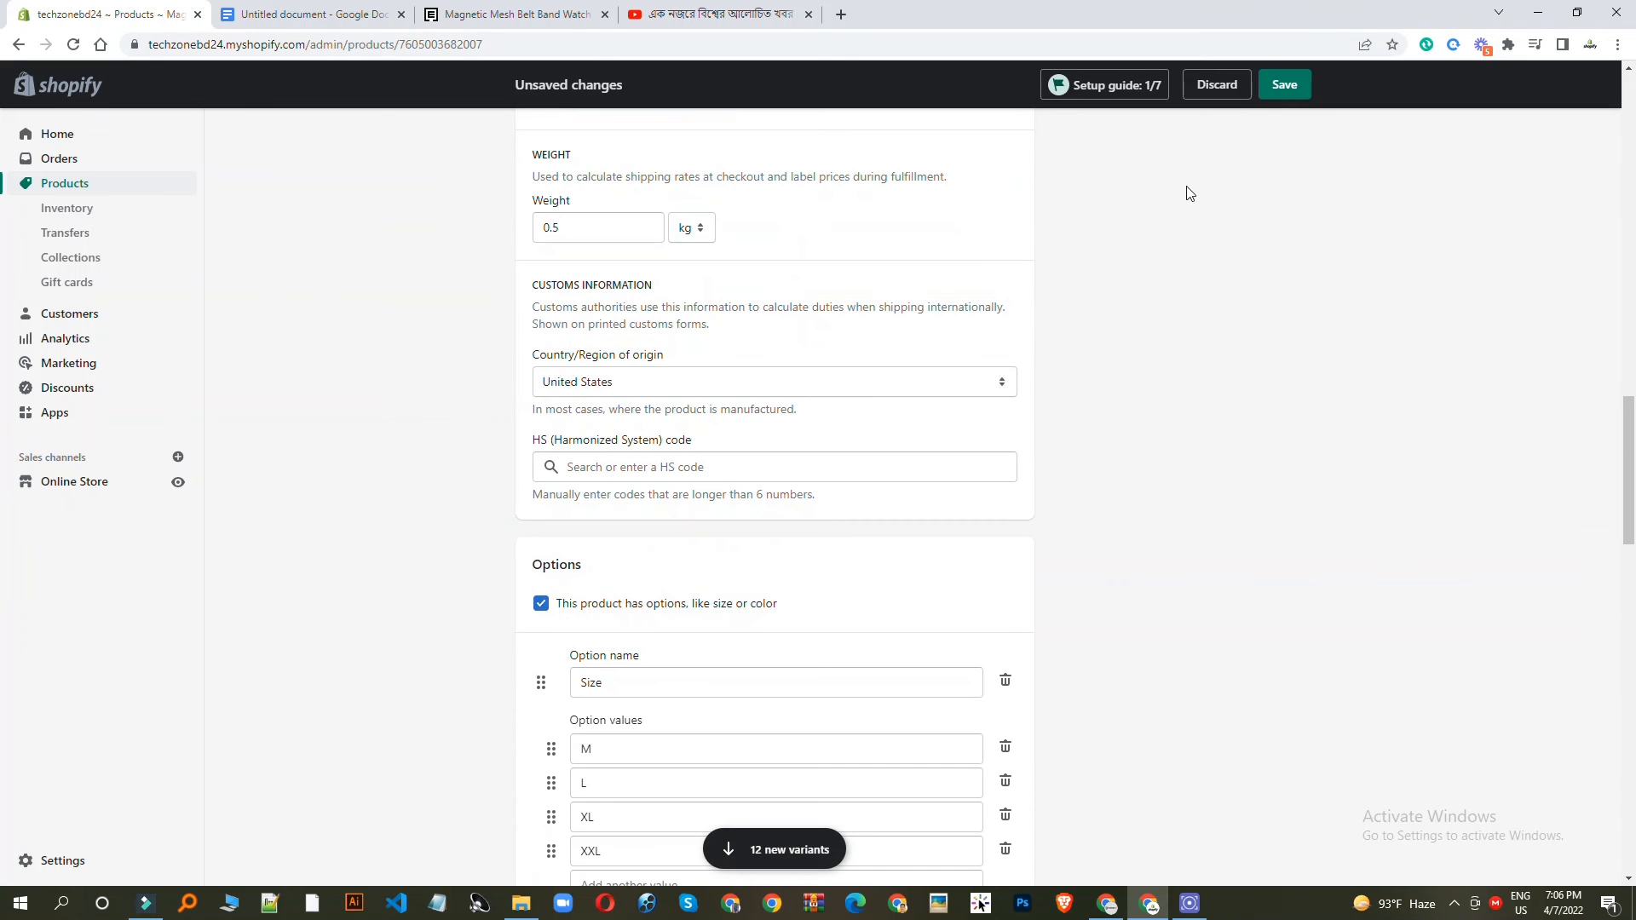
click(1286, 85)
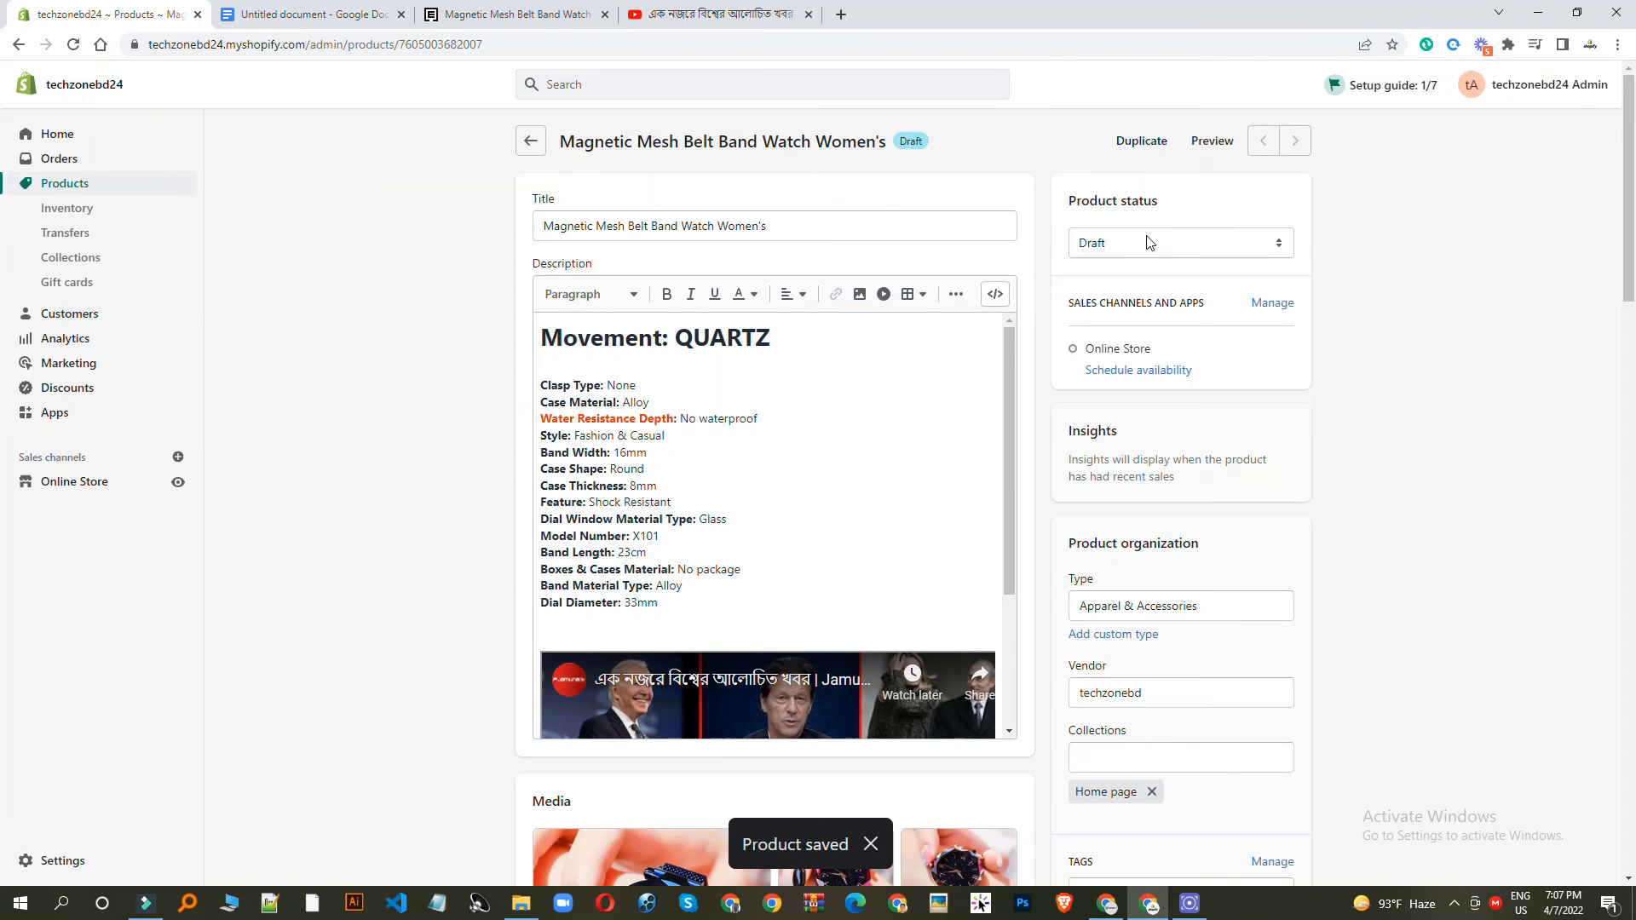
Step: Change the product status to Active and save the product
click(1147, 242)
click(1109, 267)
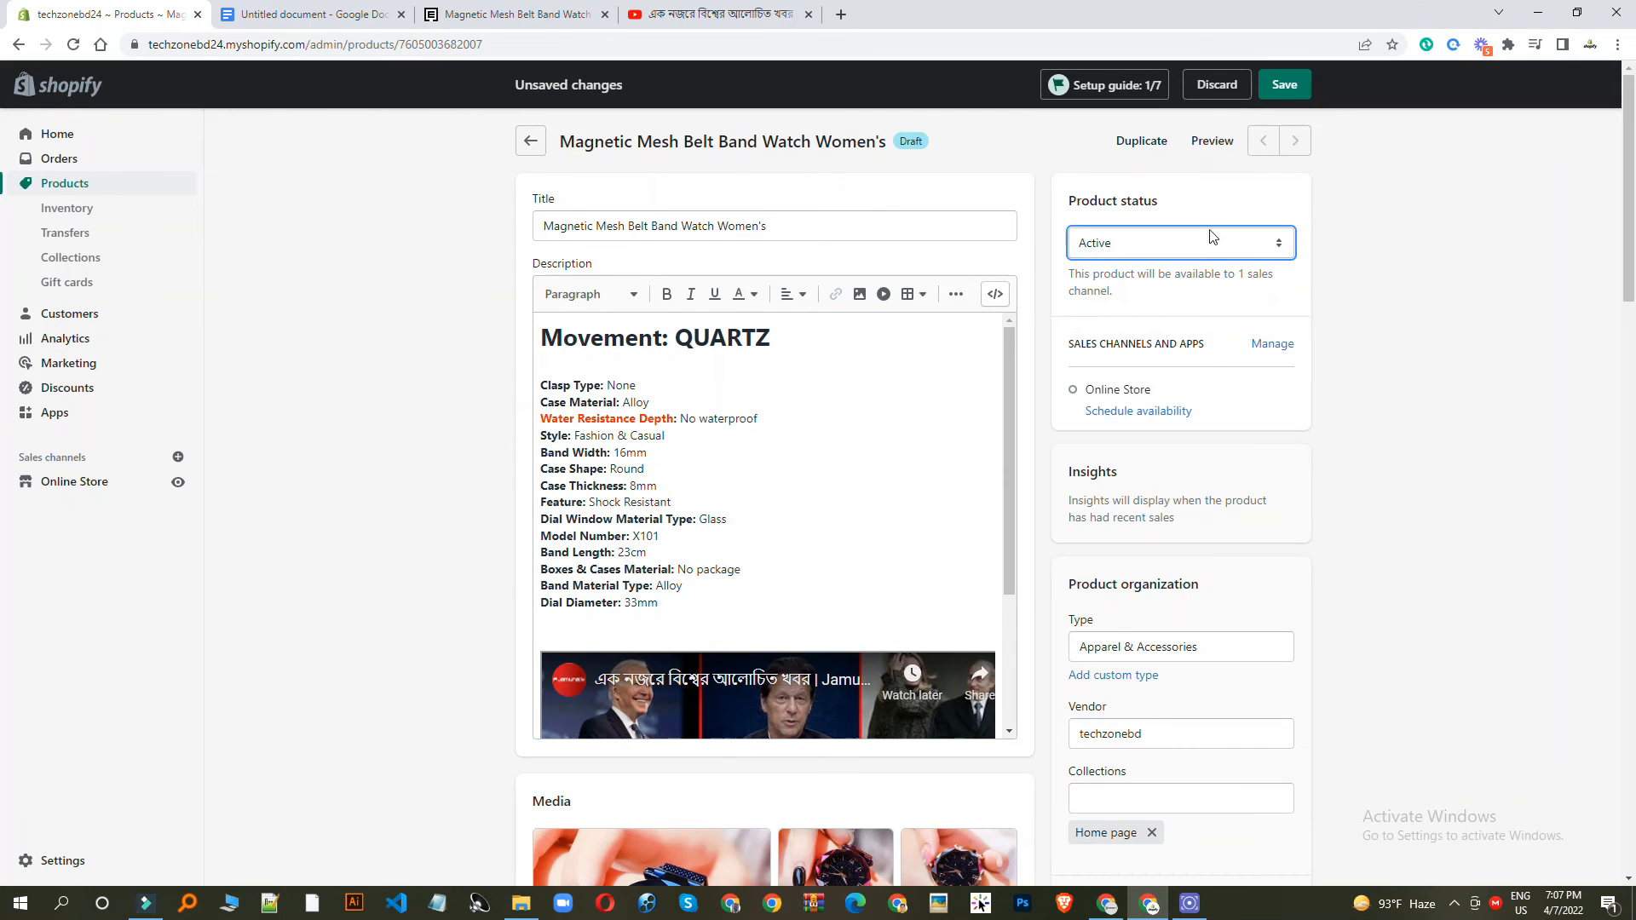
click(1287, 88)
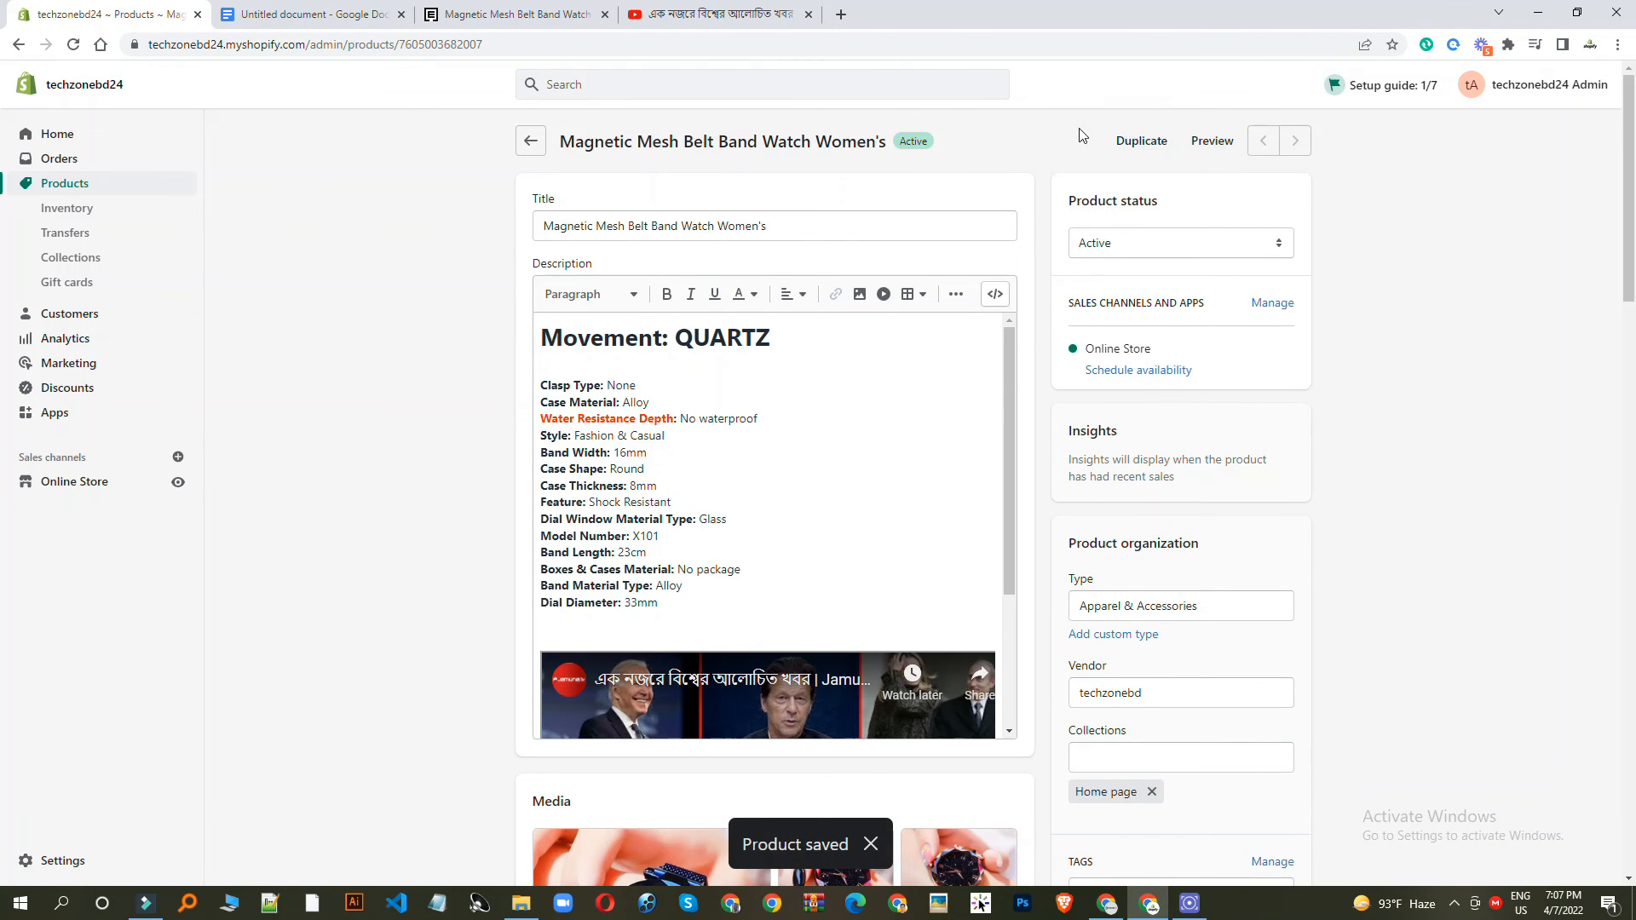
Step: Preview the product in the online store, try sizes L, XL and XXL with Rose Gold and Blue, and return to the product editor
click(1189, 133)
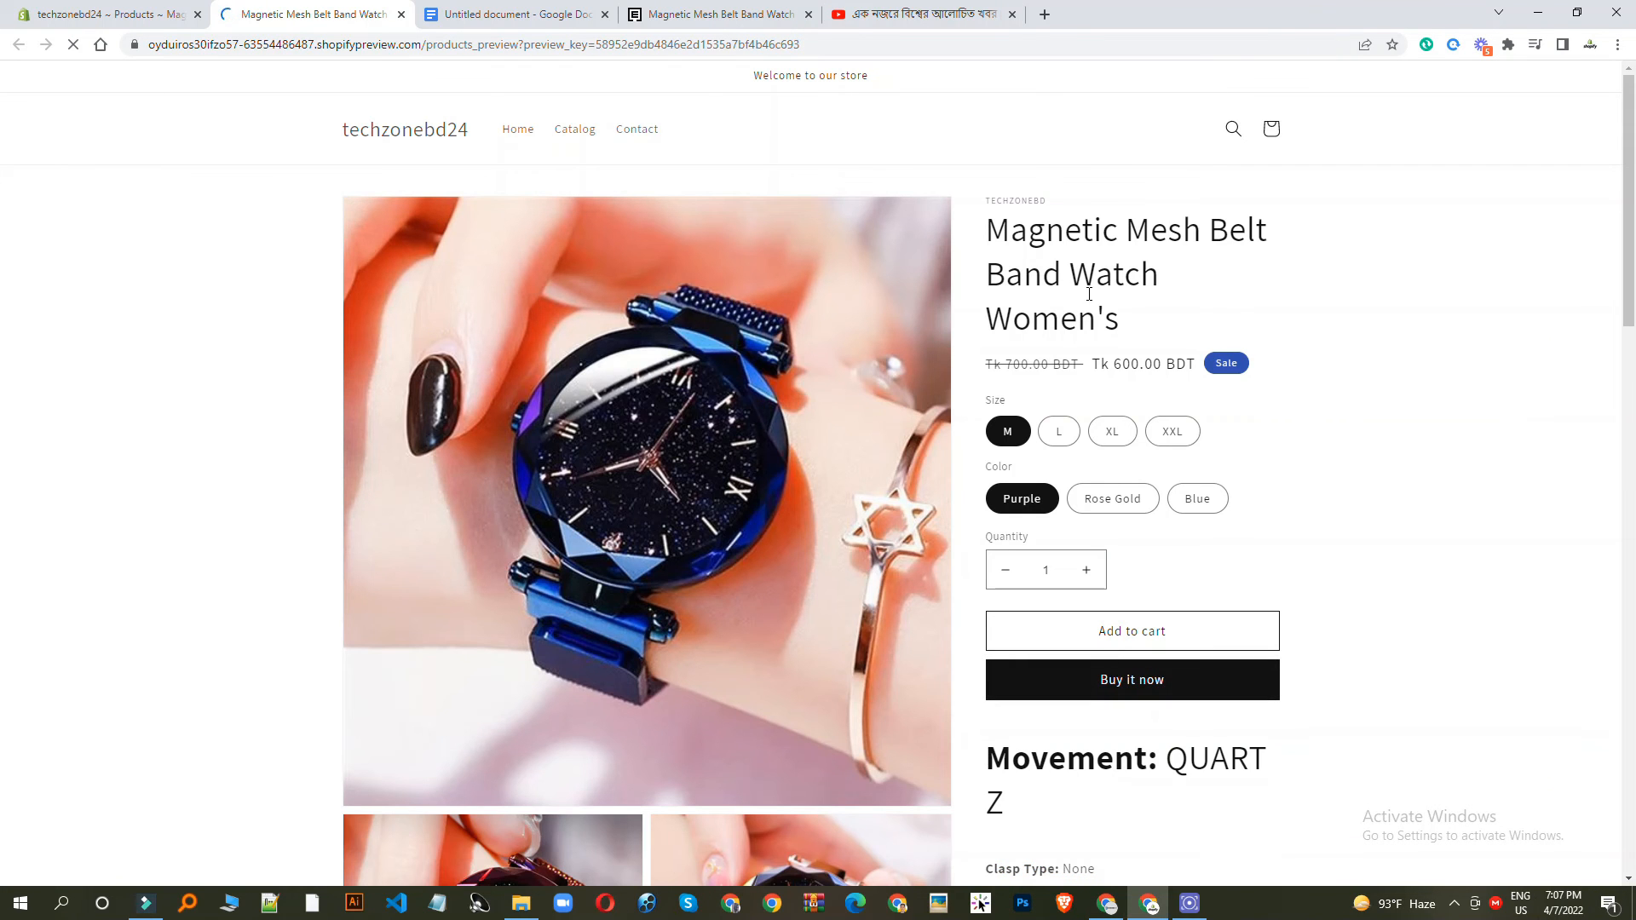
drag(987, 256, 1168, 321)
click(1058, 432)
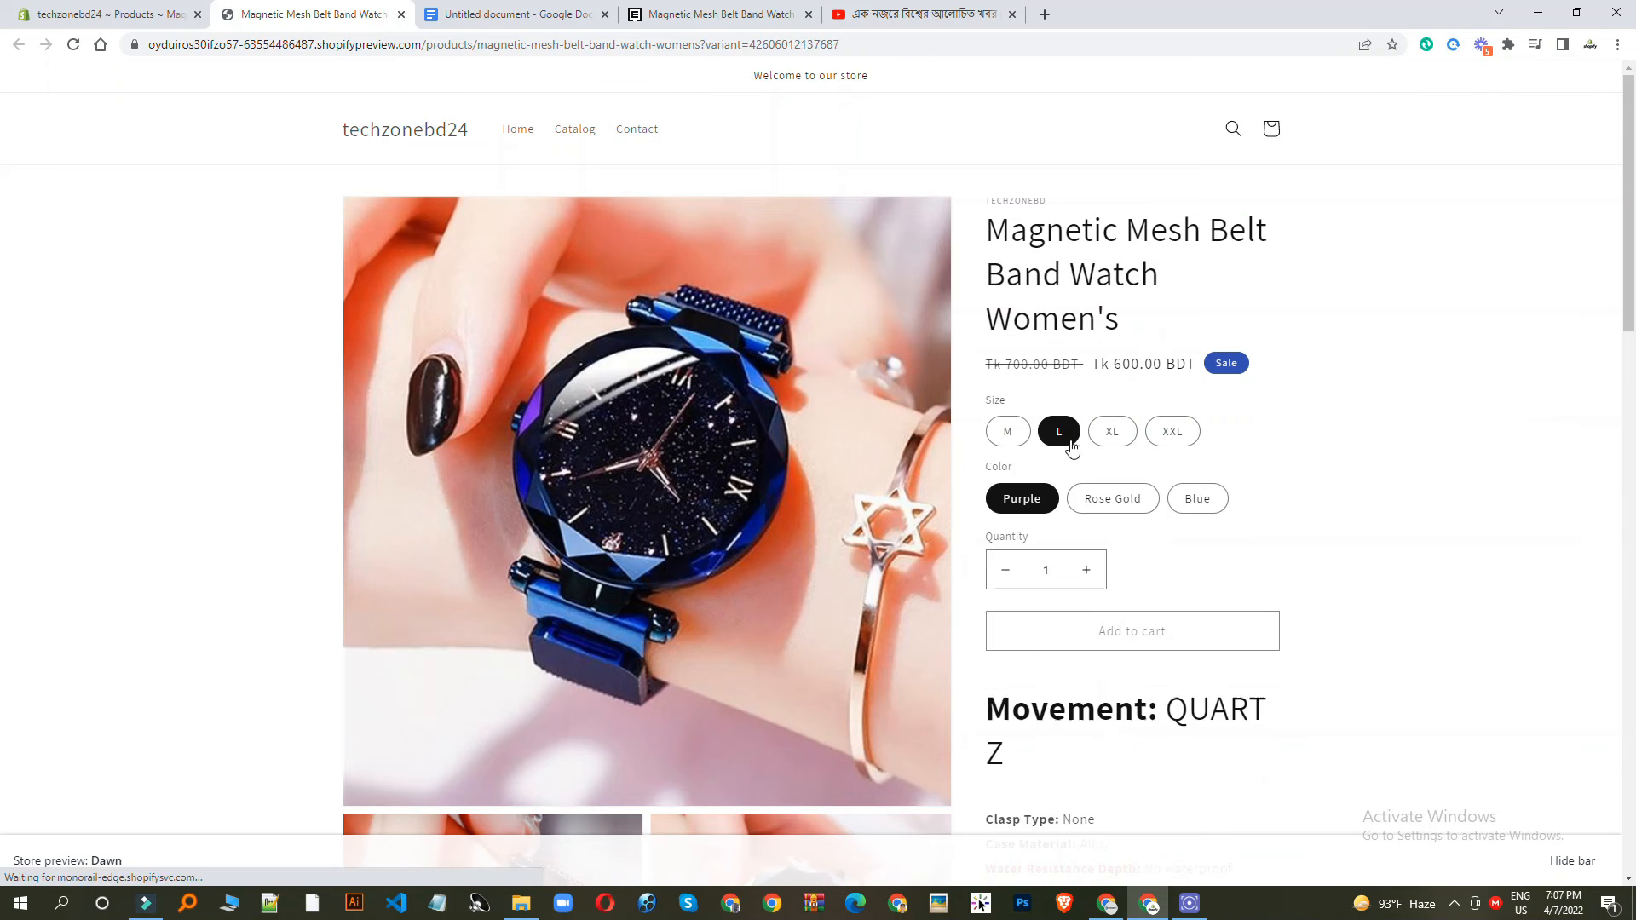
click(1111, 432)
click(1180, 436)
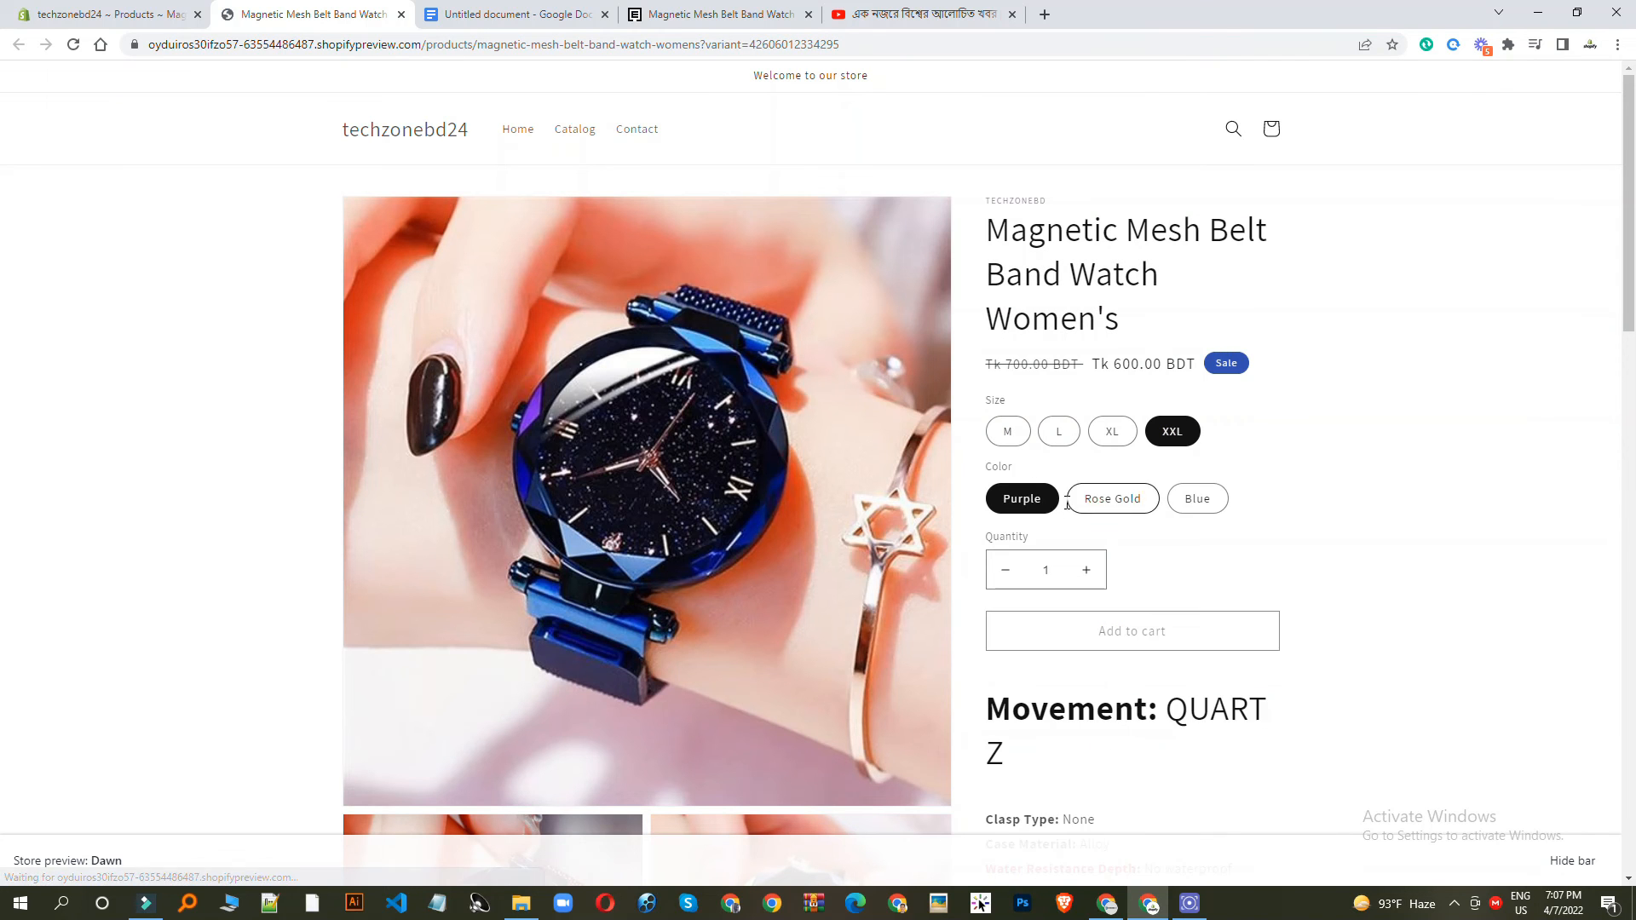
click(1125, 505)
click(1197, 500)
scroll(1150, 679, down, 5)
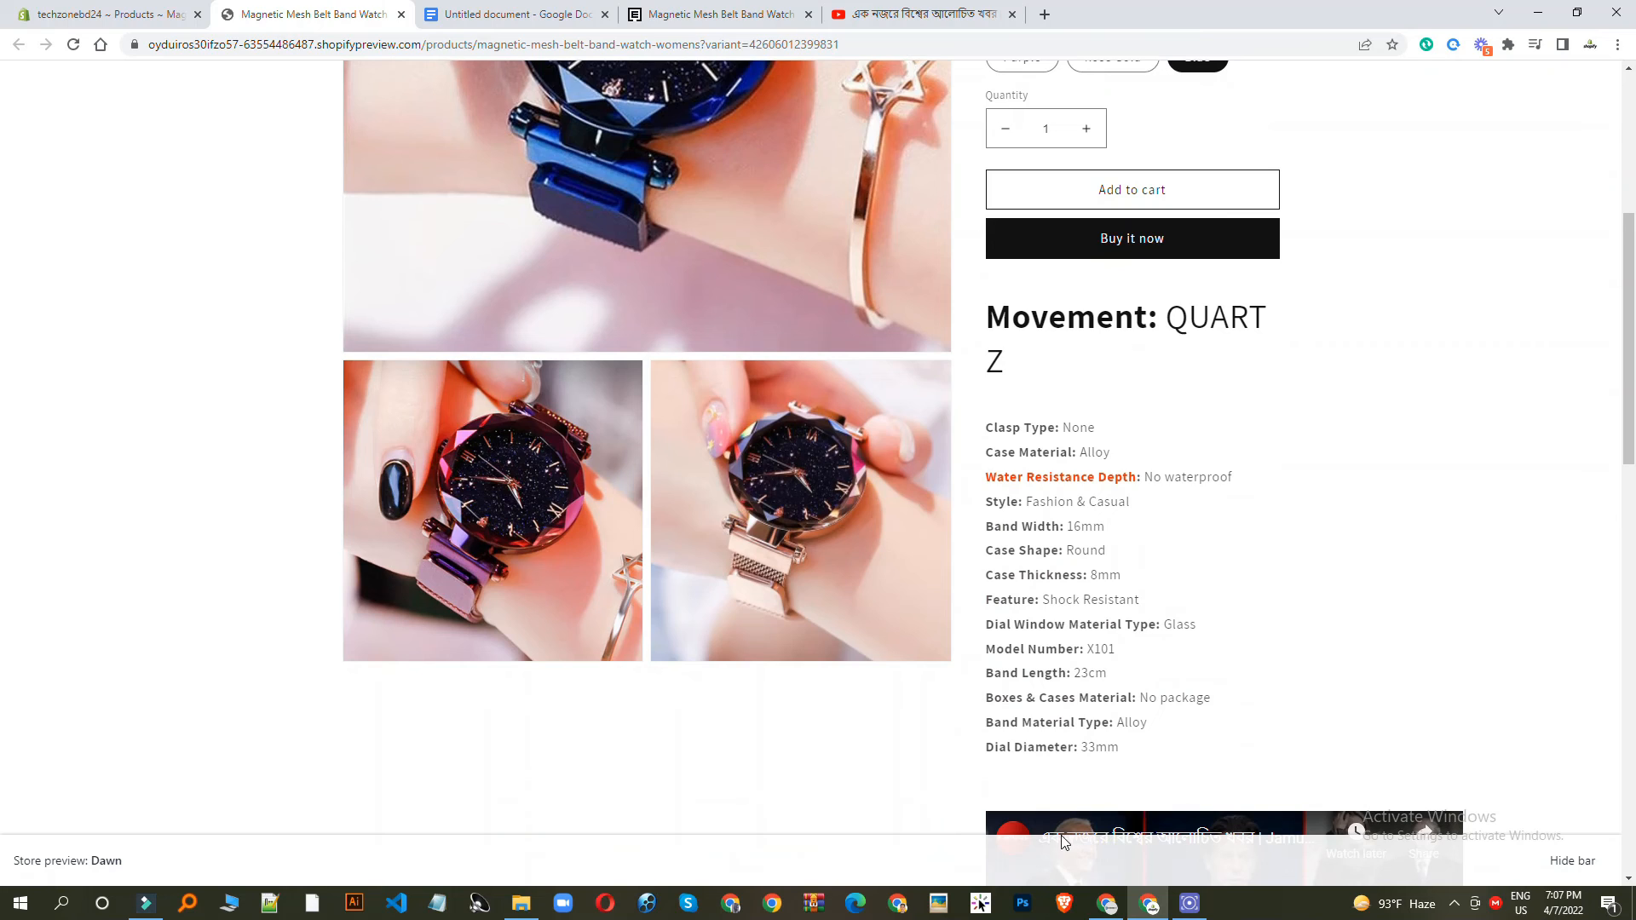
key(ctrl+shift+Tab)
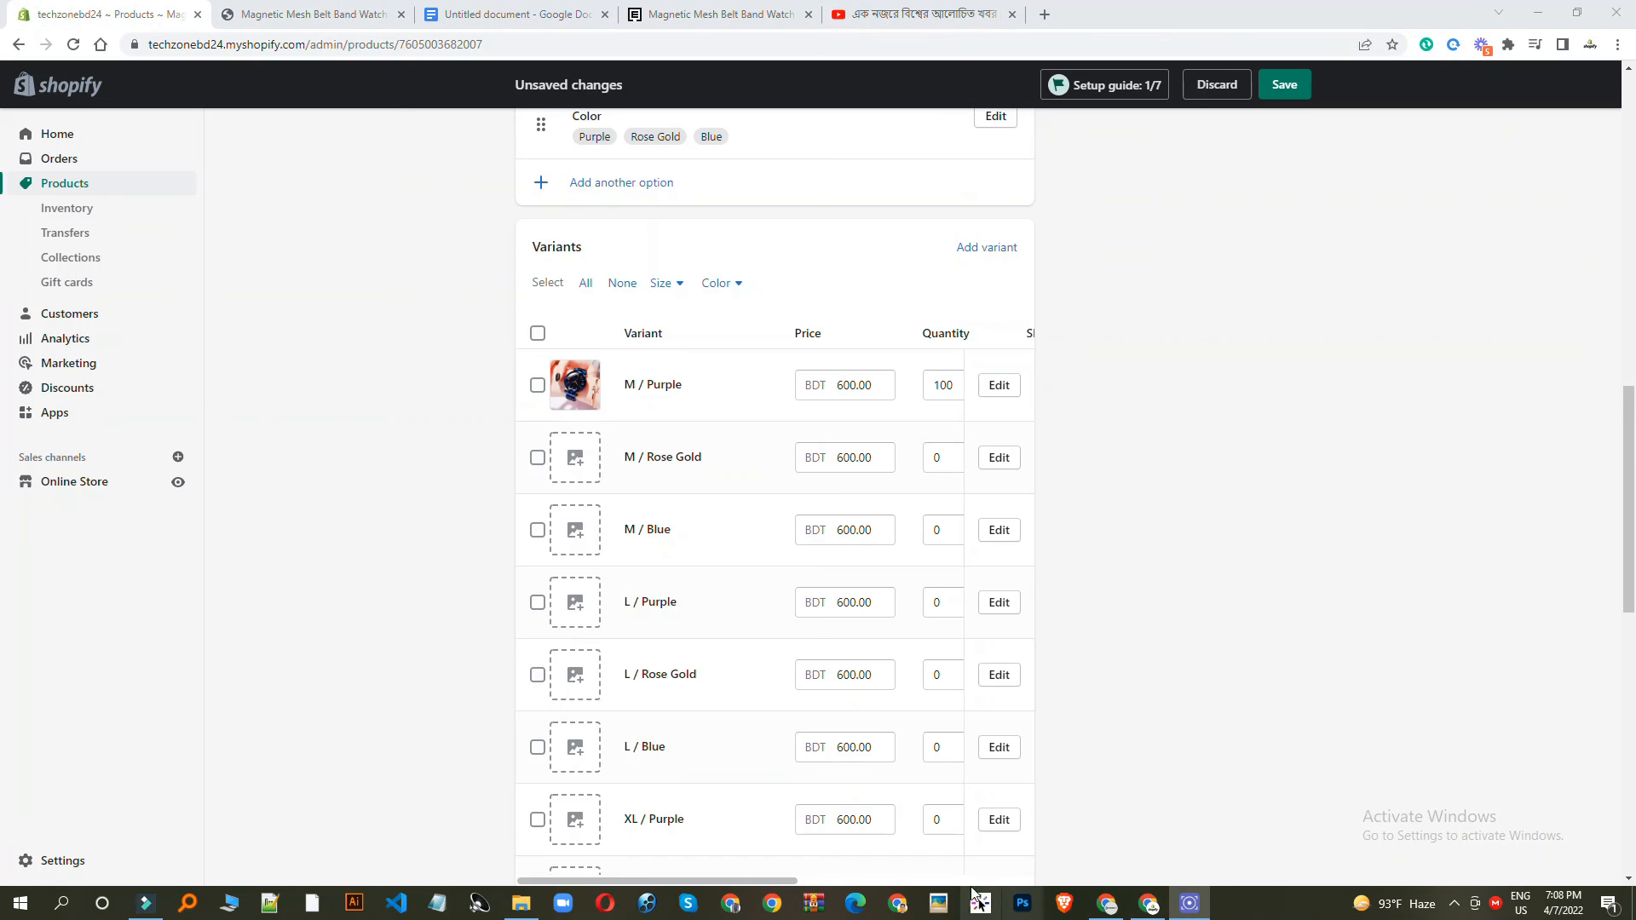
Step: Switch back to the storefront preview and compare the Purple, Rose Gold and Blue choices with the product photos
click(345, 12)
scroll(782, 333, up, 3)
click(1032, 388)
click(1123, 393)
click(1189, 394)
scroll(621, 477, down, 3)
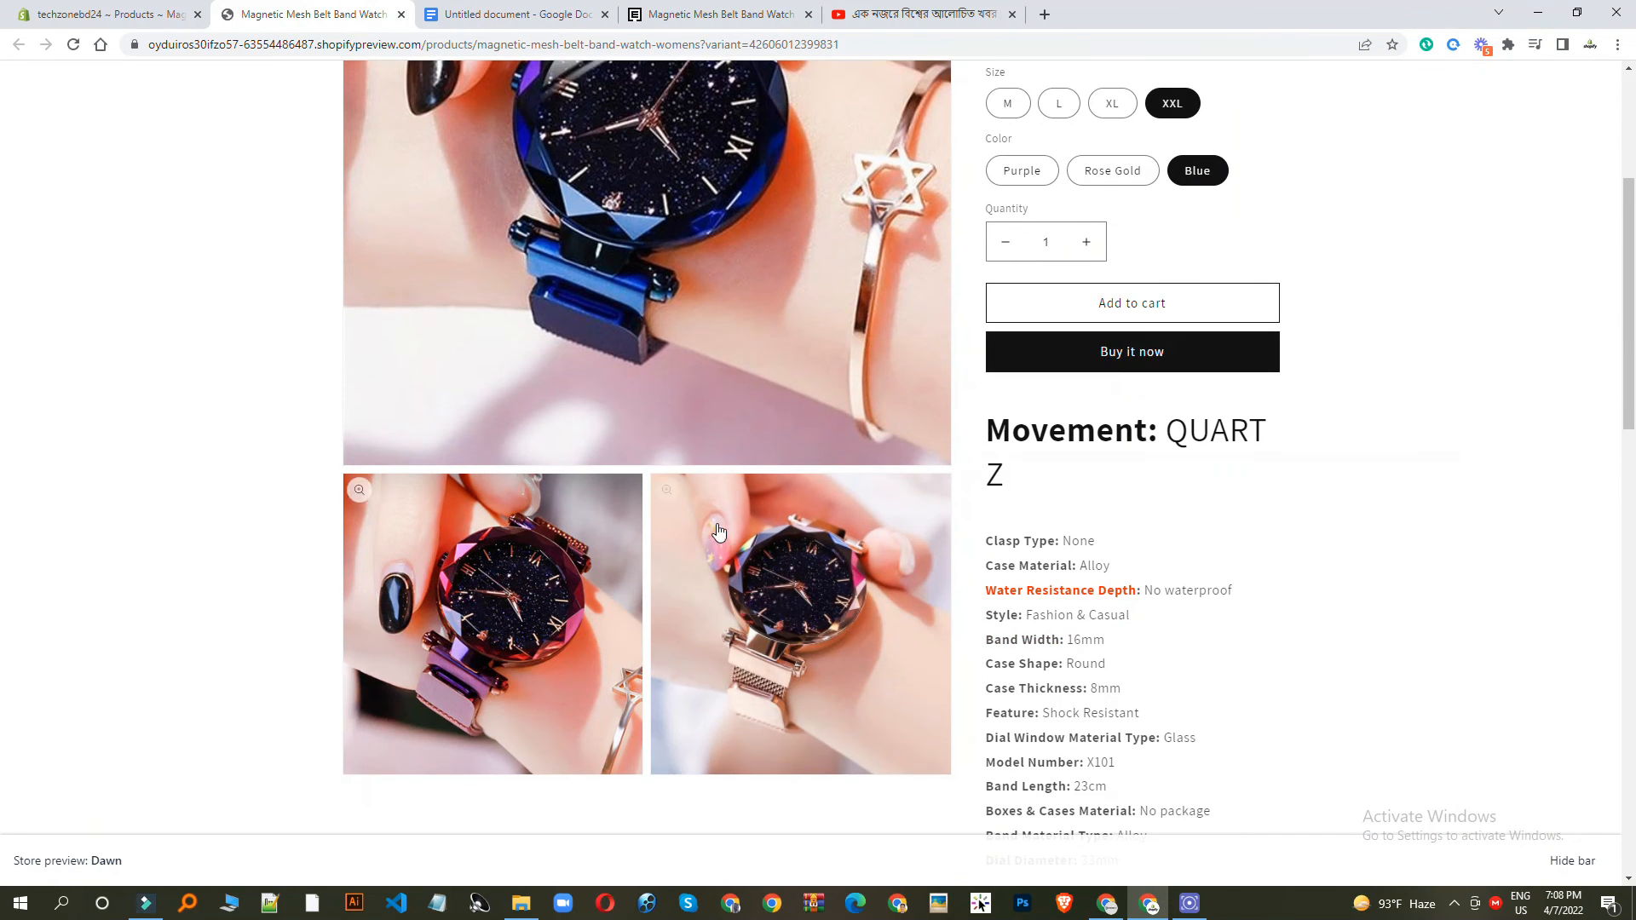
scroll(821, 416, up, 3)
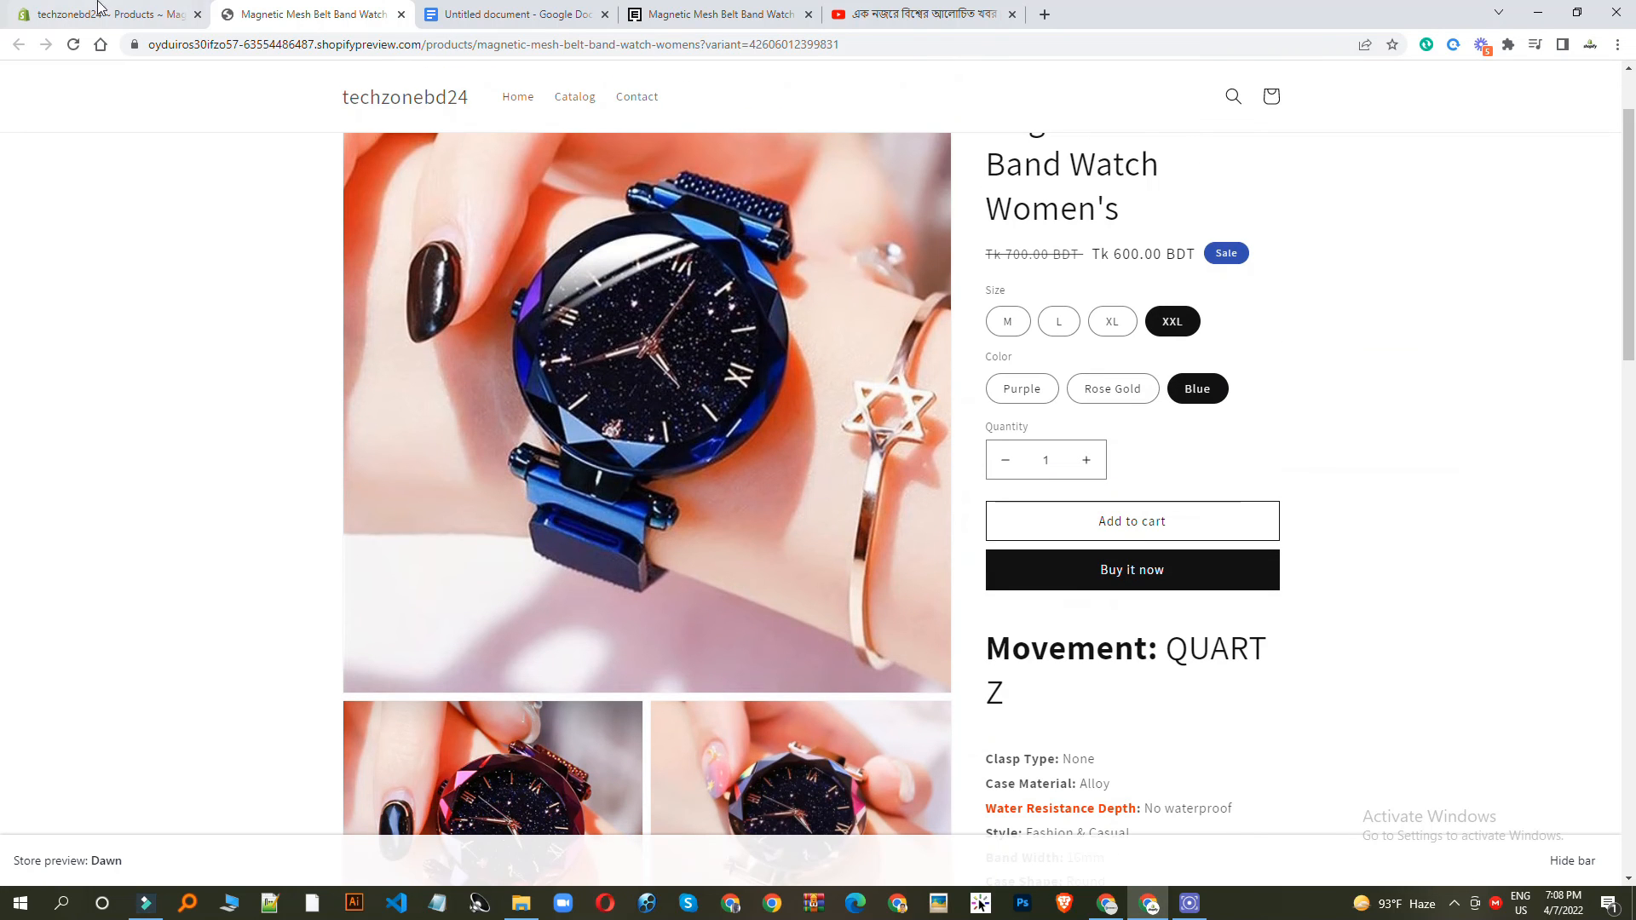
Step: In the product editor, select all Purple variants and assign them the blue watch image
click(141, 10)
click(741, 286)
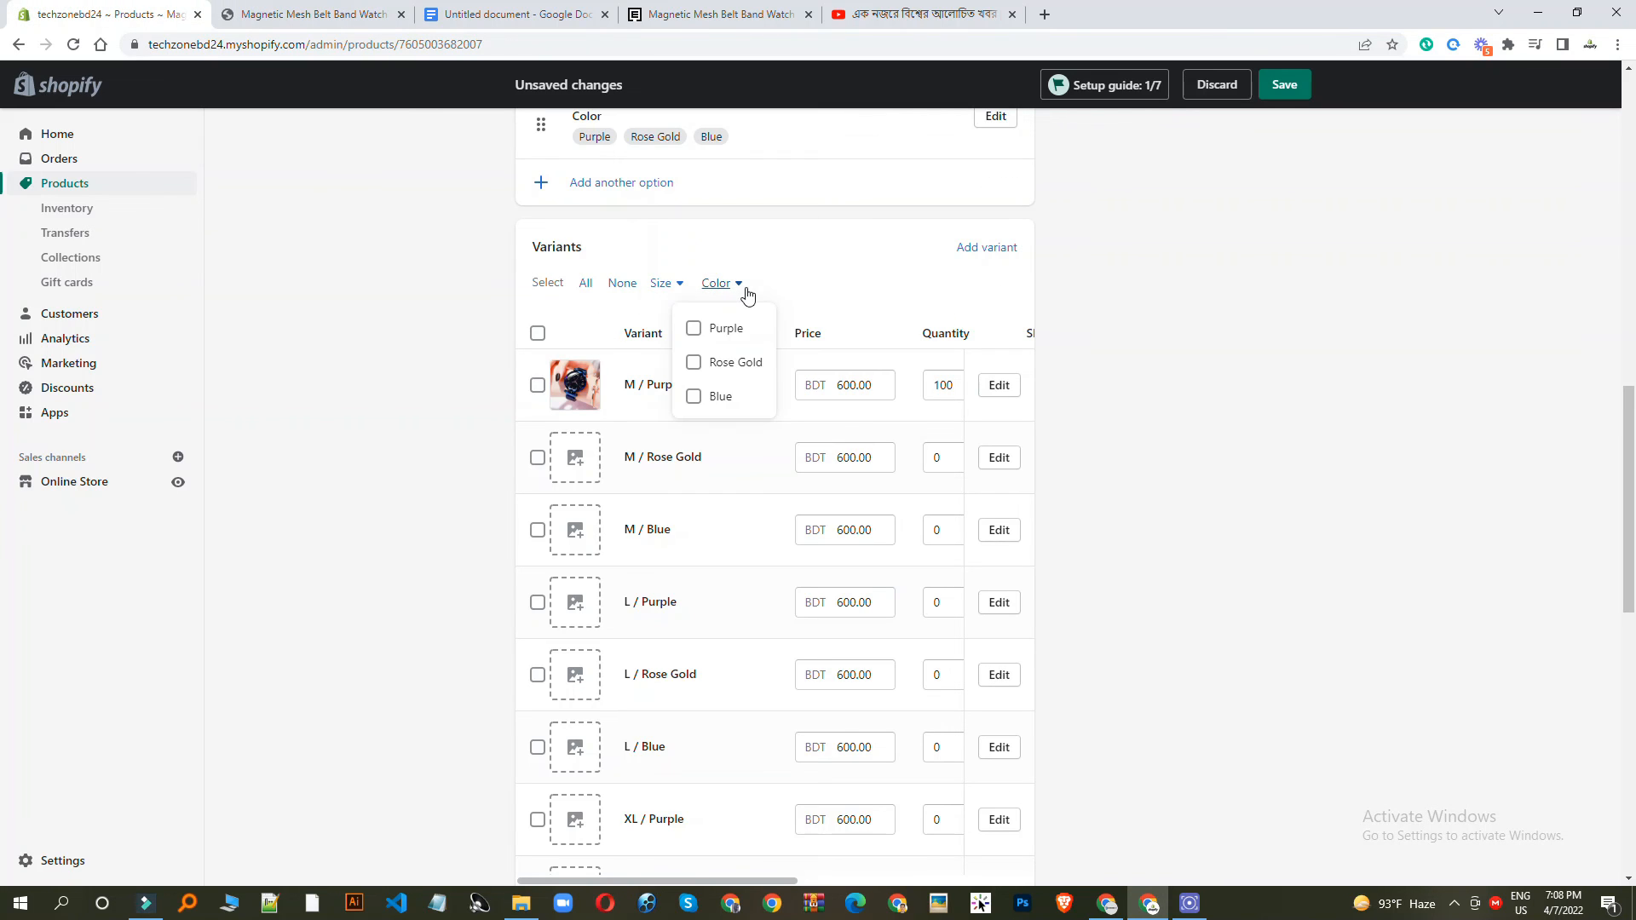
click(694, 330)
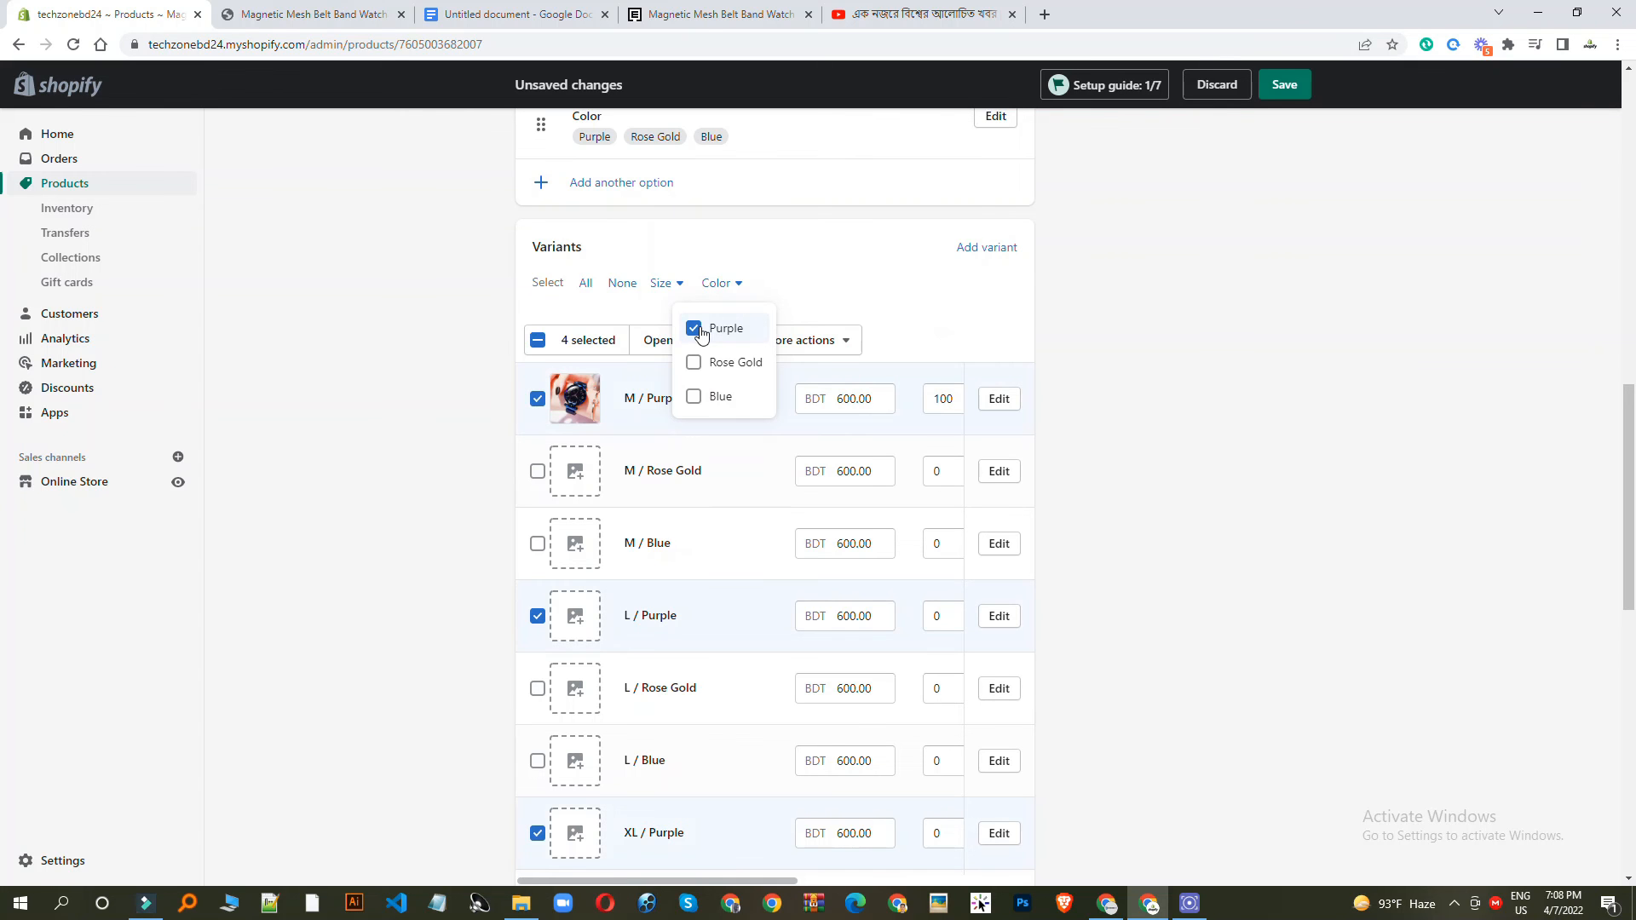
click(848, 342)
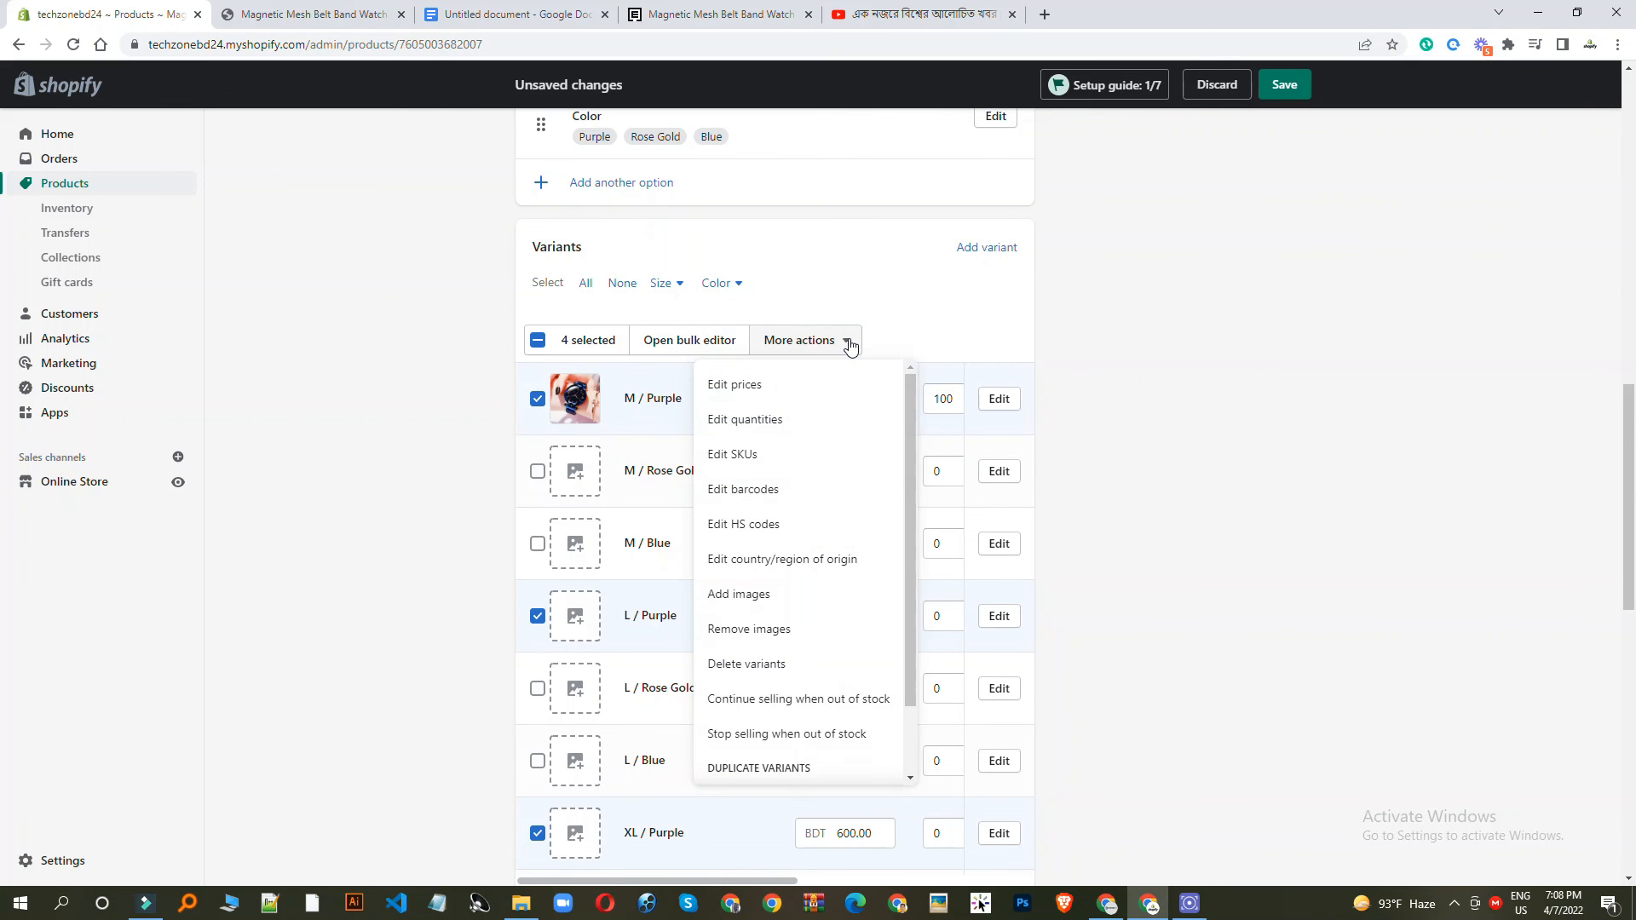
scroll(810, 482, down, 1)
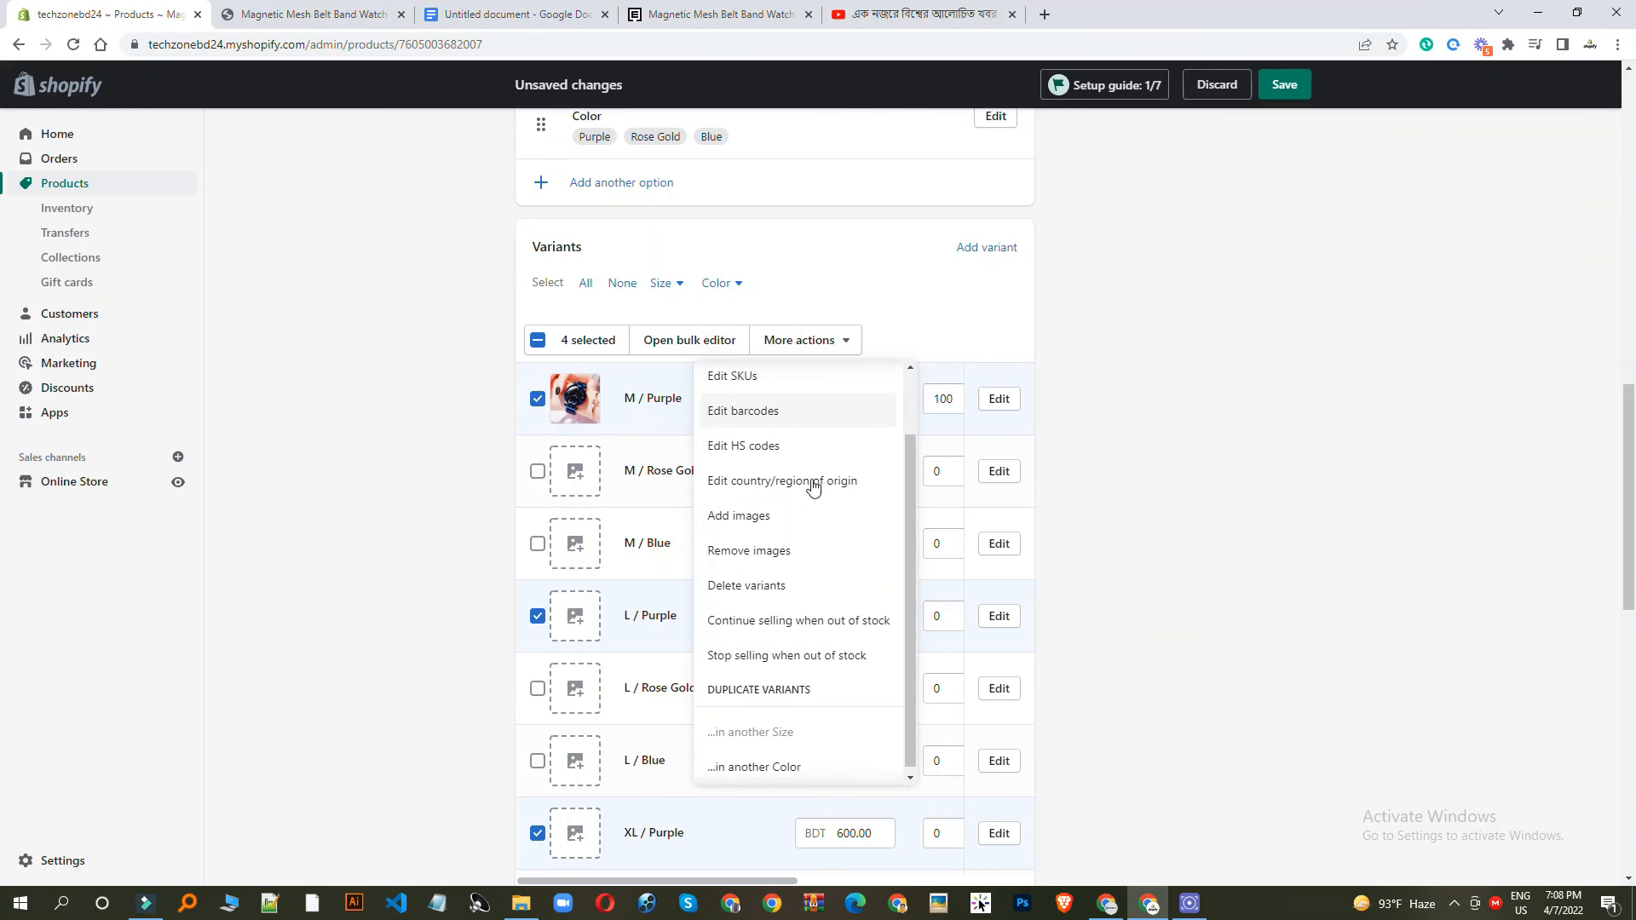
click(775, 519)
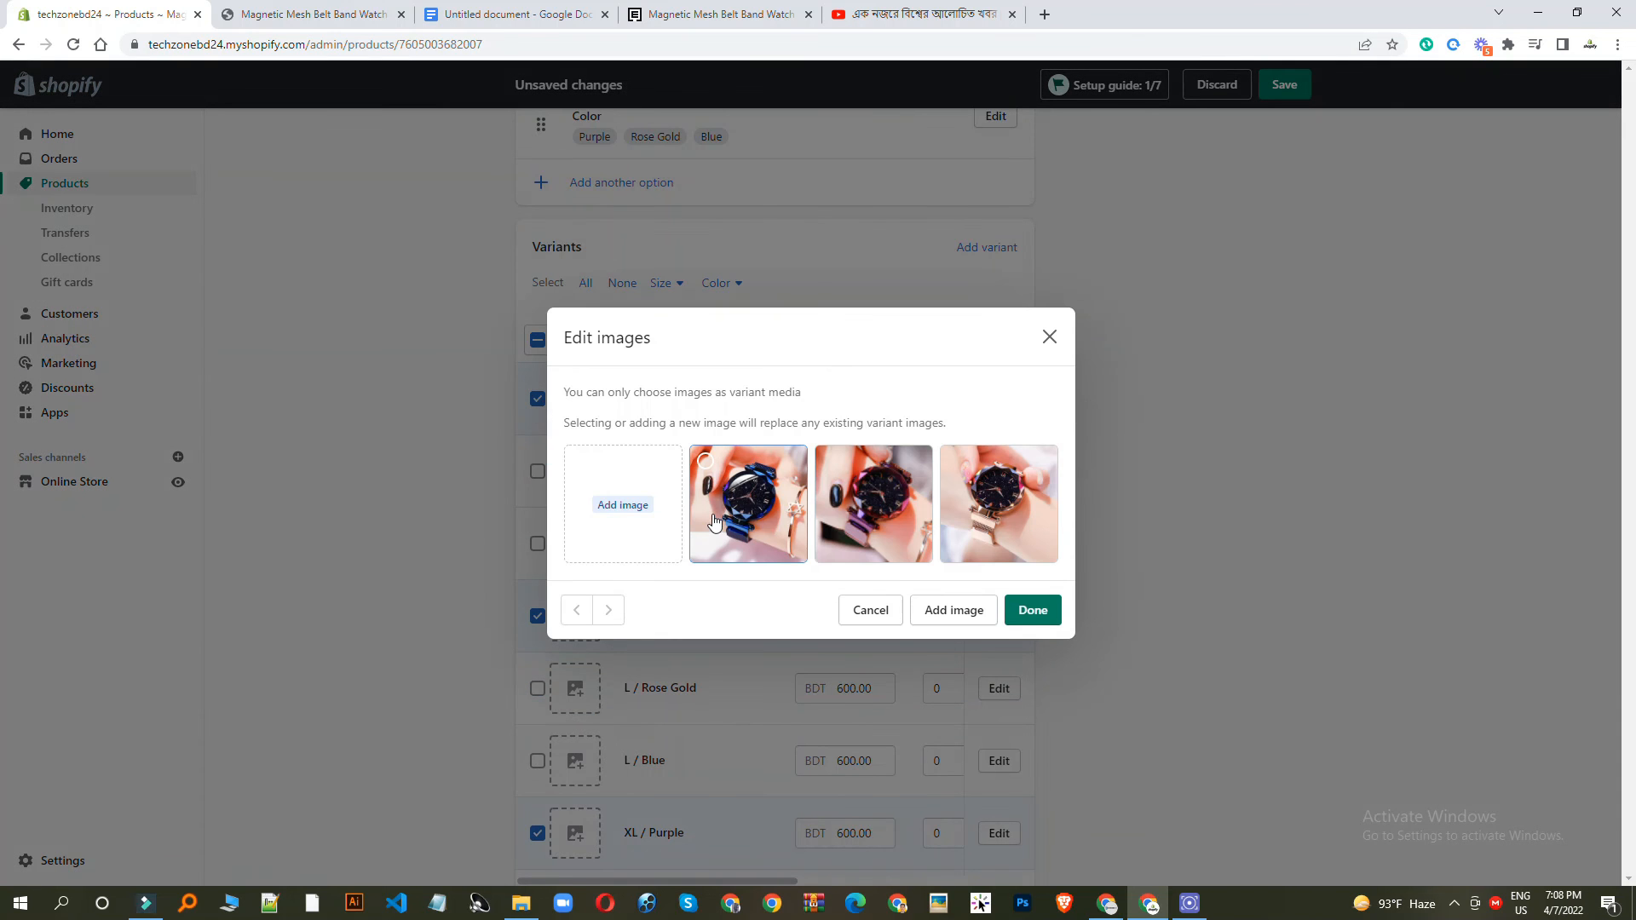
click(743, 512)
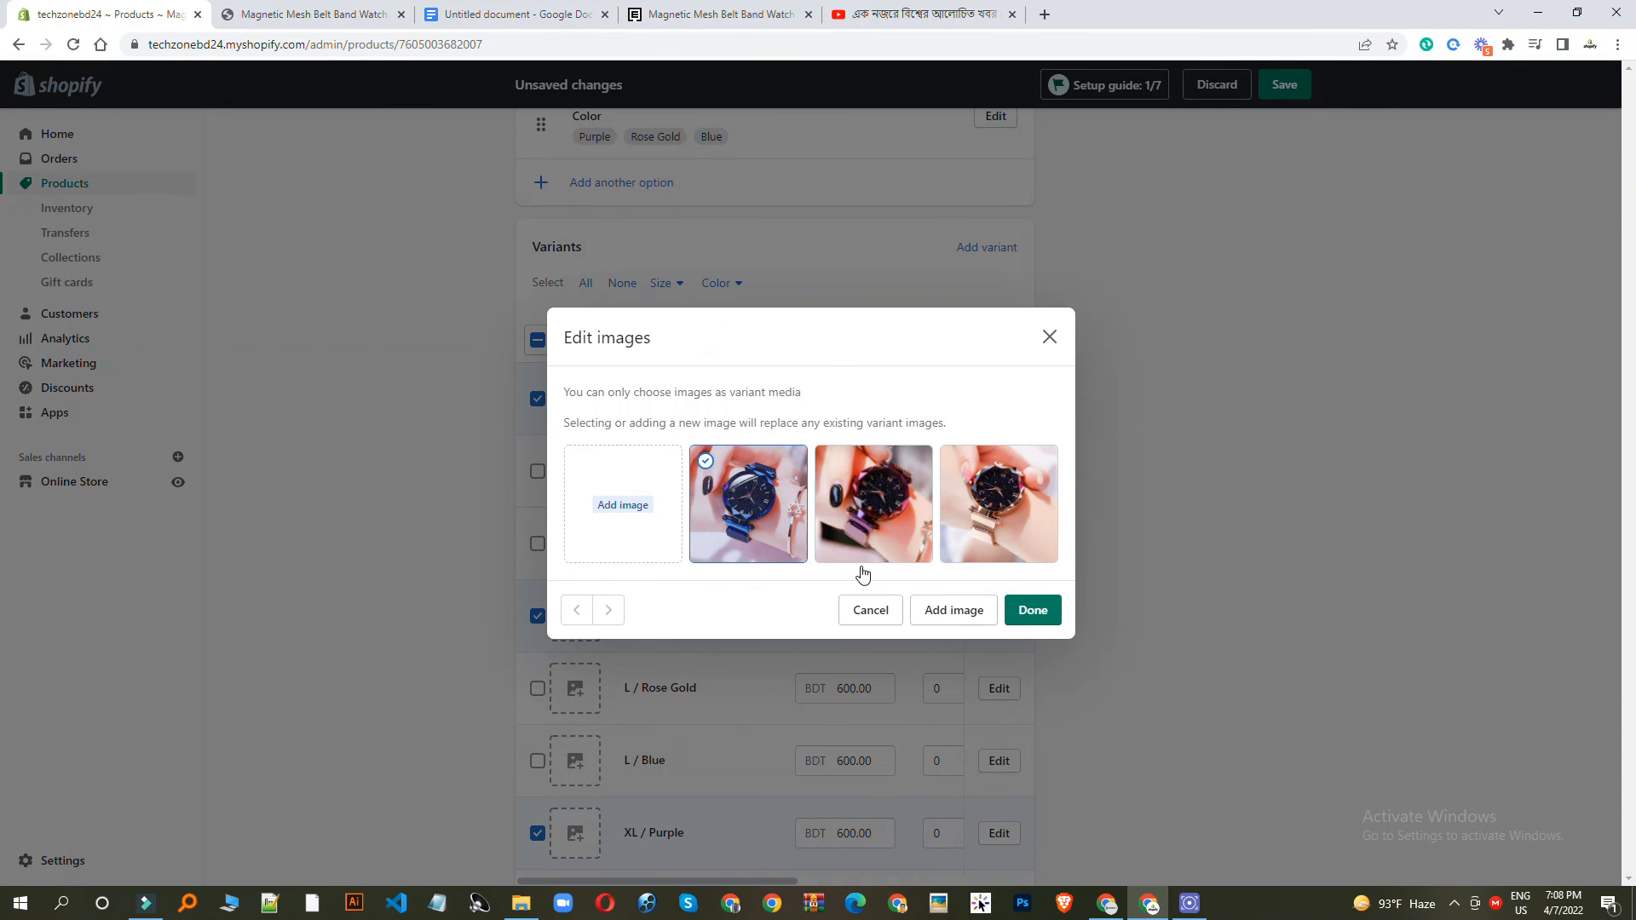
click(1033, 611)
Step: Select all Rose Gold variants and assign them the rose gold watch image
scroll(709, 454, down, 1)
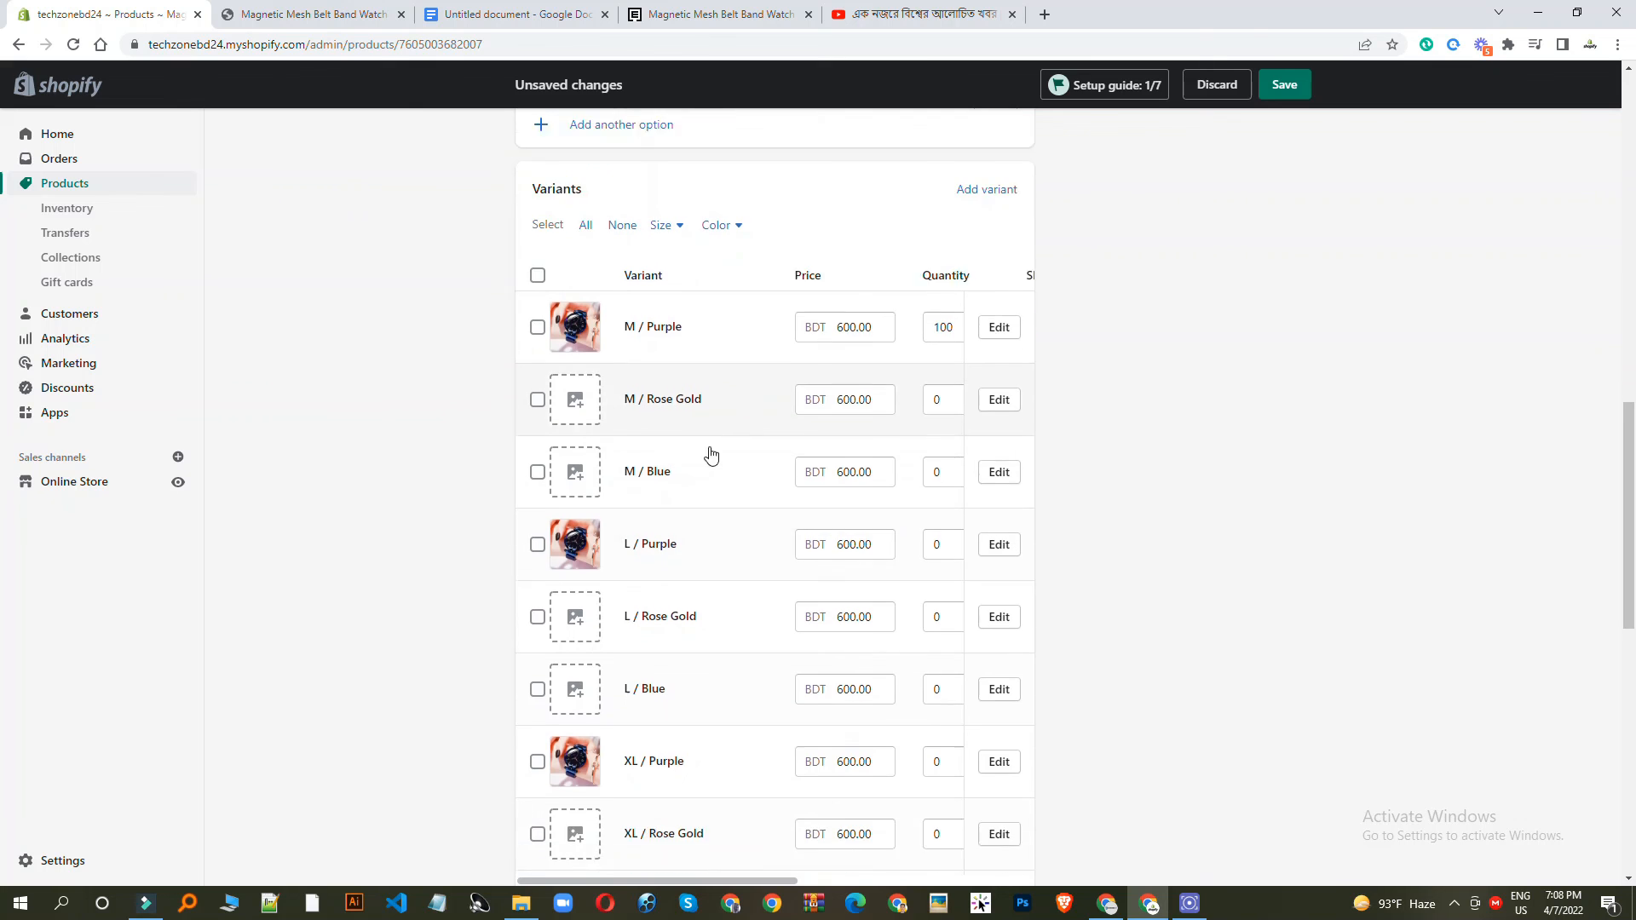
scroll(724, 426, up, 2)
click(740, 397)
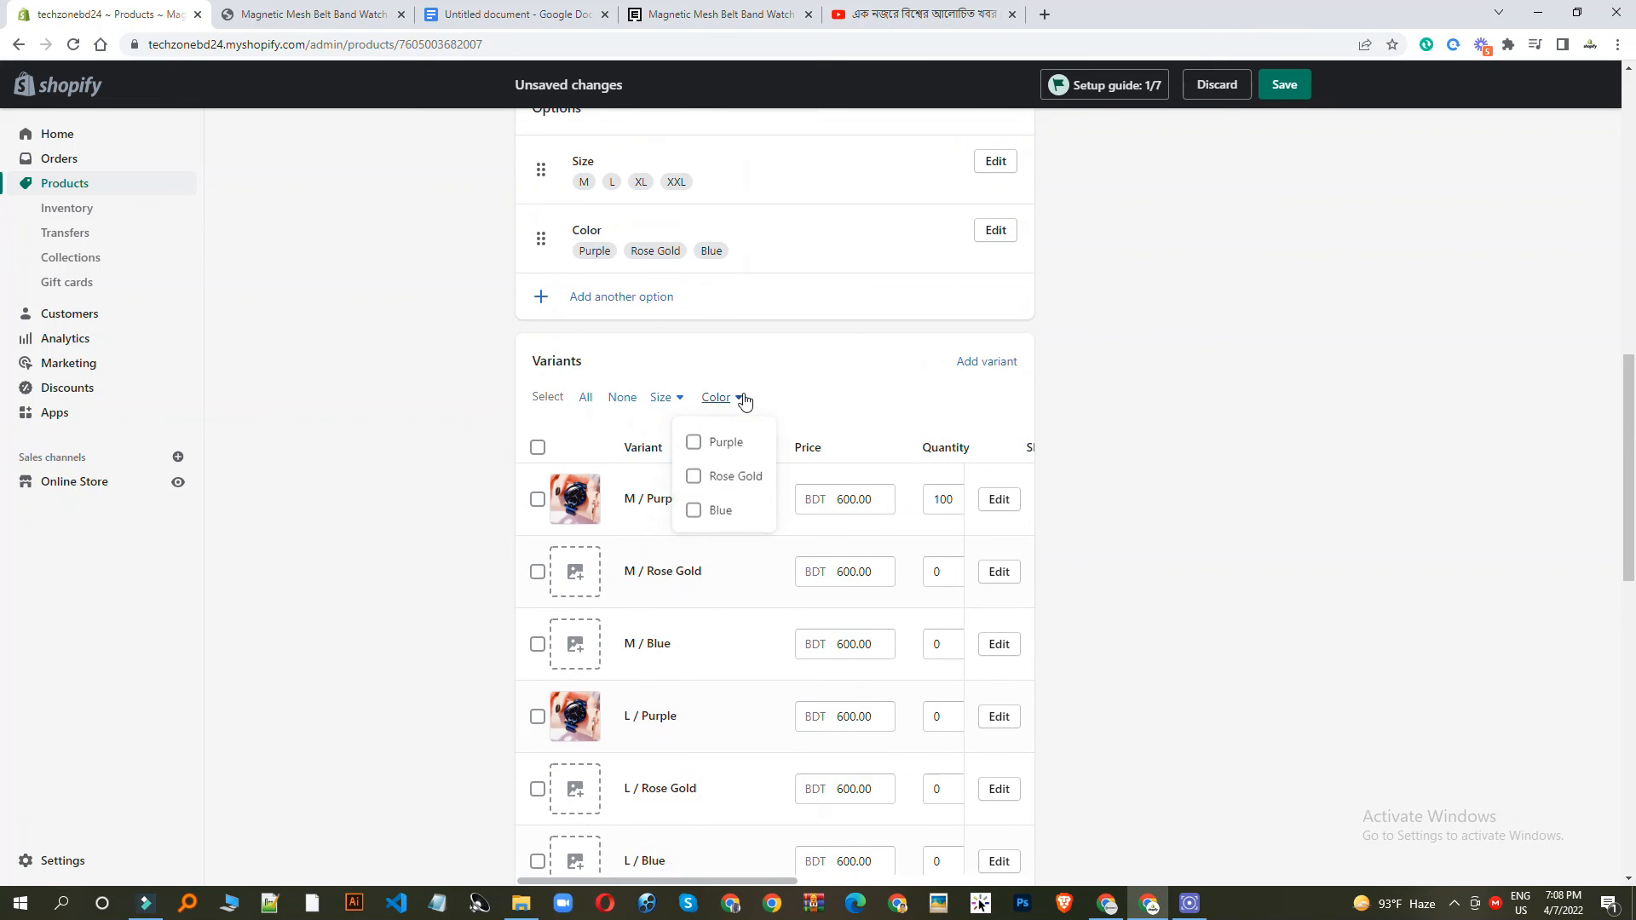
click(732, 477)
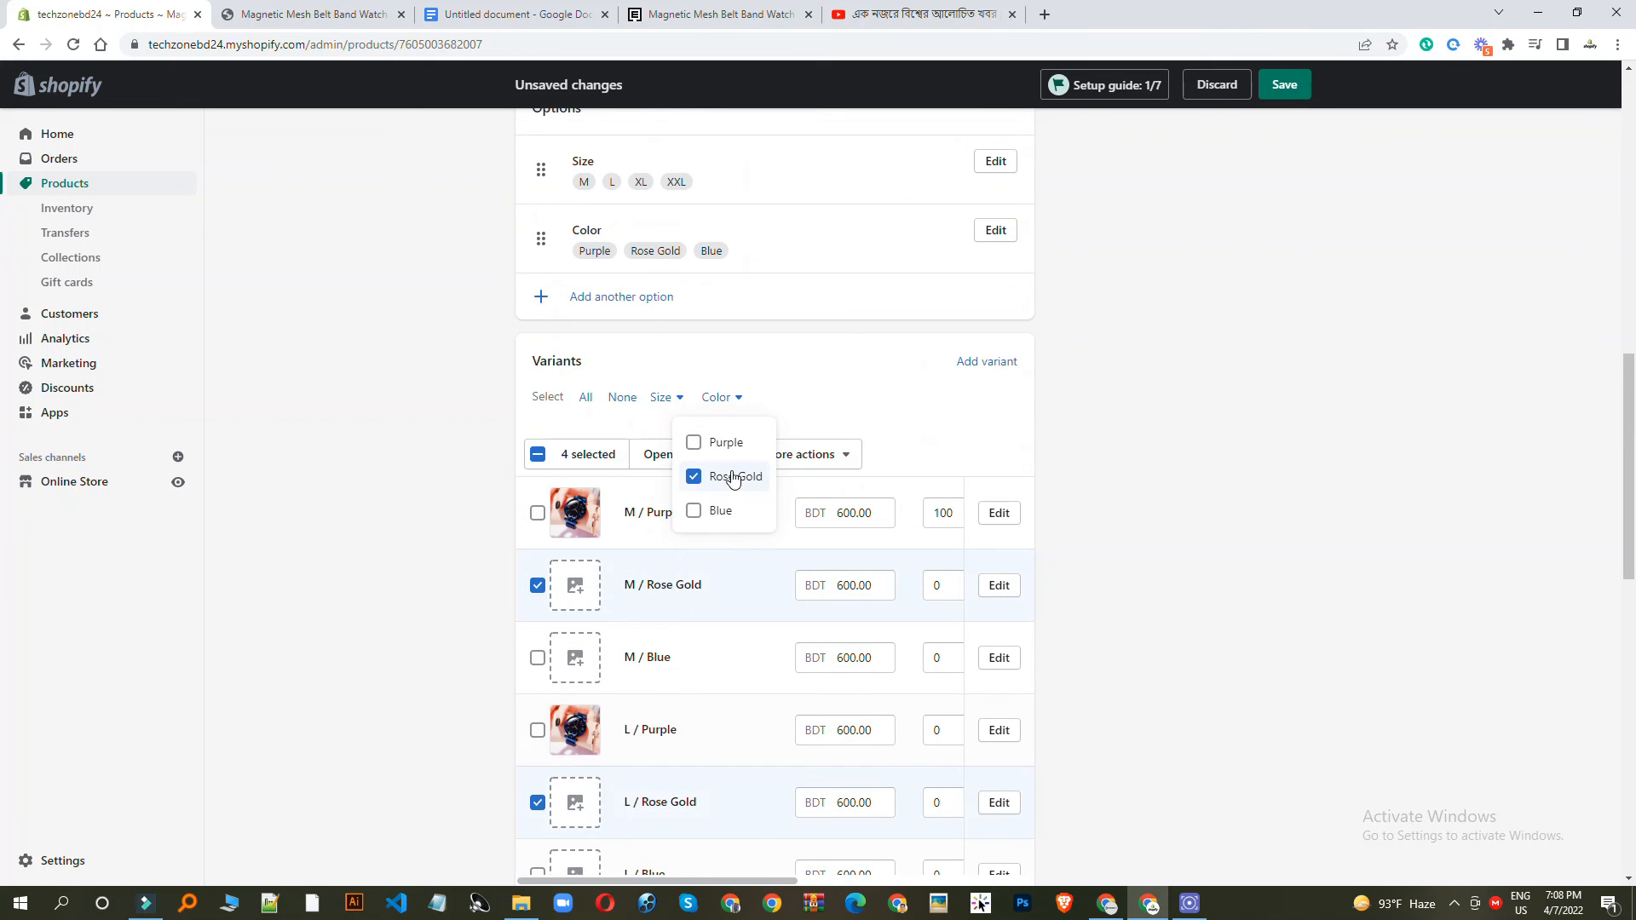
click(840, 454)
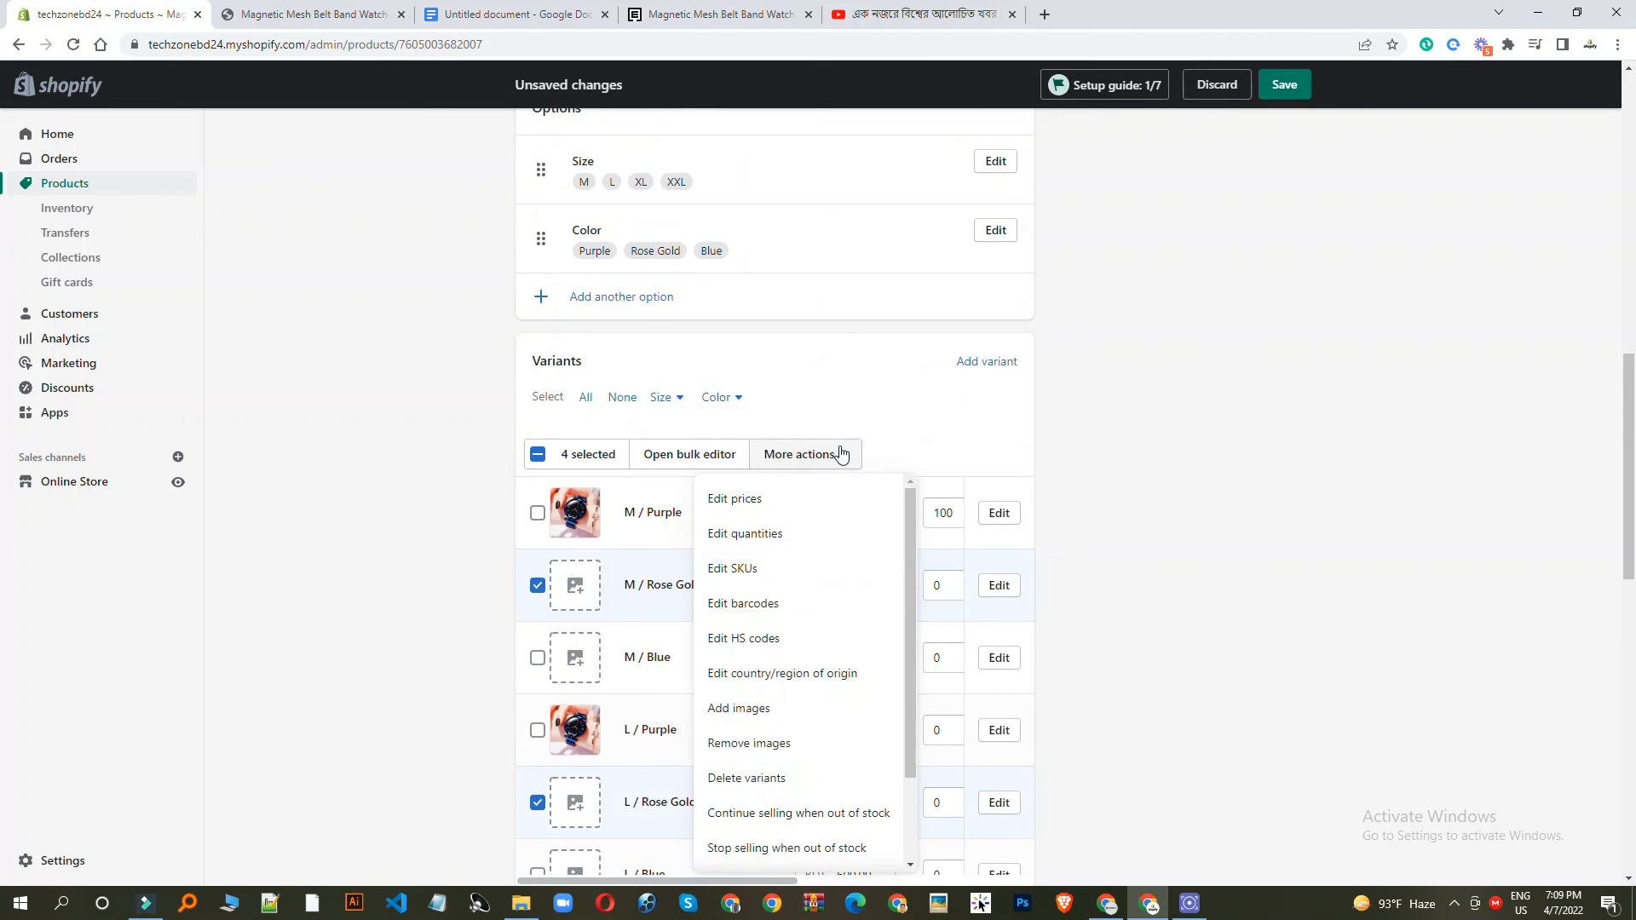
click(773, 711)
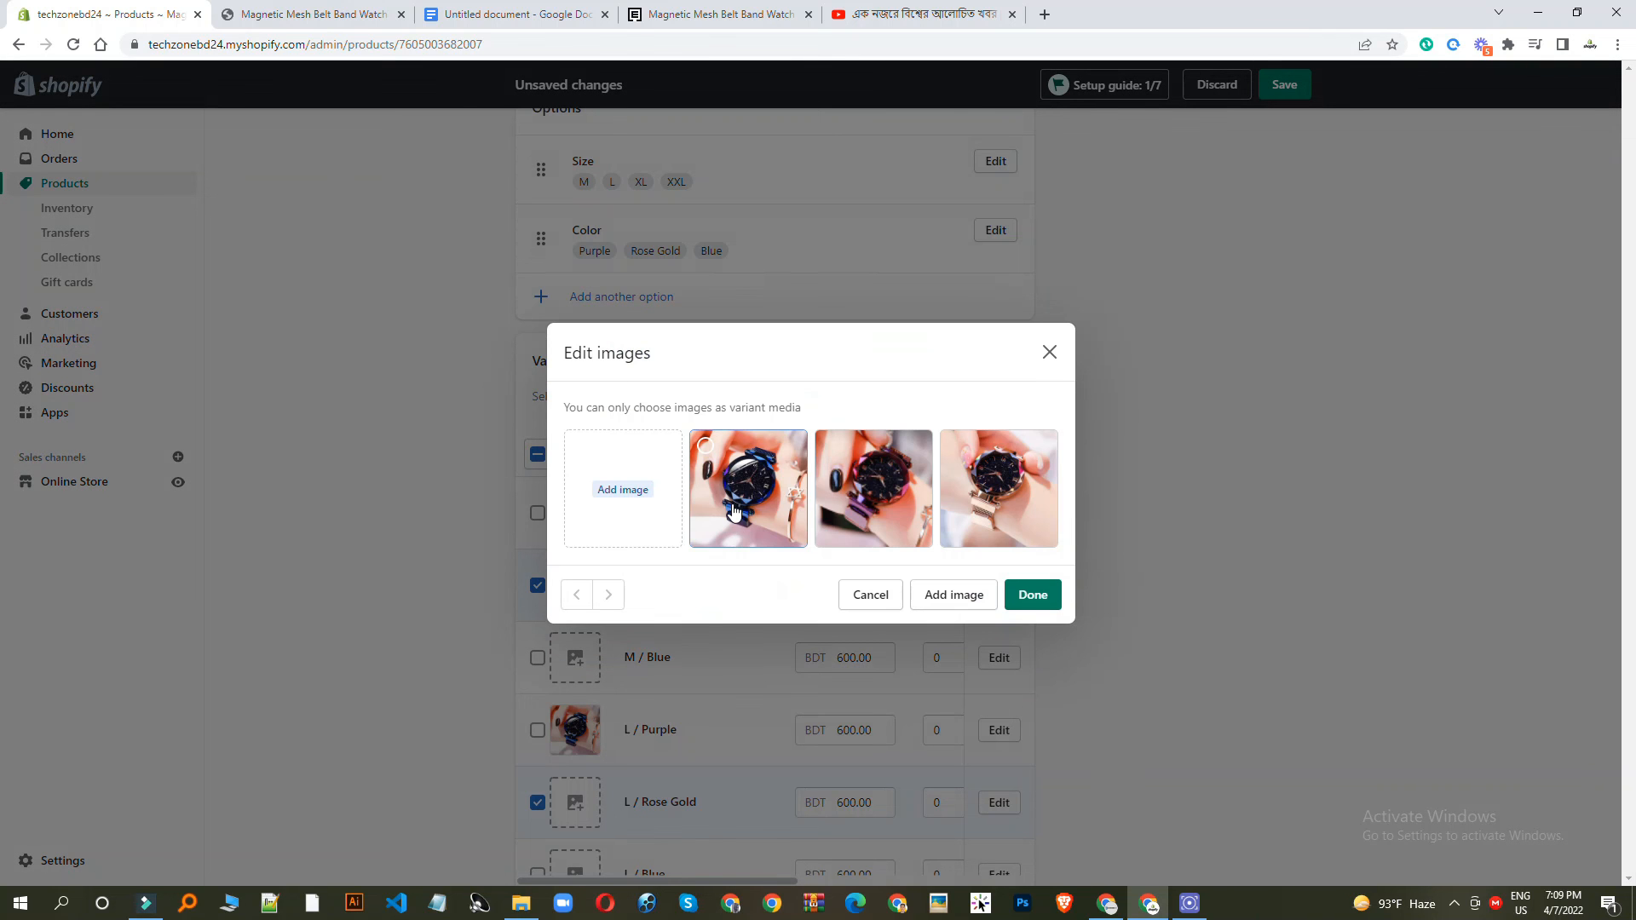
click(981, 512)
click(1026, 598)
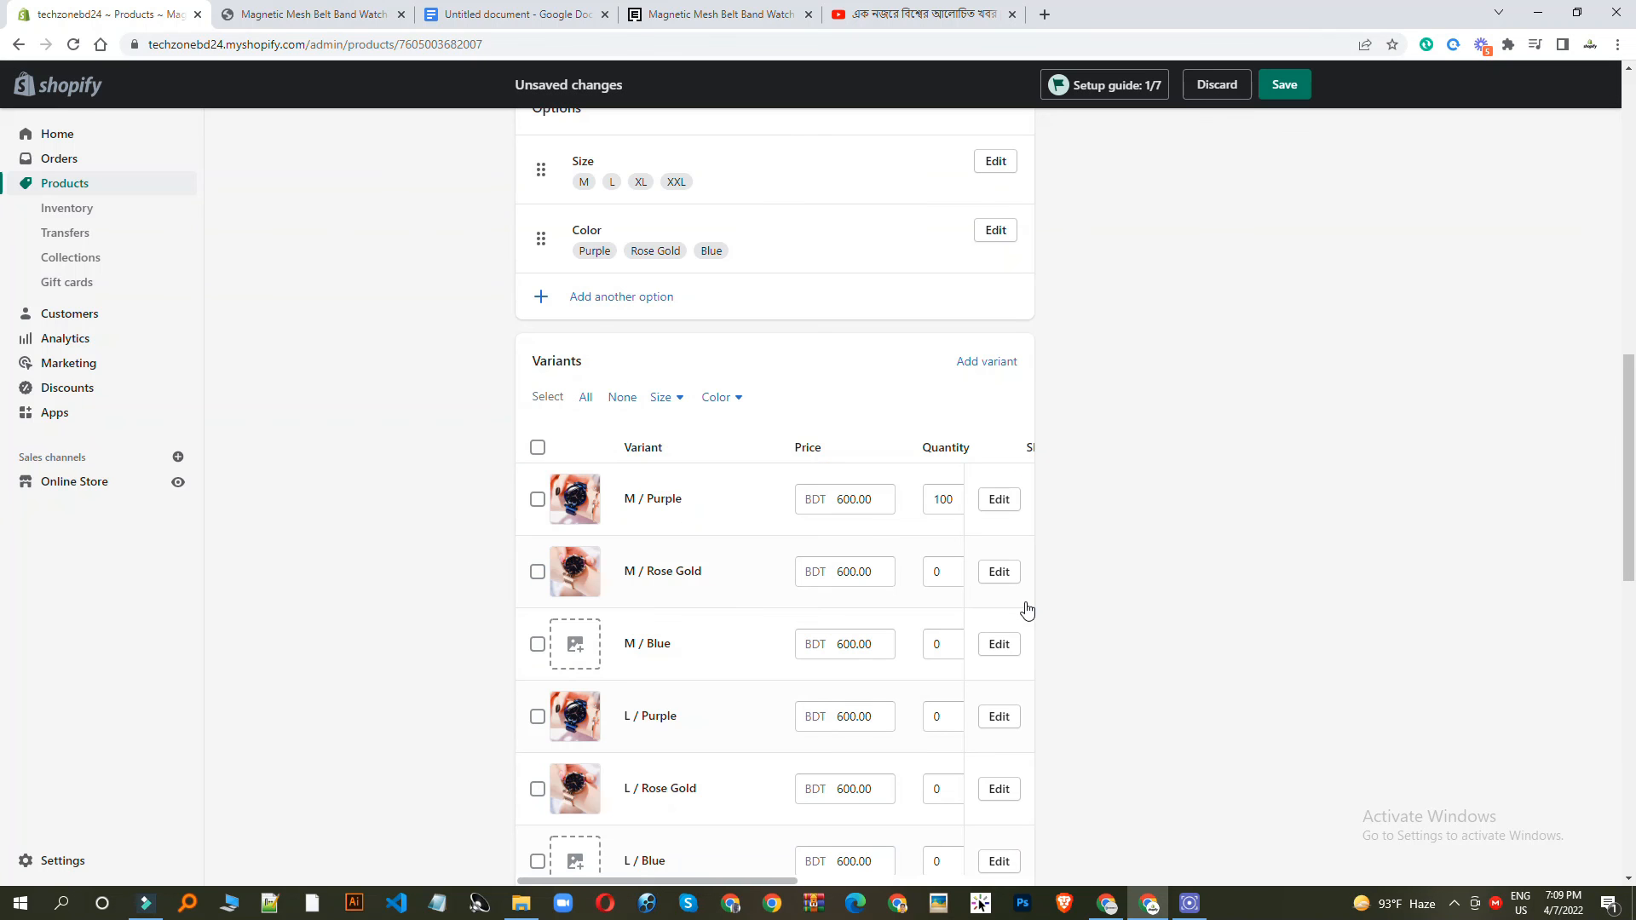
Step: Select all Blue variants and assign them the purple watch image
click(720, 398)
click(718, 511)
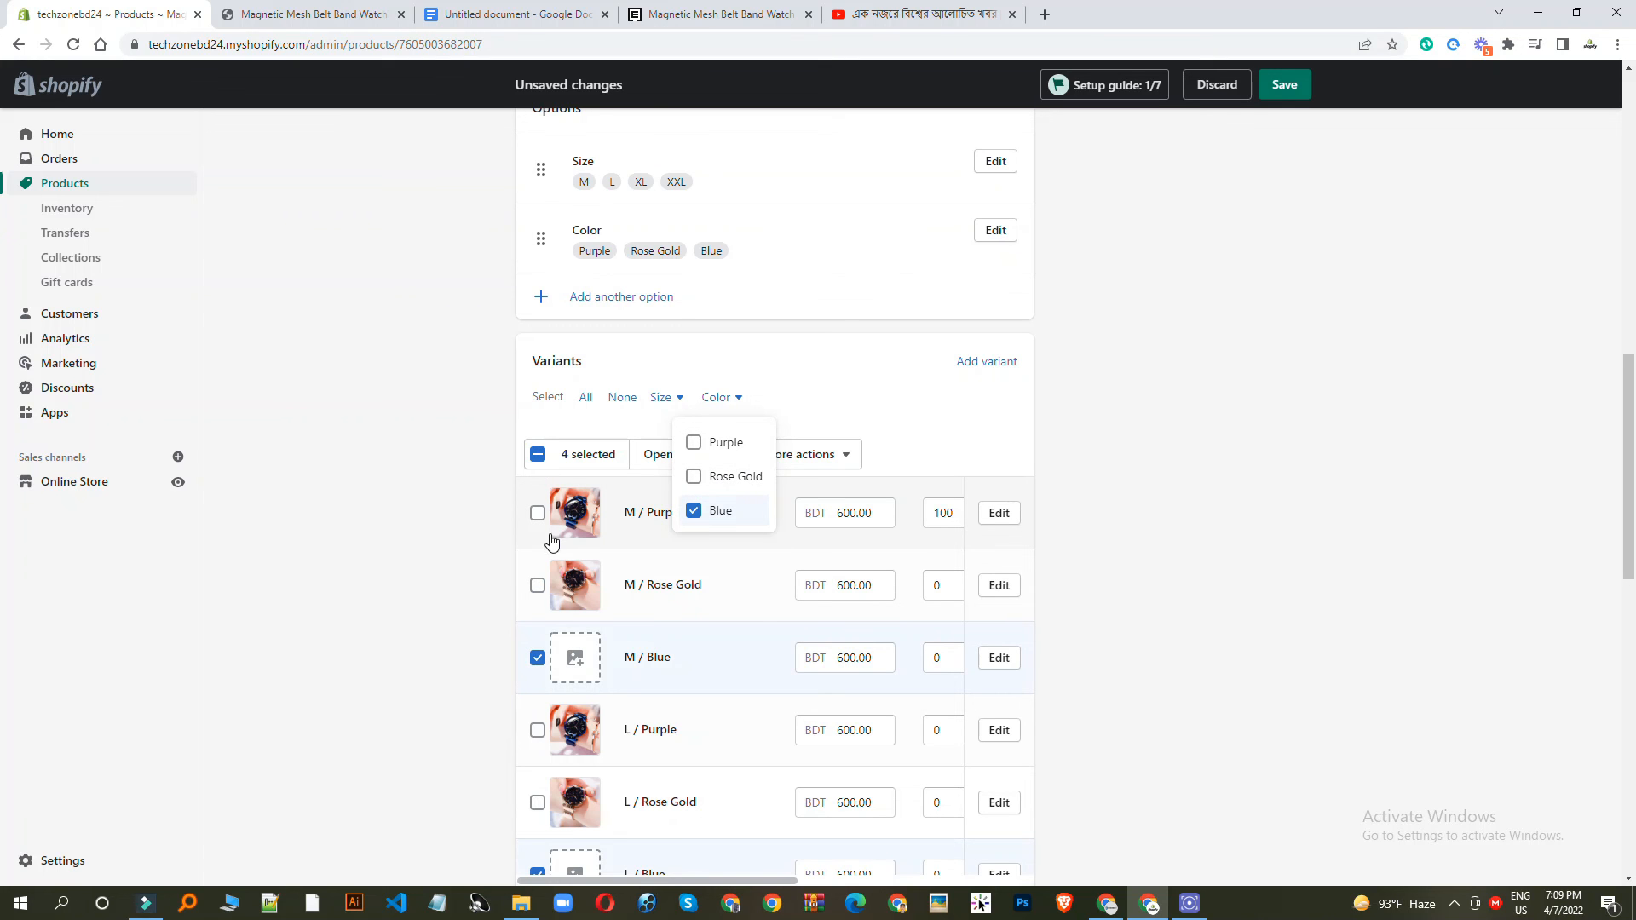
click(814, 454)
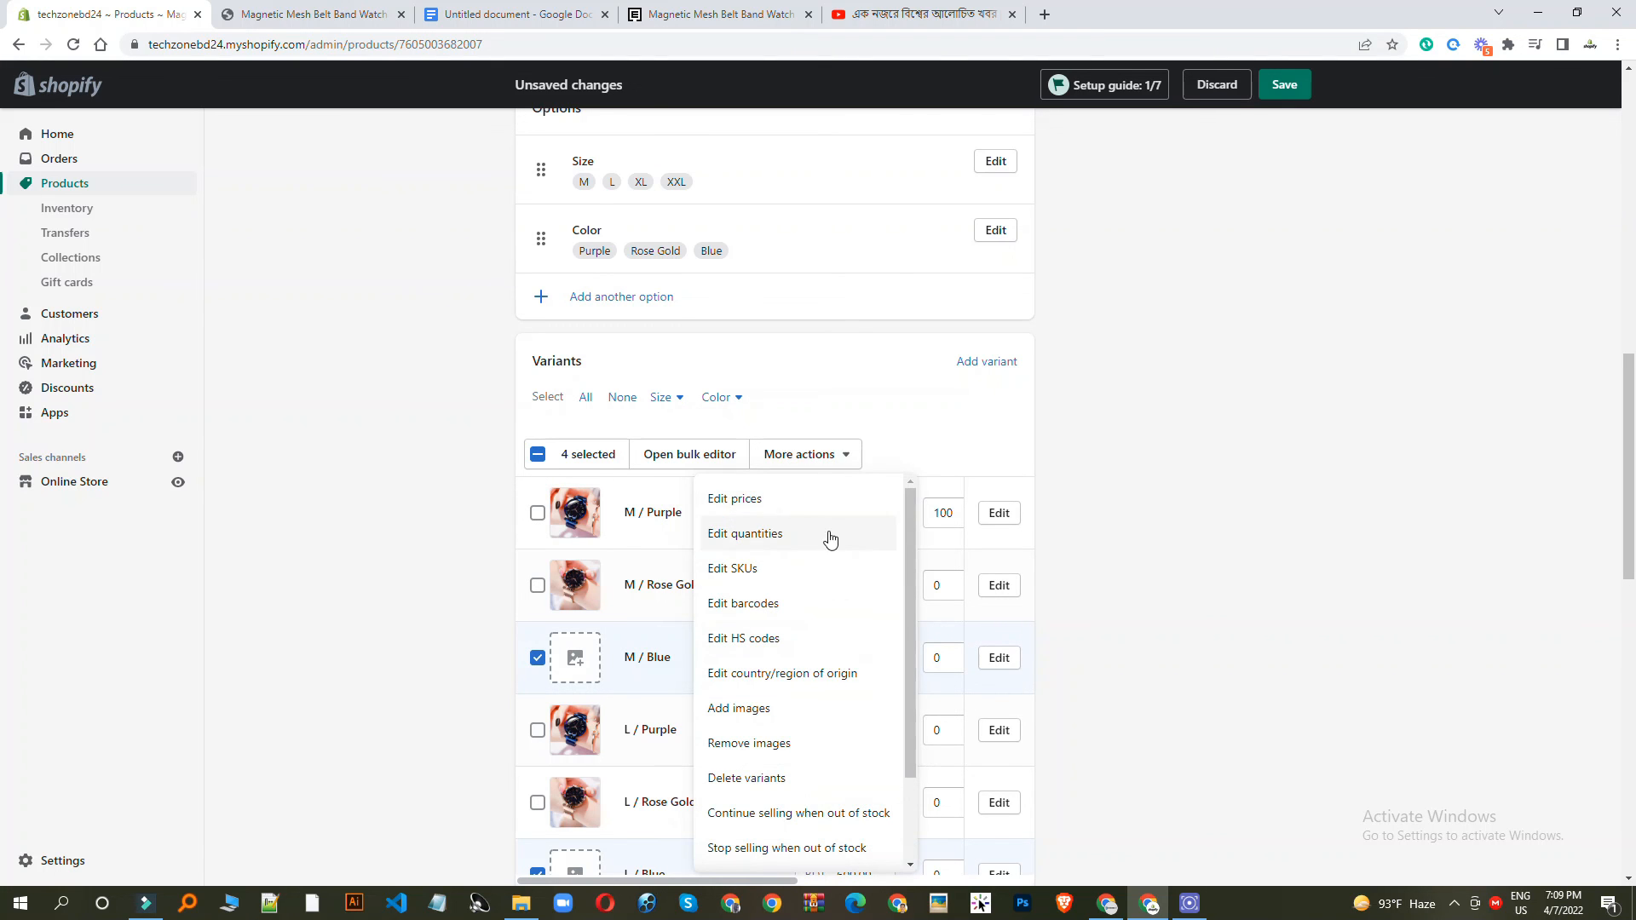
click(753, 707)
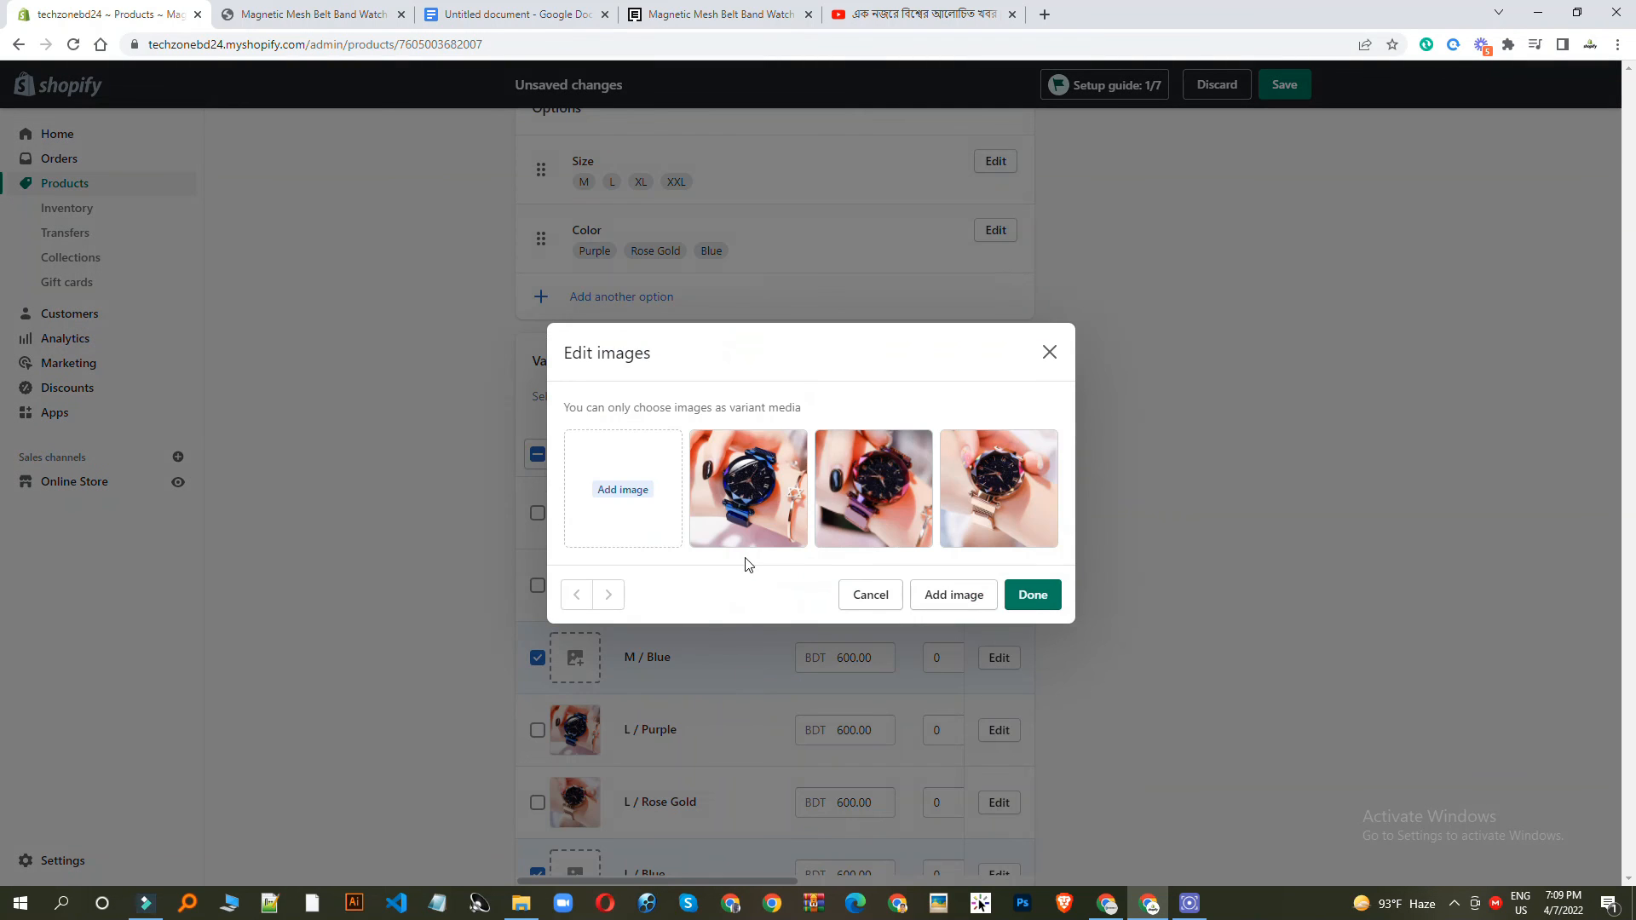
click(873, 506)
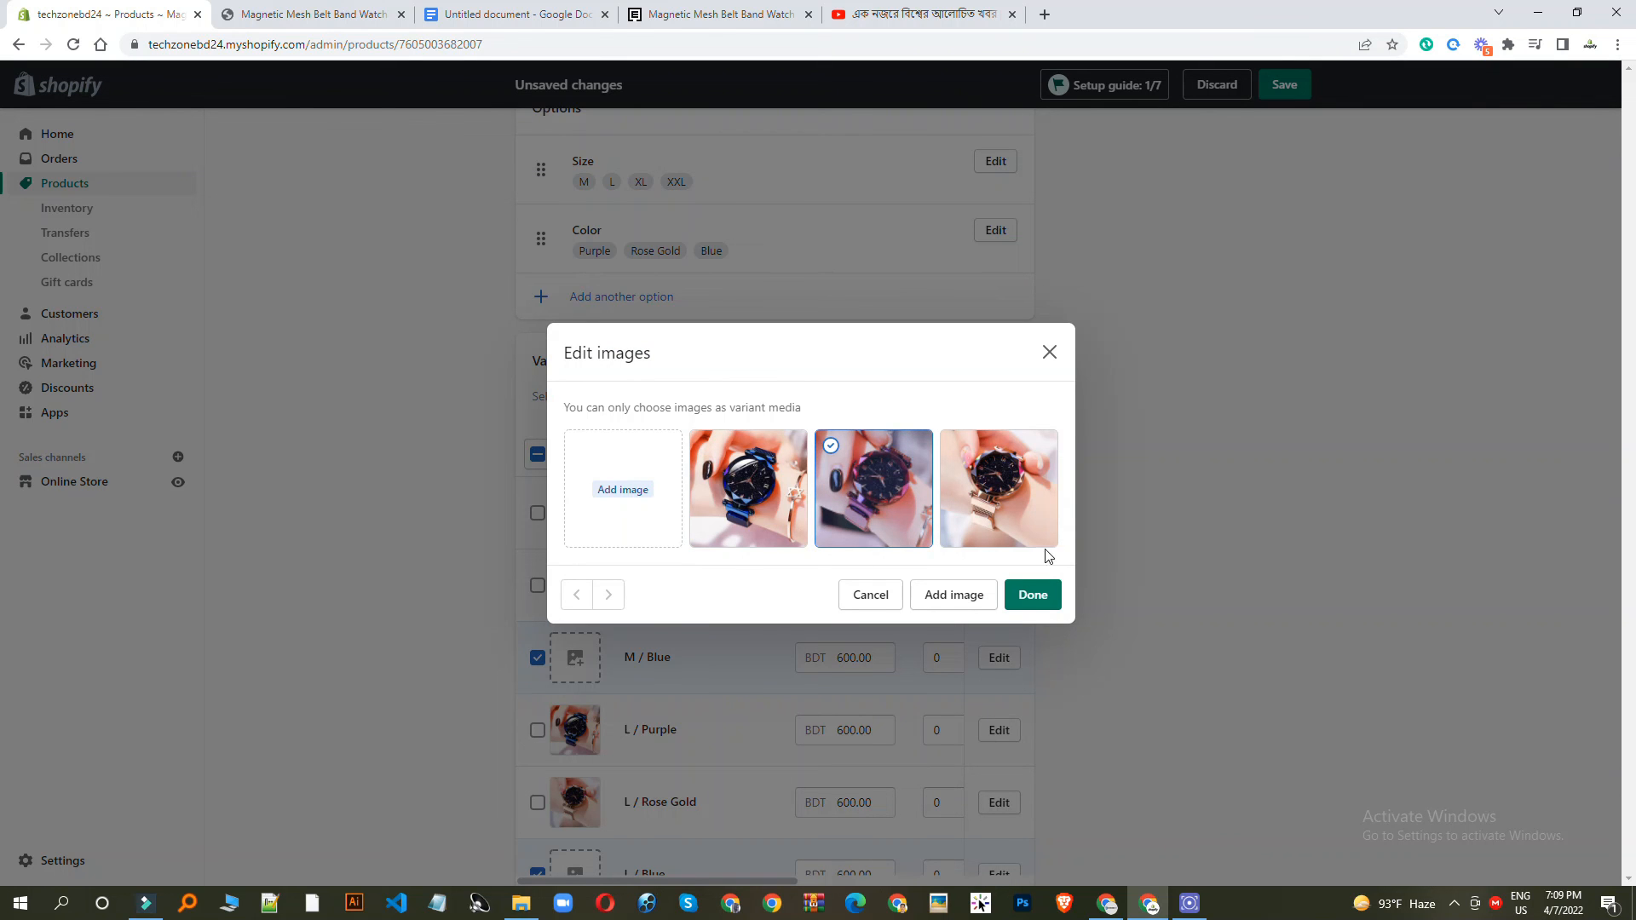
click(1031, 595)
Step: Check the images across the variant list and save the product
scroll(661, 457, down, 15)
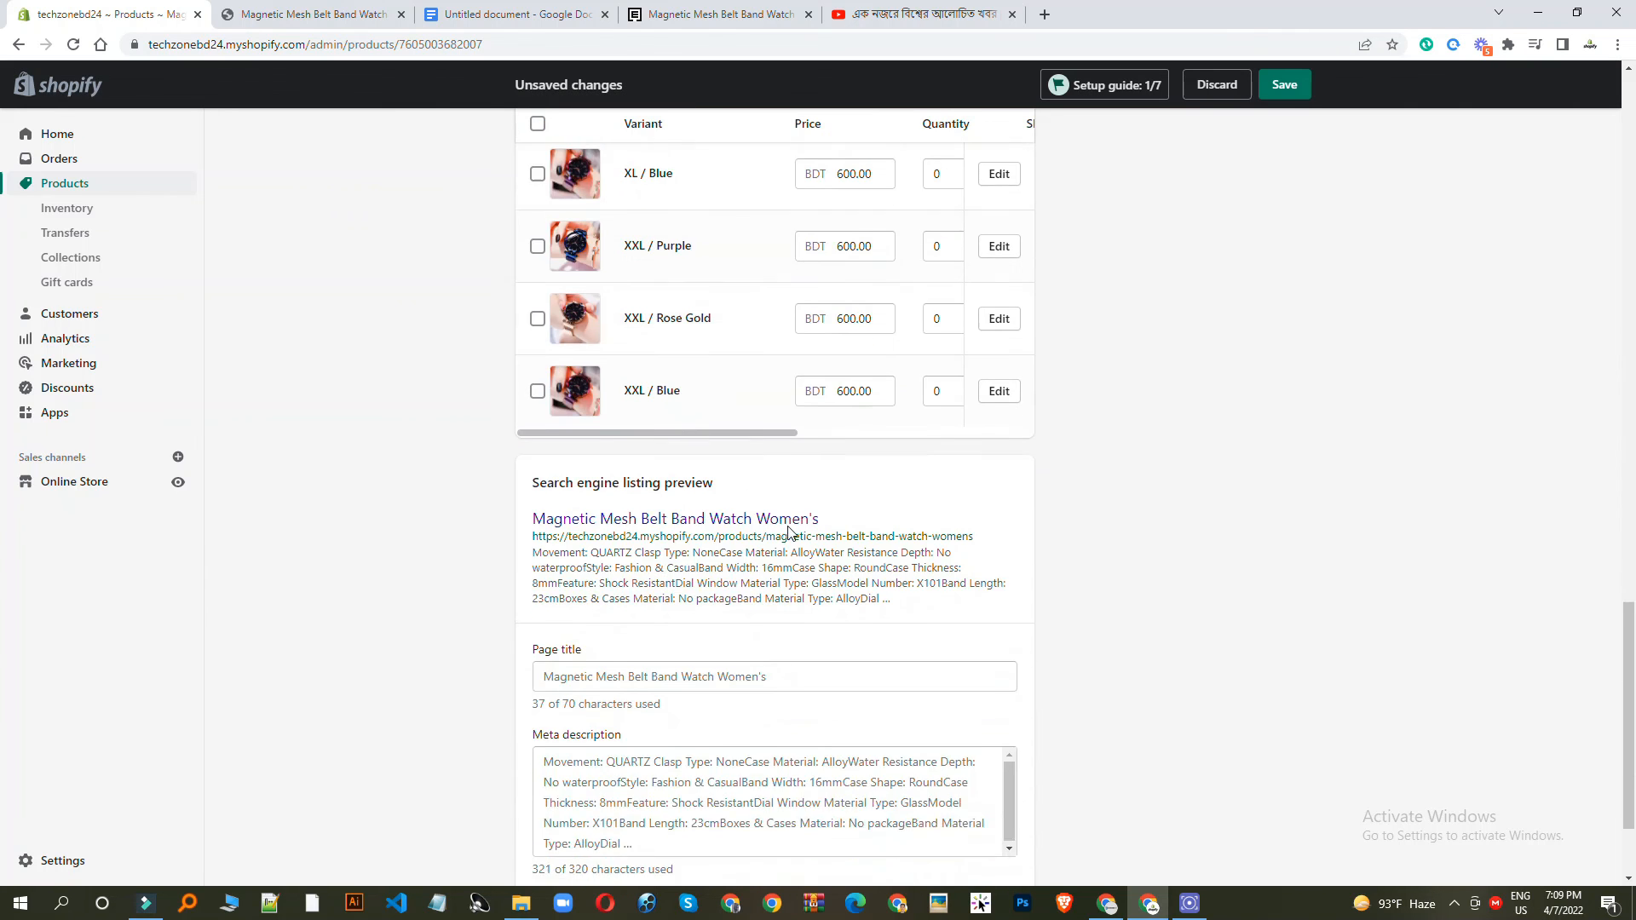
scroll(788, 532, up, 15)
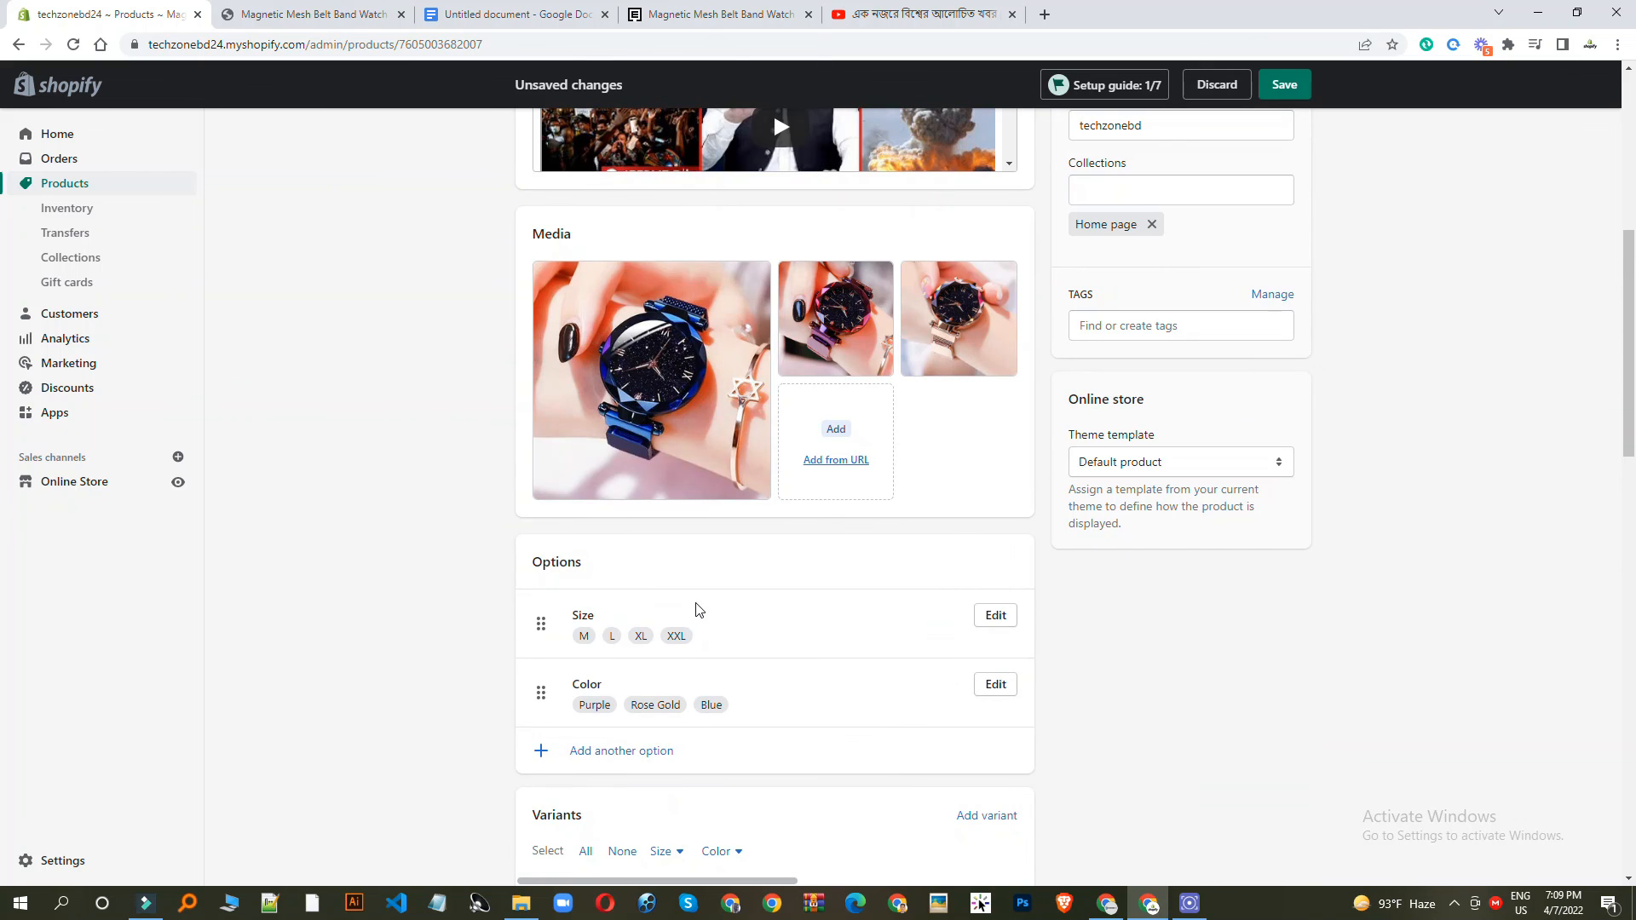
scroll(982, 462, up, 7)
click(1305, 85)
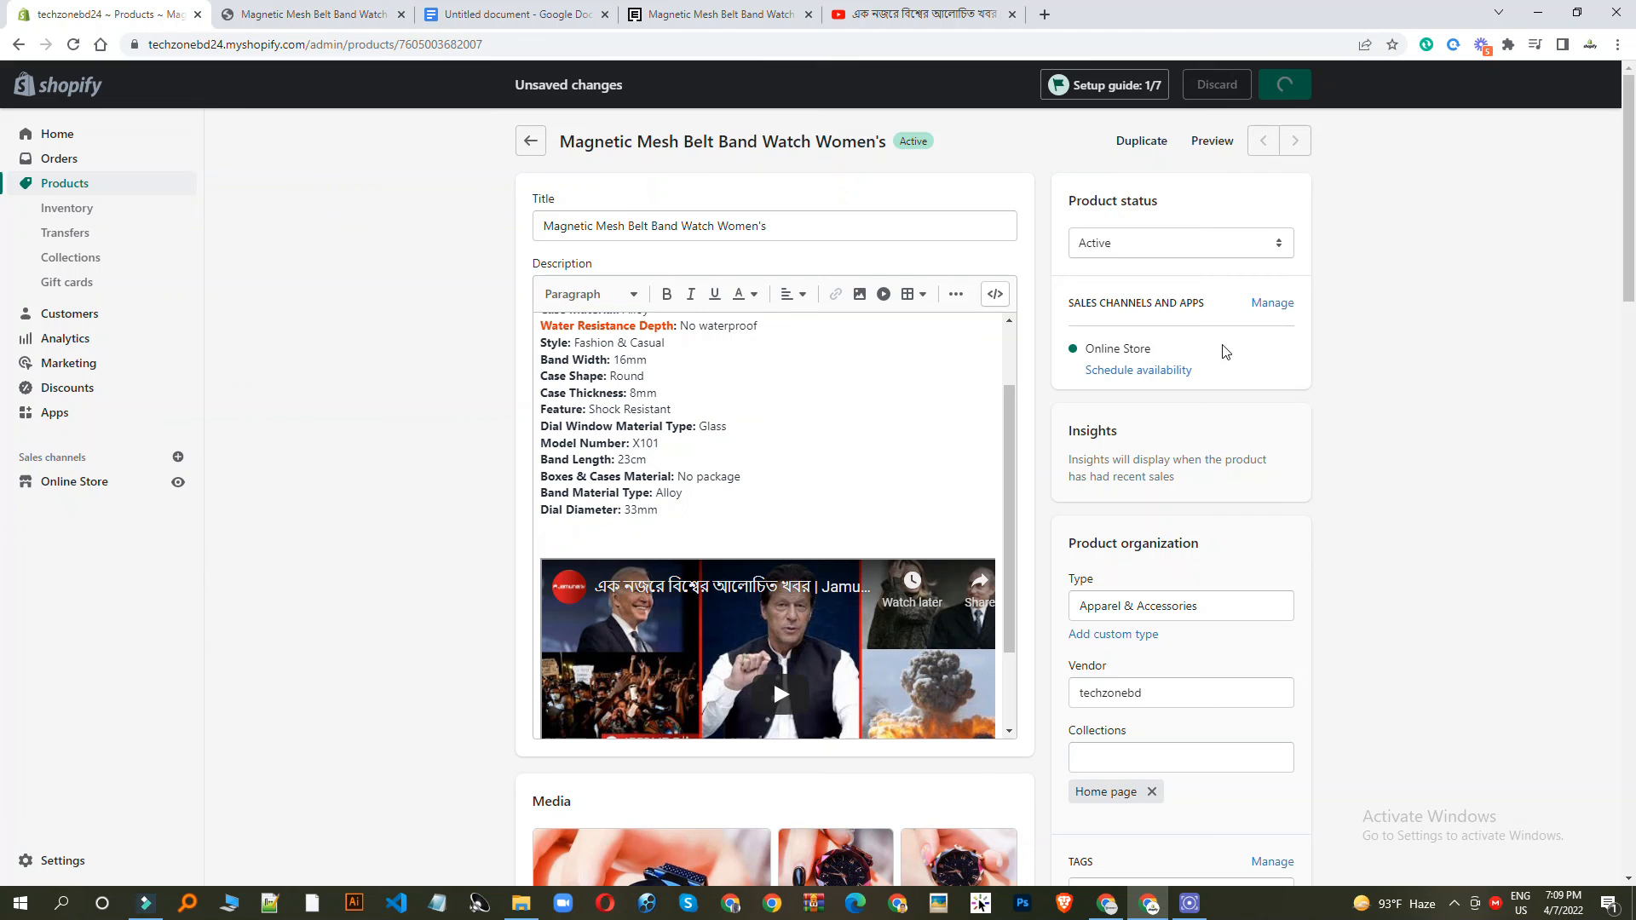
Step: Reload the storefront preview, check the photo for Purple, Rose Gold and Blue in size XXL, and return to the product editor's media and options
key(ctrl+Tab)
click(73, 47)
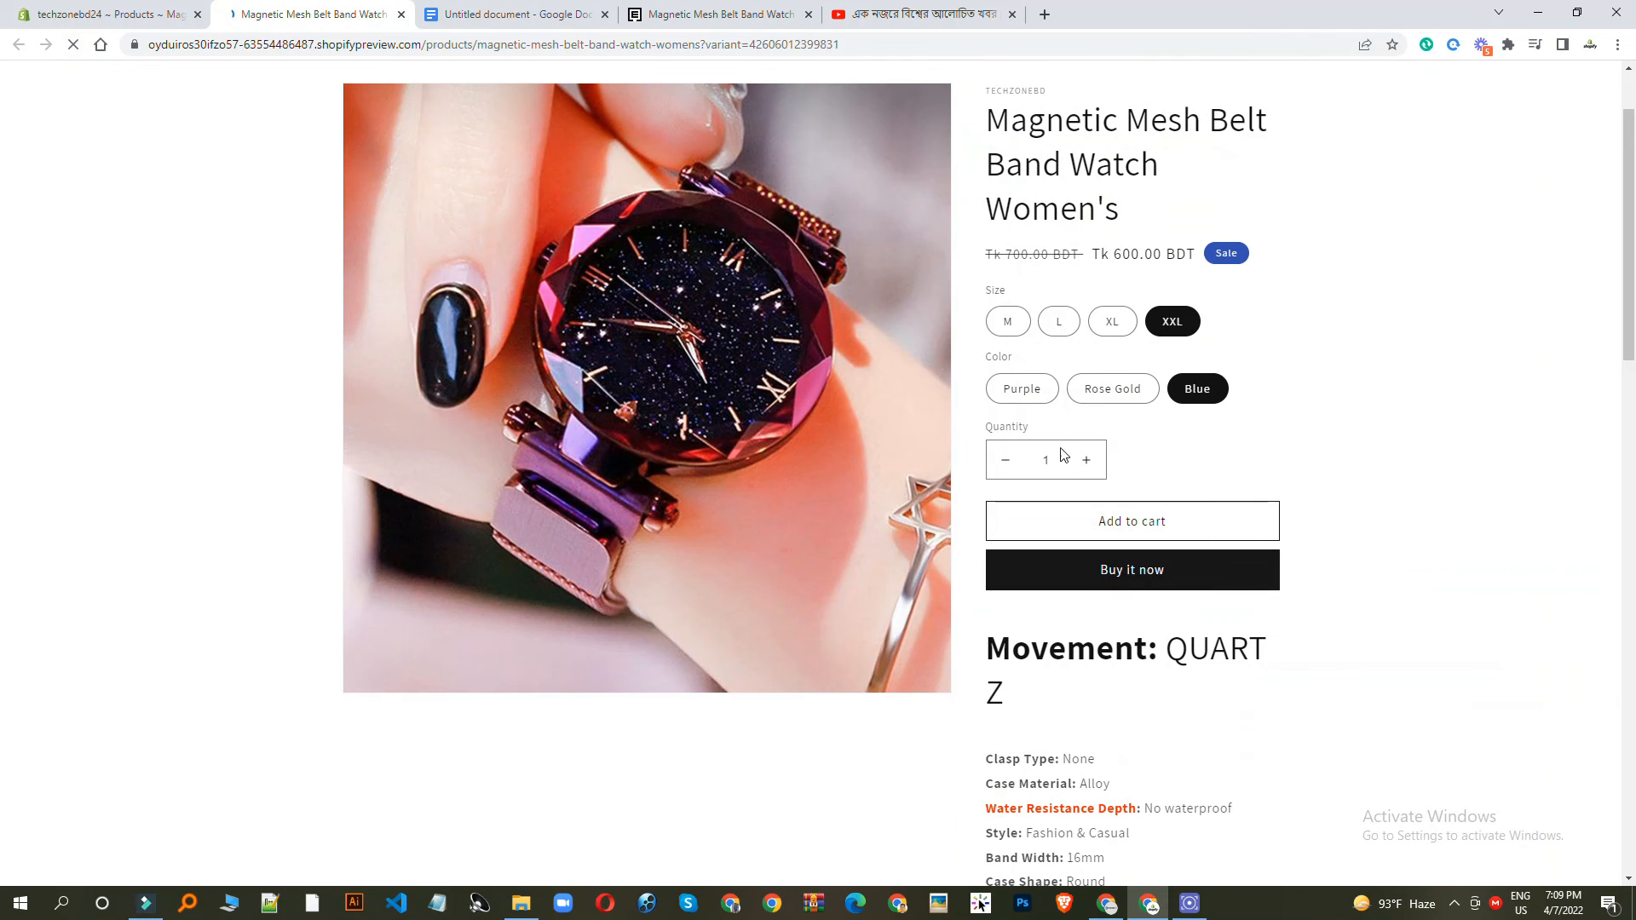
click(1003, 386)
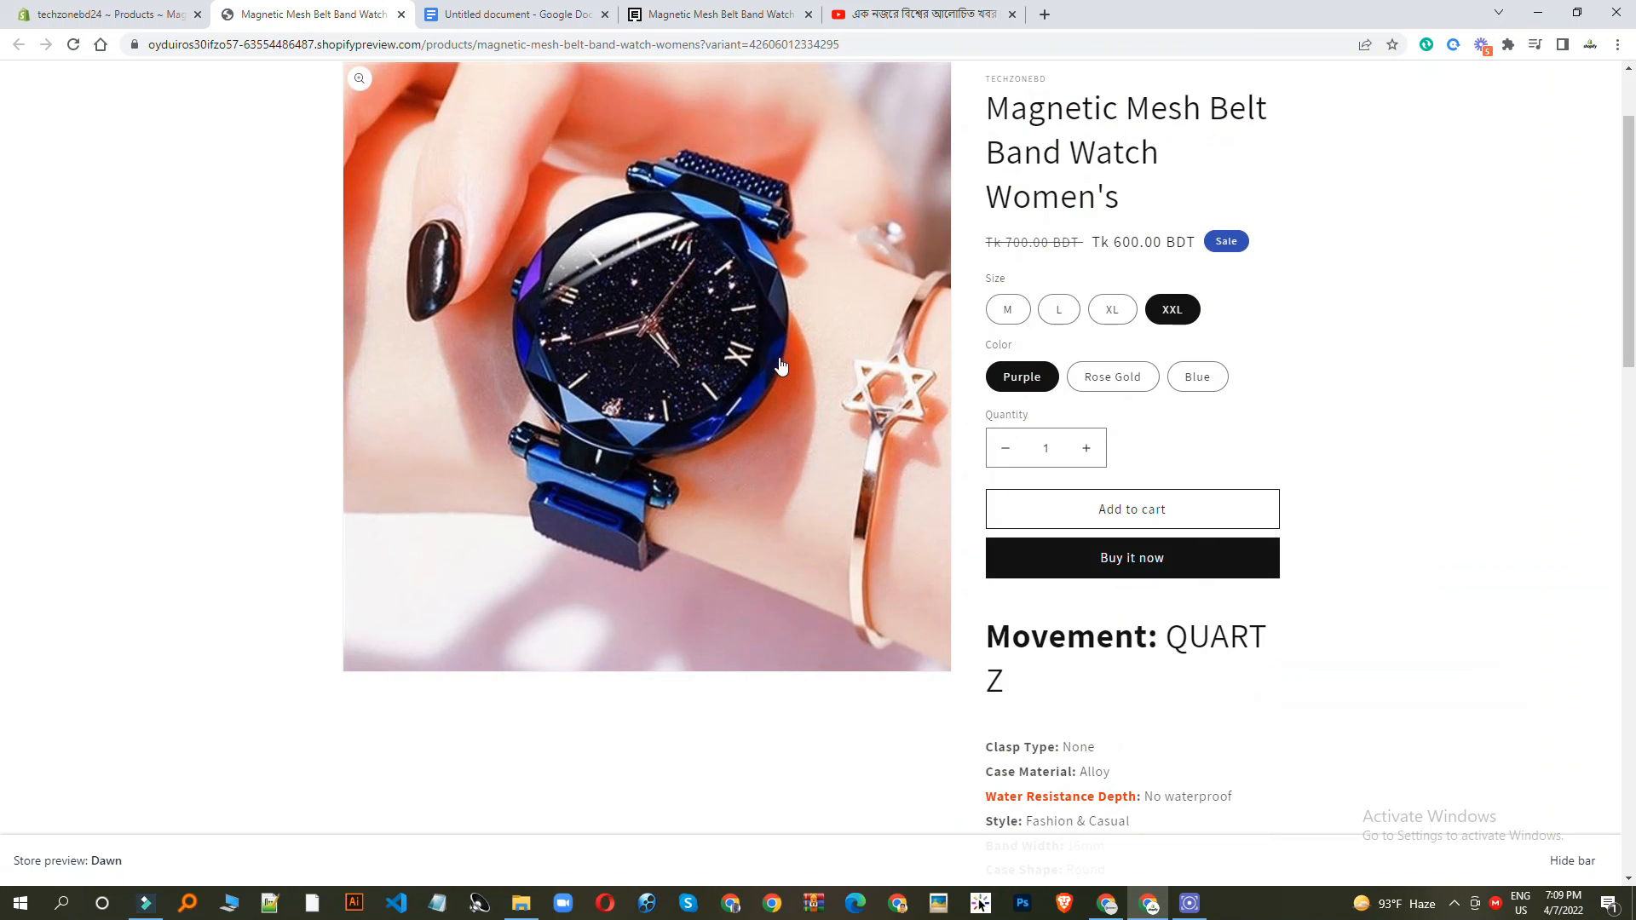
click(1105, 385)
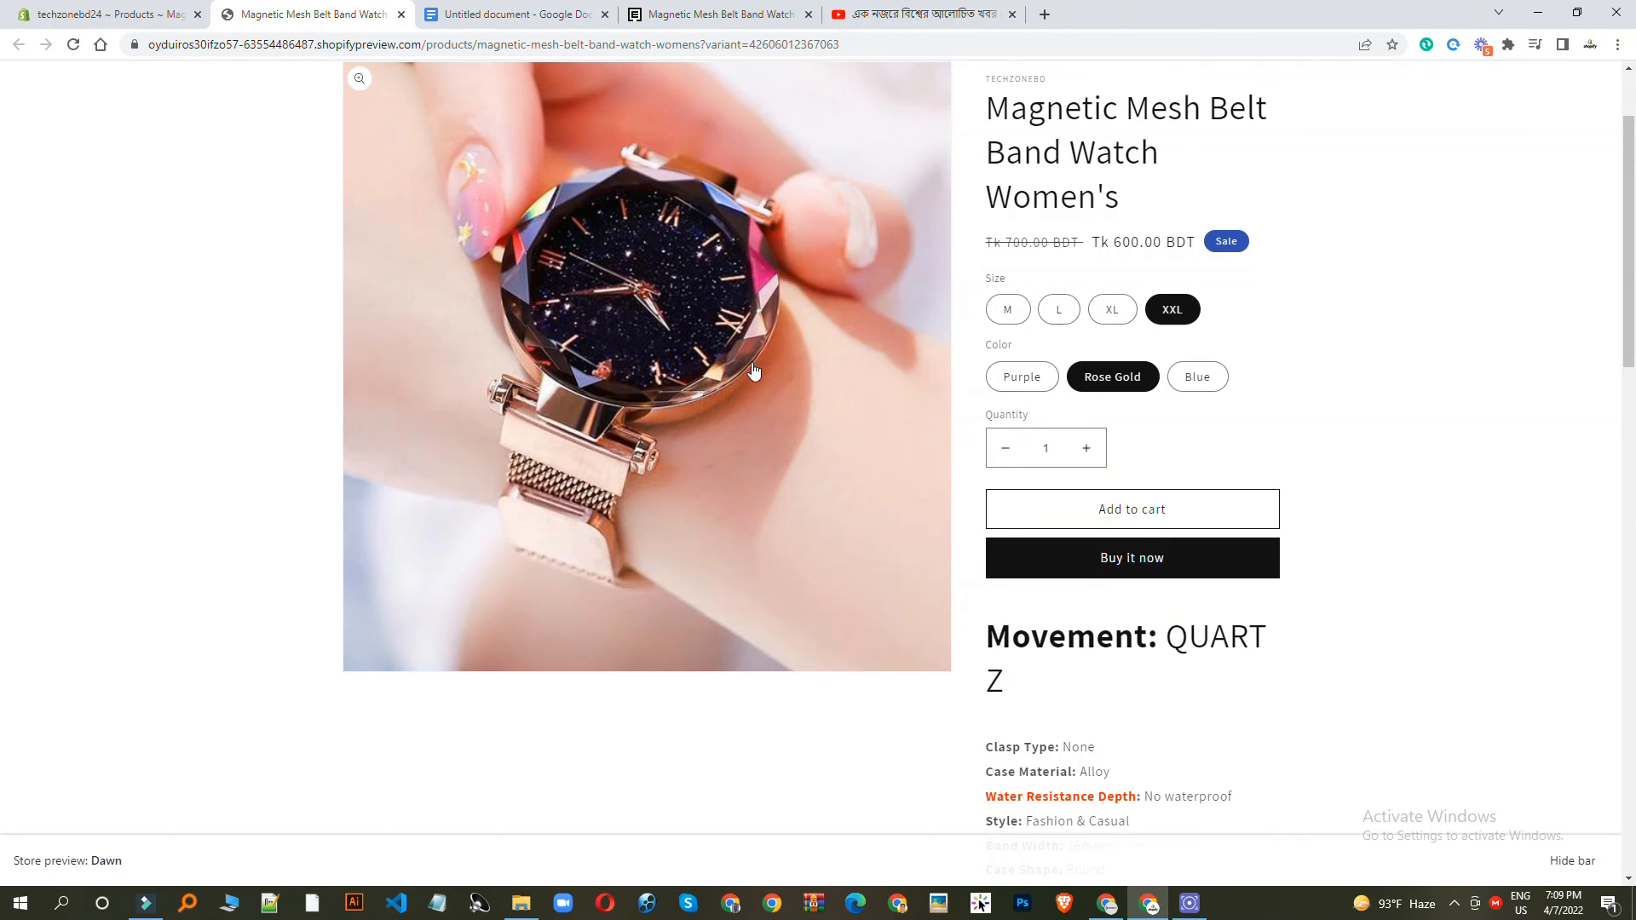
click(1196, 383)
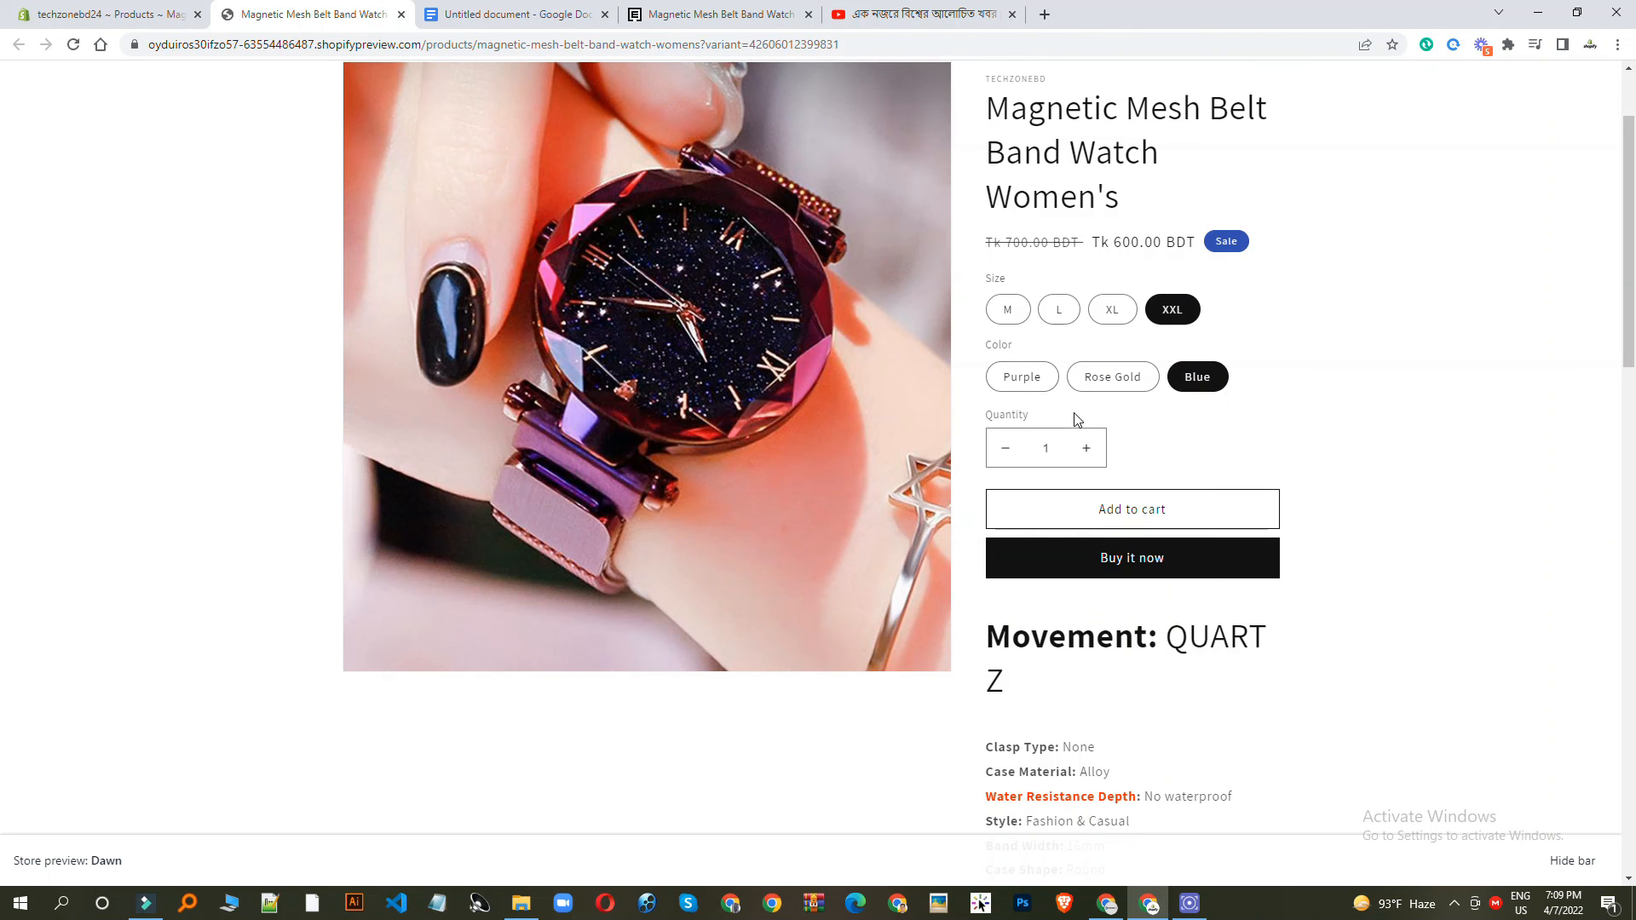
click(1023, 383)
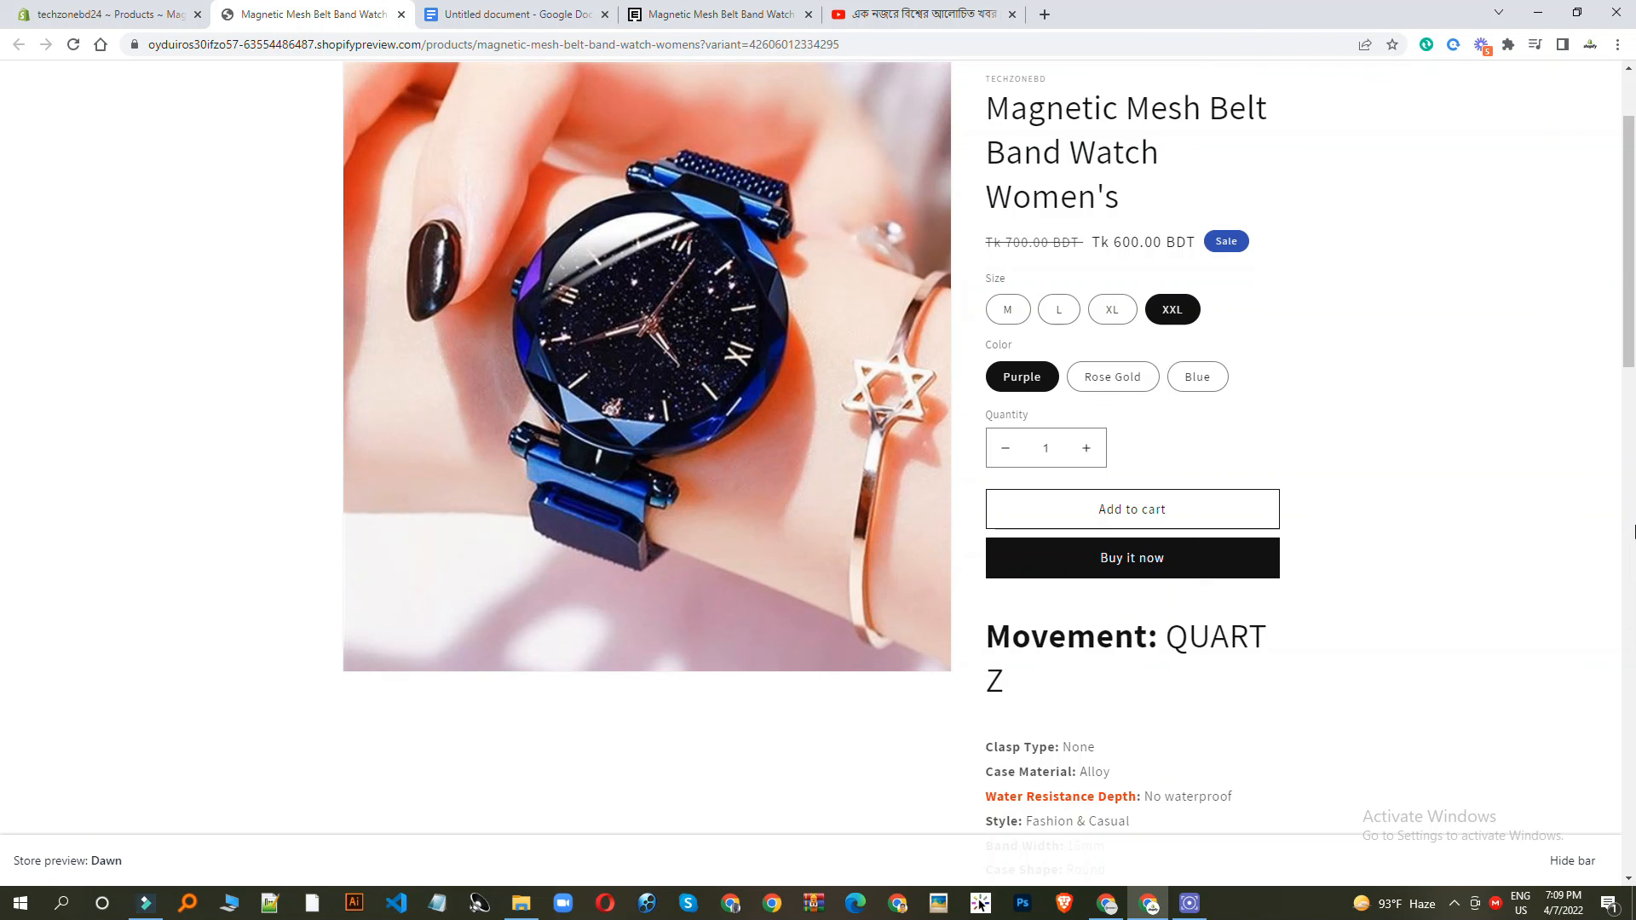
key(ctrl+shift+Tab)
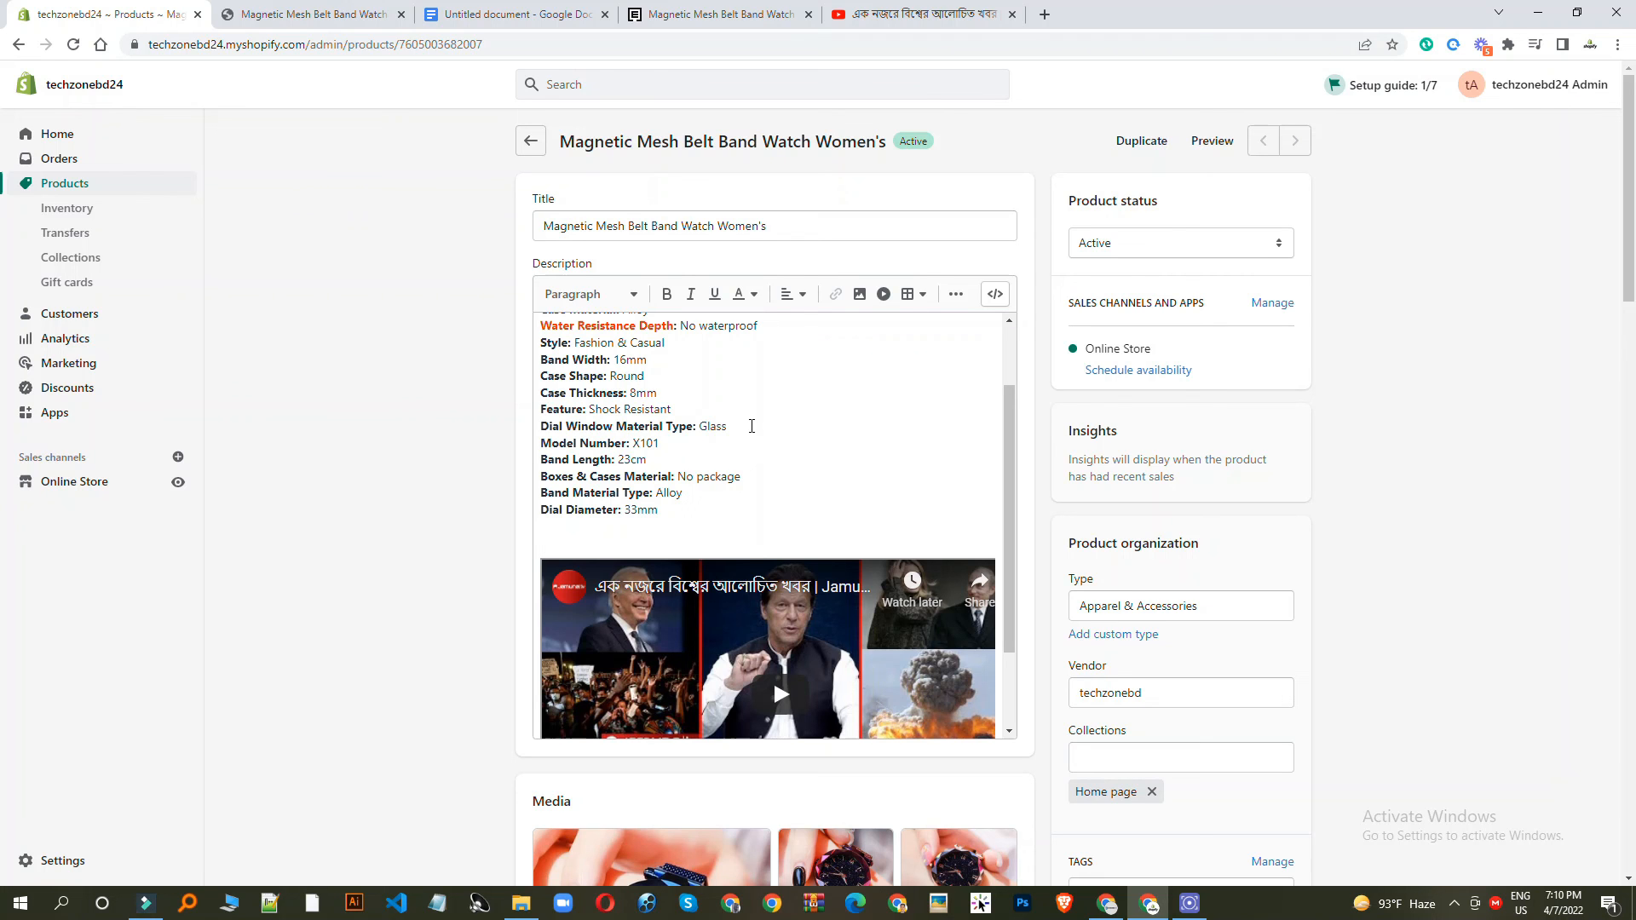
scroll(751, 426, down, 8)
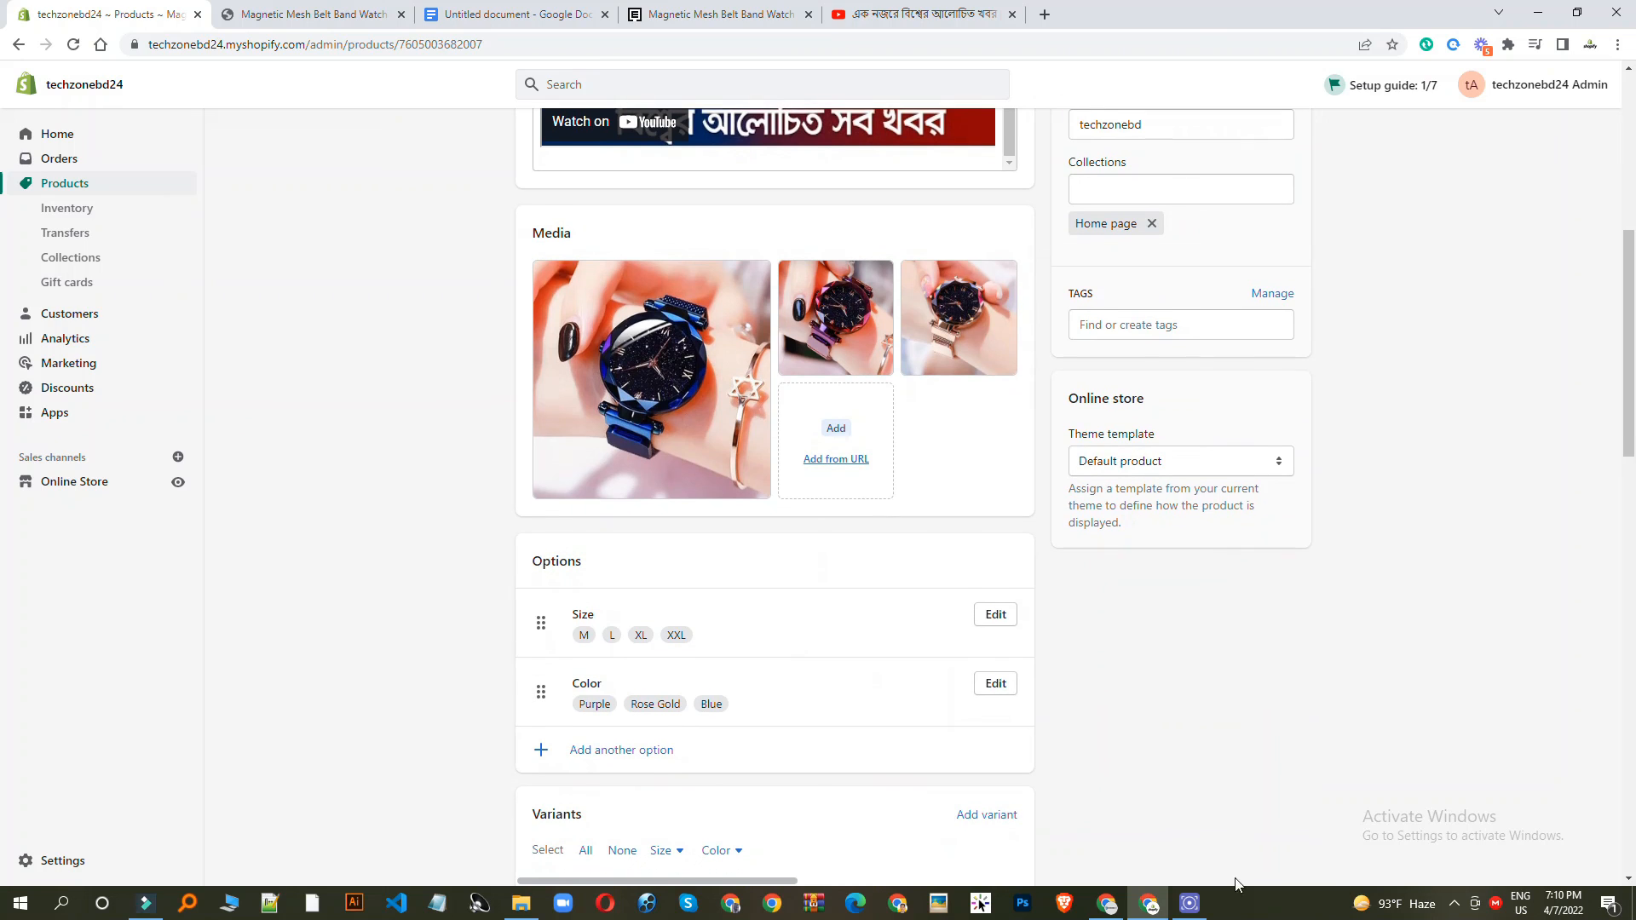